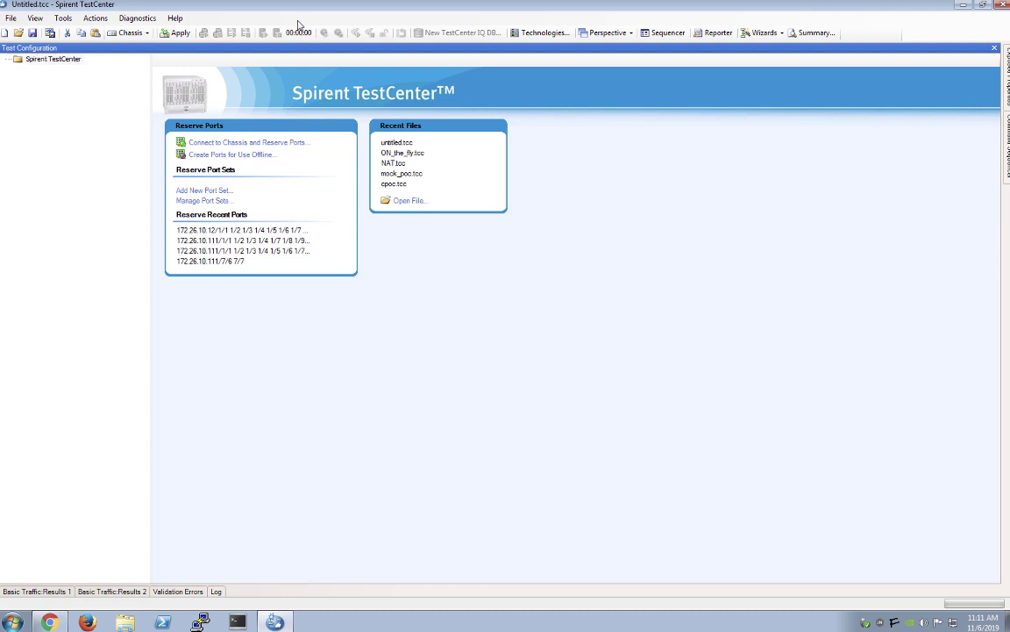
Create two offline Ethernet Copper ports named with the PortConfig prefix and an index starting at 1.
{"action": "left_click", "coordinate": [235, 155]}
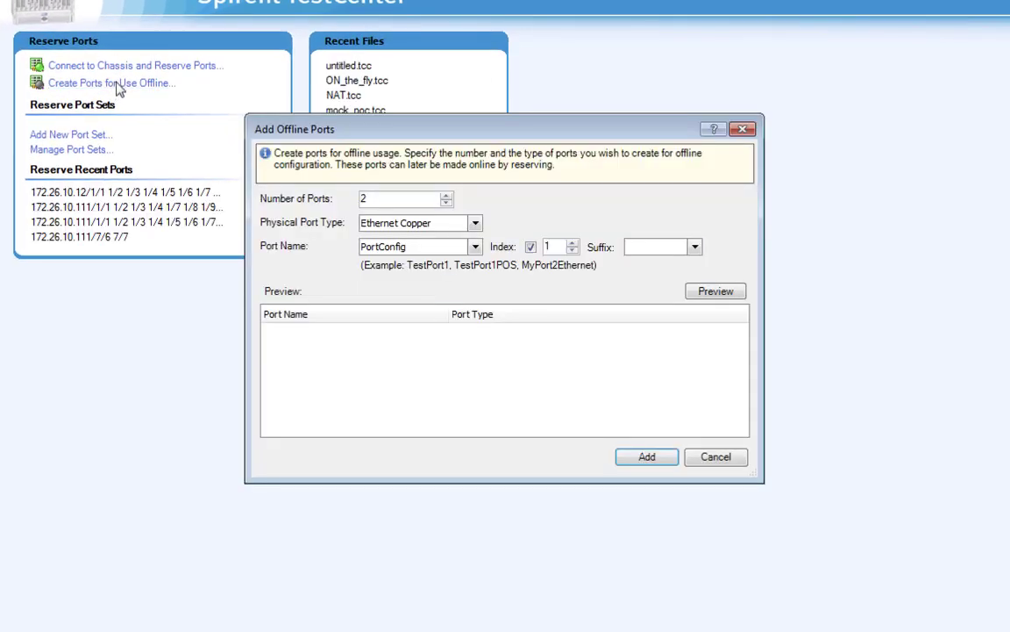
{"action": "left_click", "coordinate": [646, 457]}
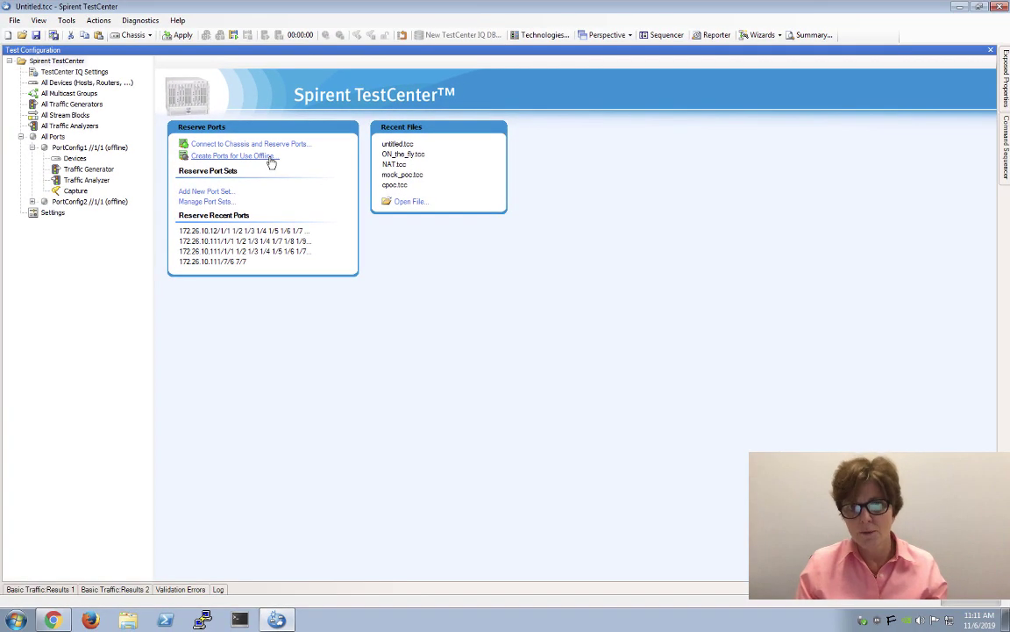
Examine the next IPv4 and IPv6 addresses in the project's device address settings.
{"action": "left_click", "coordinate": [52, 216]}
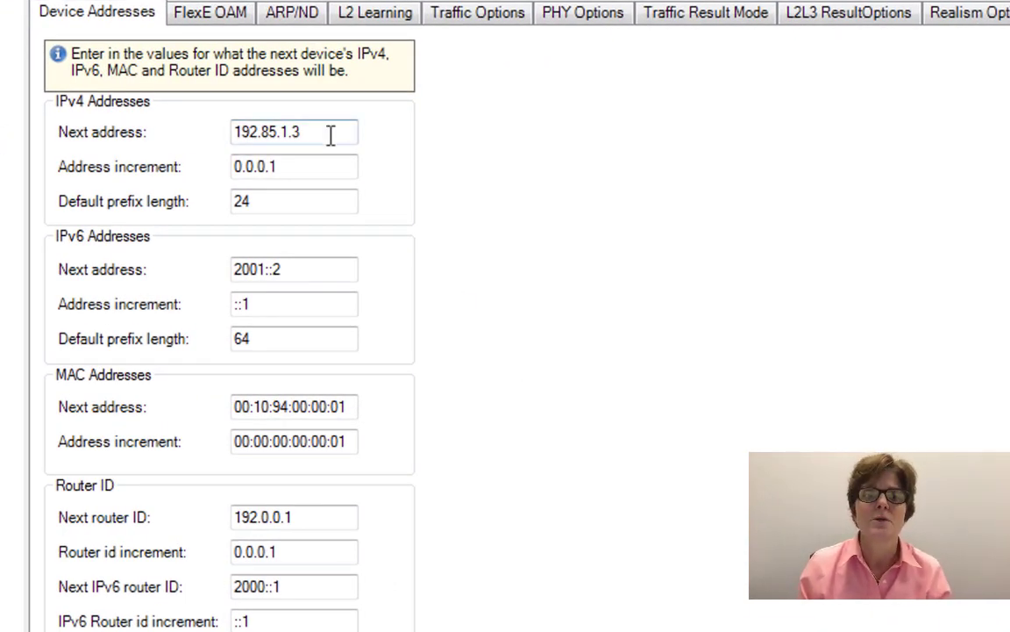
{"action": "left_click_drag", "start_coordinate": [299, 134], "coordinate": [217, 135]}
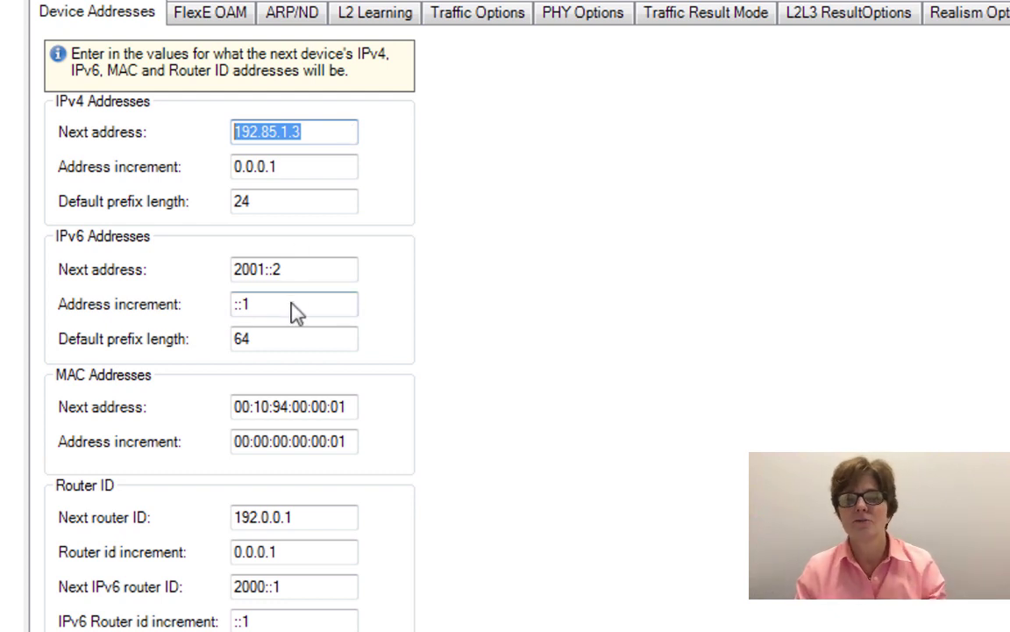
{"action": "left_click_drag", "start_coordinate": [300, 270], "coordinate": [180, 281]}
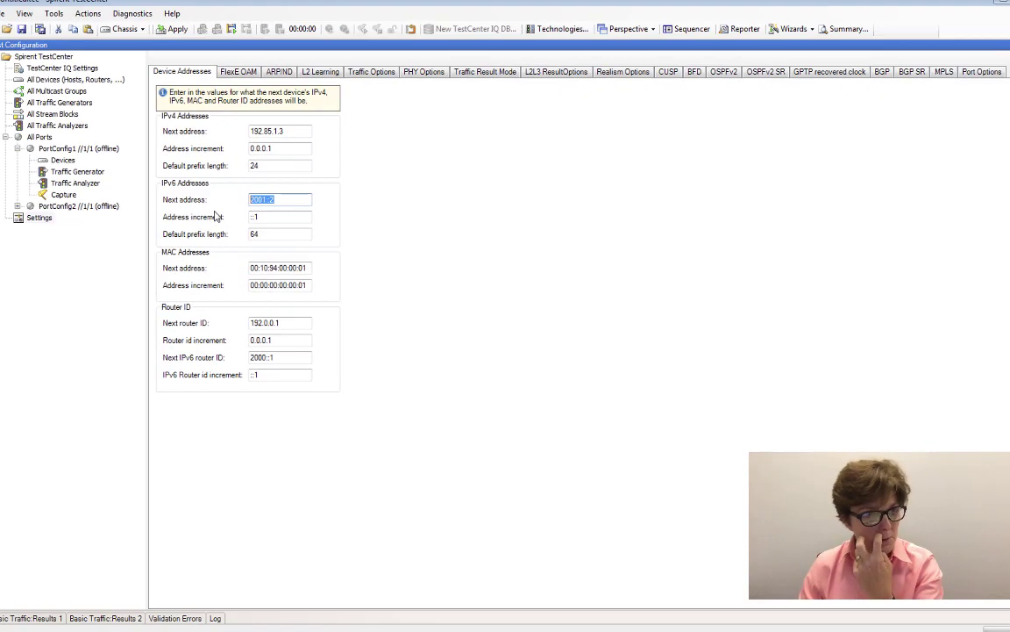
In the User Defaults Manager, add the Device properties IPv4 Address, IPv4 Default Gateway and IPv6 Address to the user defaults.
{"action": "left_click", "coordinate": [54, 13]}
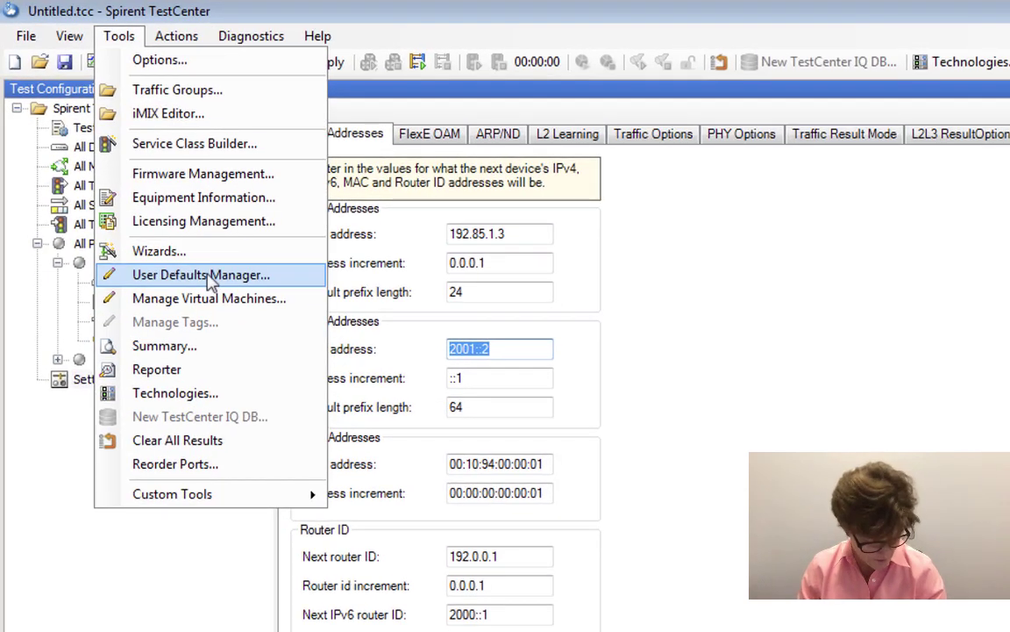
{"action": "left_click", "coordinate": [209, 277]}
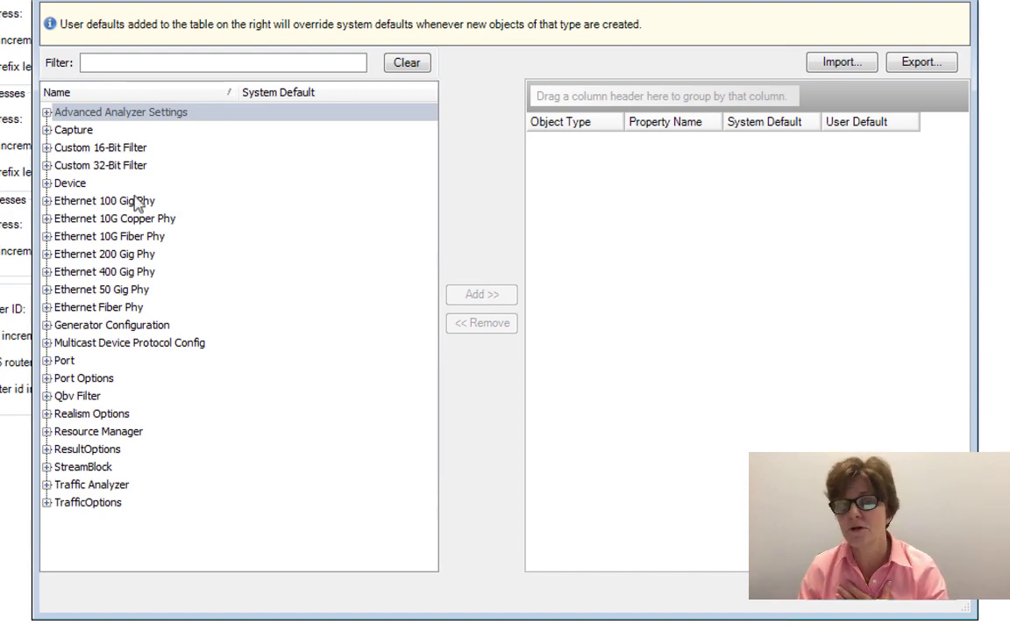
{"action": "left_click", "coordinate": [48, 183]}
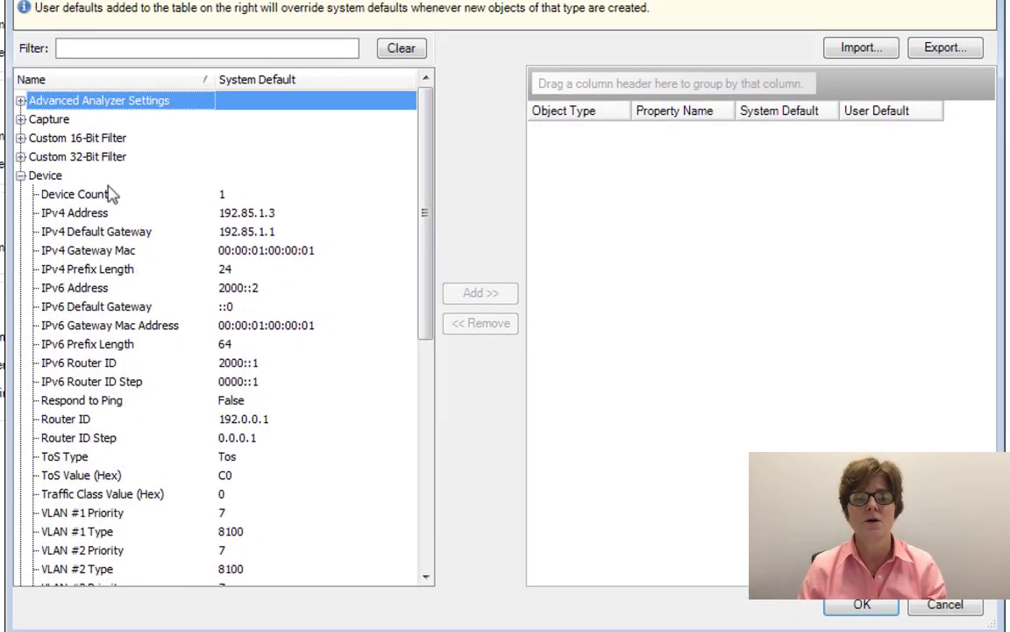
{"action": "left_click", "coordinate": [107, 193]}
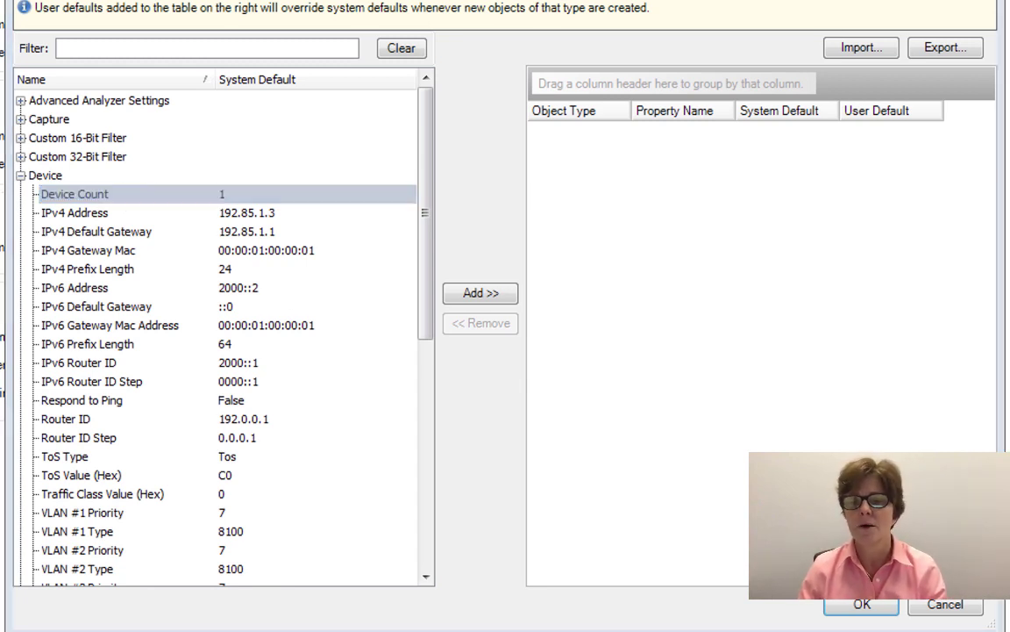
{"action": "left_click", "coordinate": [124, 216]}
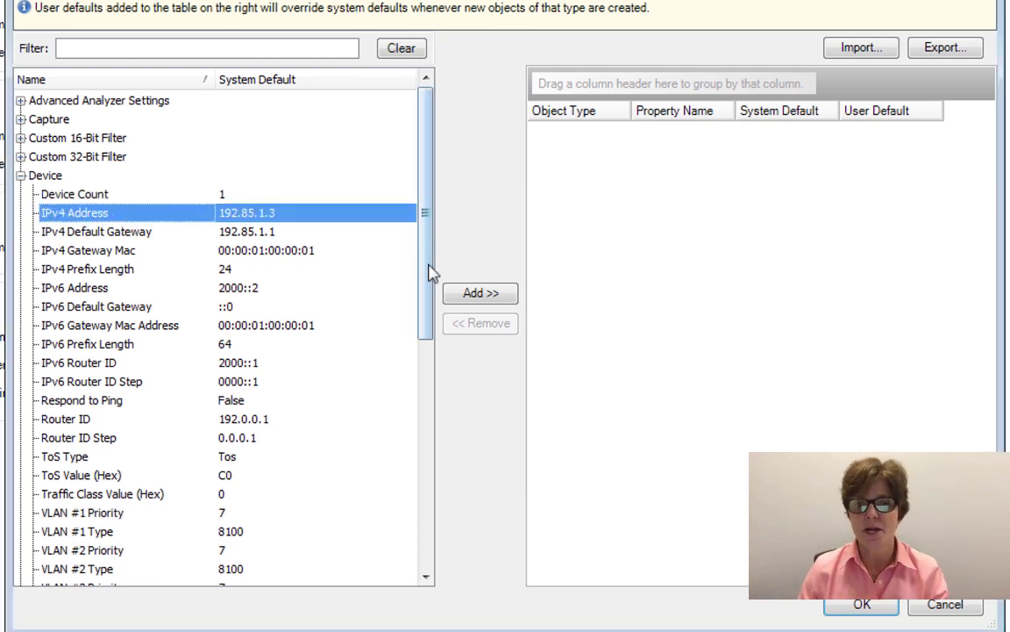
{"action": "left_click", "coordinate": [487, 293]}
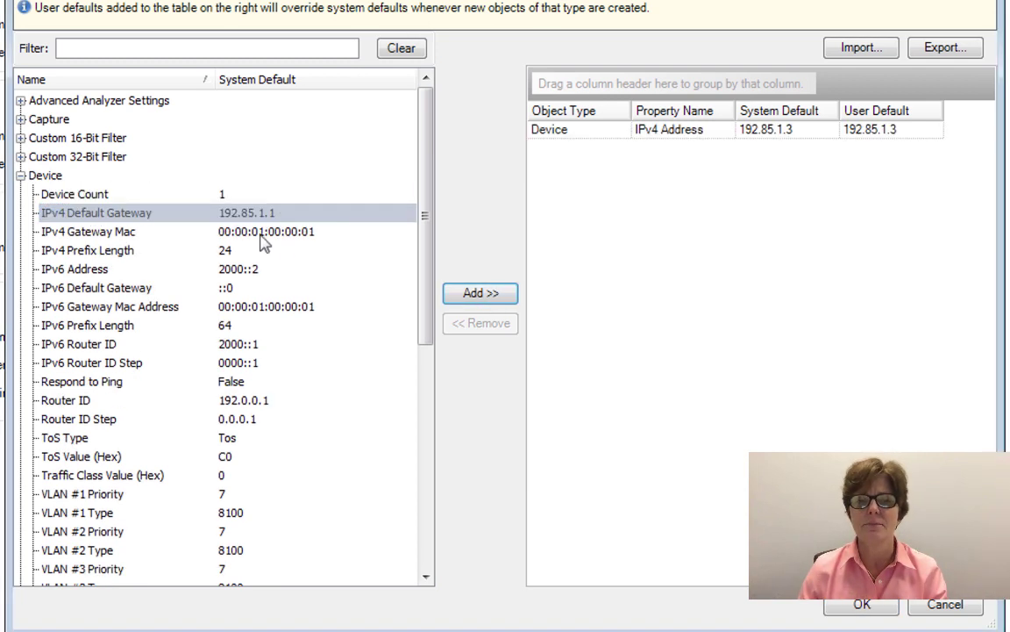
{"action": "left_click", "coordinate": [482, 297]}
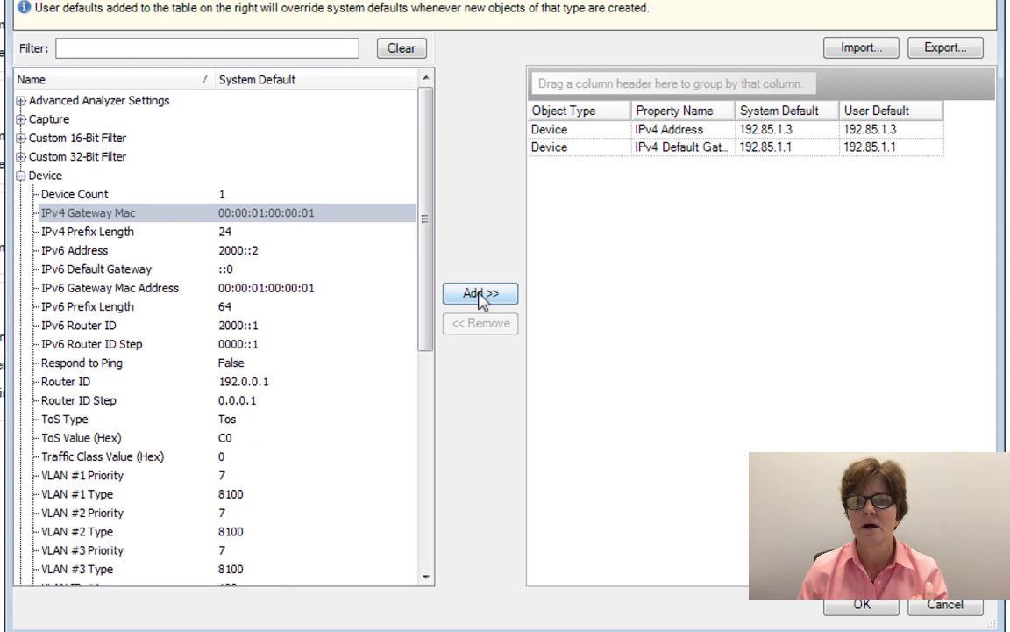
{"action": "left_click", "coordinate": [244, 252]}
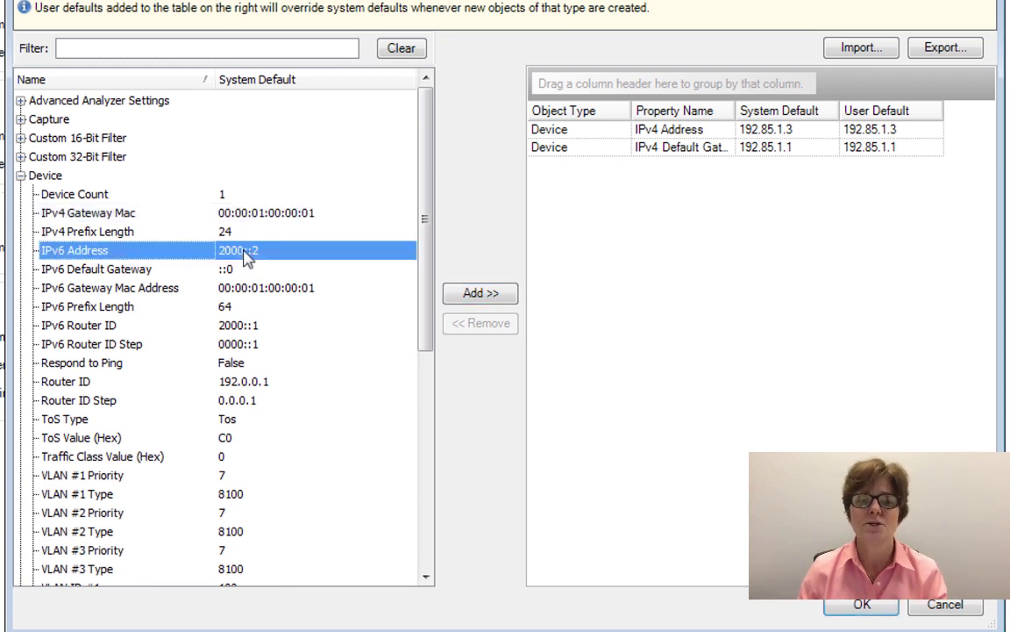
{"action": "left_click", "coordinate": [491, 292]}
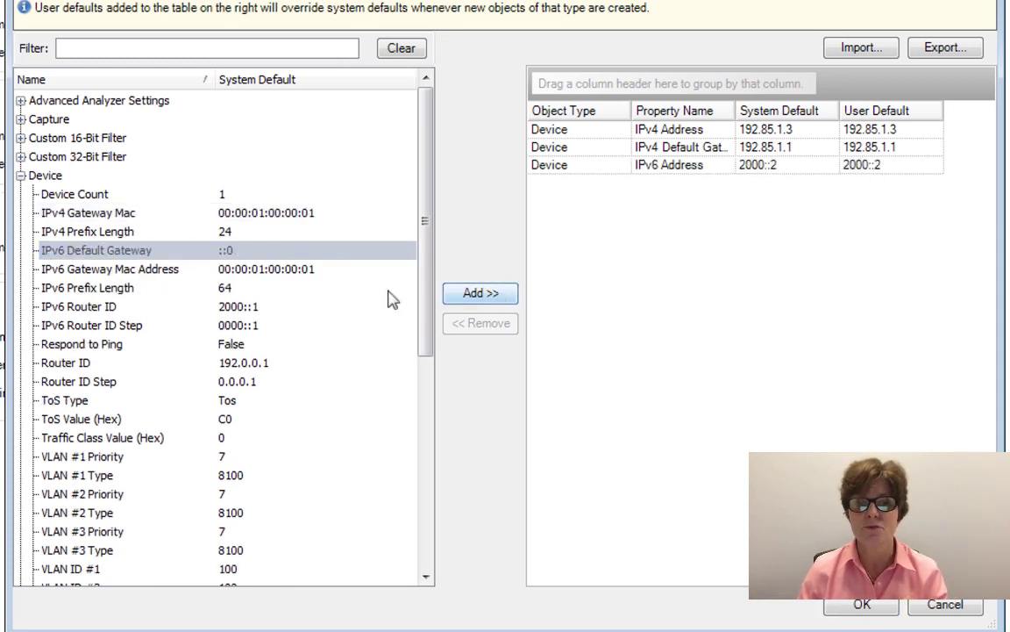
Add the Device properties ToS Value (Hex) and VLAN #1, #2 and #3 Priority to the user defaults.
{"action": "left_click", "coordinate": [228, 347]}
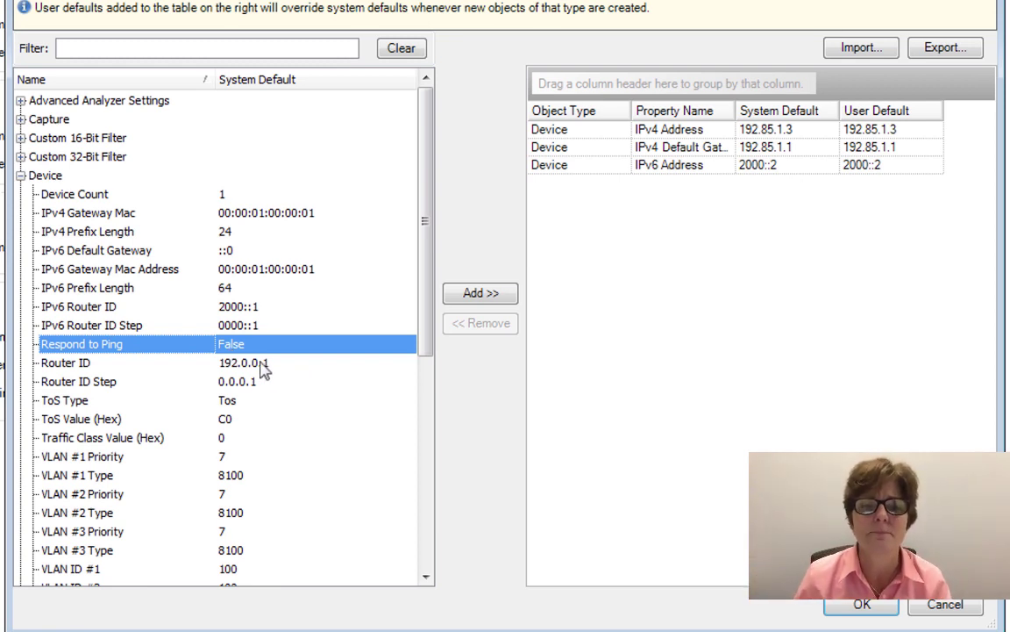
{"action": "left_click", "coordinate": [226, 420]}
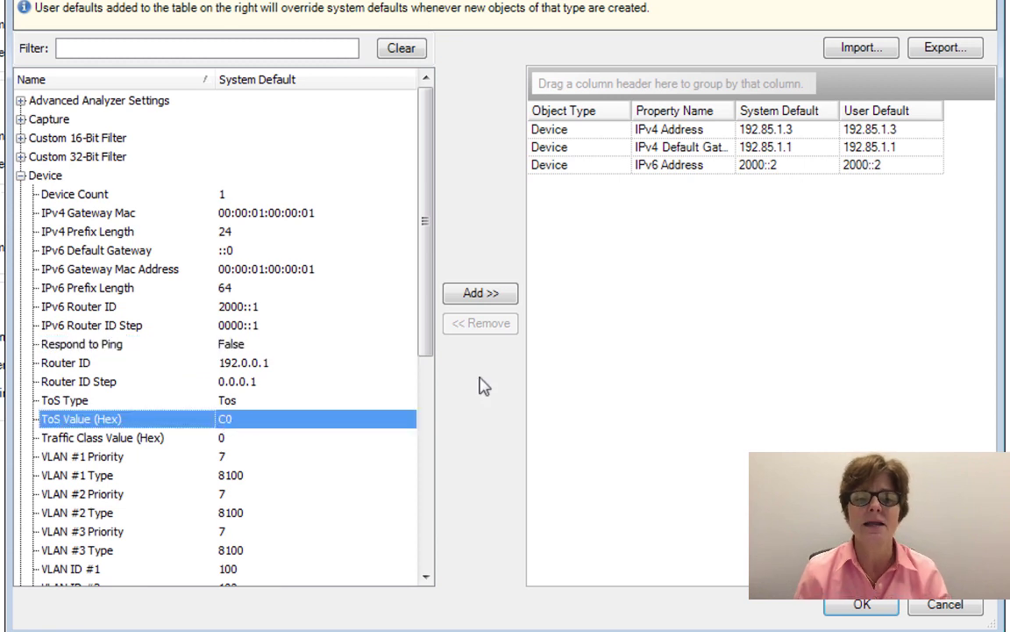
{"action": "left_click", "coordinate": [481, 294]}
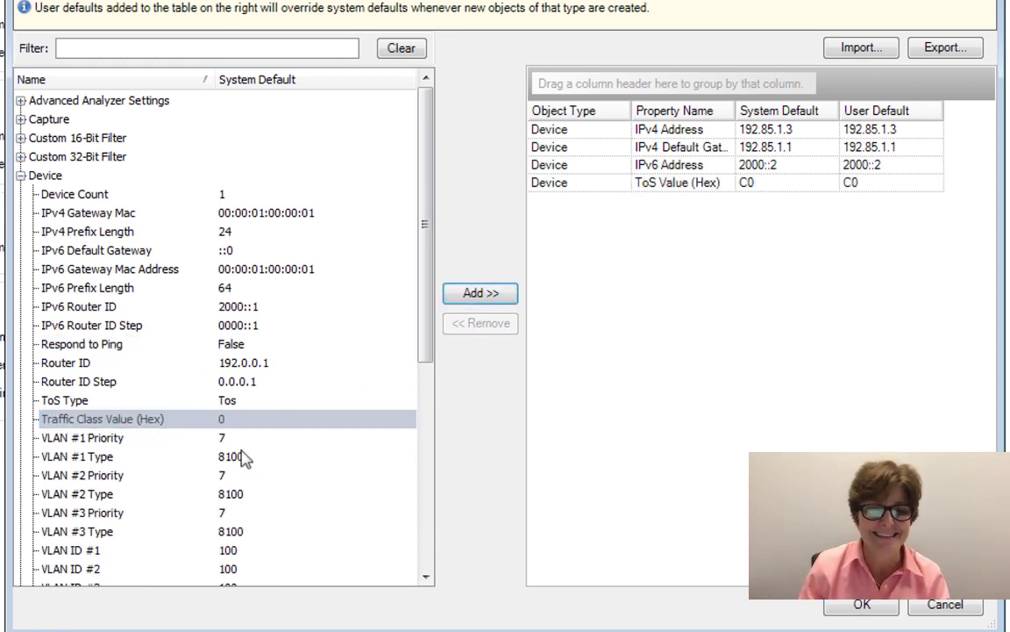
{"action": "left_click", "coordinate": [228, 438]}
{"action": "left_click", "coordinate": [487, 297]}
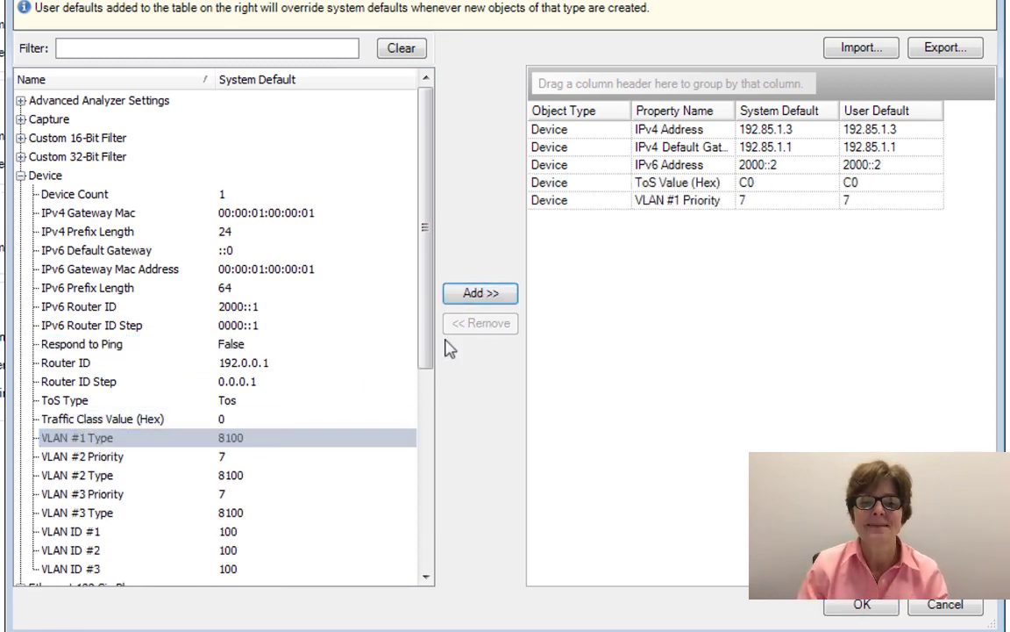
{"action": "left_click", "coordinate": [286, 460]}
{"action": "left_click", "coordinate": [485, 292]}
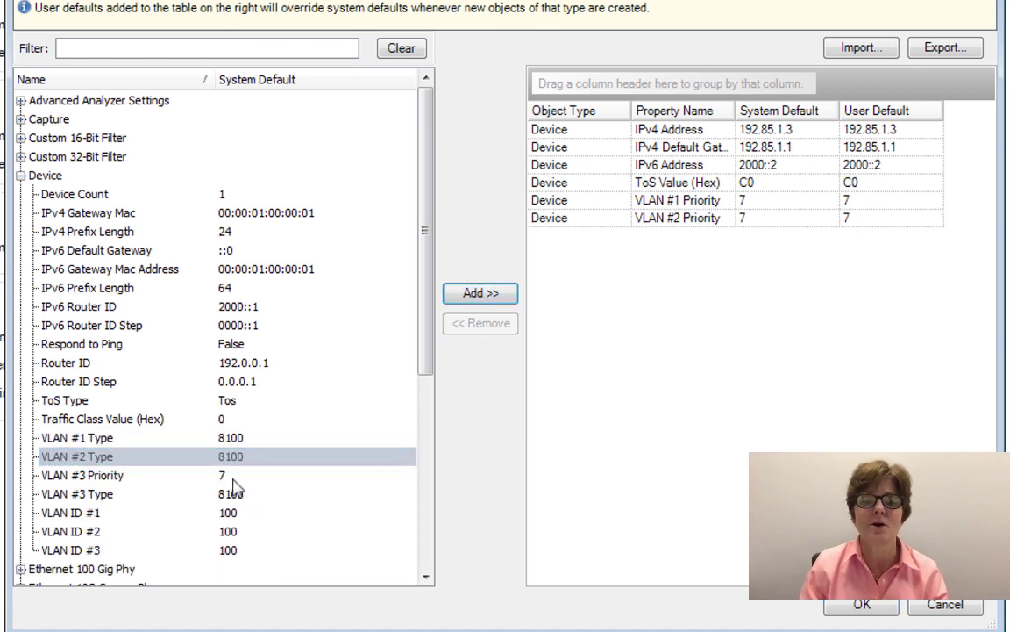
{"action": "left_click", "coordinate": [270, 476]}
{"action": "left_click", "coordinate": [482, 292]}
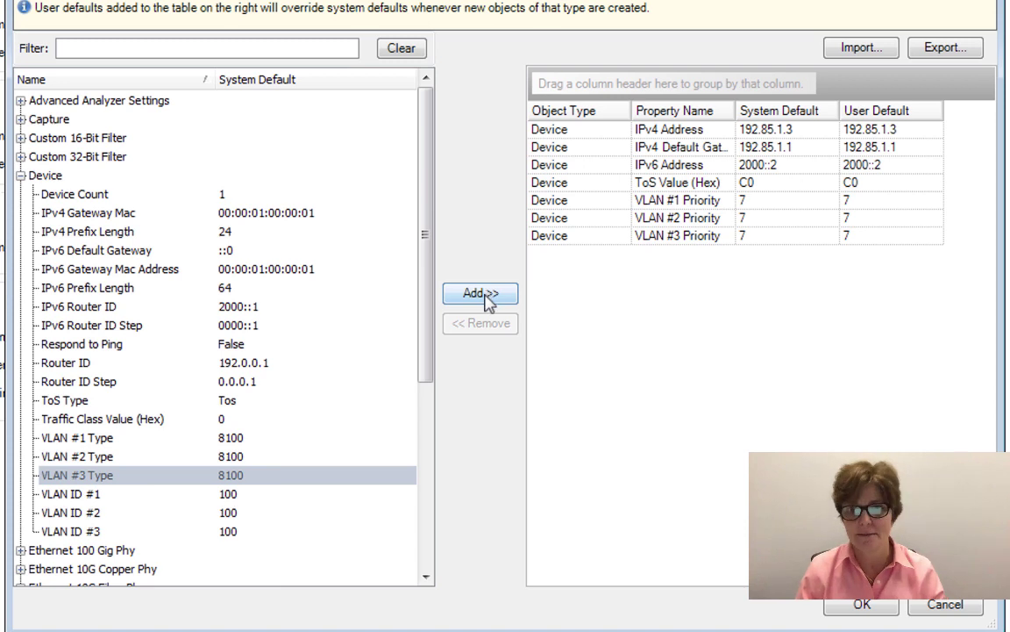
Set the user default IPv4 Address to 10.1.11.101 and the IPv4 Default Gateway to 10.1.11.1.
{"action": "left_click", "coordinate": [895, 131]}
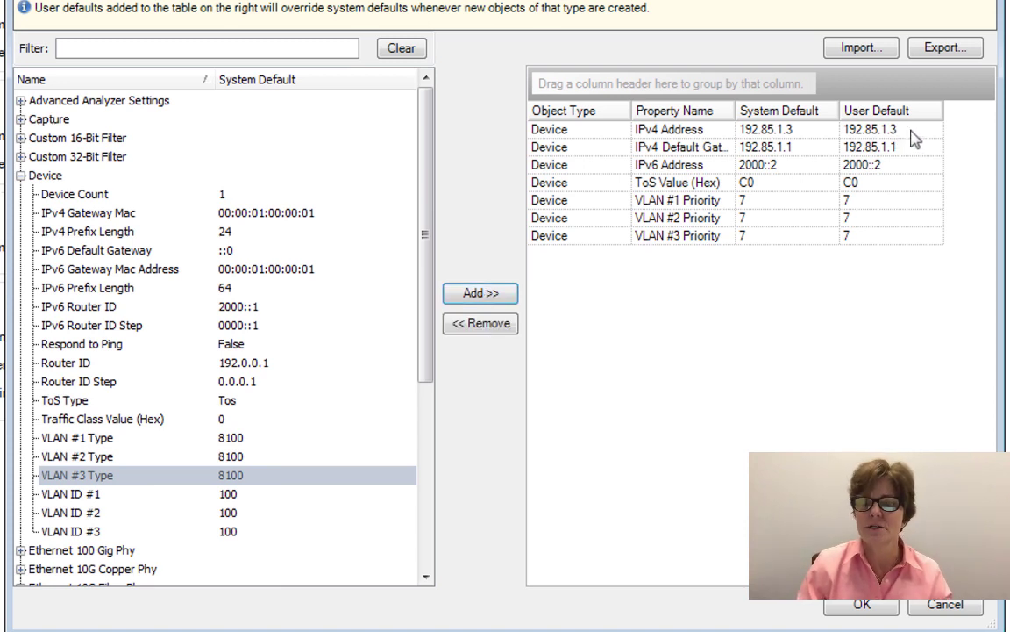
{"action": "left_click", "coordinate": [906, 129]}
{"action": "type", "text": "10."}
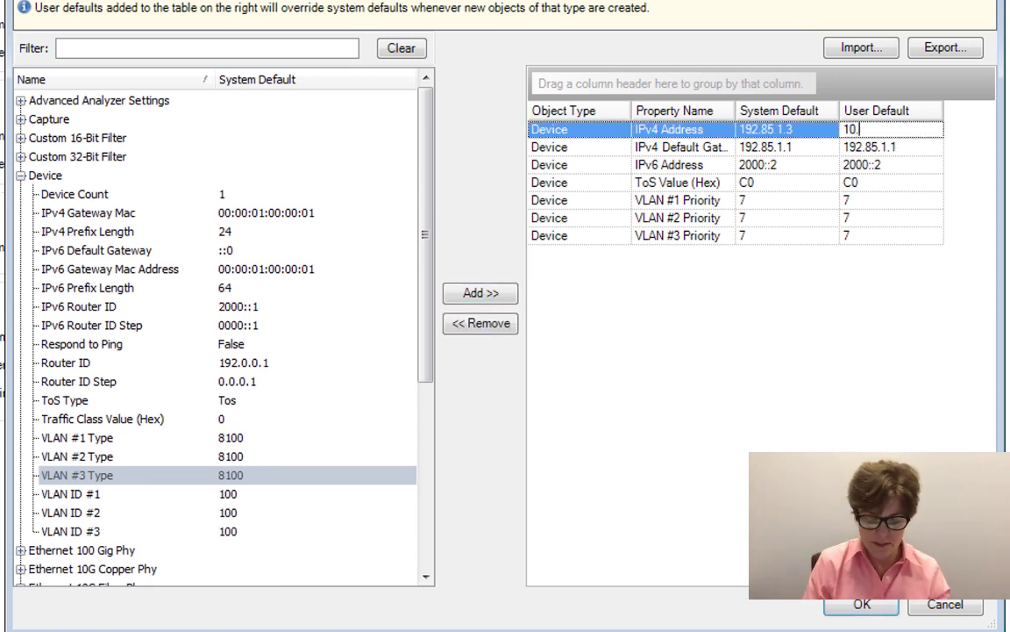
{"action": "type", "text": "1.11.1"}
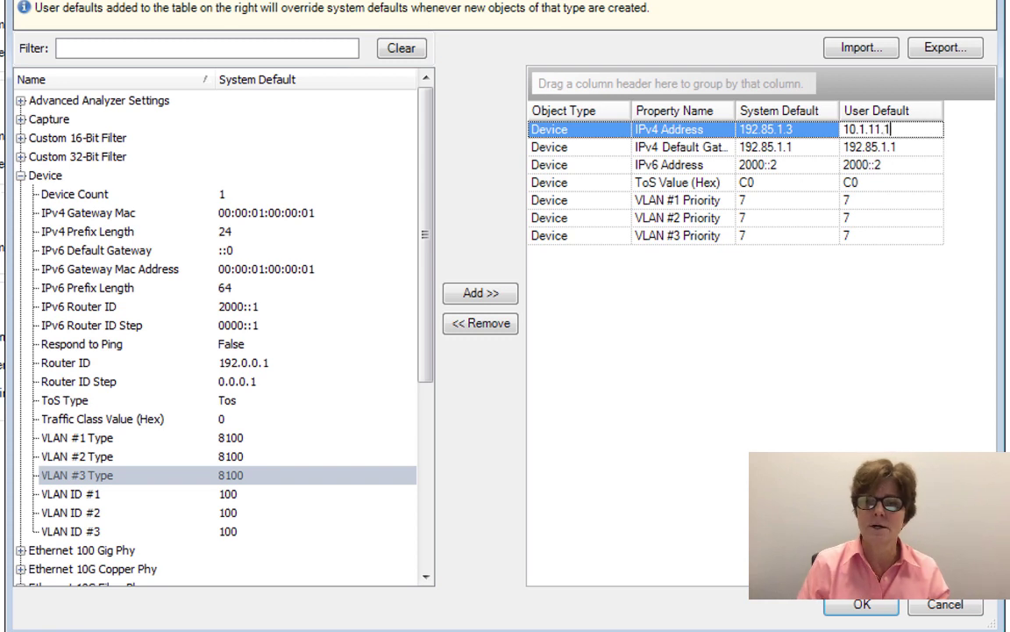
{"action": "type", "text": "01"}
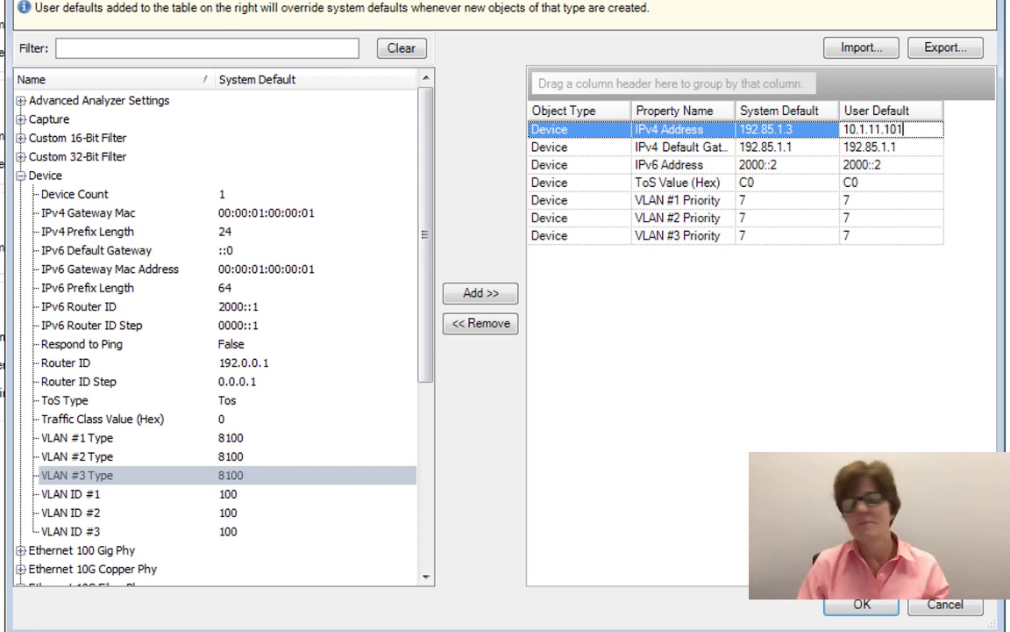
{"action": "left_click", "coordinate": [909, 147]}
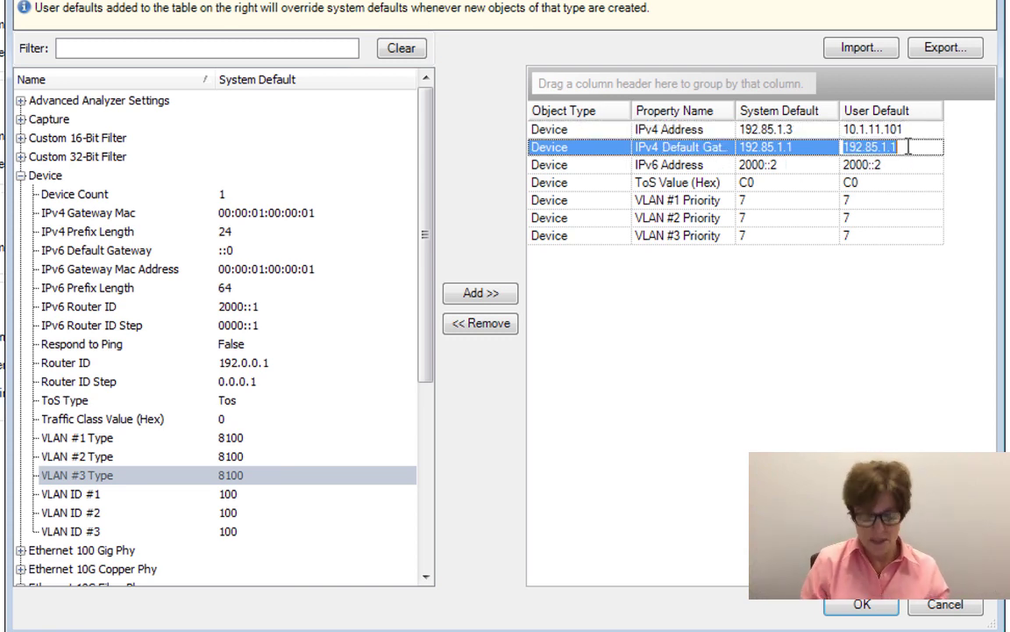
{"action": "type", "text": "10.1.1"}
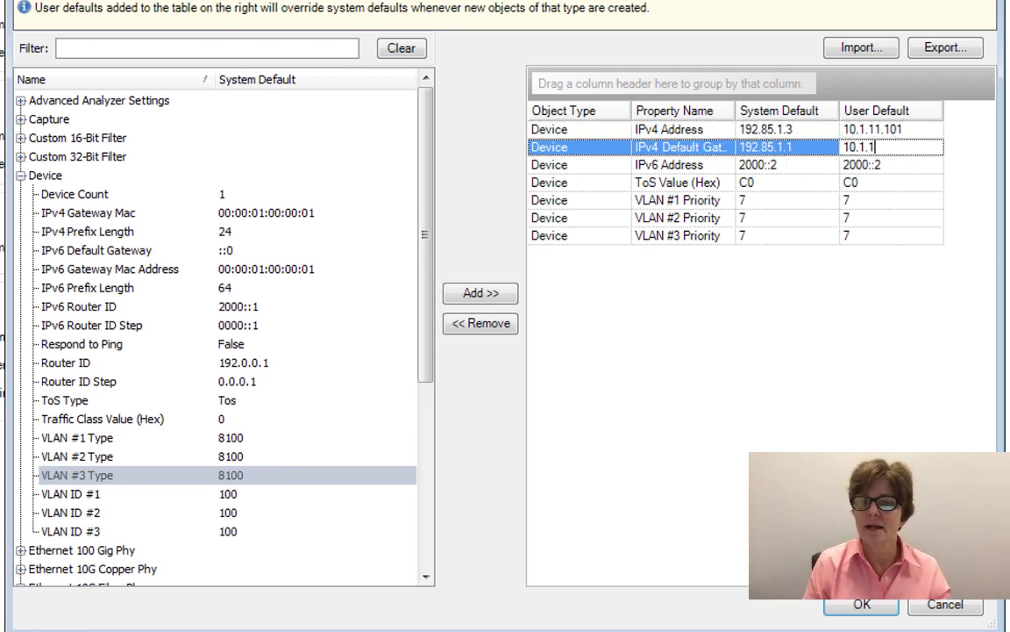
{"action": "type", "text": "1.1"}
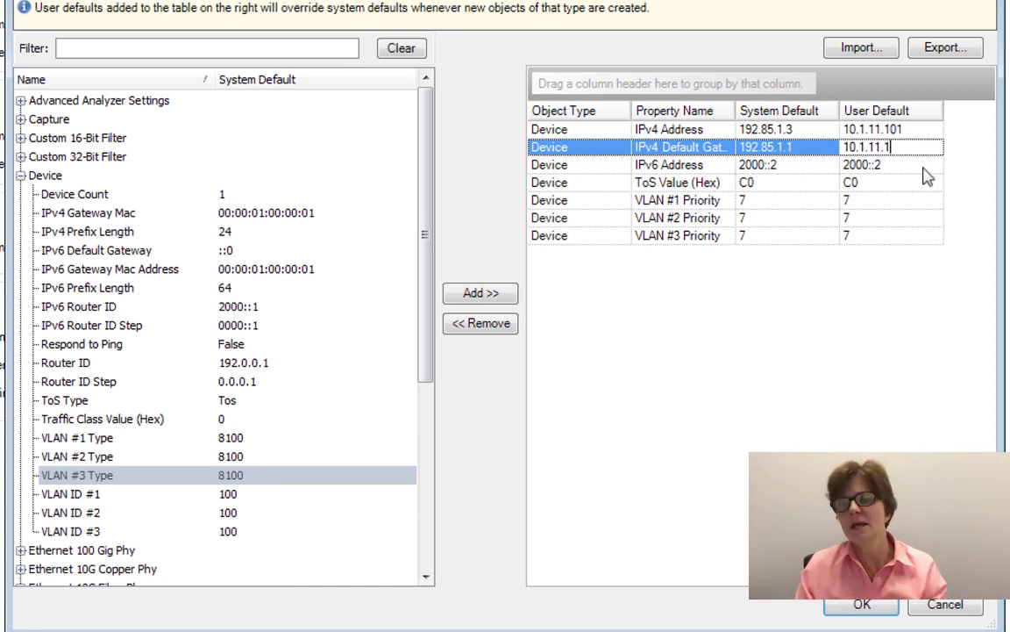
Set the user default IPv6 Address for devices to 2001:db8:11::101.
{"action": "left_click", "coordinate": [895, 165]}
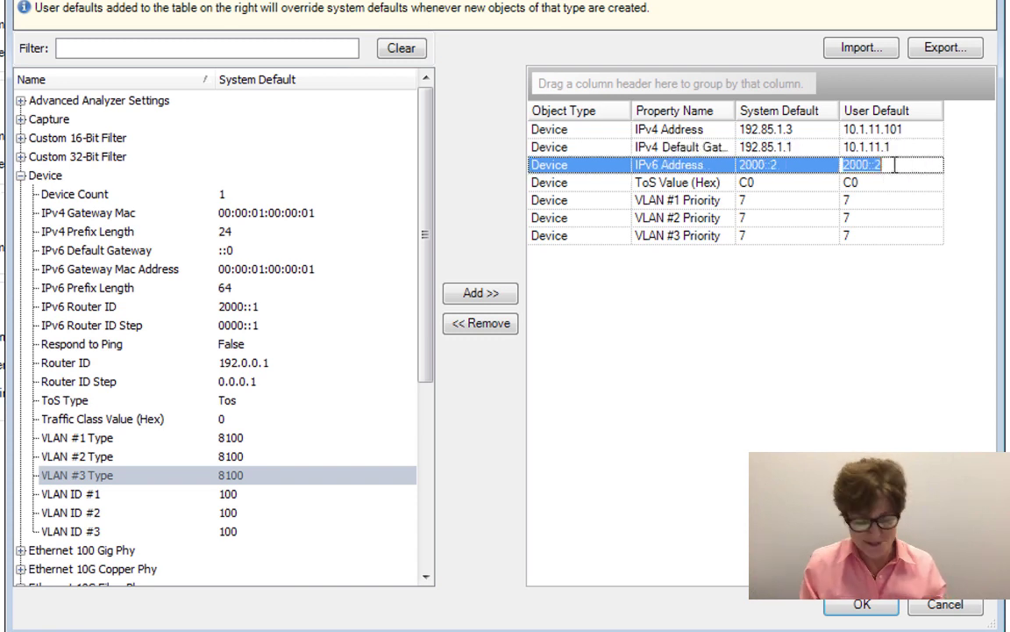
{"action": "type", "text": "2001:"}
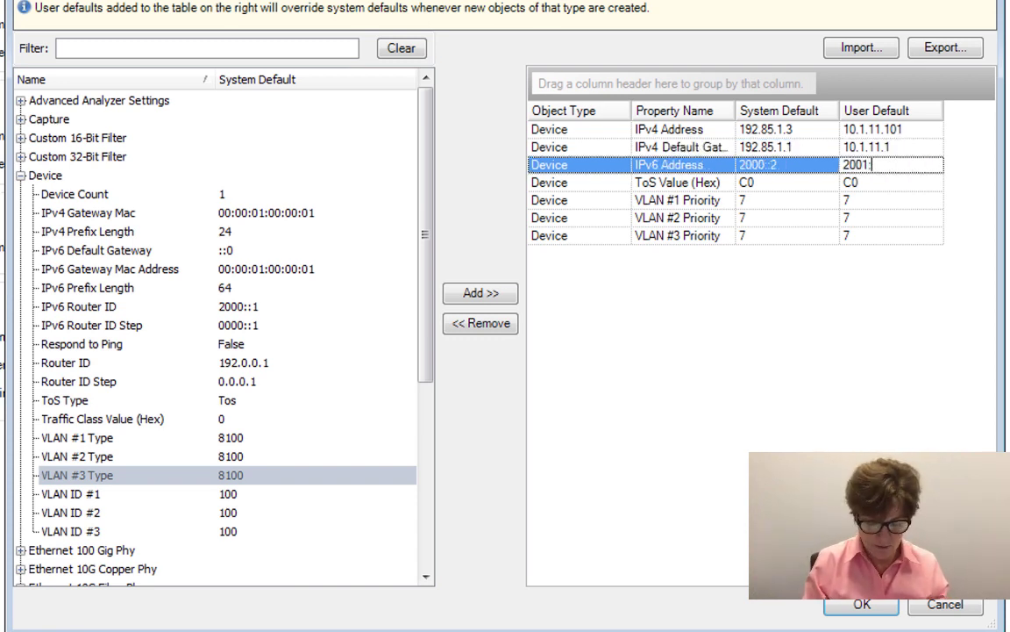
{"action": "type", "text": "db8"}
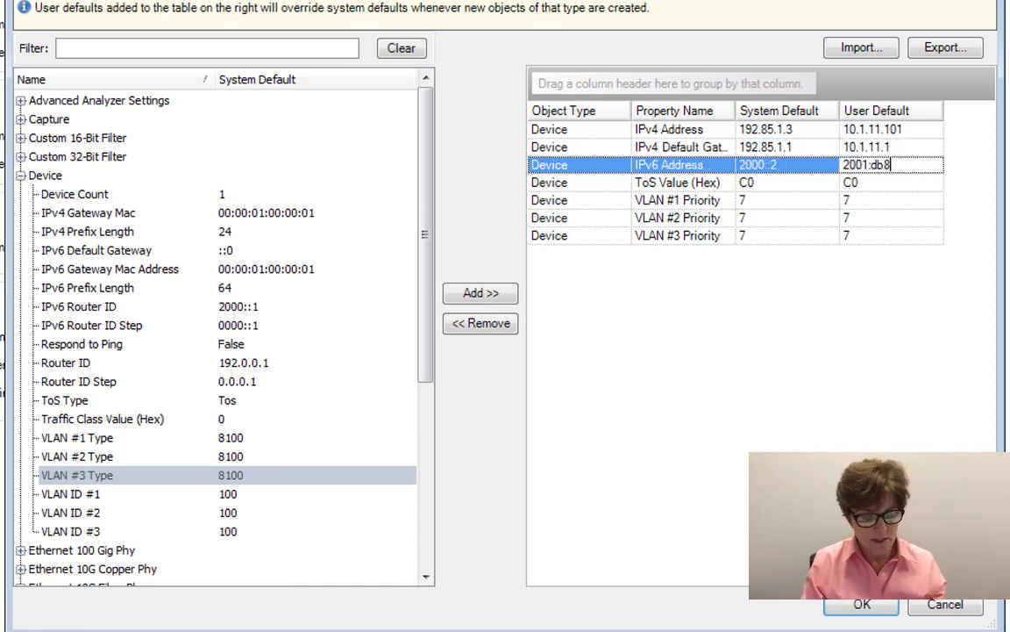
{"action": "type", "text": ":11::"}
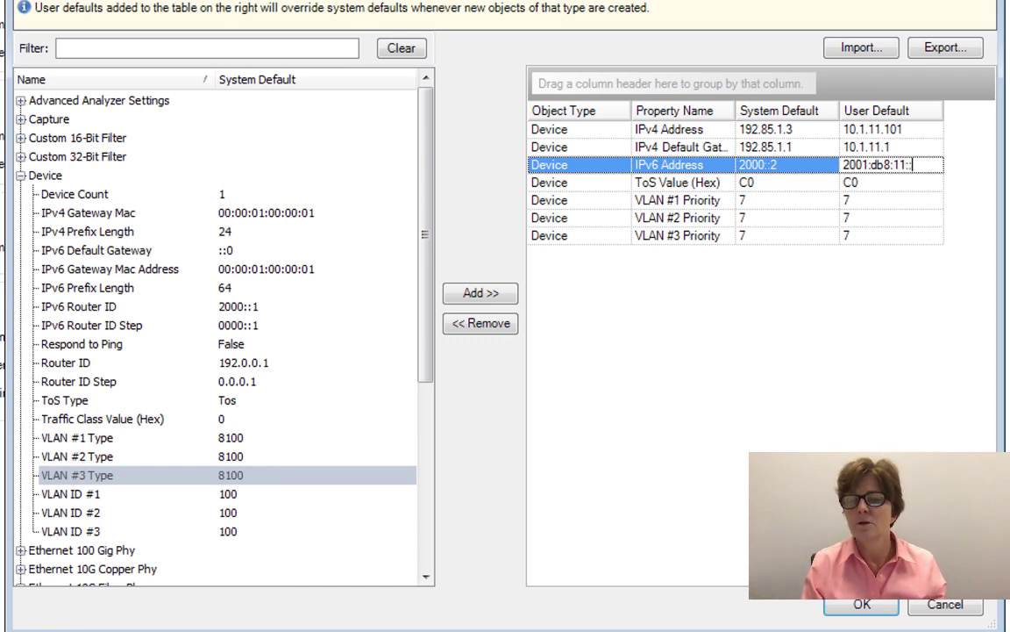
{"action": "type", "text": "1"}
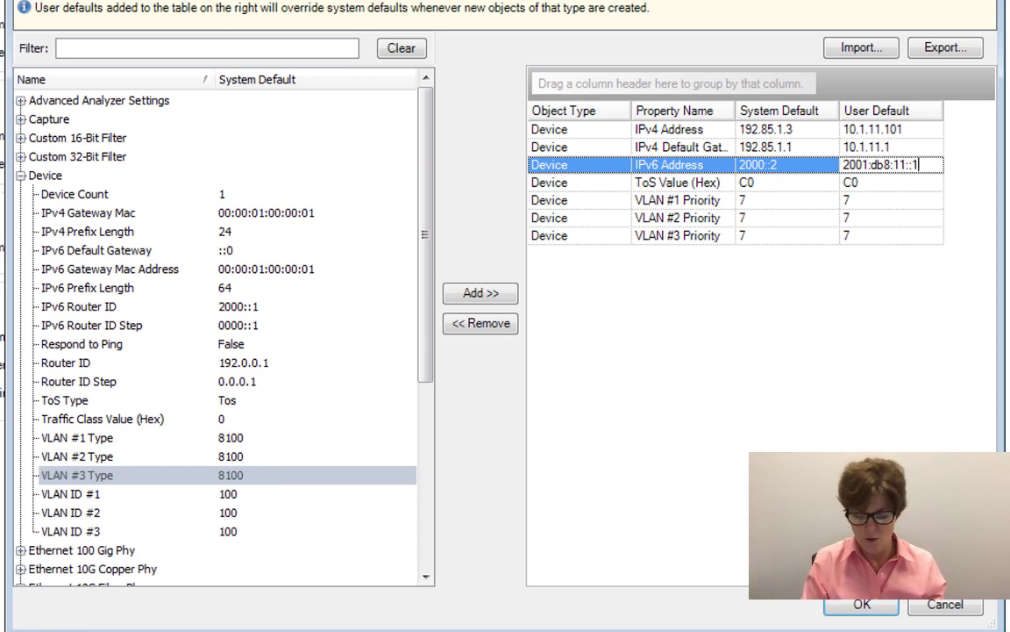
{"action": "type", "text": "01"}
Set the user defaults for ToS Value (Hex) and VLAN #1, #2 and #3 Priority to 0, and save the defaults.
{"action": "left_click", "coordinate": [896, 183]}
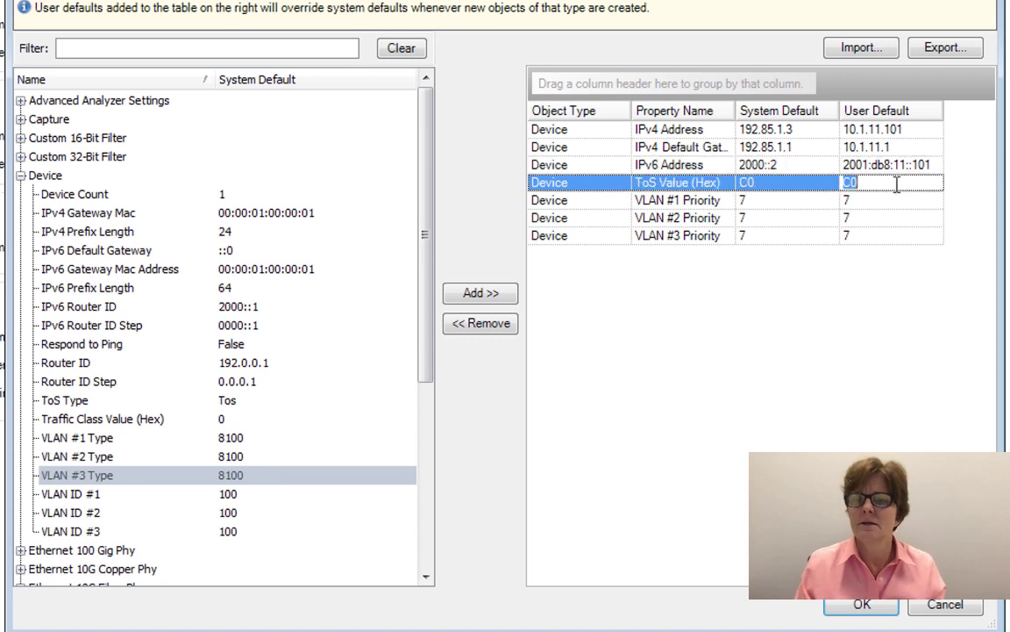
{"action": "type", "text": "0"}
{"action": "left_click", "coordinate": [882, 201]}
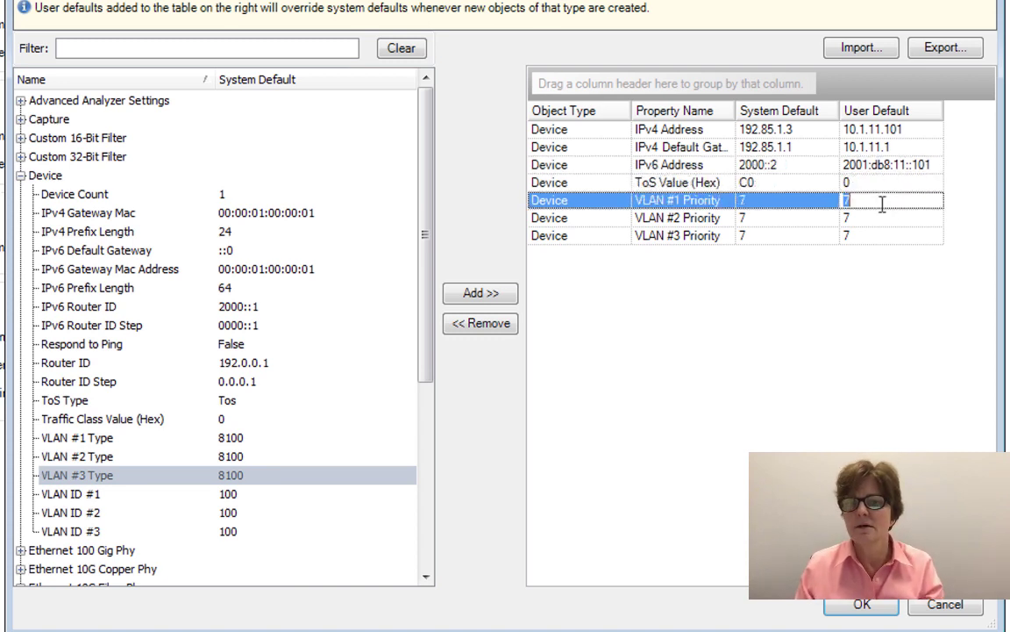
{"action": "type", "text": "0"}
{"action": "left_click", "coordinate": [875, 219]}
{"action": "type", "text": "0"}
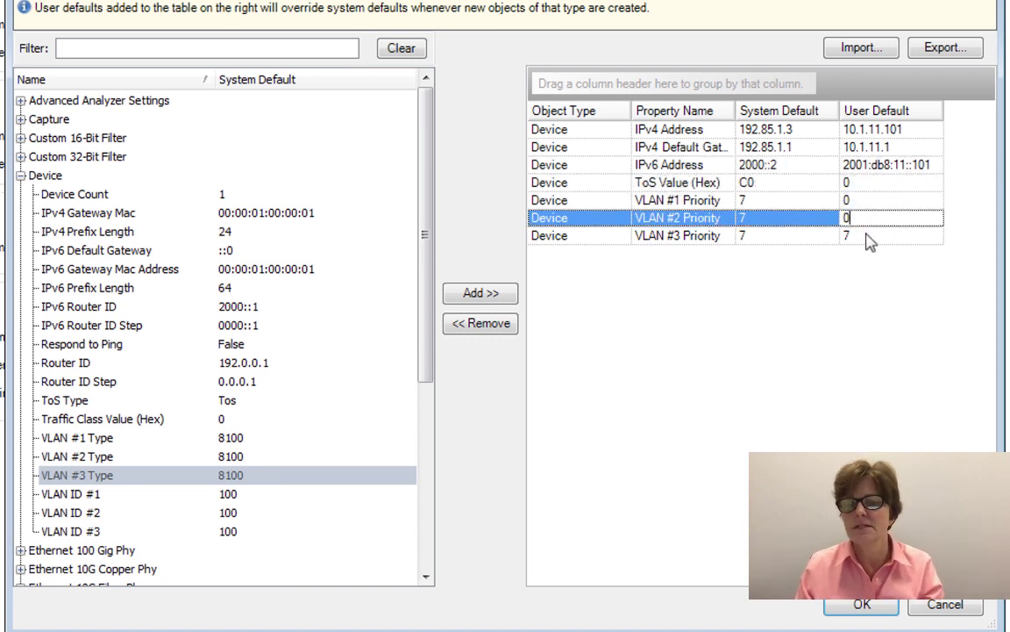
{"action": "left_click", "coordinate": [866, 235]}
{"action": "type", "text": "0"}
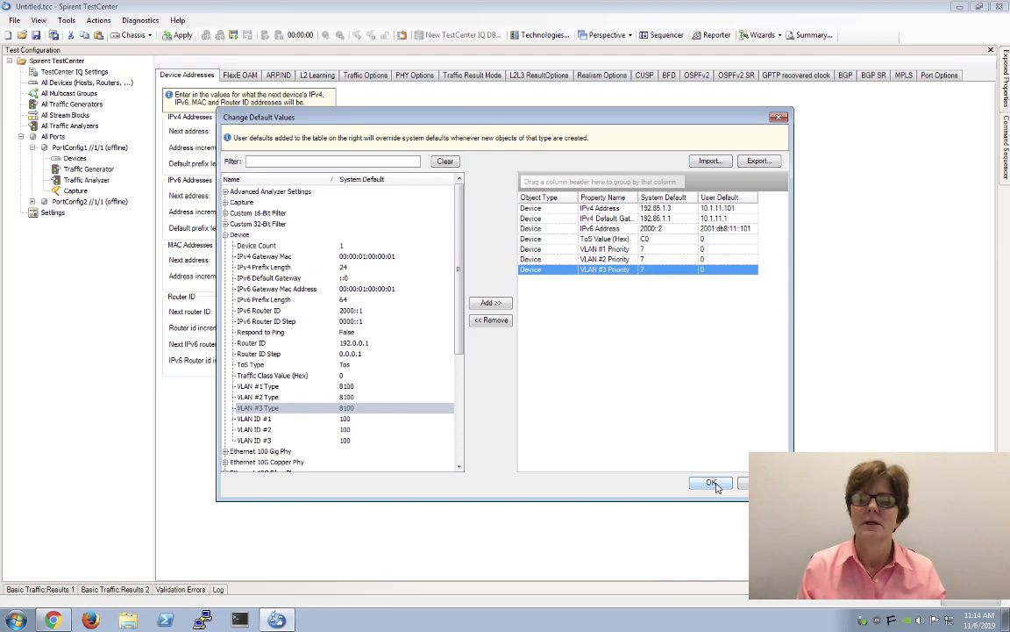
{"action": "left_click", "coordinate": [864, 606]}
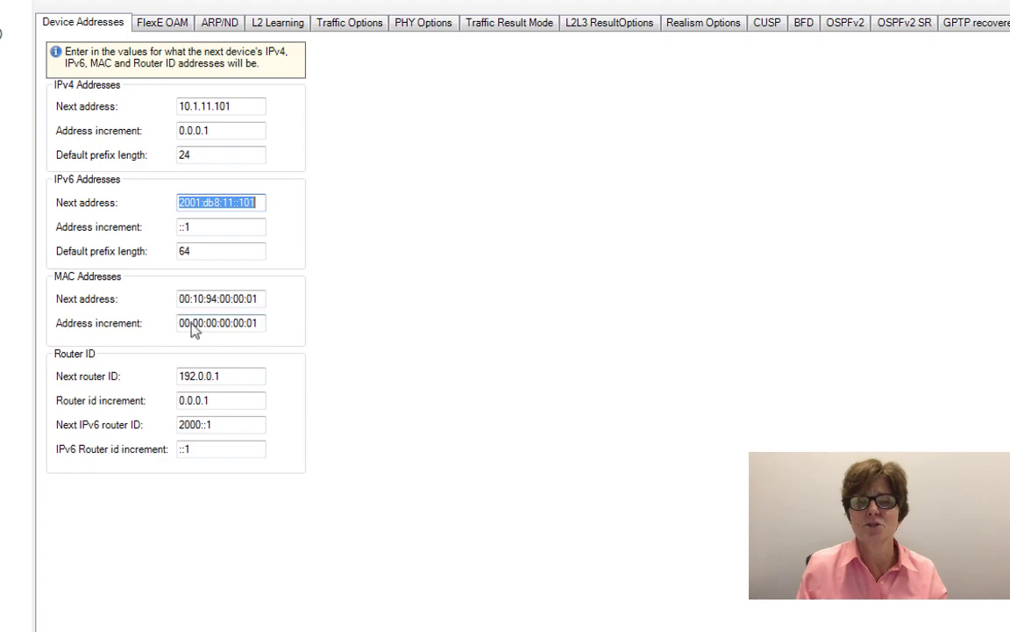
Reopen the User Defaults Manager, filter the properties by "multi", and add the Multicast Device Protocol Config Starting group IP.
{"action": "left_click", "coordinate": [2, 2]}
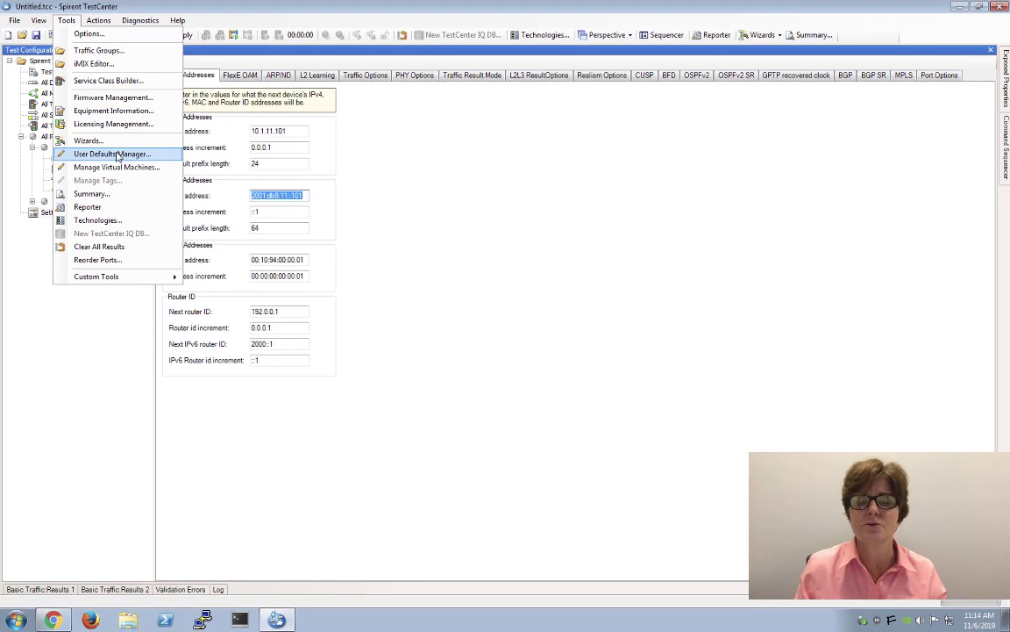
{"action": "left_click", "coordinate": [113, 154]}
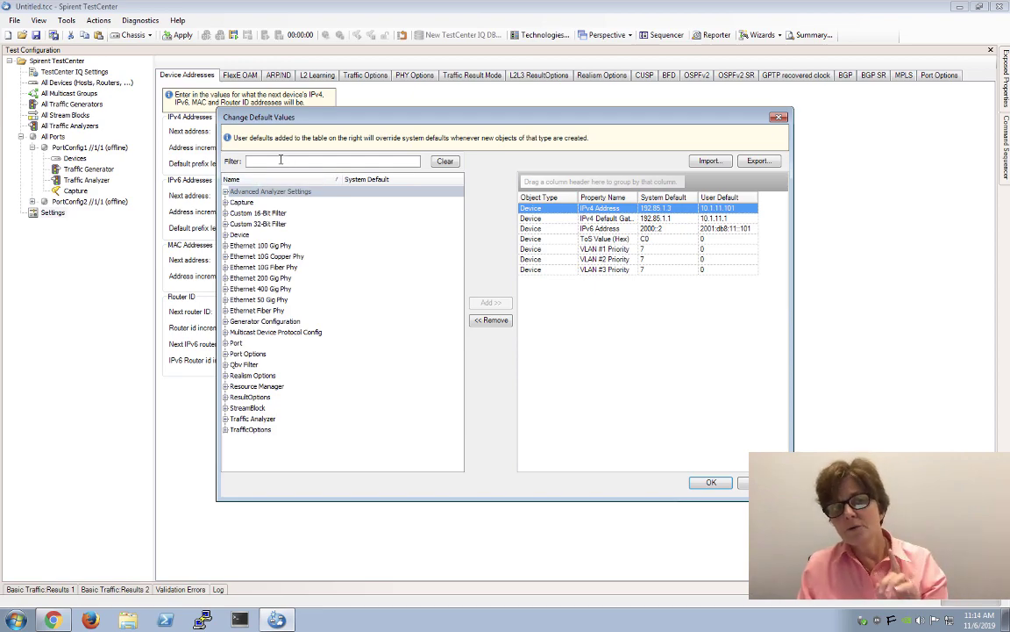
{"action": "type", "text": "multi"}
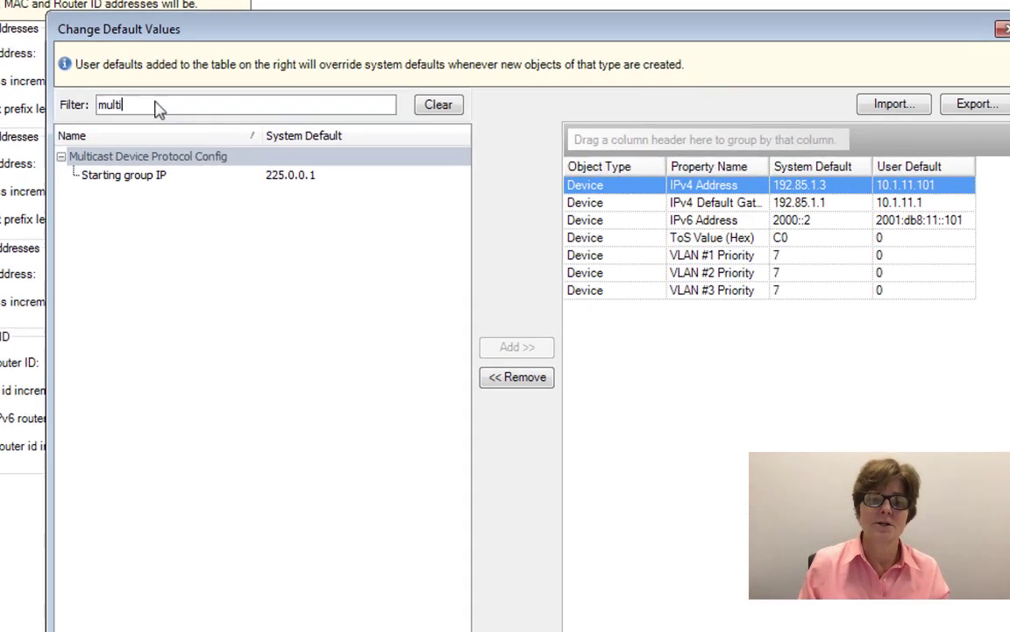
{"action": "left_click", "coordinate": [88, 167]}
{"action": "left_click", "coordinate": [542, 361]}
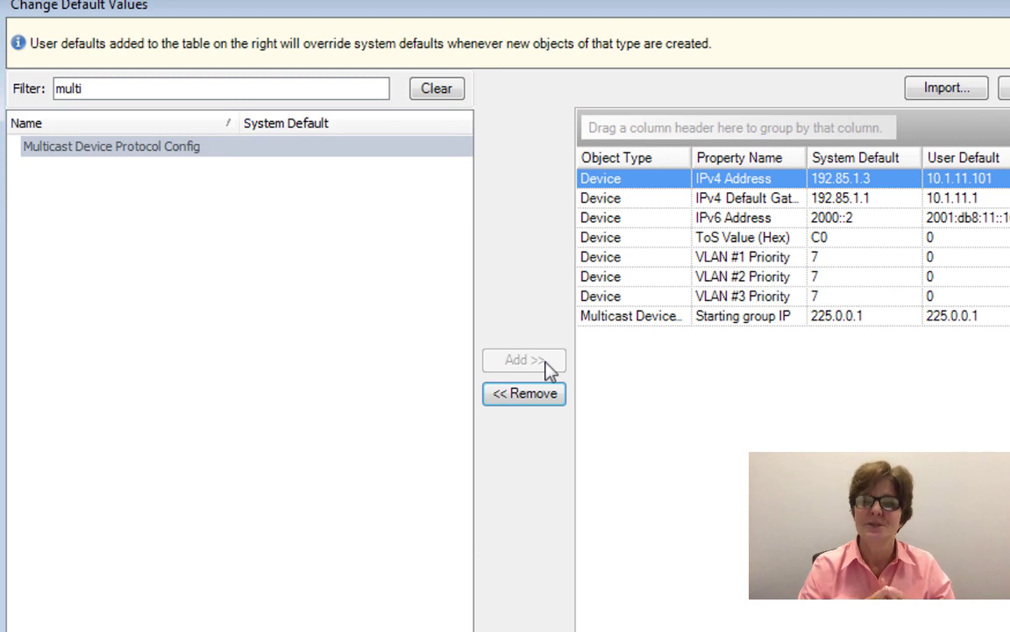
Set the user default Starting group IP to 239.1.1.1 and save the user defaults.
{"action": "left_click", "coordinate": [874, 320]}
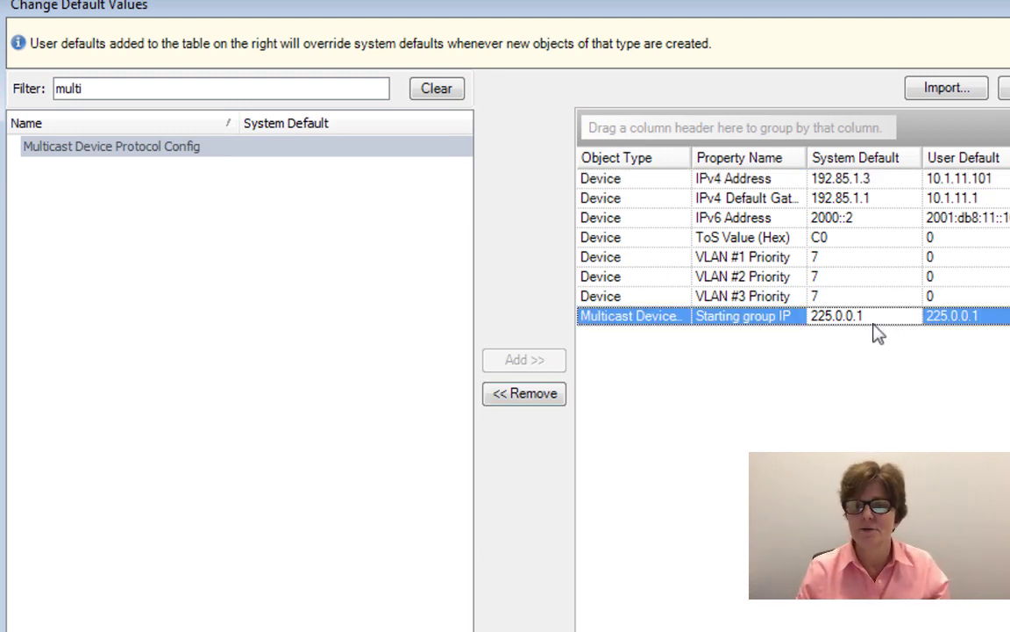
{"action": "left_click", "coordinate": [968, 318]}
{"action": "left_click", "coordinate": [969, 317]}
{"action": "left_click_drag", "start_coordinate": [983, 315], "coordinate": [893, 318]}
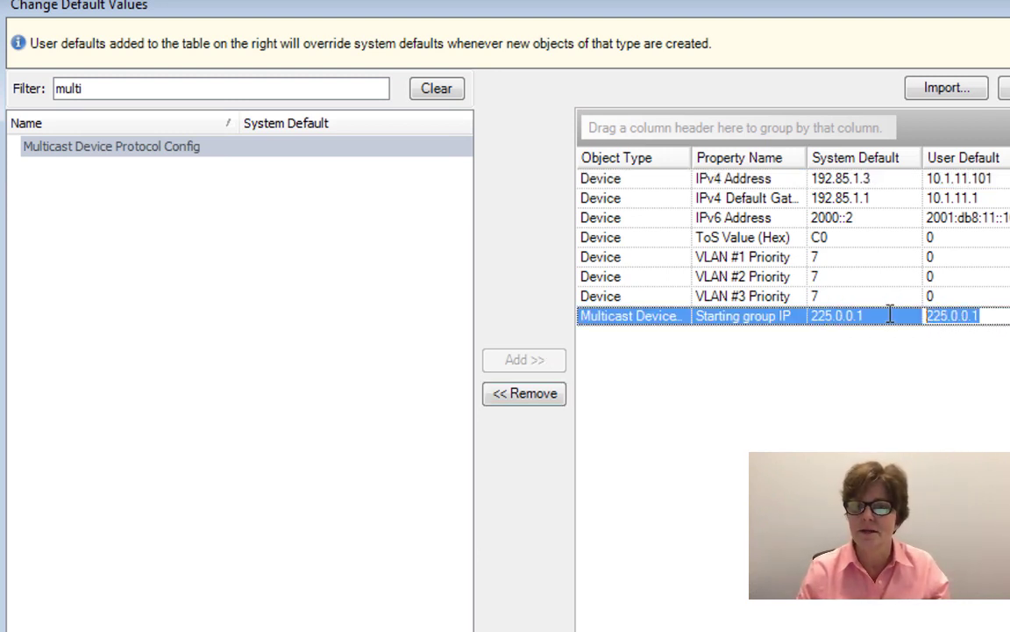
{"action": "type", "text": "239.1.1.1"}
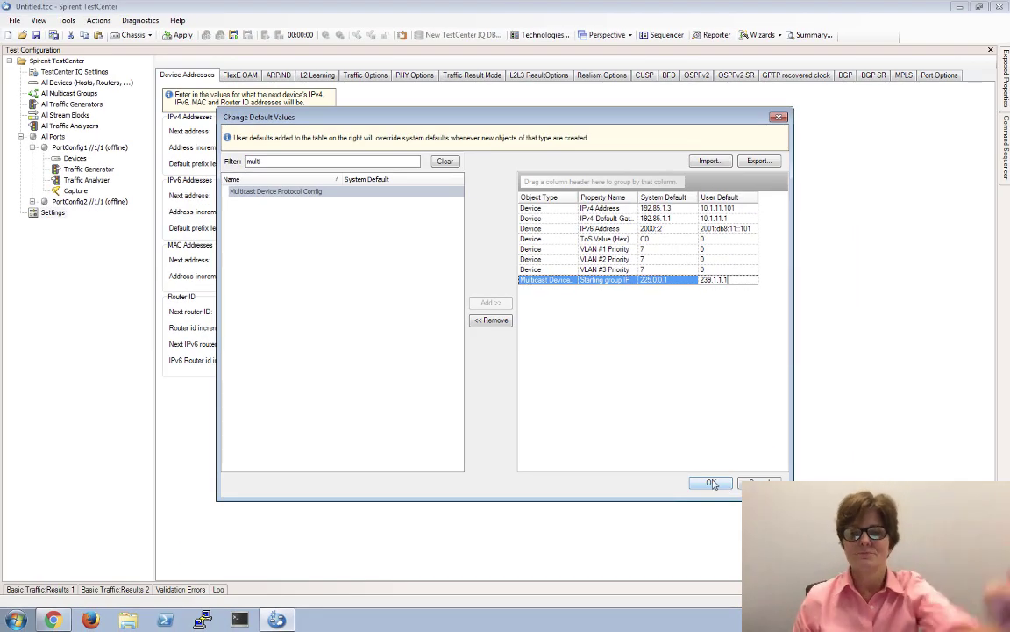
{"action": "left_click", "coordinate": [712, 484]}
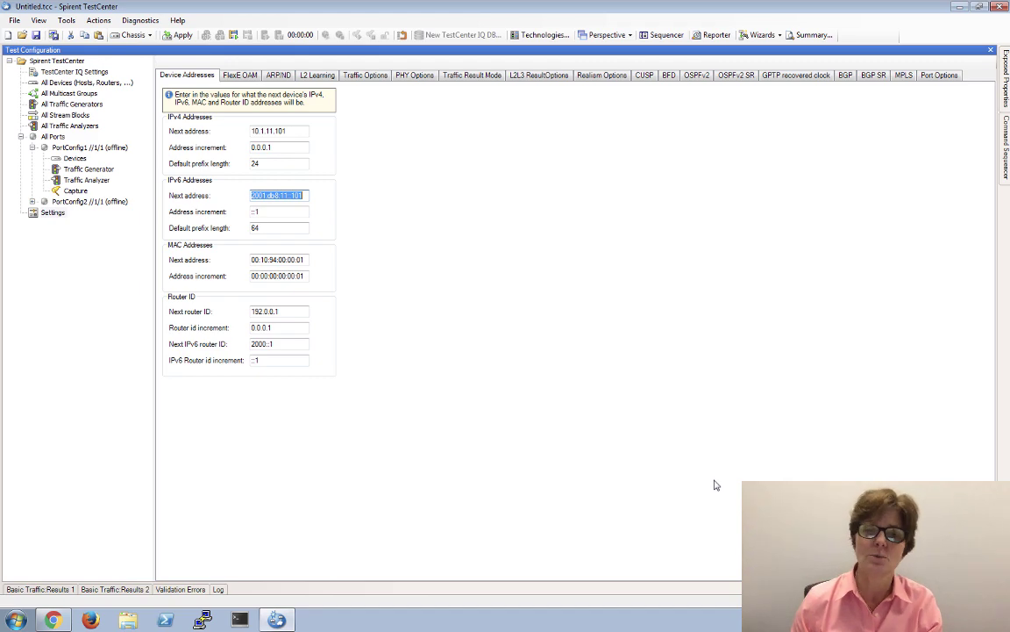
Review the FlexE OAM, ARP/ND and L2 Learning settings, and enable deleting inactive streams from memory in the Traffic Options.
{"action": "left_click", "coordinate": [221, 74]}
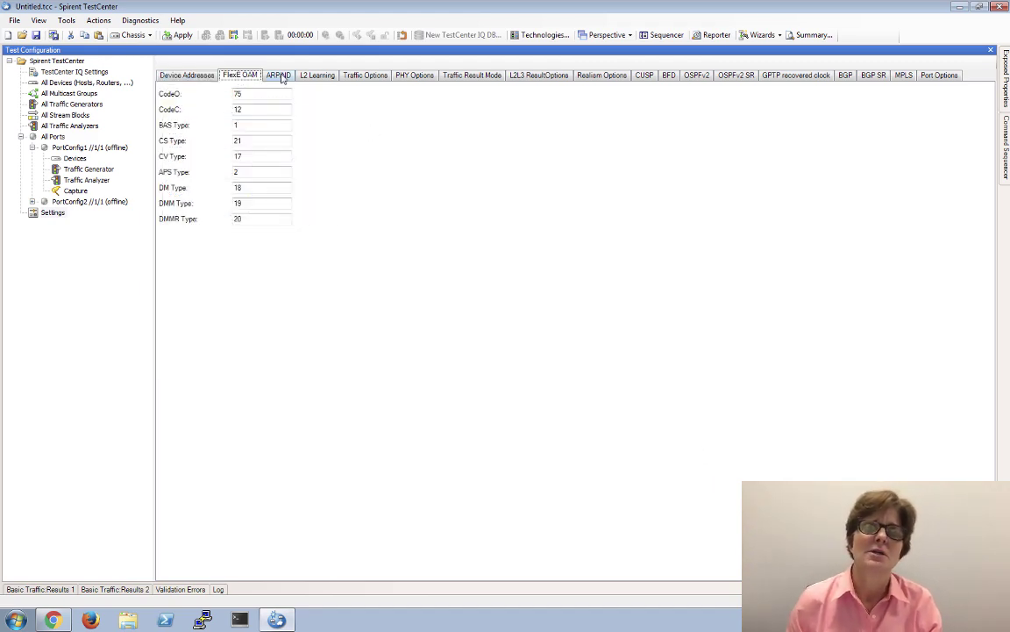
{"action": "left_click", "coordinate": [279, 75]}
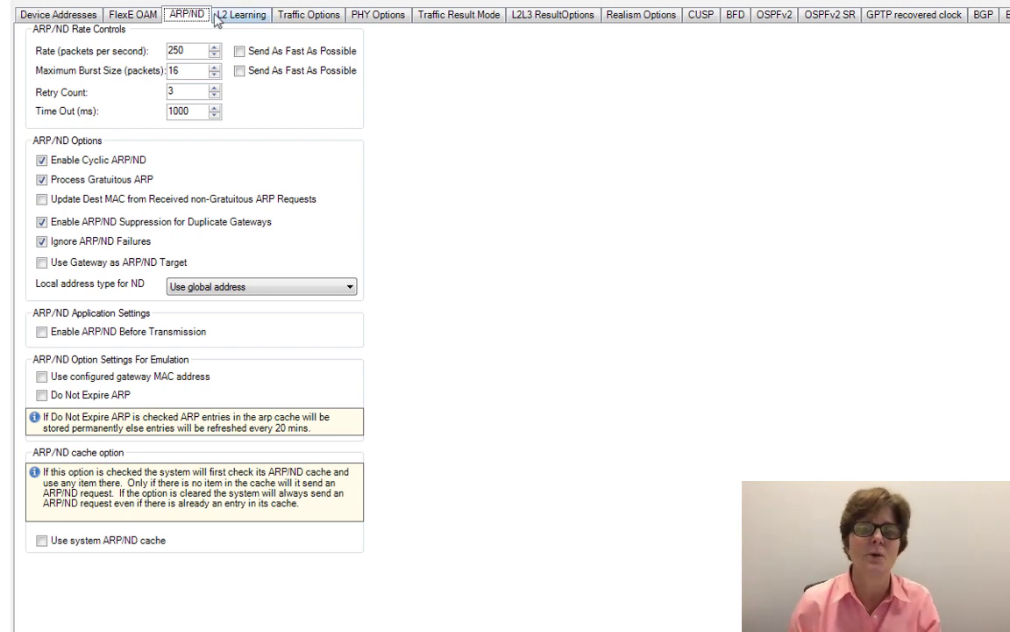
{"action": "left_click", "coordinate": [241, 17]}
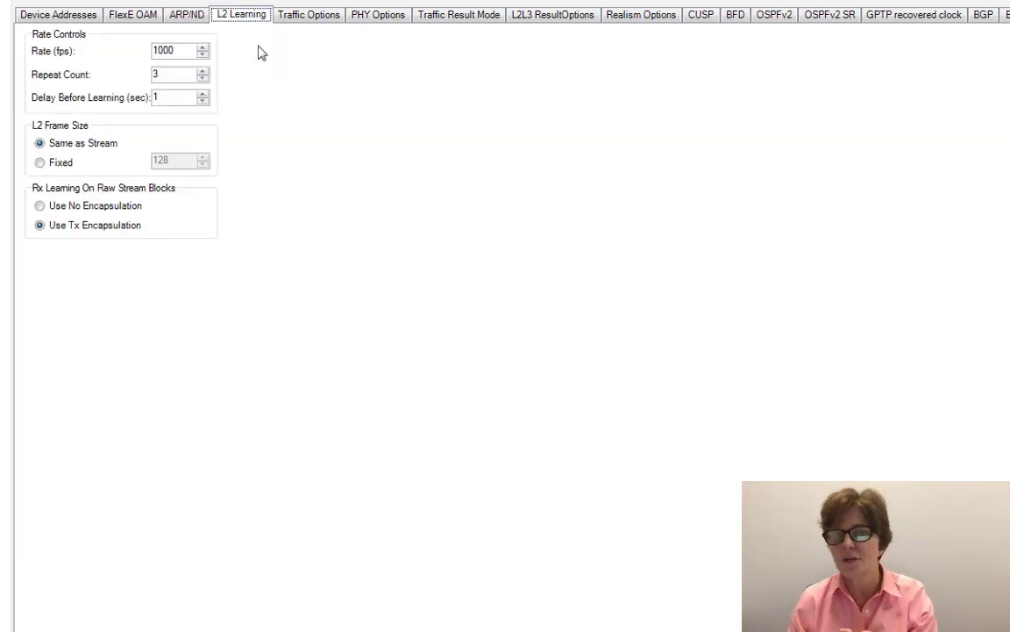
{"action": "left_click", "coordinate": [305, 18]}
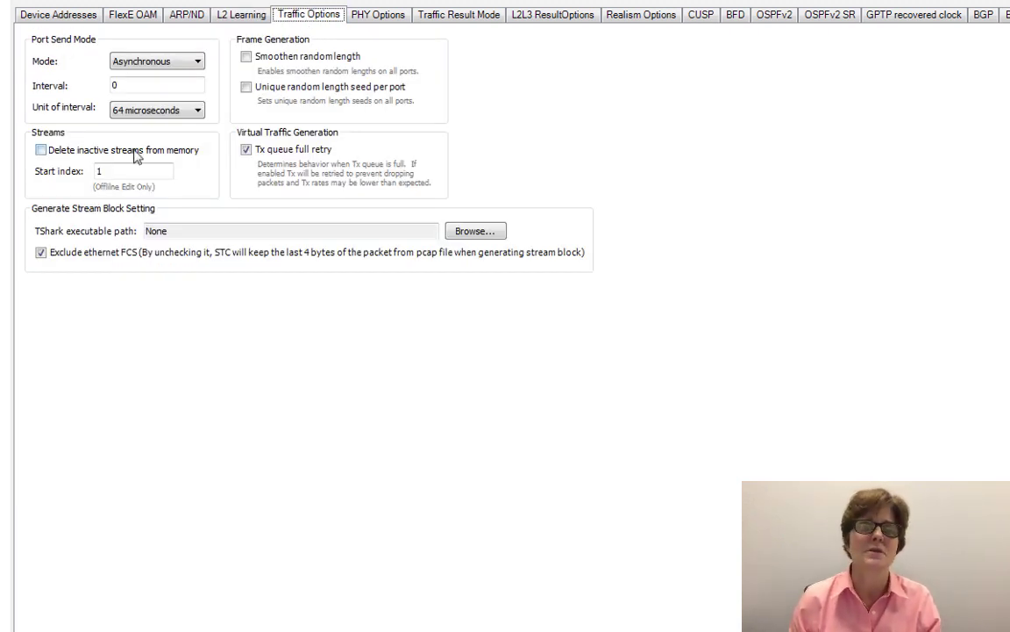
{"action": "left_click", "coordinate": [42, 151]}
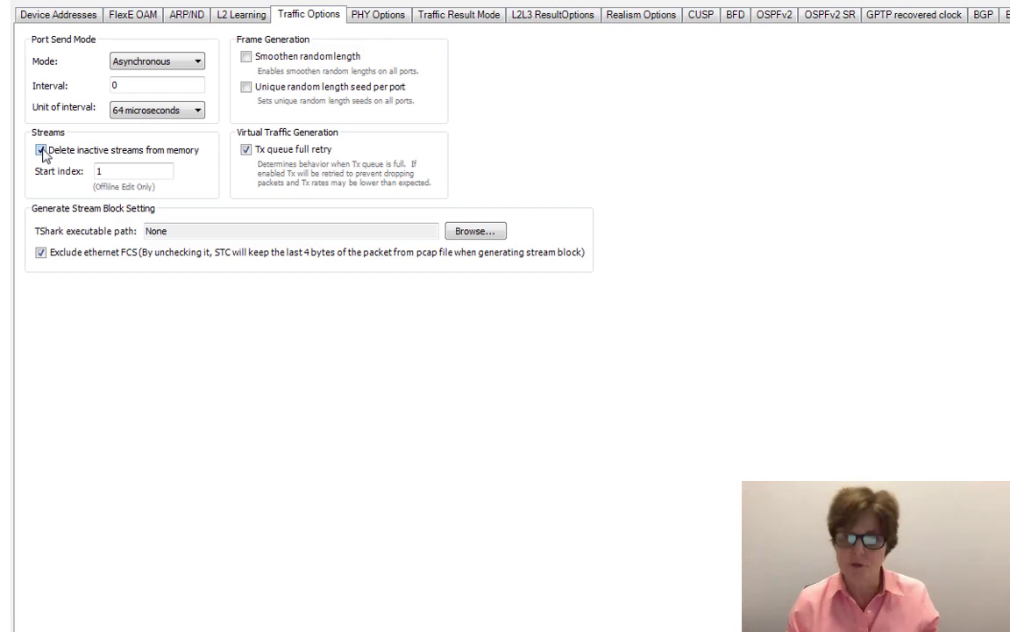
Look up the Delete Inactive Streams From Memory option in the Traffic Options online help, and close the help.
{"action": "key", "text": "F1"}
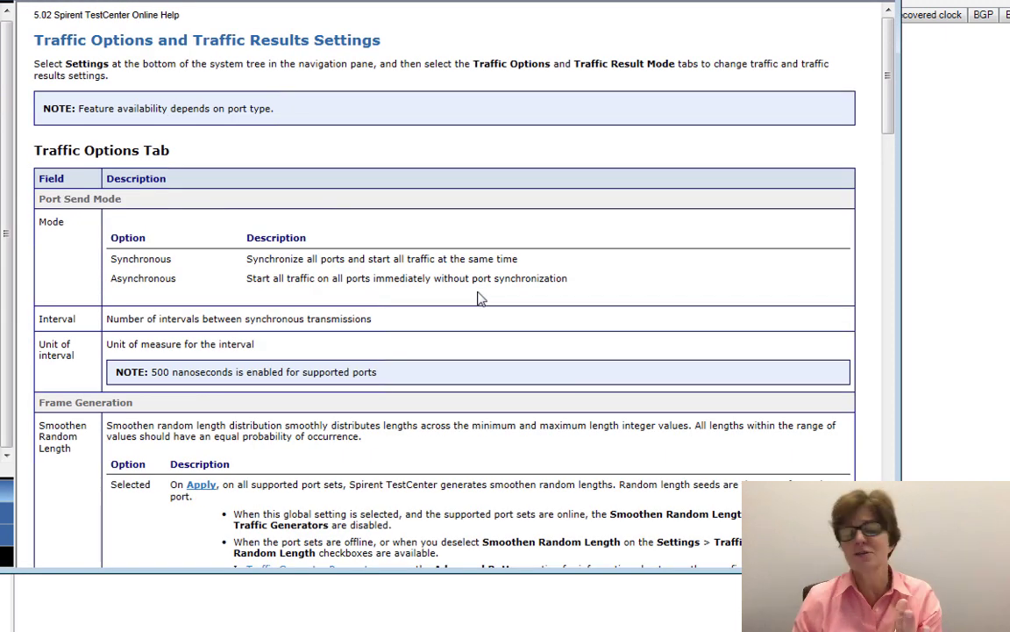
{"action": "scroll", "coordinate": [480, 298], "scroll_direction": "down", "scroll_amount": 3}
{"action": "scroll", "coordinate": [481, 299], "scroll_direction": "down", "scroll_amount": 5}
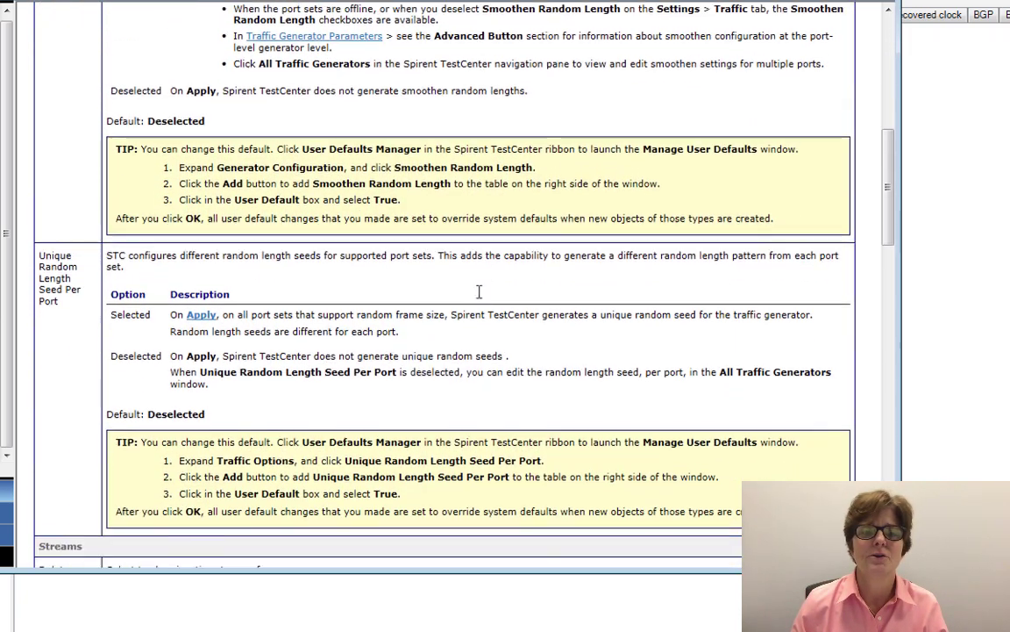
{"action": "scroll", "coordinate": [481, 298], "scroll_direction": "down", "scroll_amount": 1}
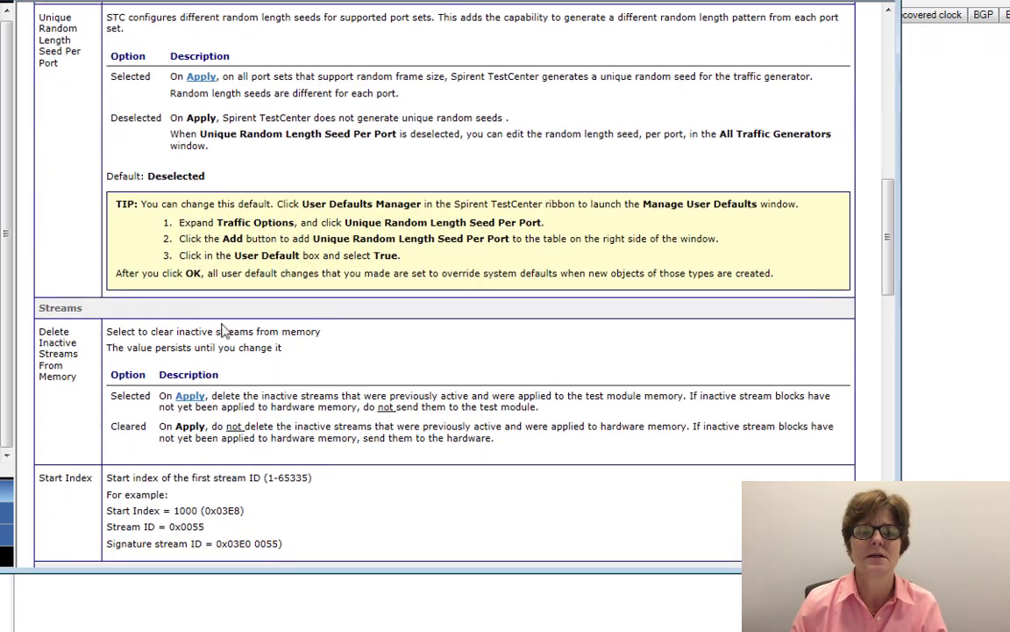
{"action": "left_click_drag", "start_coordinate": [107, 337], "coordinate": [332, 339]}
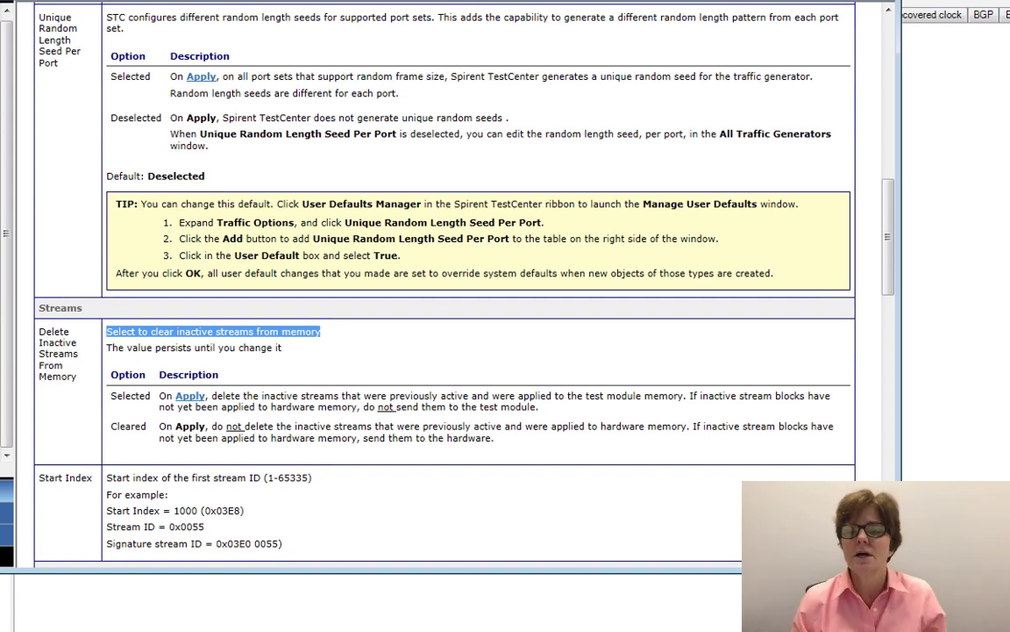
{"action": "left_click", "coordinate": [872, 1]}
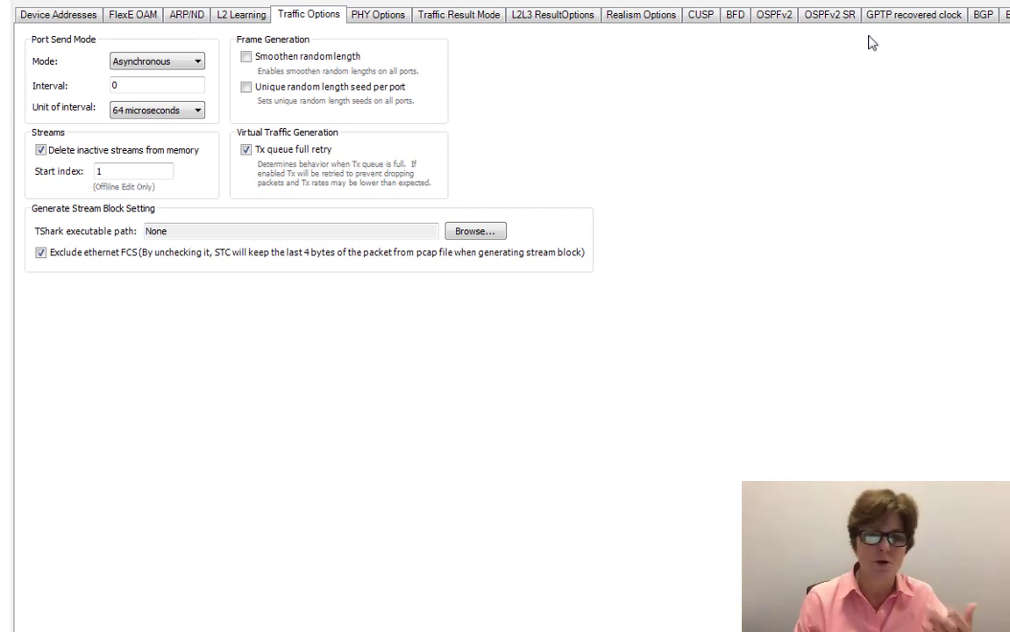
In the L2L3 result options, enable automatic stop, clear and restart for traffic and analyzers, and deletion of all analyzer streams when clearing.
{"action": "left_click", "coordinate": [376, 19]}
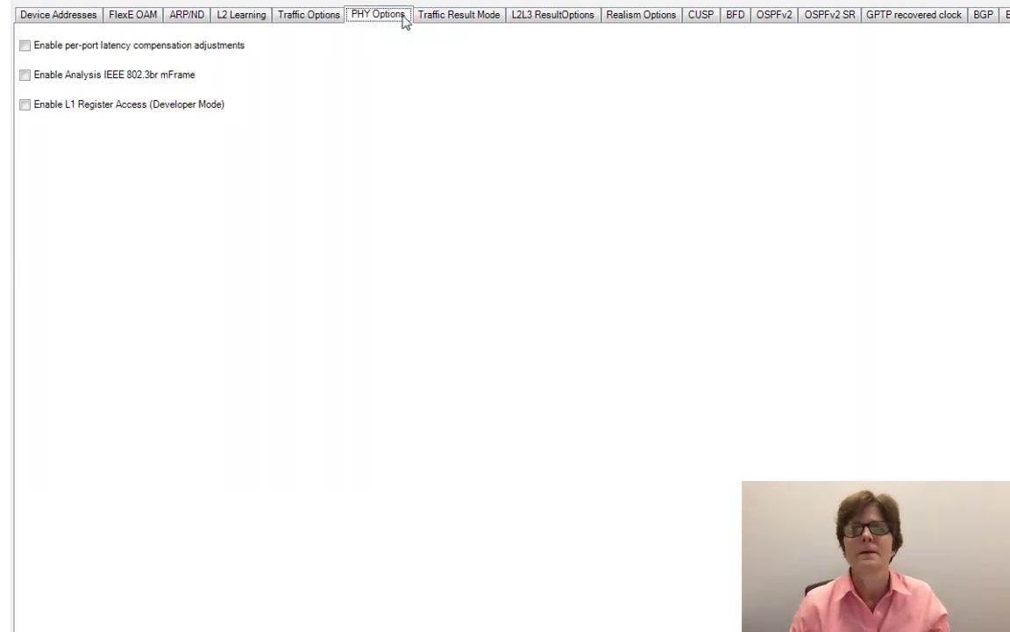
{"action": "left_click", "coordinate": [462, 18]}
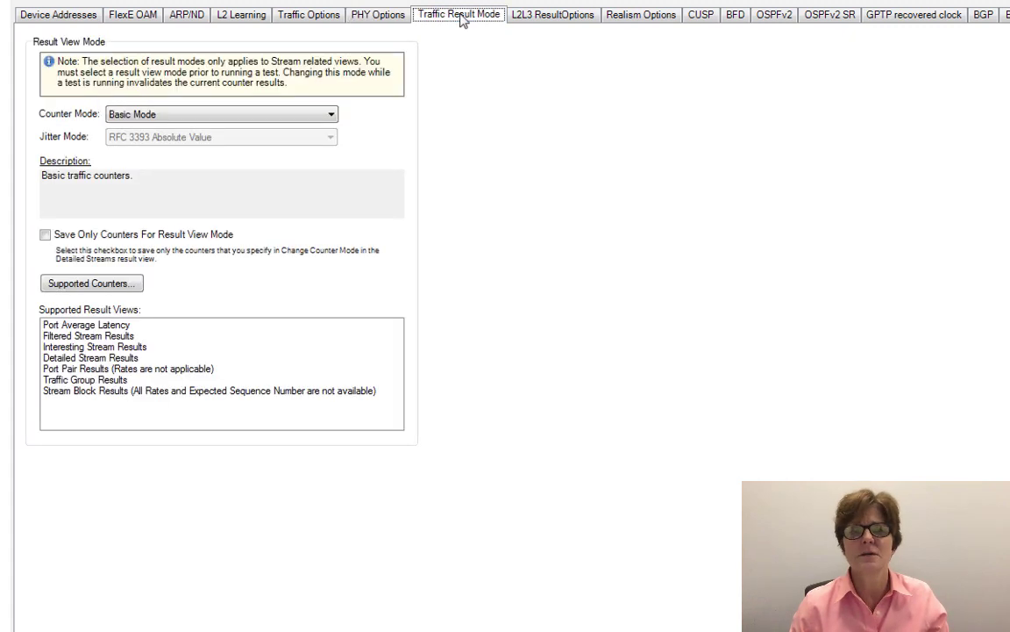
{"action": "left_click", "coordinate": [531, 17]}
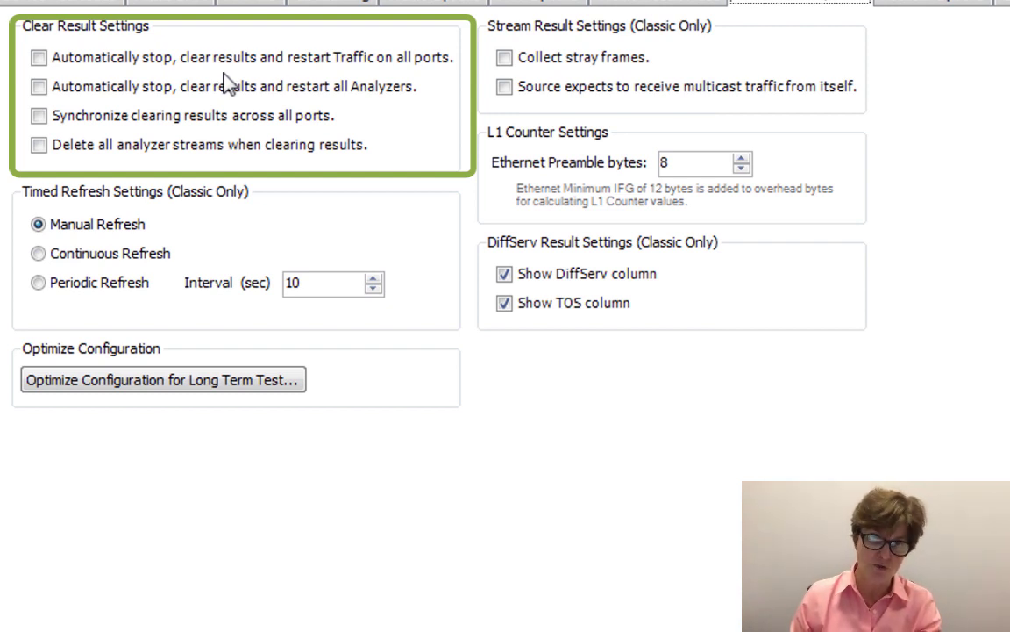
{"action": "left_click", "coordinate": [39, 57]}
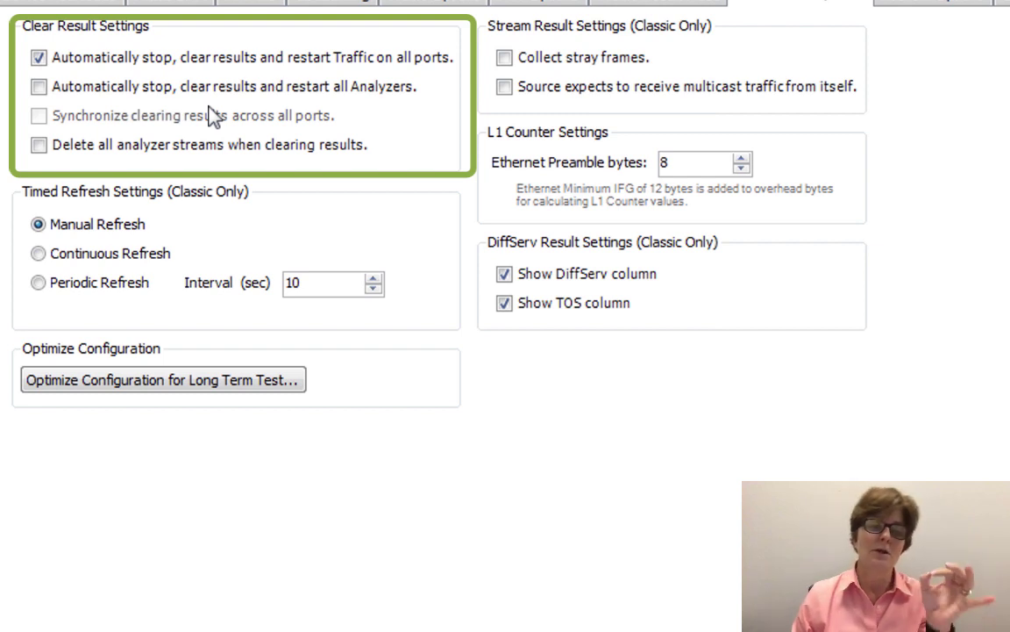
{"action": "left_click", "coordinate": [38, 87]}
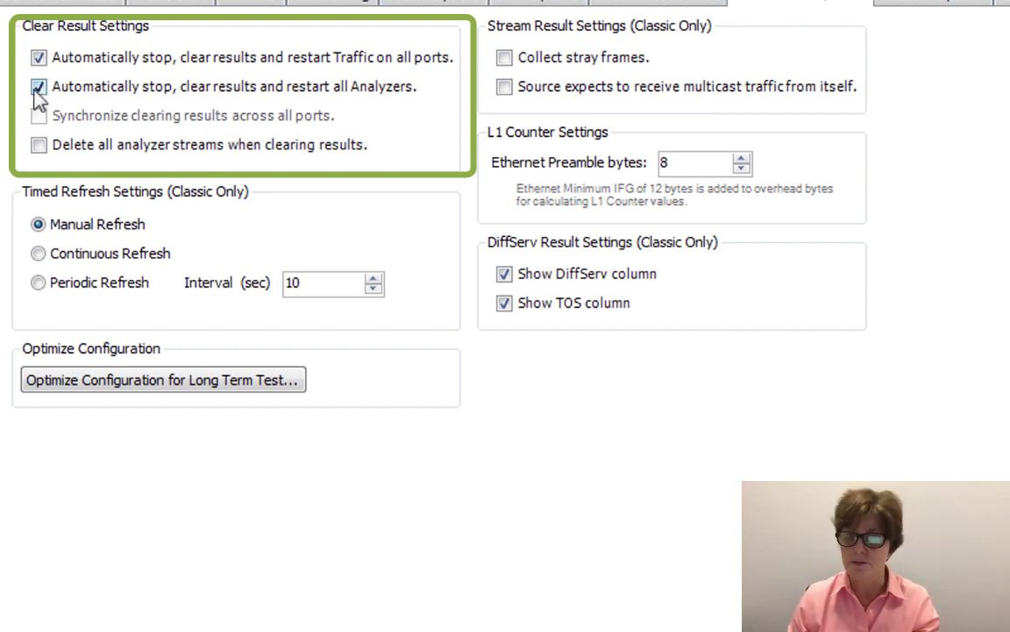
{"action": "left_click", "coordinate": [38, 145]}
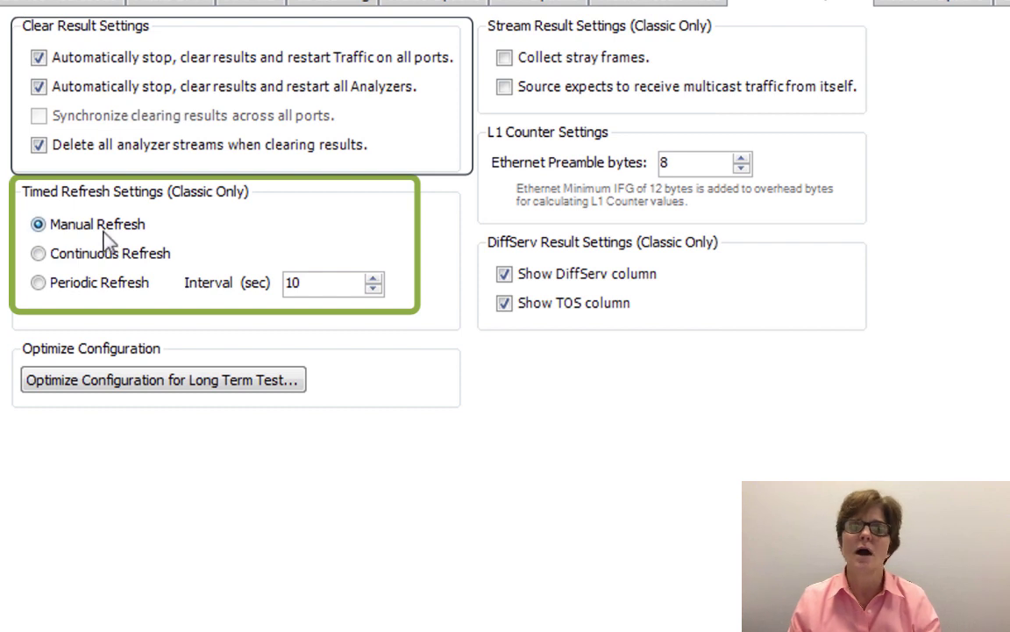
Set the timed refresh to Periodic Refresh and enable collecting stray frames.
{"action": "left_click", "coordinate": [38, 283]}
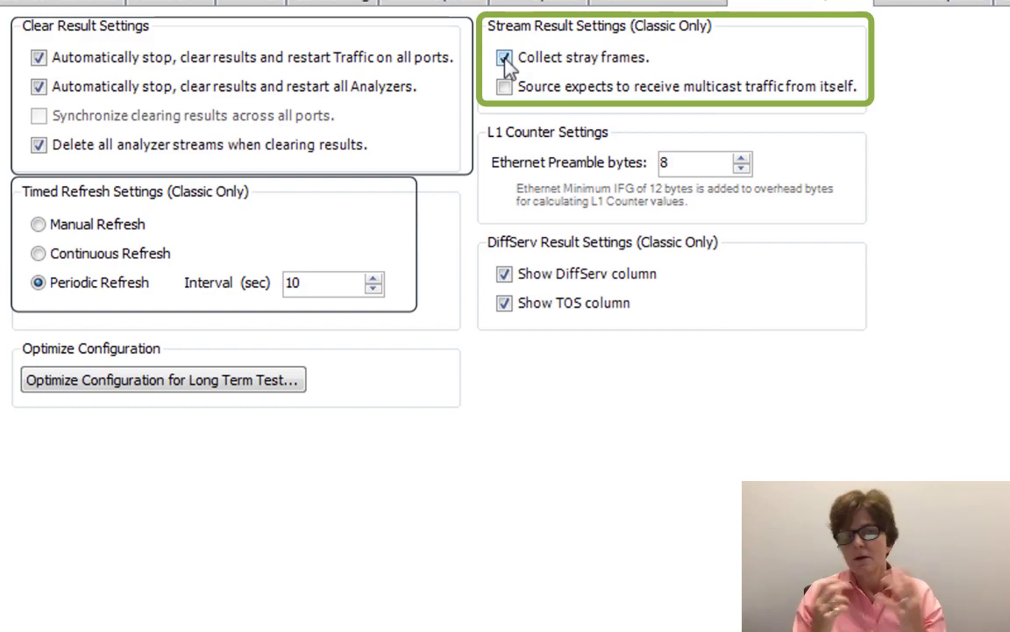
{"action": "left_click", "coordinate": [704, 61]}
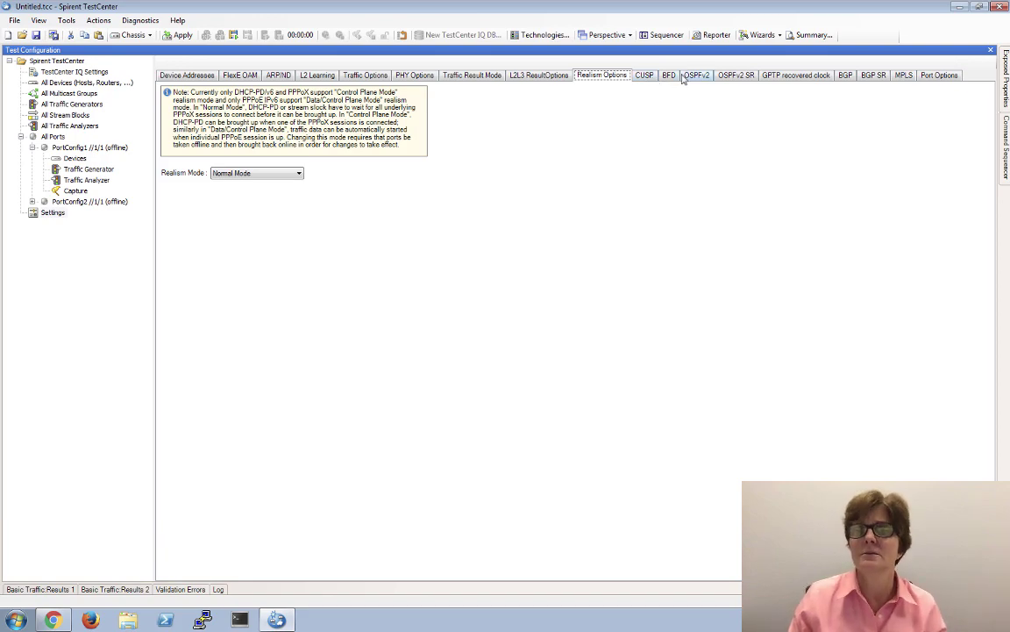
Examine the BGP settings for maximum routes per update and inter-update delay.
{"action": "left_click", "coordinate": [844, 76]}
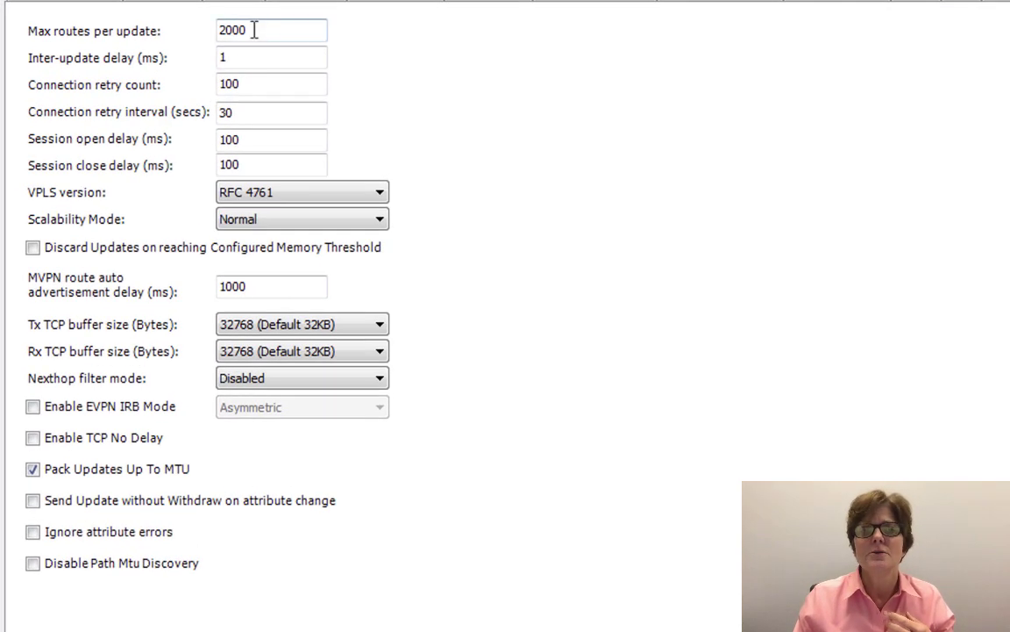
{"action": "left_click_drag", "start_coordinate": [253, 30], "coordinate": [189, 27]}
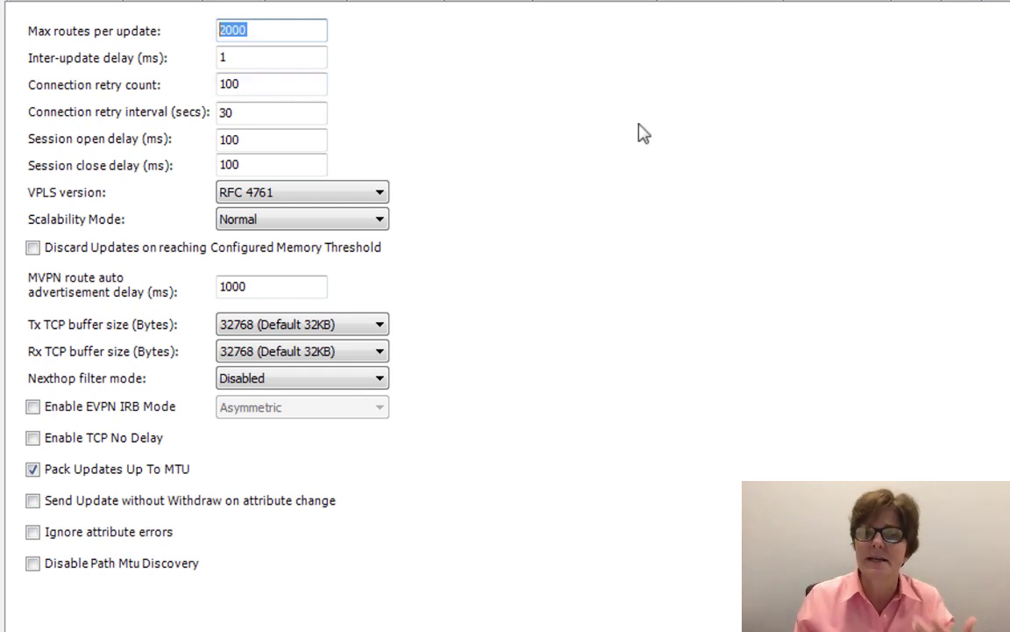
{"action": "left_click", "coordinate": [285, 34]}
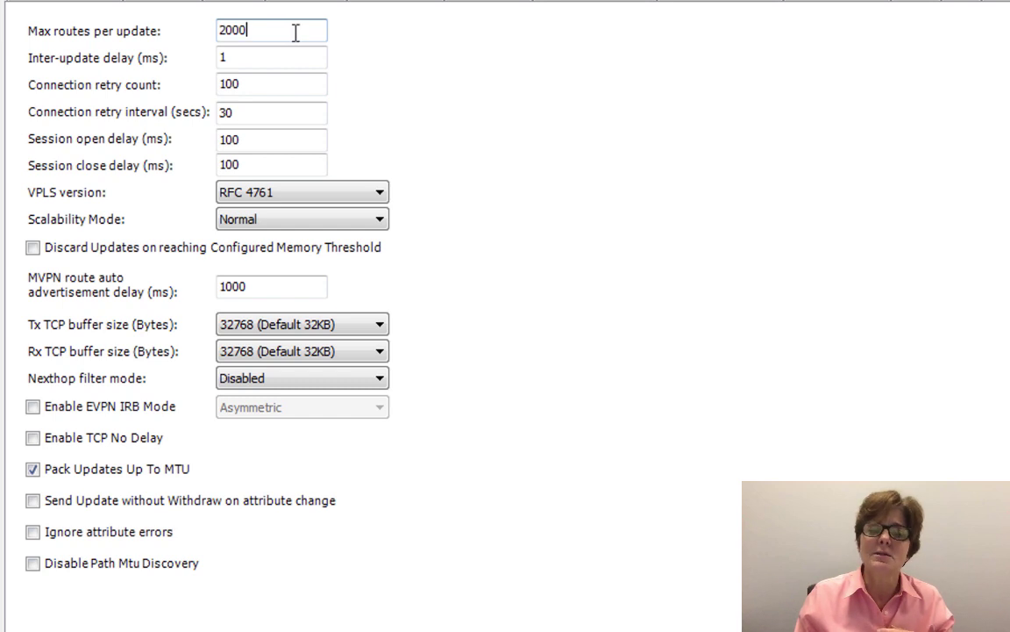
{"action": "left_click_drag", "start_coordinate": [296, 33], "coordinate": [210, 29]}
{"action": "left_click_drag", "start_coordinate": [280, 59], "coordinate": [182, 57]}
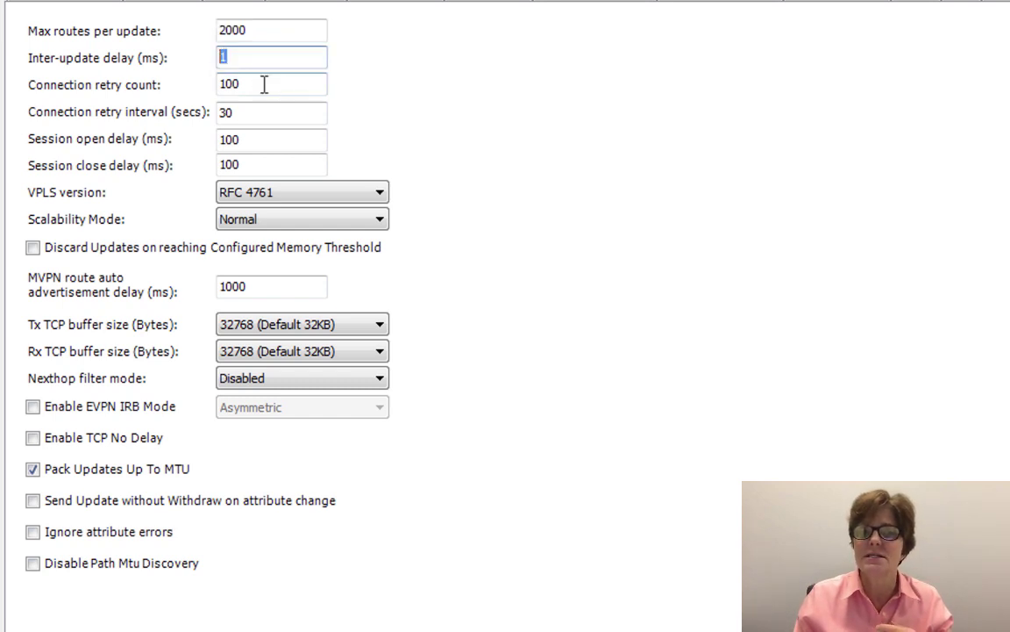
Set the BGP Scalability Mode to Discard Updates.
{"action": "left_click_drag", "start_coordinate": [264, 83], "coordinate": [188, 90]}
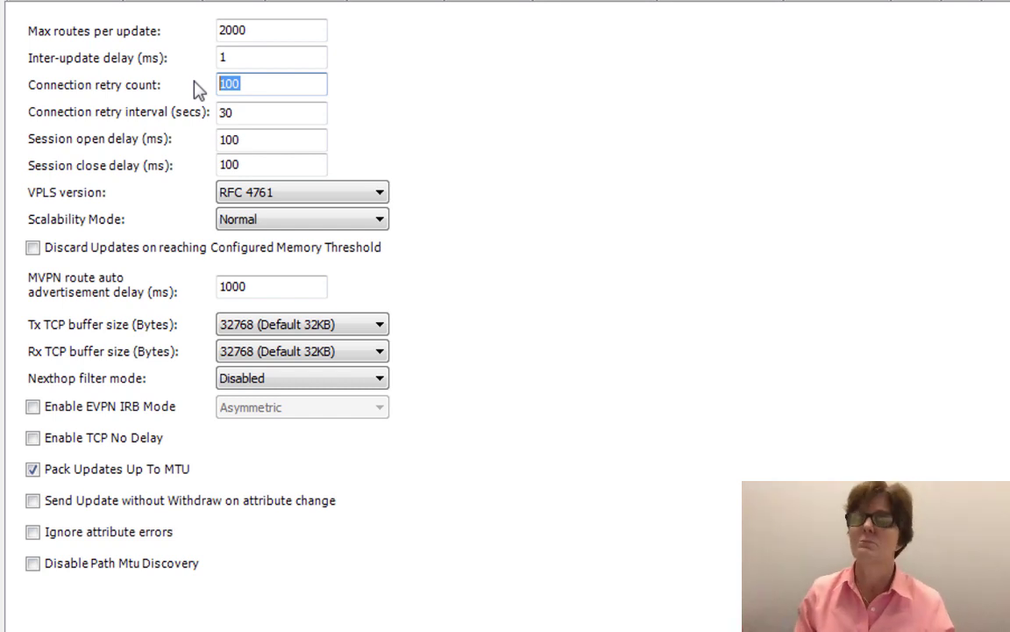
{"action": "left_click", "coordinate": [305, 221]}
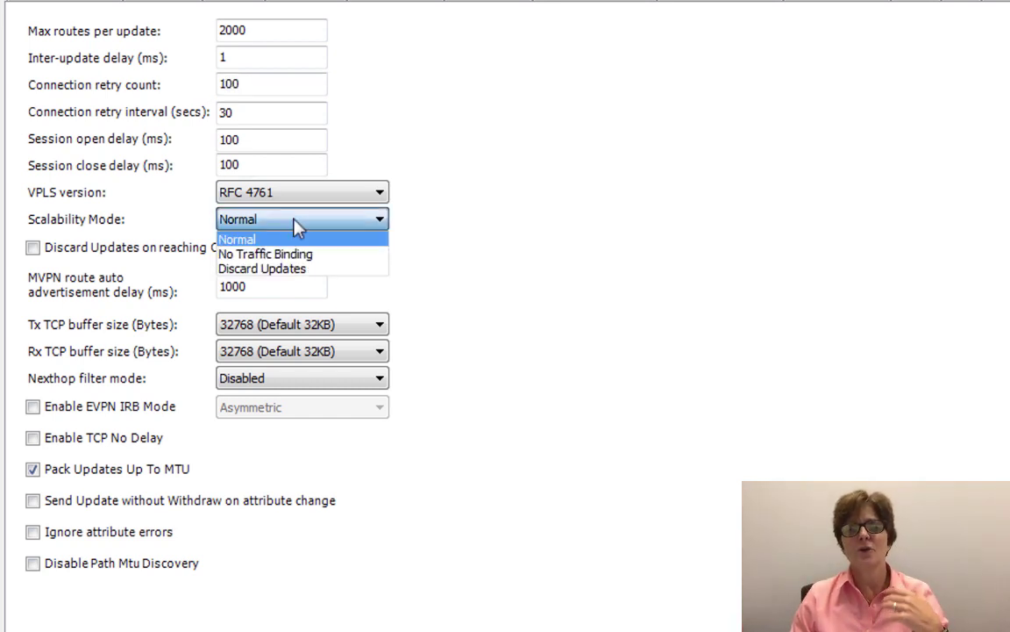
{"action": "left_click", "coordinate": [286, 269]}
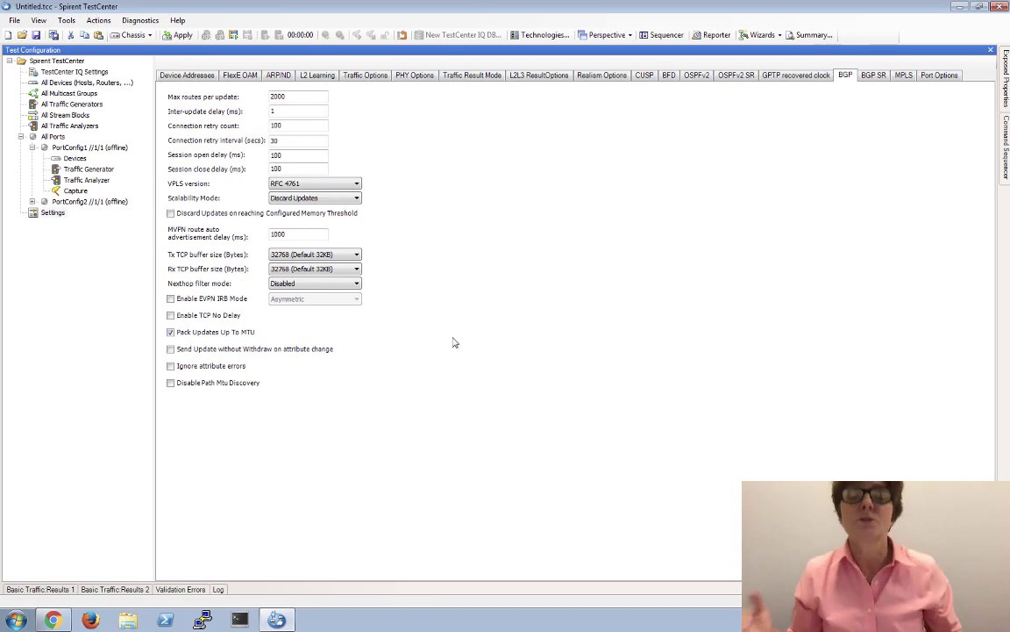
Switch to PowerPoint to review the R1 and R2 topology and its VLAN 11 addressing, and return to Spirent TestCenter.
{"action": "key", "text": "super+Tab"}
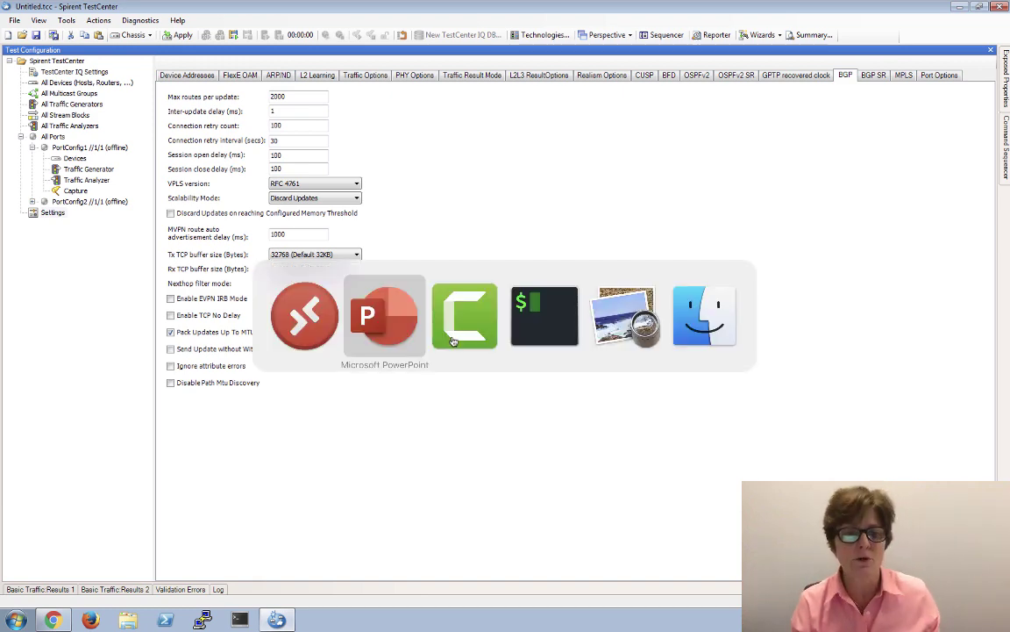
{"action": "key", "text": "Right"}
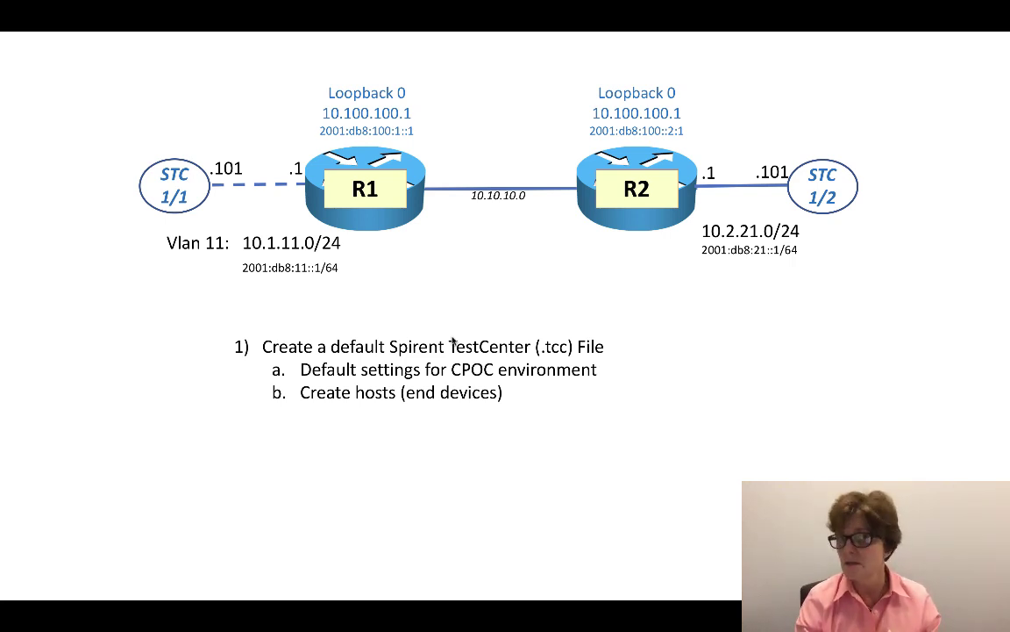
{"action": "key", "text": "super+Tab"}
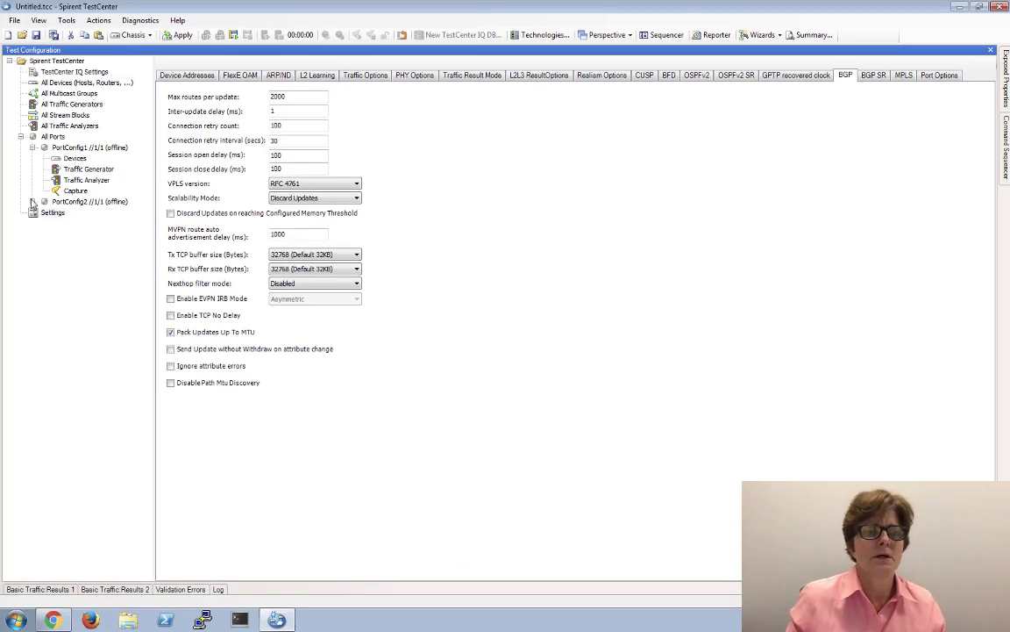
Begin creating a traffic-only device on PortConfig1 with IPv4 over Ethernet and one VLAN header.
{"action": "left_click", "coordinate": [32, 202]}
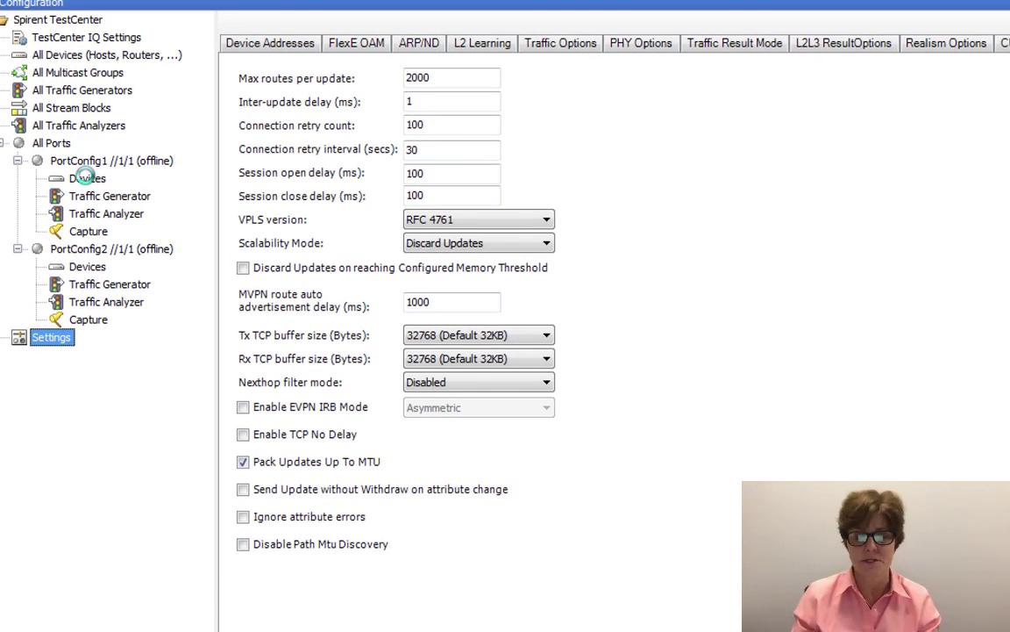
{"action": "left_click", "coordinate": [87, 178]}
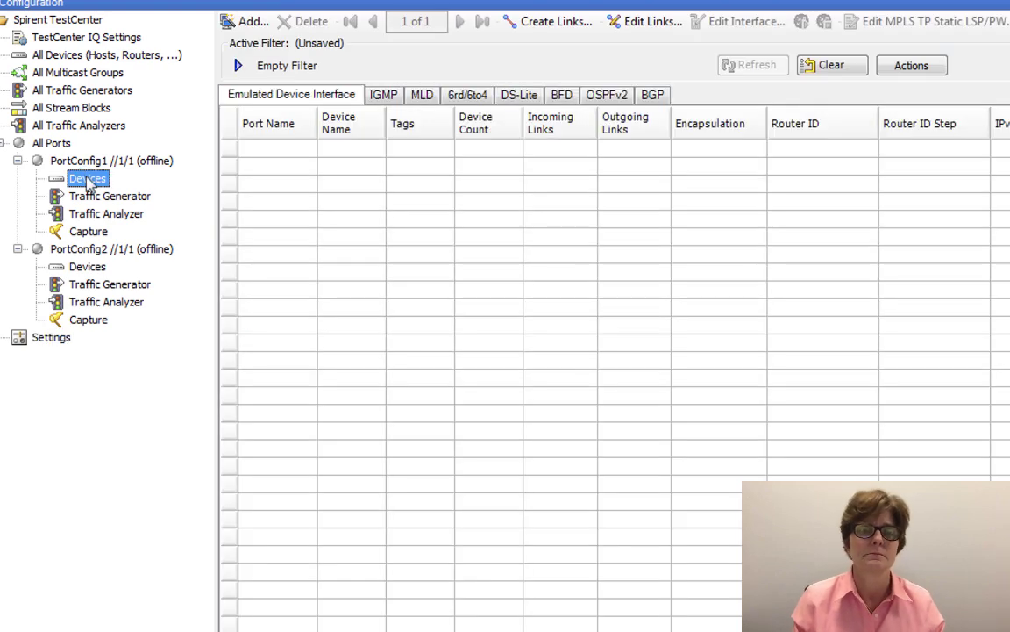
{"action": "left_click", "coordinate": [244, 22]}
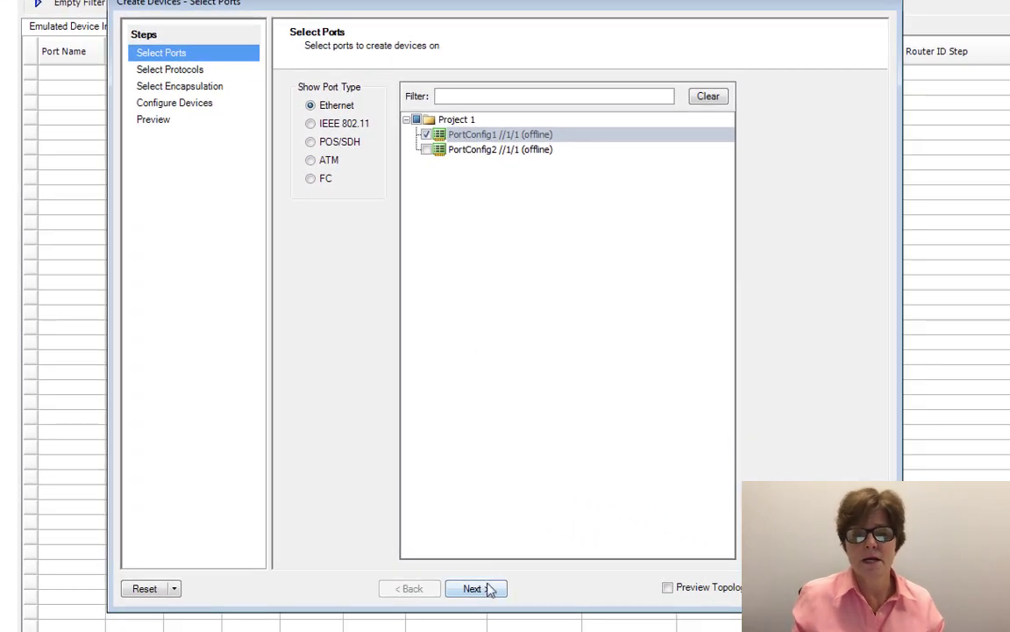
{"action": "left_click", "coordinate": [475, 588]}
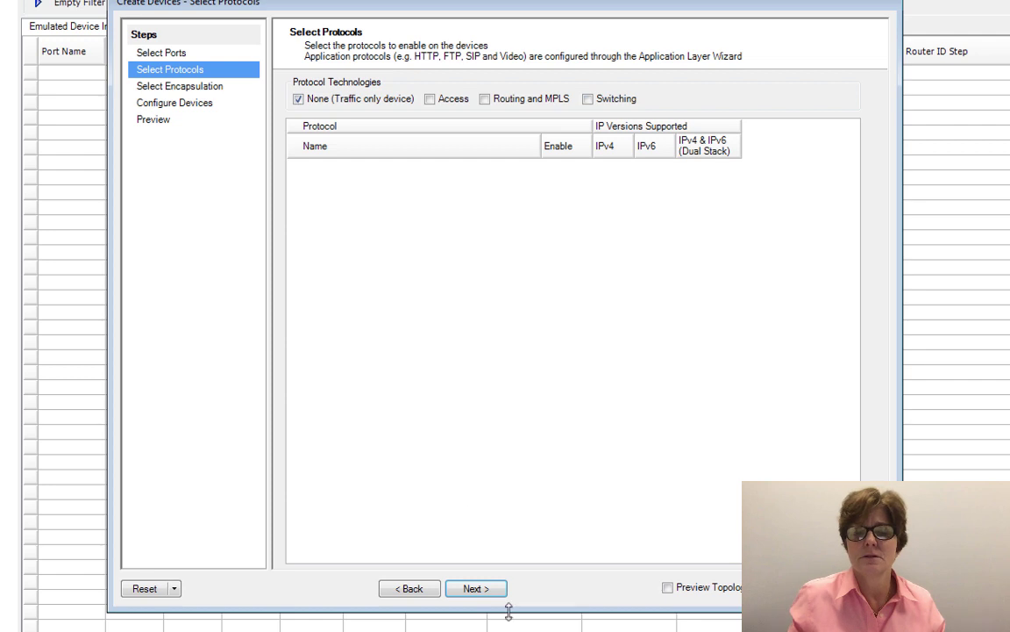
{"action": "left_click", "coordinate": [483, 593]}
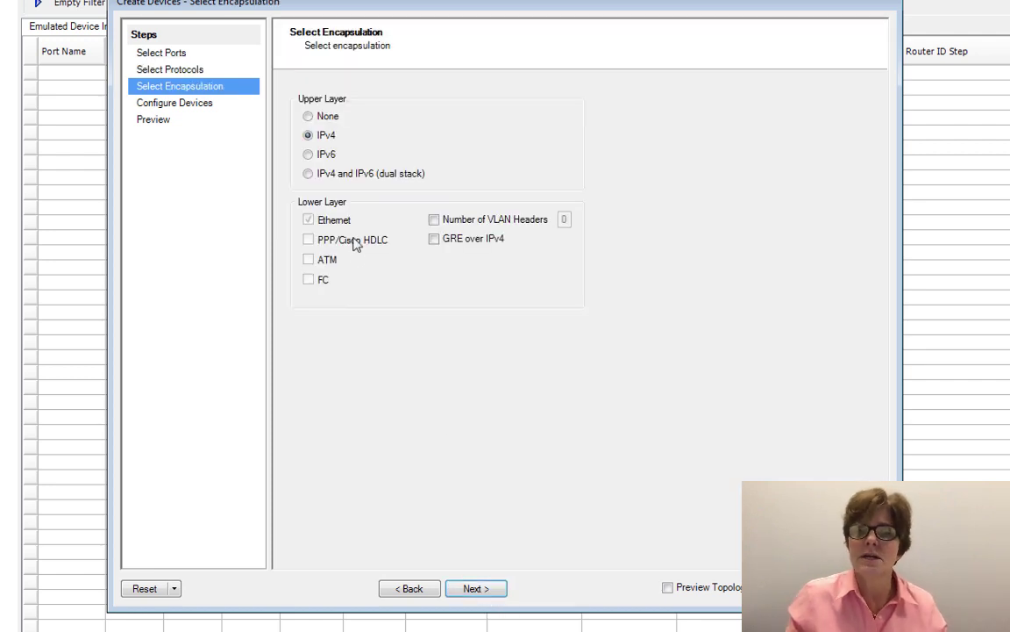
{"action": "left_click", "coordinate": [433, 219]}
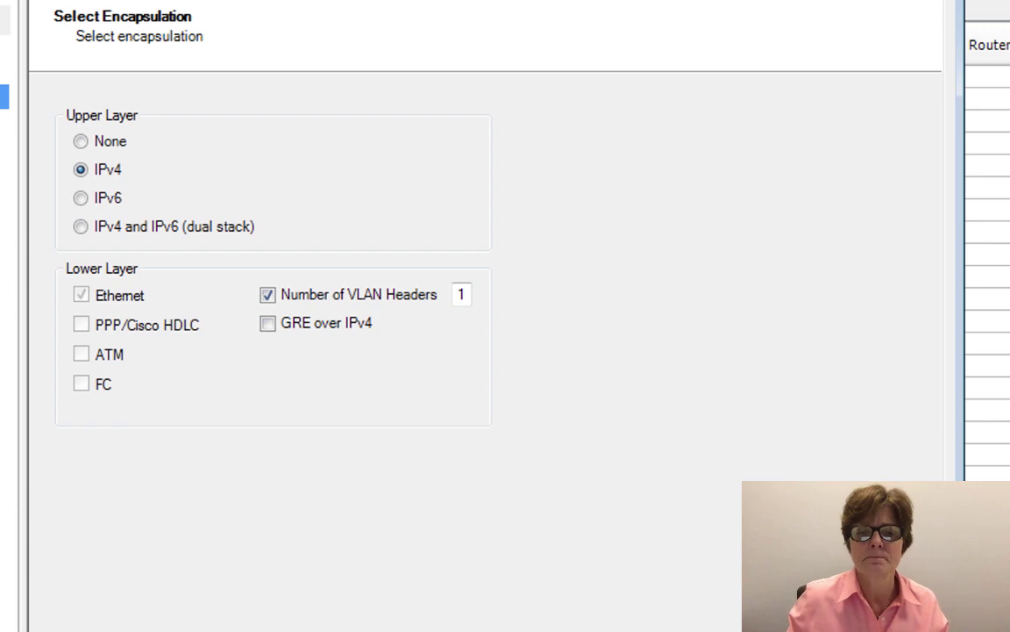
{"action": "key", "text": "Return"}
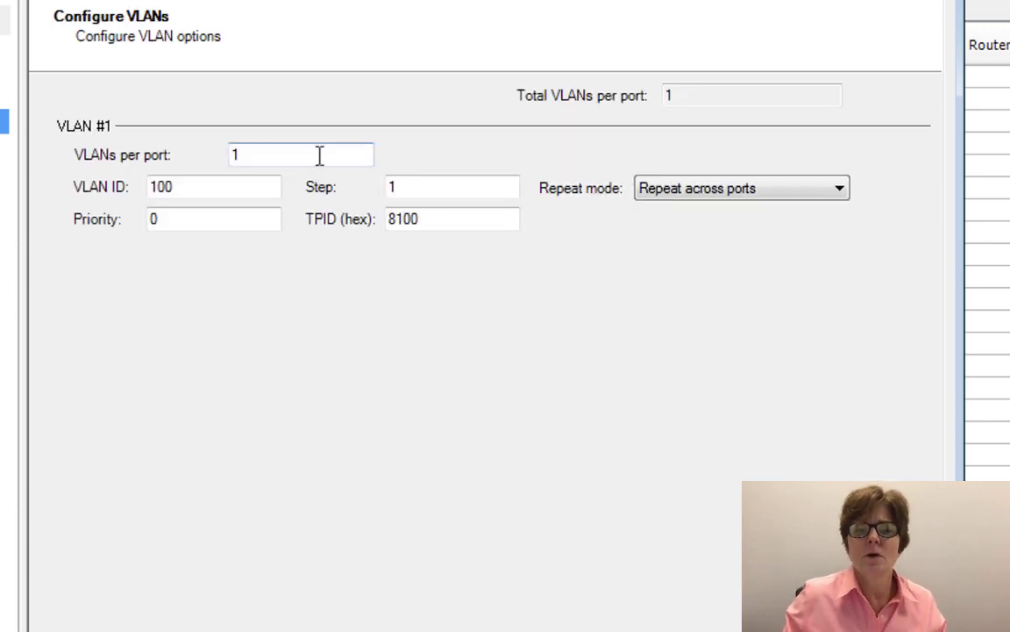
Set the IPv4 device's VLAN ID to 11 and generate the device with the default IPv4 addressing.
{"action": "left_click", "coordinate": [290, 155]}
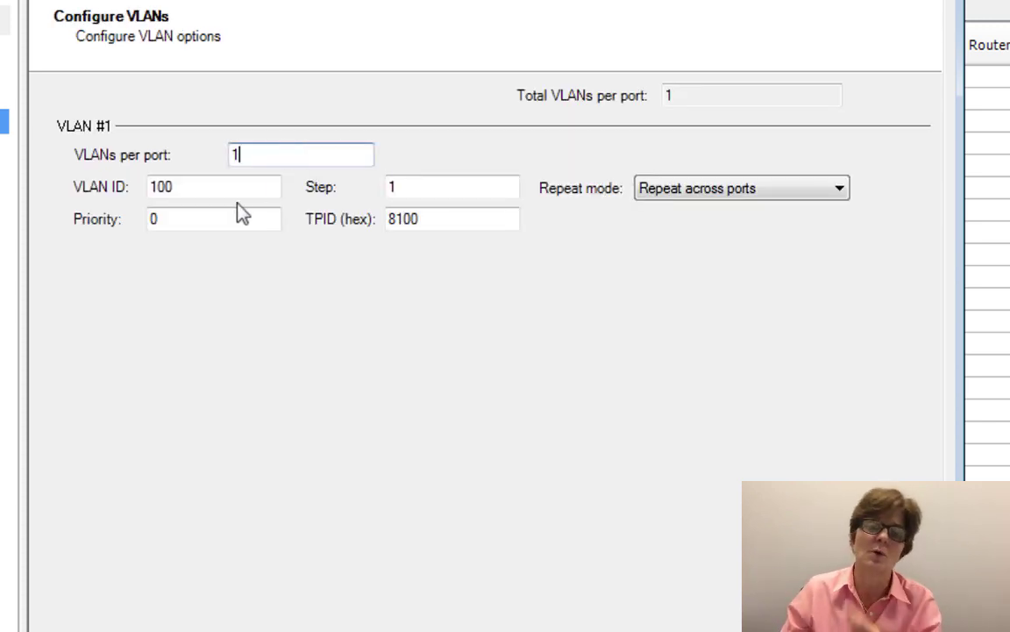
{"action": "left_click_drag", "start_coordinate": [214, 186], "coordinate": [106, 191]}
{"action": "type", "text": "11"}
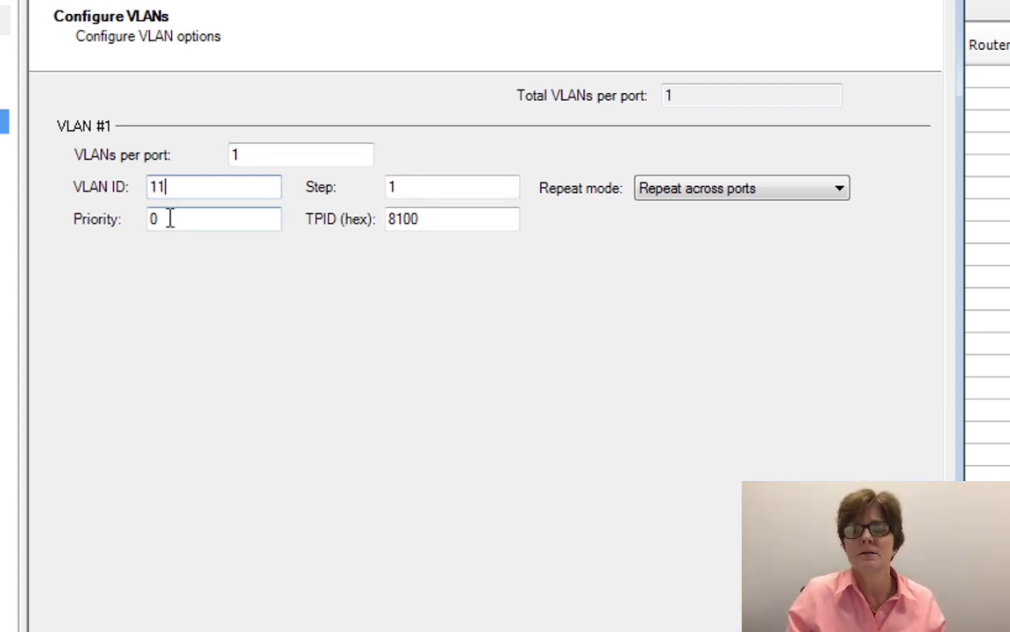
{"action": "left_click_drag", "start_coordinate": [169, 218], "coordinate": [127, 220]}
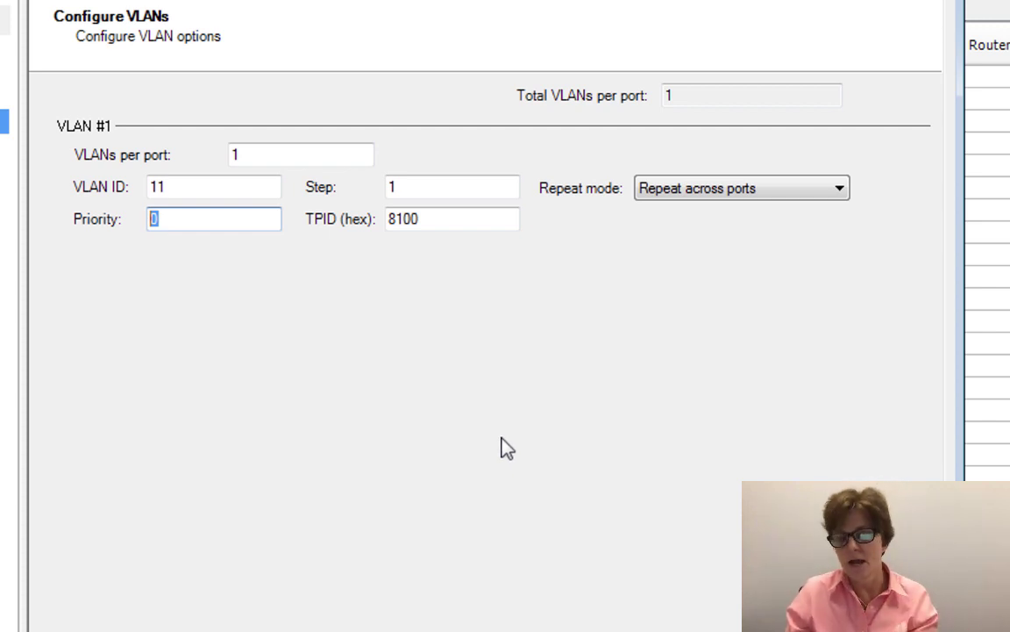
{"action": "left_click", "coordinate": [342, 629]}
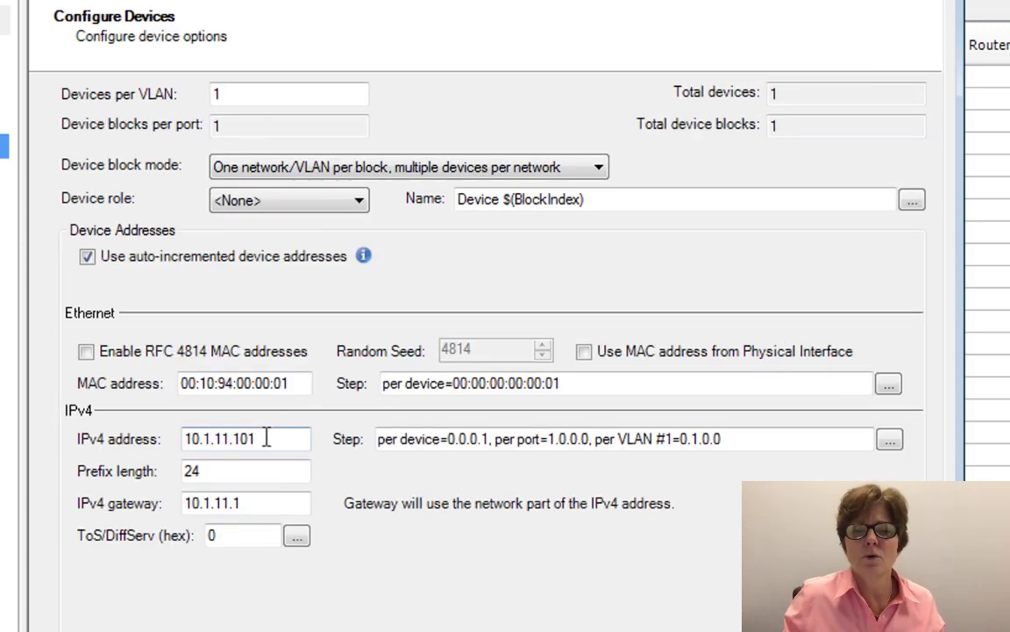
{"action": "left_click_drag", "start_coordinate": [267, 438], "coordinate": [164, 438]}
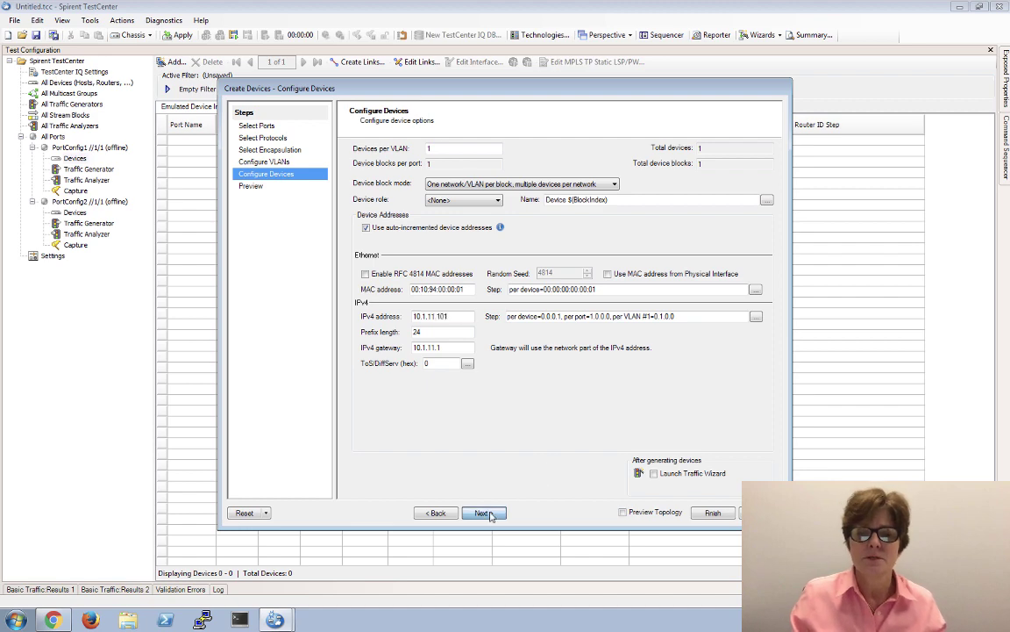
{"action": "left_click", "coordinate": [484, 512]}
{"action": "left_click", "coordinate": [713, 512]}
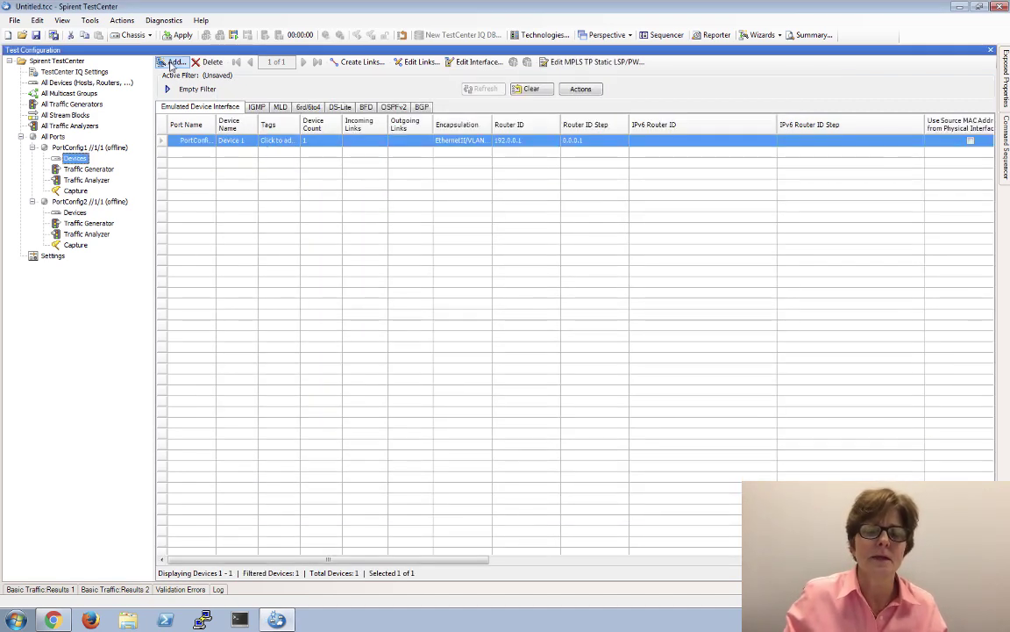
Begin creating another traffic-only device on PortConfig1 with IPv6 over Ethernet and one VLAN header.
{"action": "left_click", "coordinate": [170, 61]}
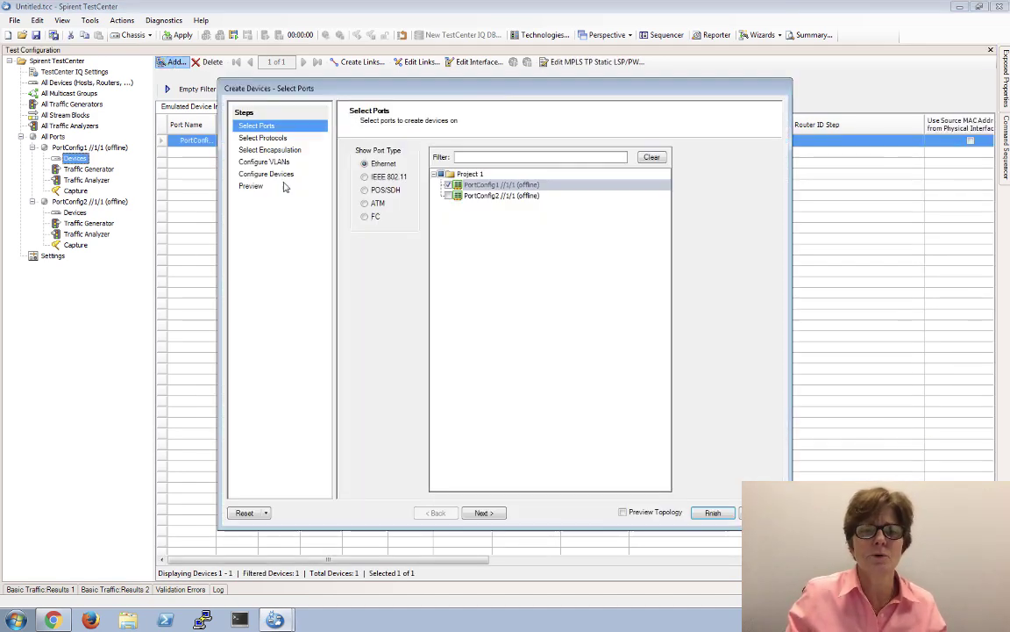
{"action": "left_click", "coordinate": [485, 512]}
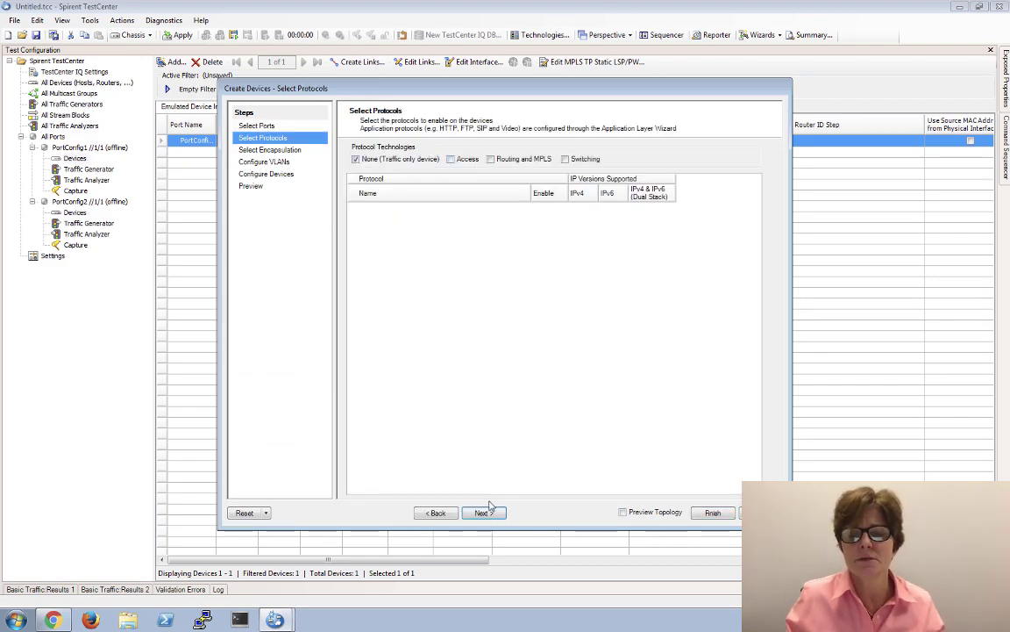
{"action": "left_click", "coordinate": [485, 512]}
{"action": "left_click", "coordinate": [449, 241]}
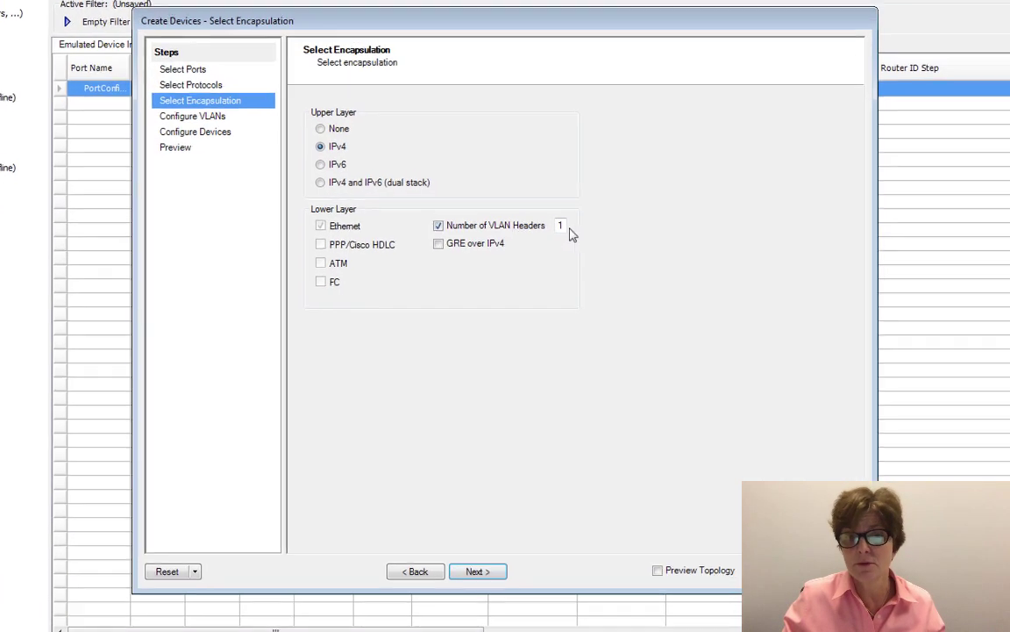
{"action": "left_click", "coordinate": [320, 164]}
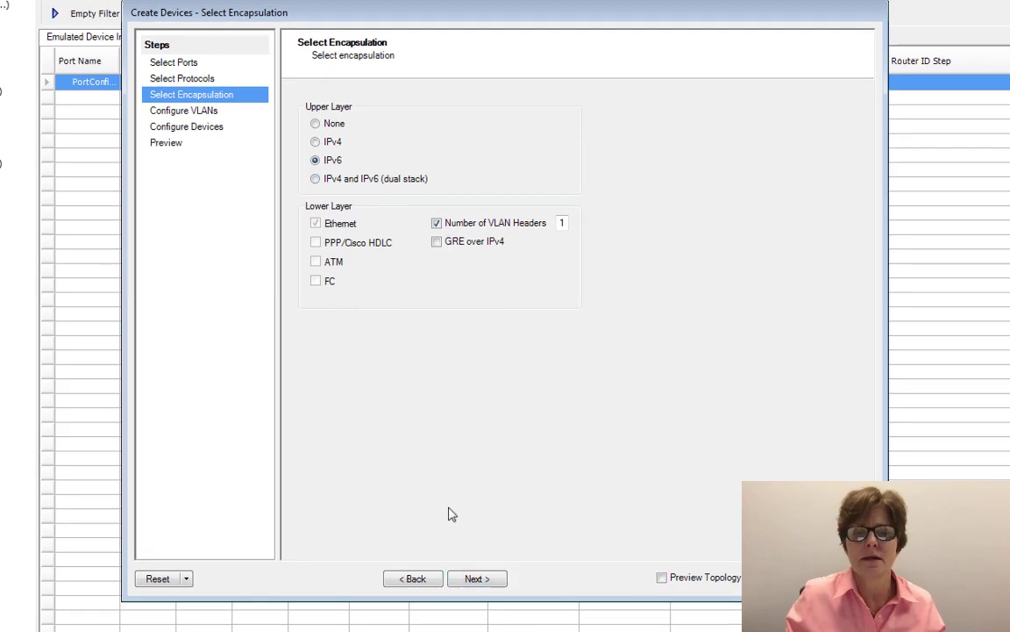
{"action": "left_click", "coordinate": [478, 579]}
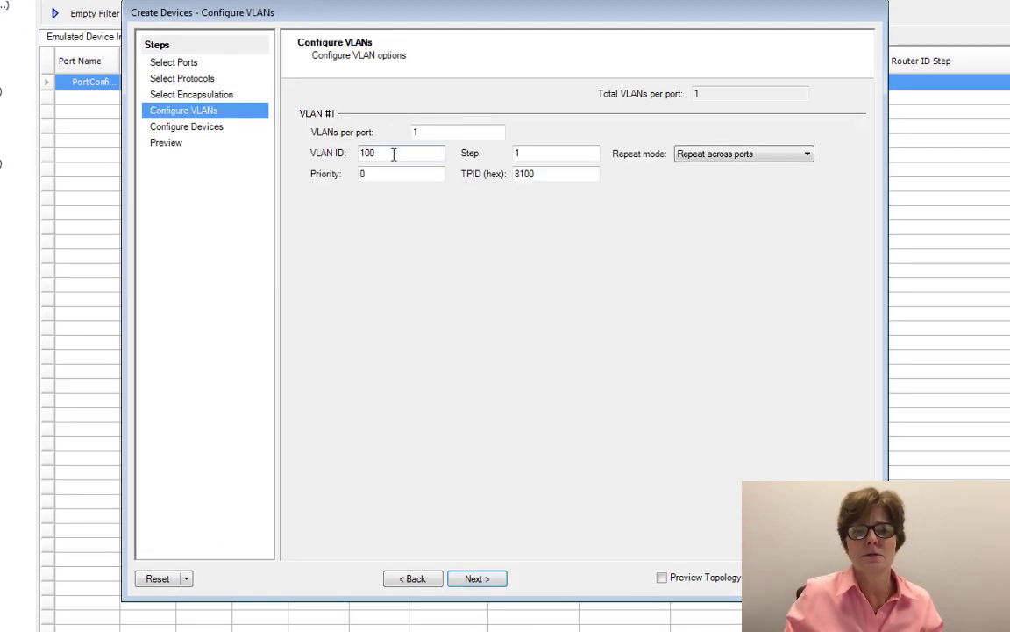
Set the IPv6 device's VLAN ID to 11 and generate it with the default IPv6 addressing, keeping the existing devices on the port.
{"action": "double_click", "coordinate": [394, 154]}
{"action": "type", "text": "11"}
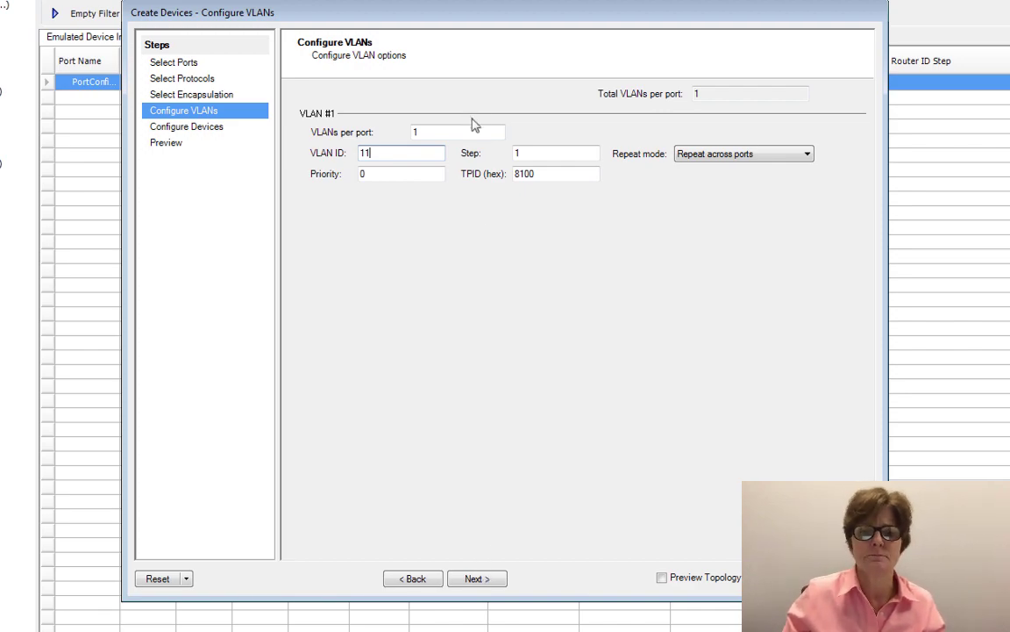
{"action": "left_click", "coordinate": [481, 579]}
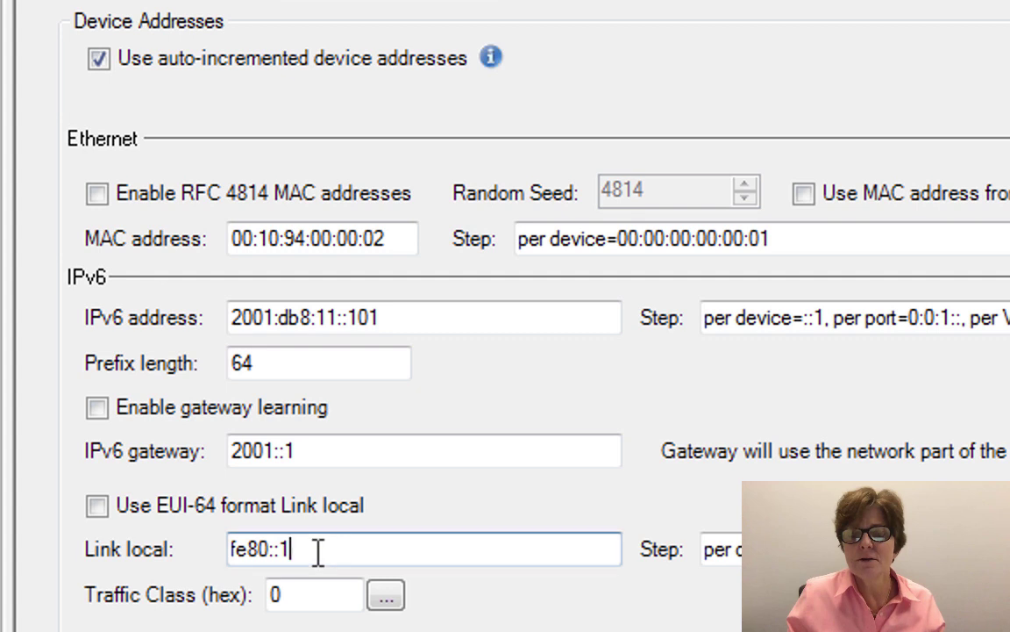
{"action": "left_click_drag", "start_coordinate": [317, 550], "coordinate": [207, 551]}
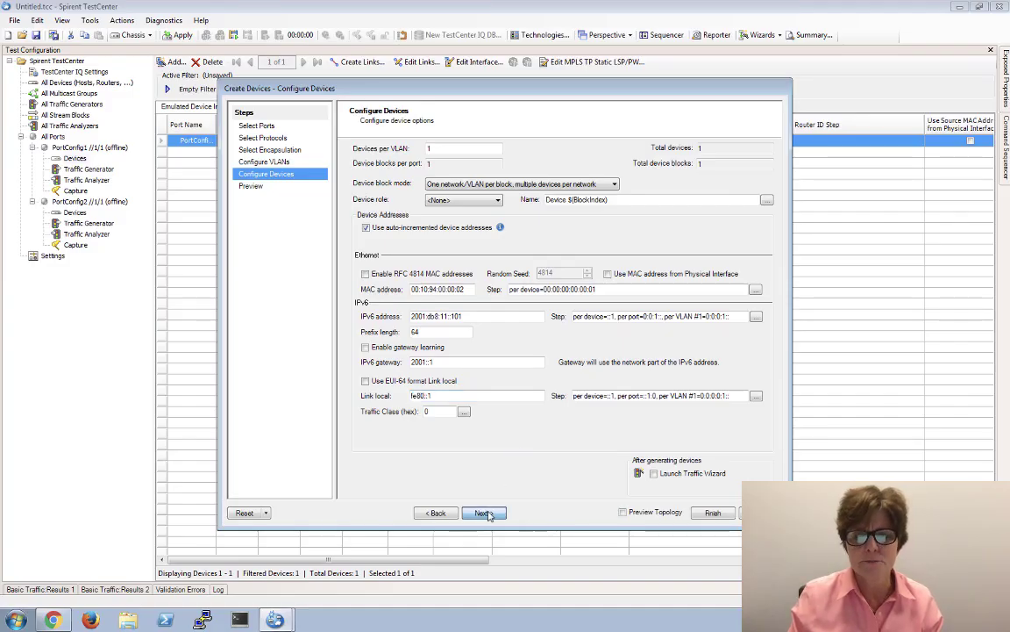
{"action": "left_click", "coordinate": [484, 513]}
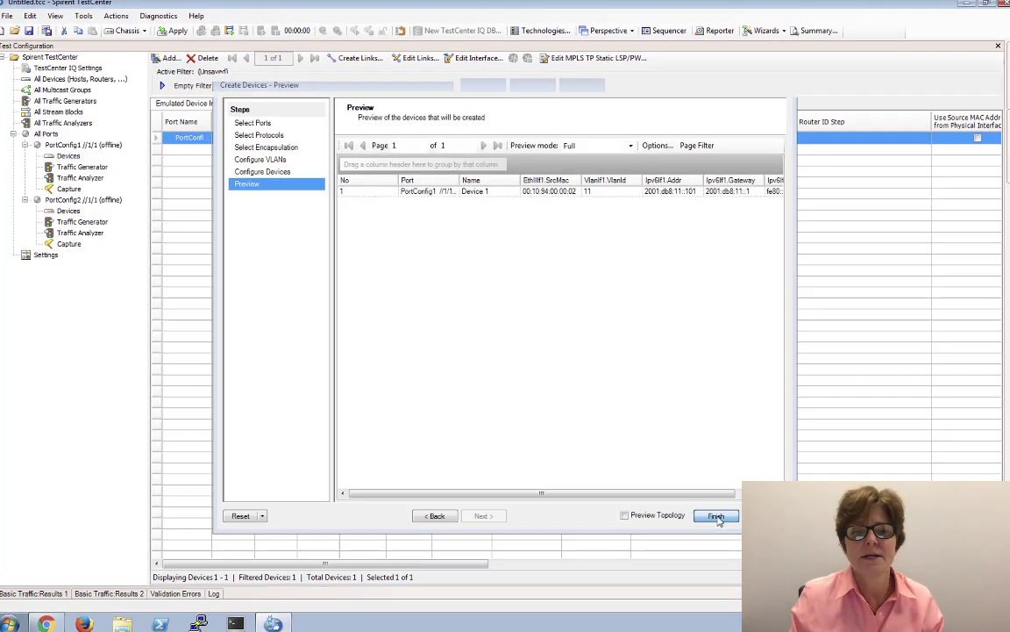
{"action": "left_click", "coordinate": [713, 513]}
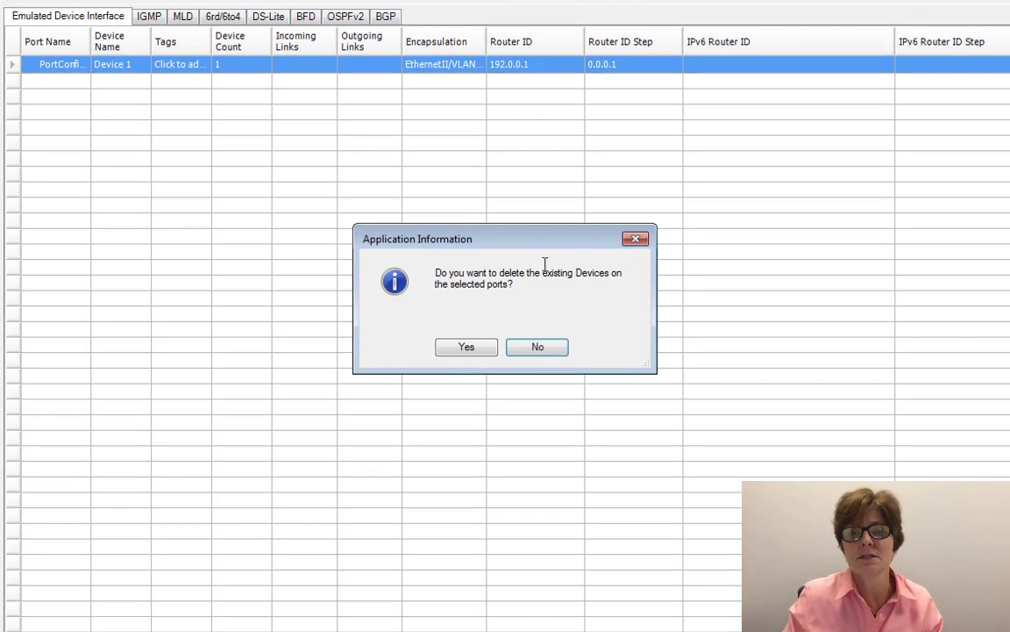
{"action": "left_click", "coordinate": [538, 349]}
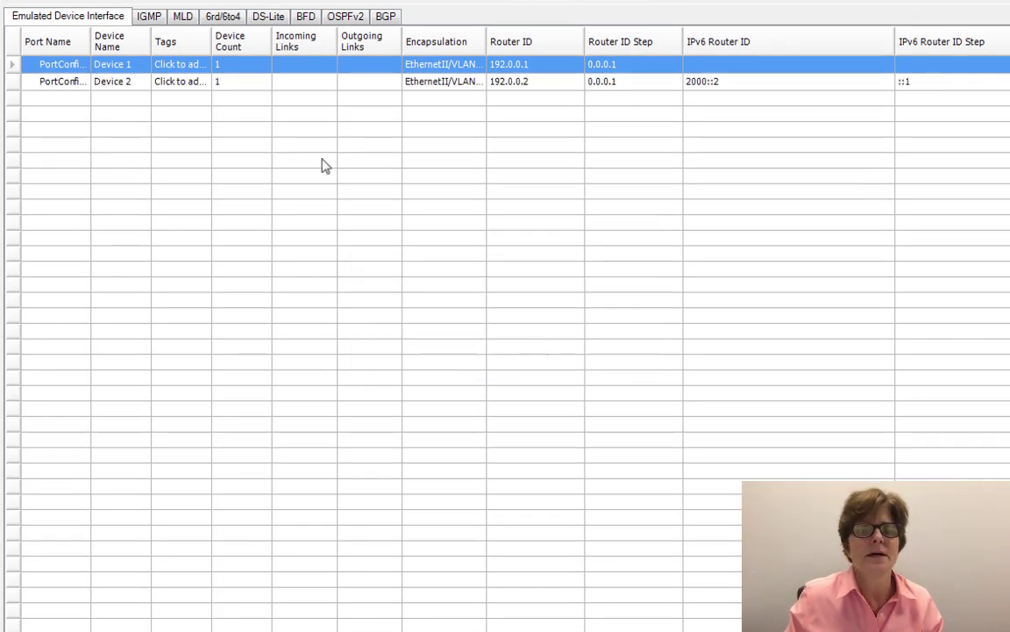
Rename the IPv4 device on PortConfig1 as "Host4 vlan 11".
{"action": "left_click", "coordinate": [138, 64]}
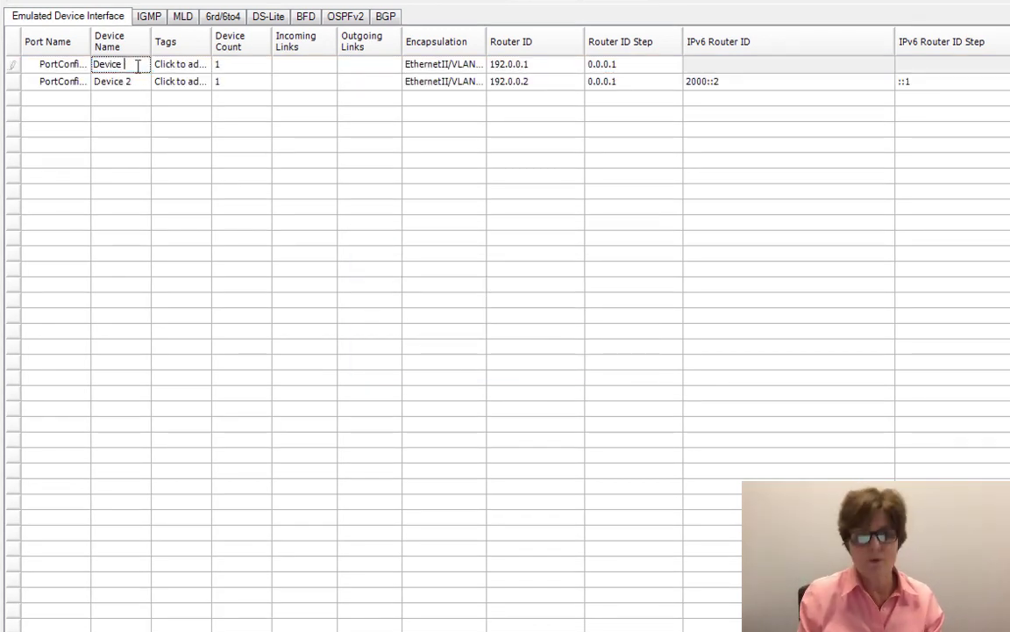
{"action": "key", "text": "BackSpace"}
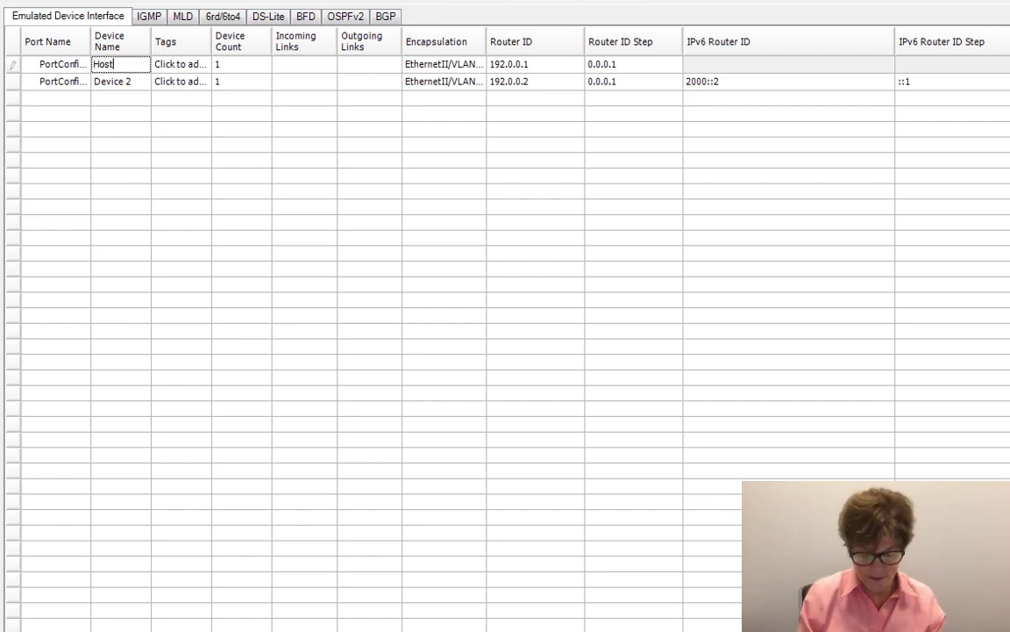
{"action": "type", "text": "Host4 vlan "}
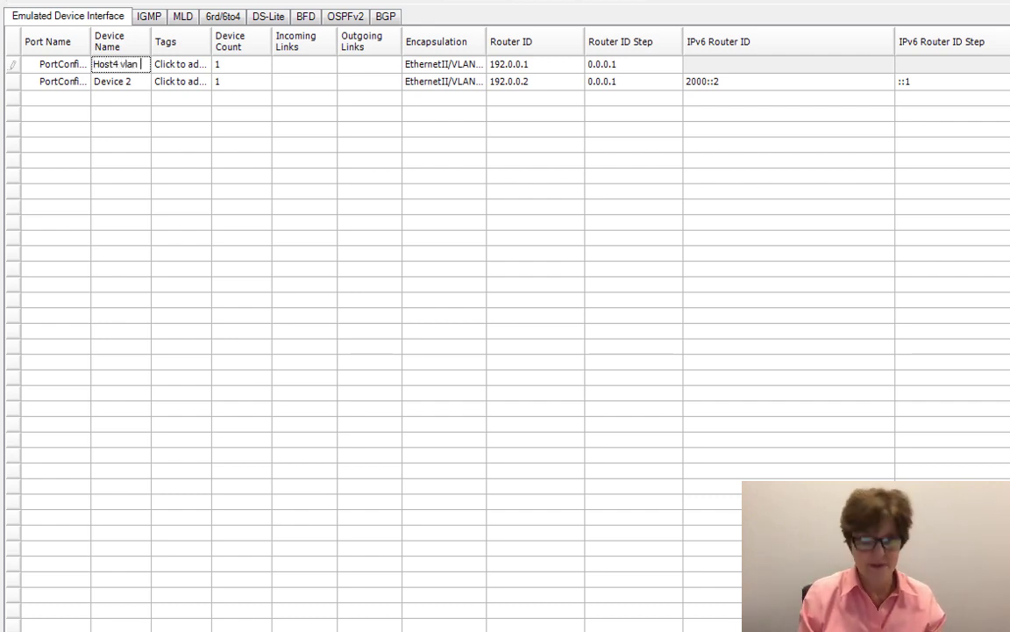
{"action": "type", "text": "11"}
Rename the IPv6 device on PortConfig1 as "Host6 vlan 11" and widen the Device Name column to fit the full names.
{"action": "left_click", "coordinate": [133, 80]}
{"action": "left_click", "coordinate": [143, 81]}
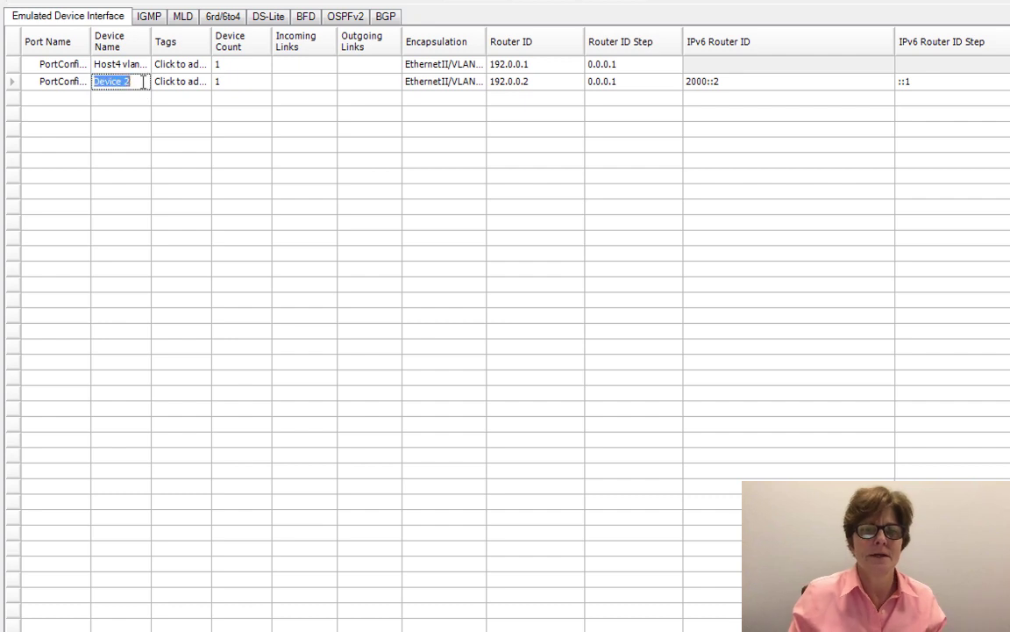
{"action": "type", "text": "Host6"}
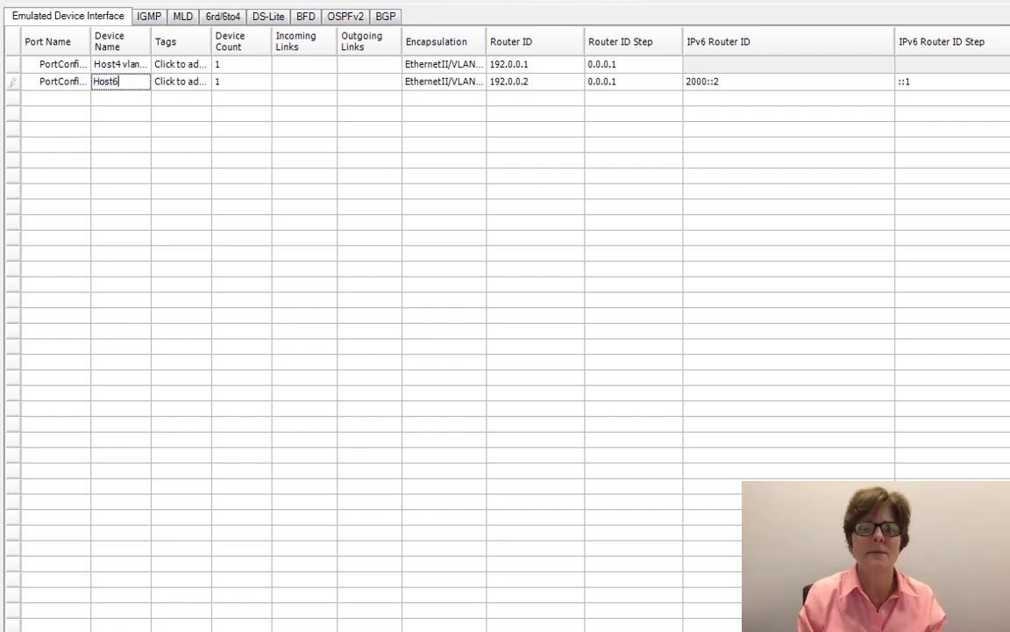
{"action": "type", "text": " vlan 11"}
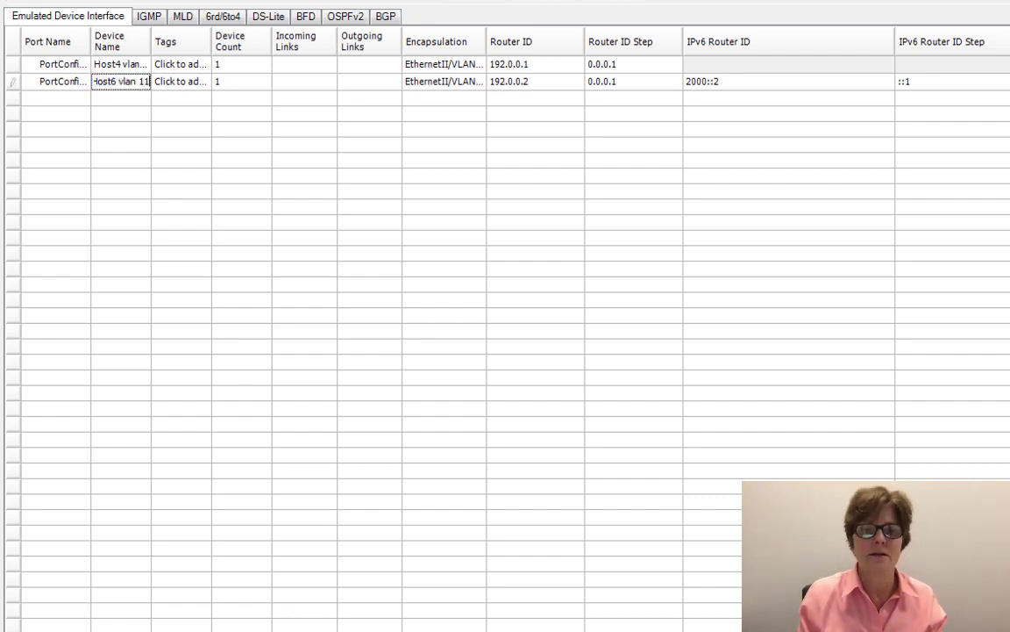
{"action": "key", "text": "Return"}
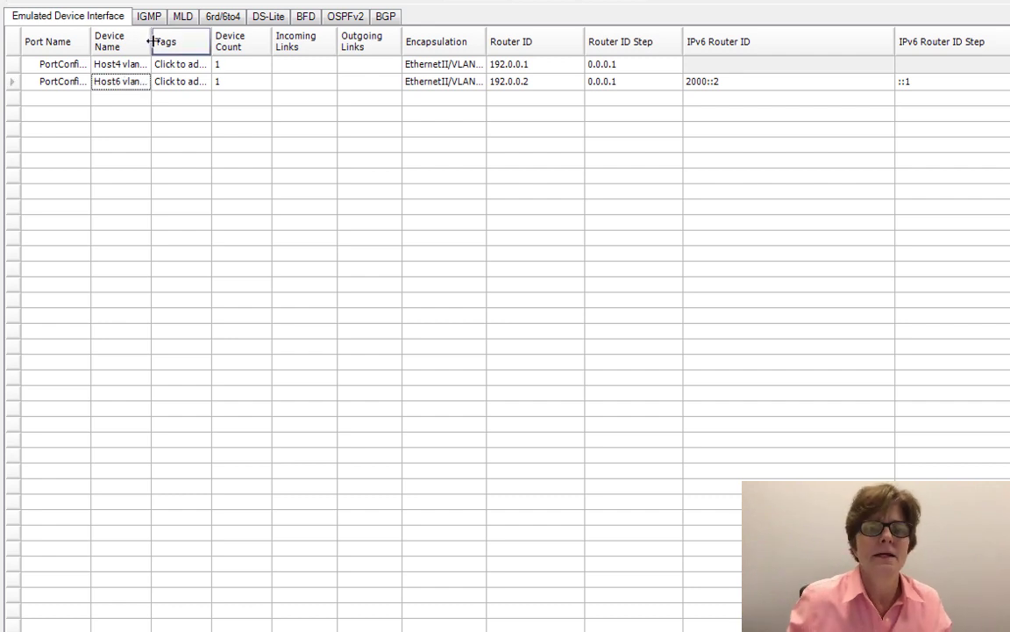
{"action": "left_click_drag", "start_coordinate": [151, 41], "coordinate": [191, 42]}
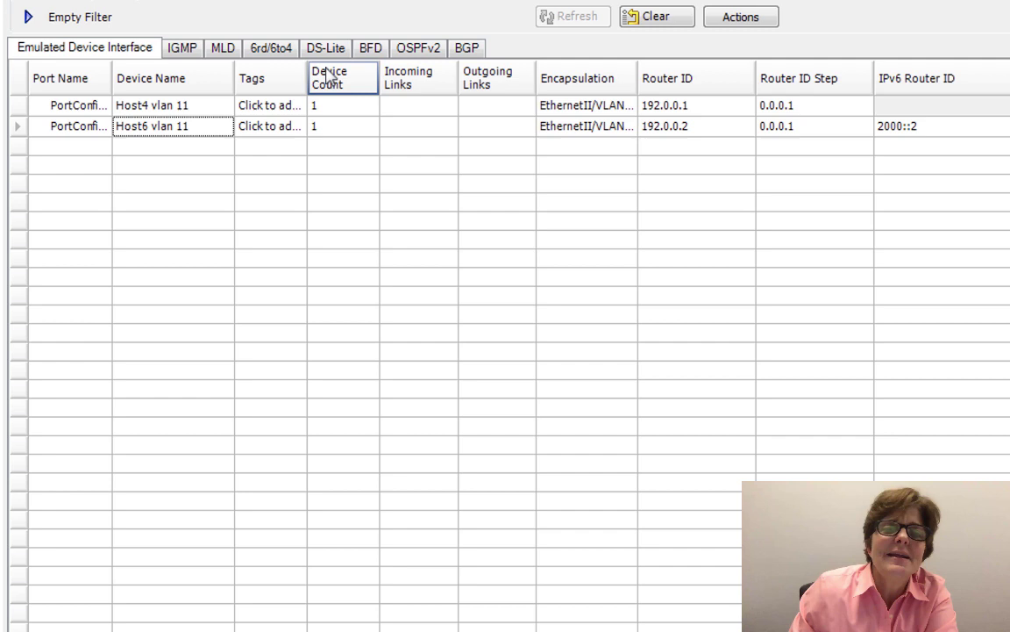
Examine the link settings for the incoming links of Host4 vlan 11, then close them without adding a link.
{"action": "right_click", "coordinate": [411, 79]}
{"action": "left_click", "coordinate": [405, 106]}
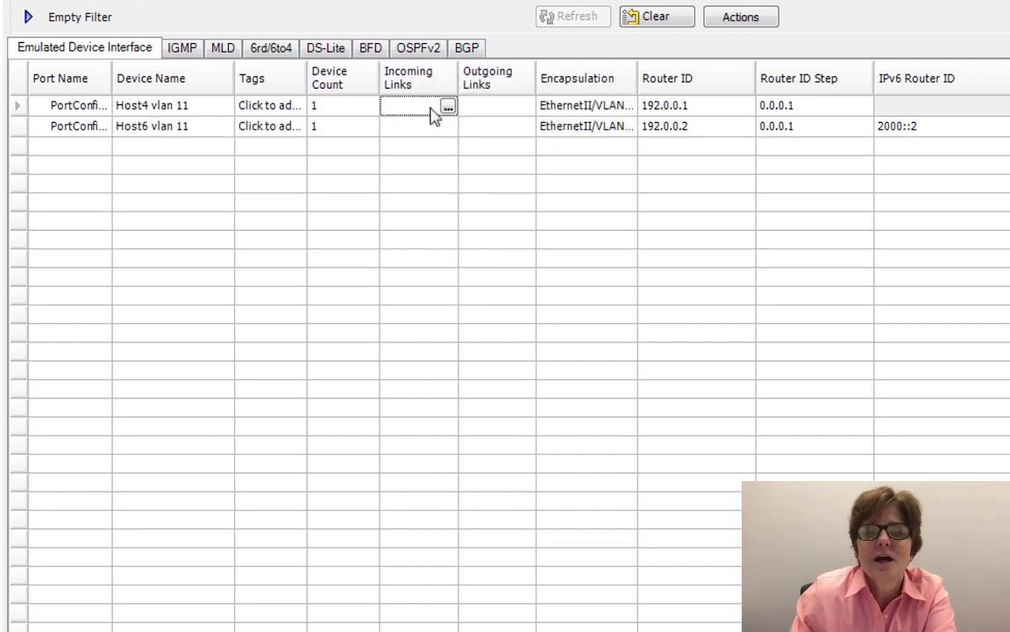
{"action": "left_click", "coordinate": [447, 107]}
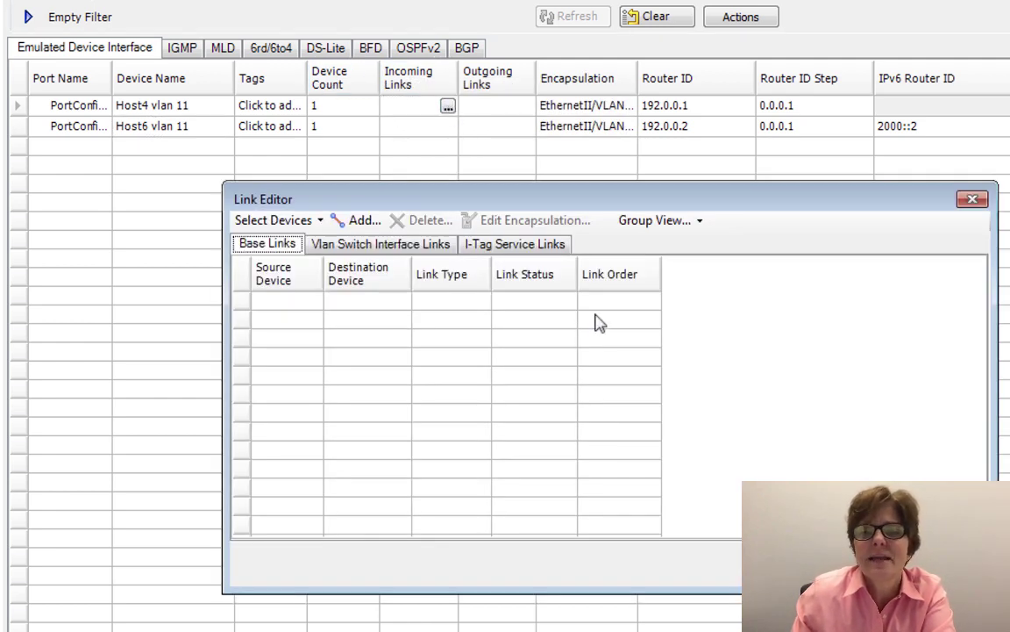
{"action": "left_click", "coordinate": [950, 564]}
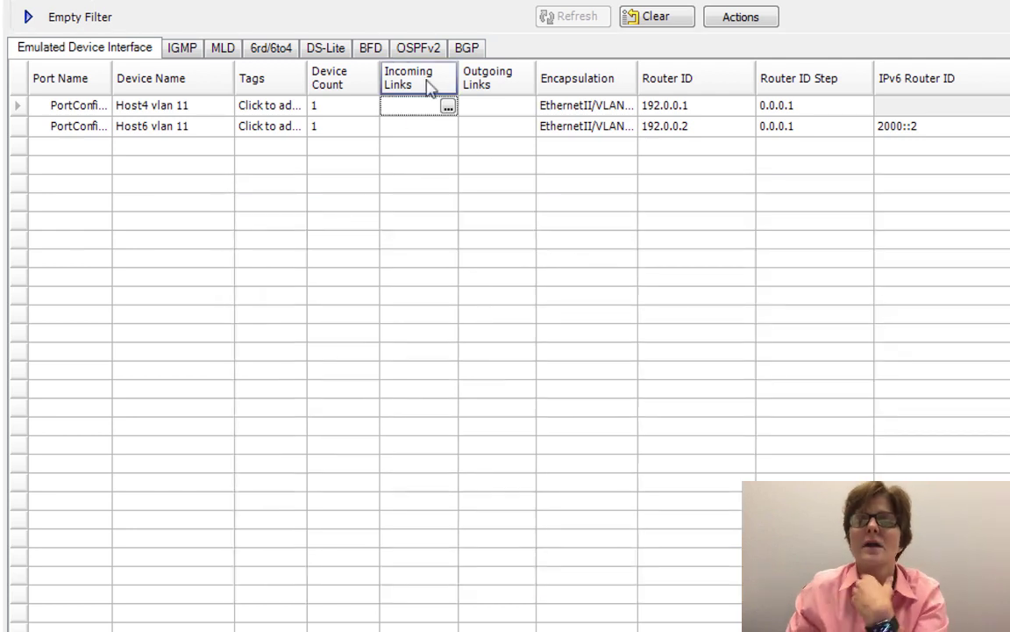
Remove the Incoming Links, Outgoing Links and Encapsulation columns from the Emulated Device Interface table.
{"action": "right_click", "coordinate": [427, 82]}
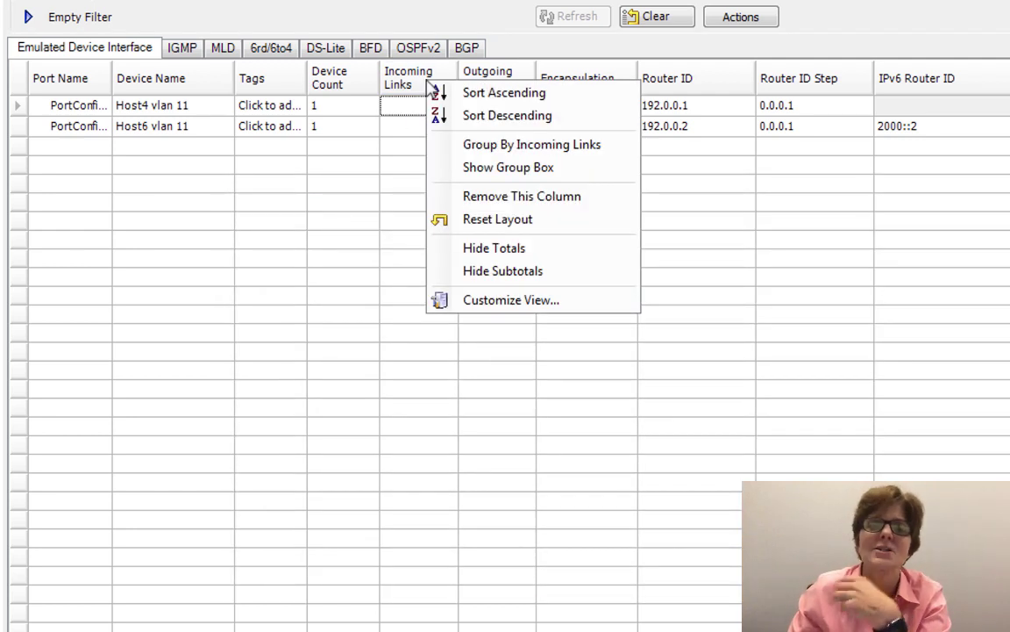
{"action": "left_click", "coordinate": [551, 200]}
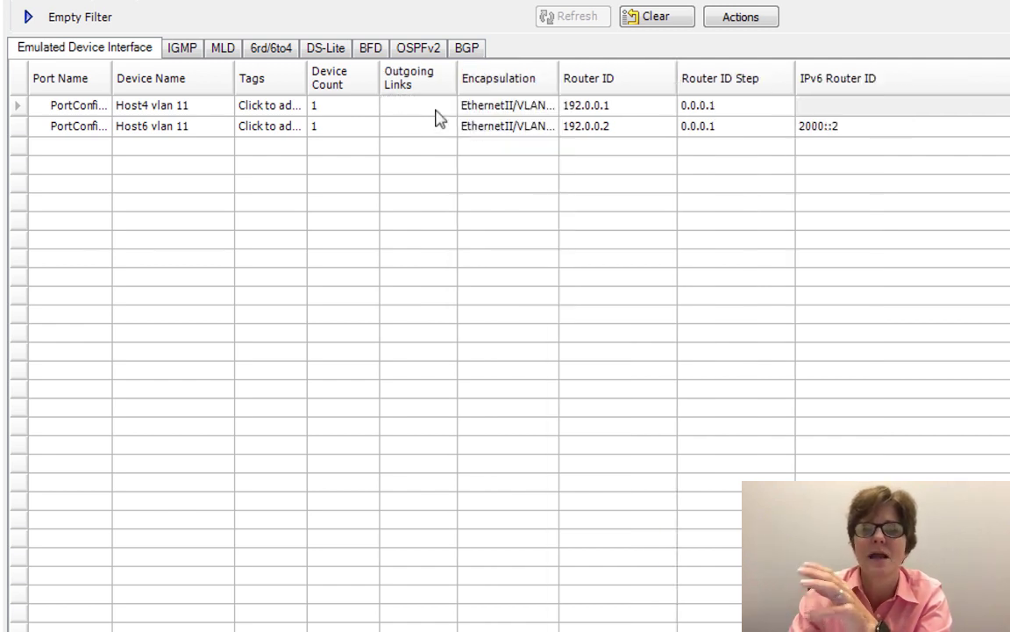
{"action": "right_click", "coordinate": [419, 82]}
{"action": "left_click", "coordinate": [462, 192]}
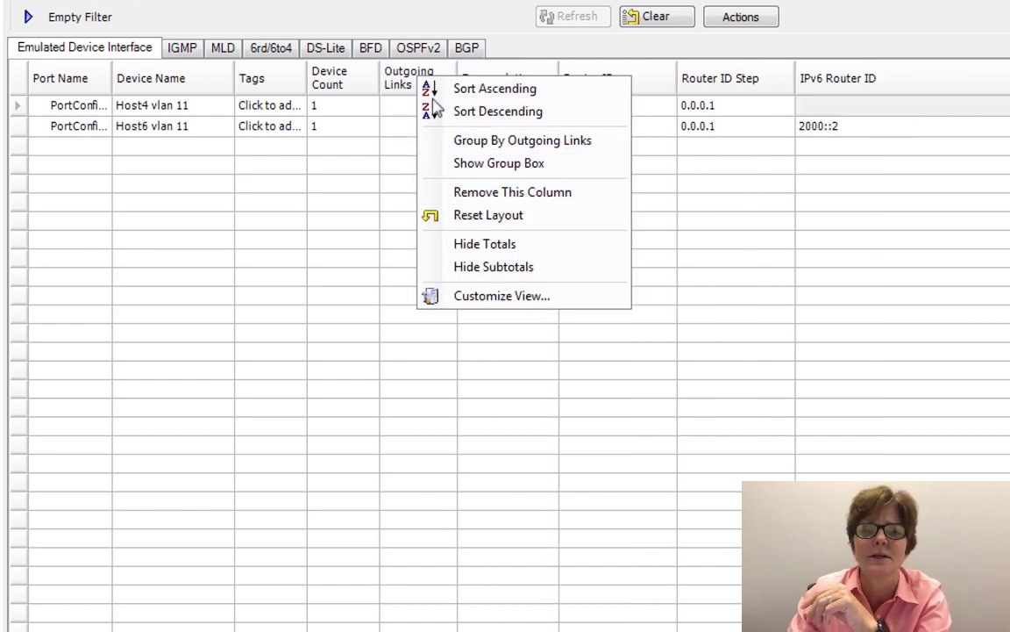
{"action": "right_click", "coordinate": [407, 83]}
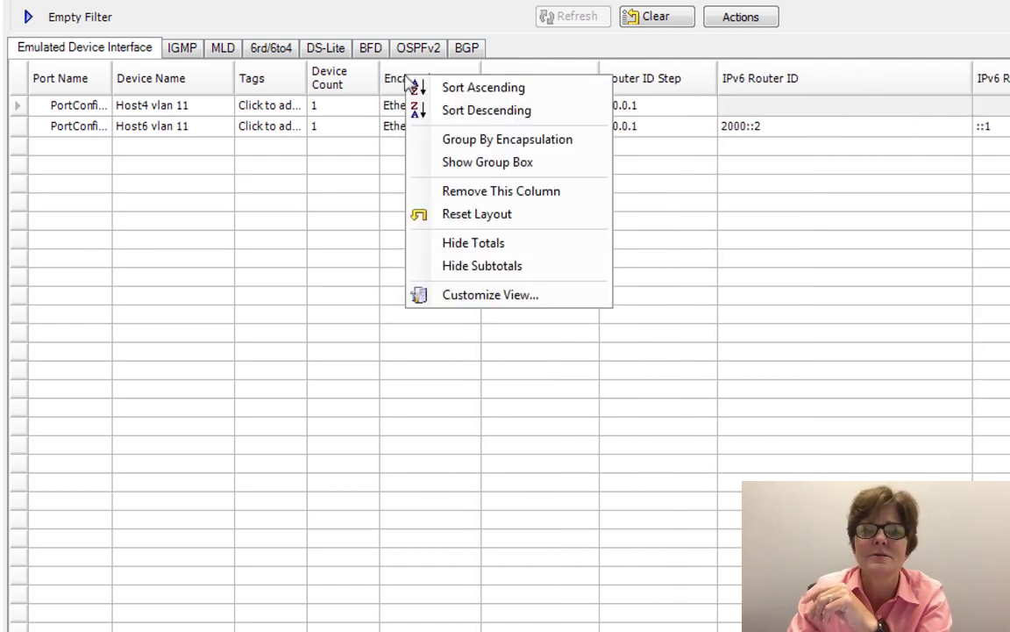
{"action": "left_click", "coordinate": [495, 192]}
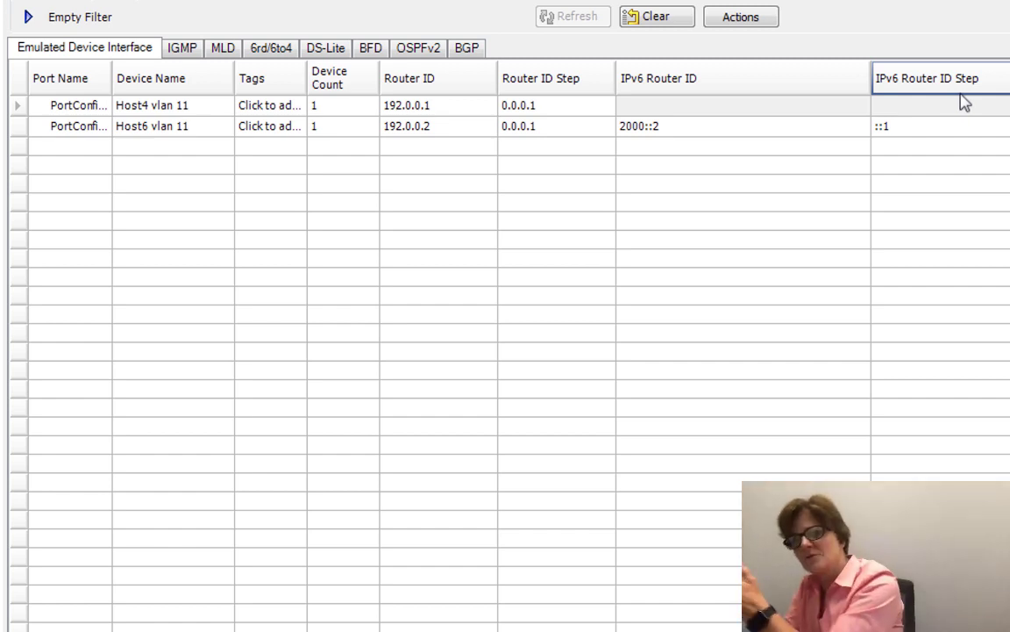
Customize the table view so the fields IPv4 Address through IPv4 Gateway Modifier sit directly after Active Link, and apply the new order.
{"action": "right_click", "coordinate": [450, 88]}
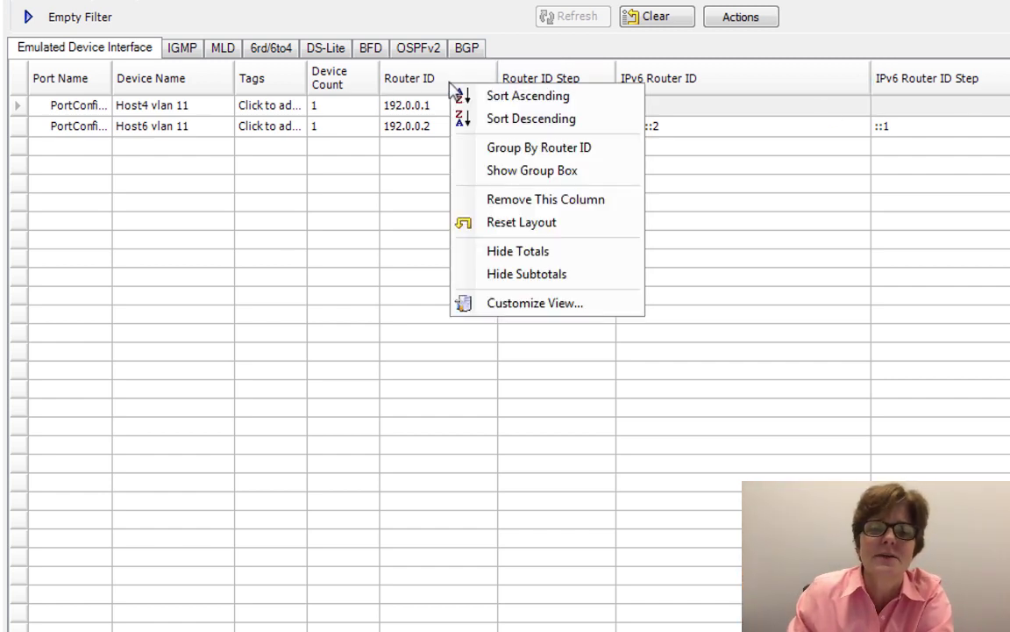
{"action": "left_click", "coordinate": [553, 304]}
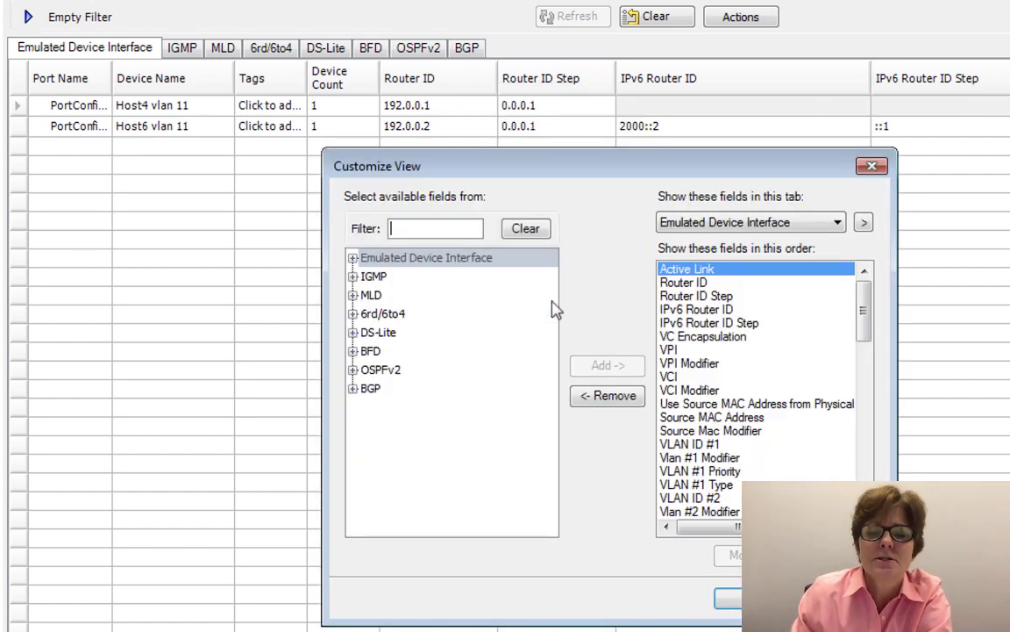
{"action": "left_click_drag", "start_coordinate": [581, 151], "coordinate": [584, 4]}
{"action": "left_click_drag", "start_coordinate": [889, 609], "coordinate": [937, 625]}
{"action": "left_click_drag", "start_coordinate": [916, 402], "coordinate": [916, 610]}
{"action": "left_click", "coordinate": [733, 329]}
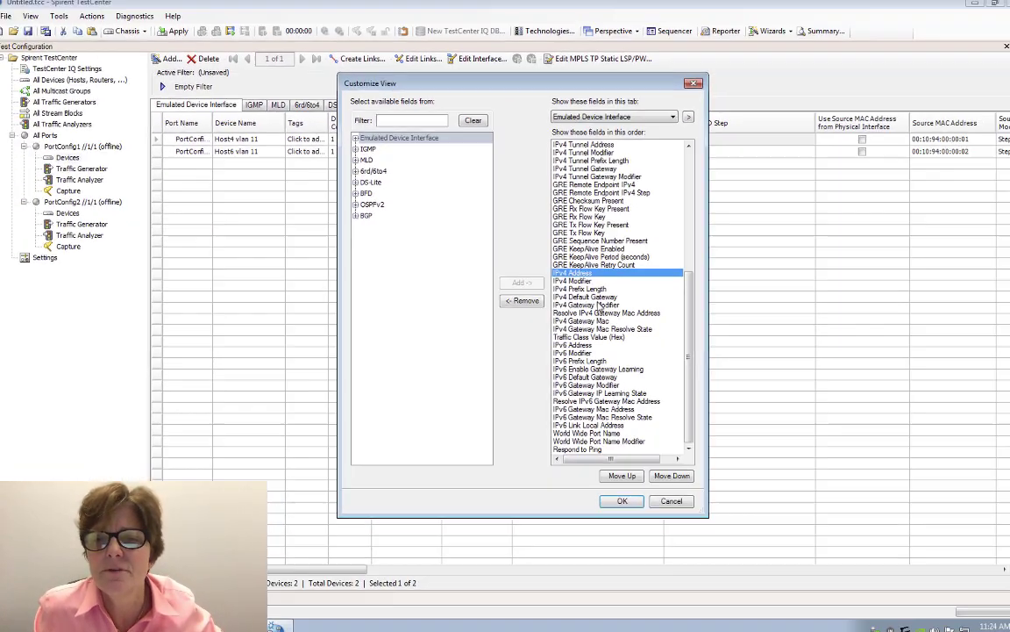
{"action": "left_click", "coordinate": [739, 384], "text": "shift"}
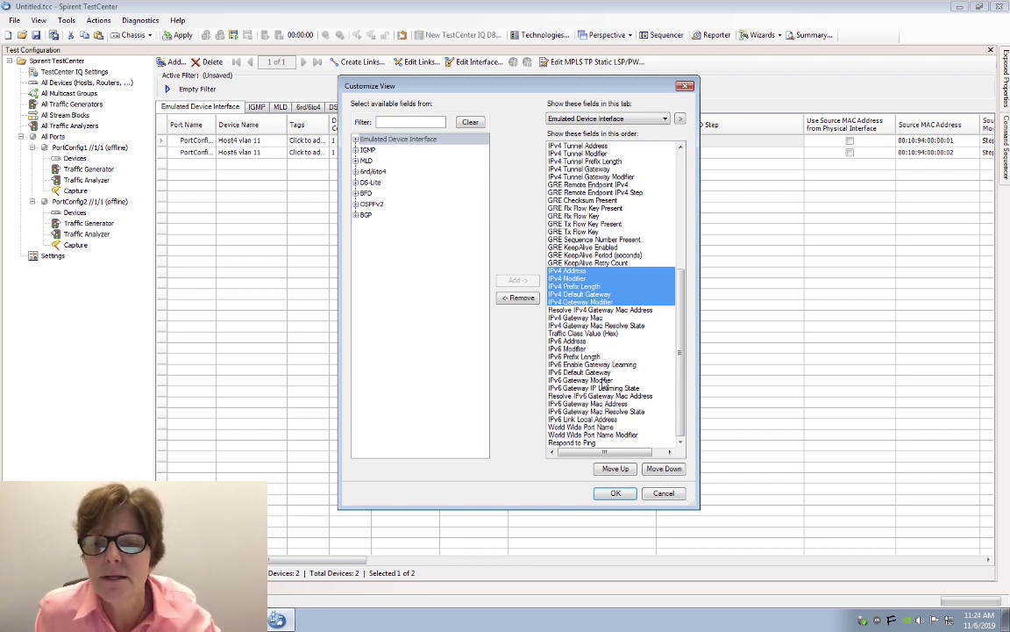
{"action": "left_click", "coordinate": [622, 469]}
{"action": "left_click", "coordinate": [622, 469]}
{"action": "left_click", "coordinate": [622, 469]}
{"action": "left_click", "coordinate": [623, 469]}
{"action": "left_click", "coordinate": [623, 470]}
{"action": "left_click", "coordinate": [623, 471]}
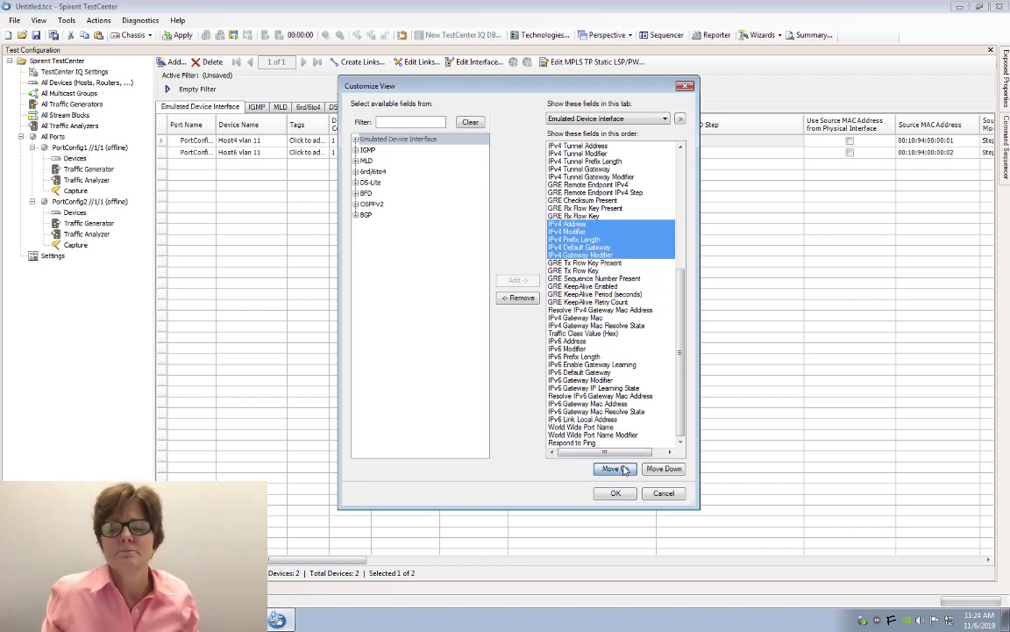
{"action": "left_click", "coordinate": [623, 470]}
{"action": "left_click", "coordinate": [623, 471]}
{"action": "left_click", "coordinate": [623, 471]}
{"action": "left_click", "coordinate": [623, 470]}
{"action": "left_click", "coordinate": [623, 470]}
{"action": "left_click", "coordinate": [623, 470]}
{"action": "left_click", "coordinate": [623, 470]}
{"action": "left_click", "coordinate": [624, 470]}
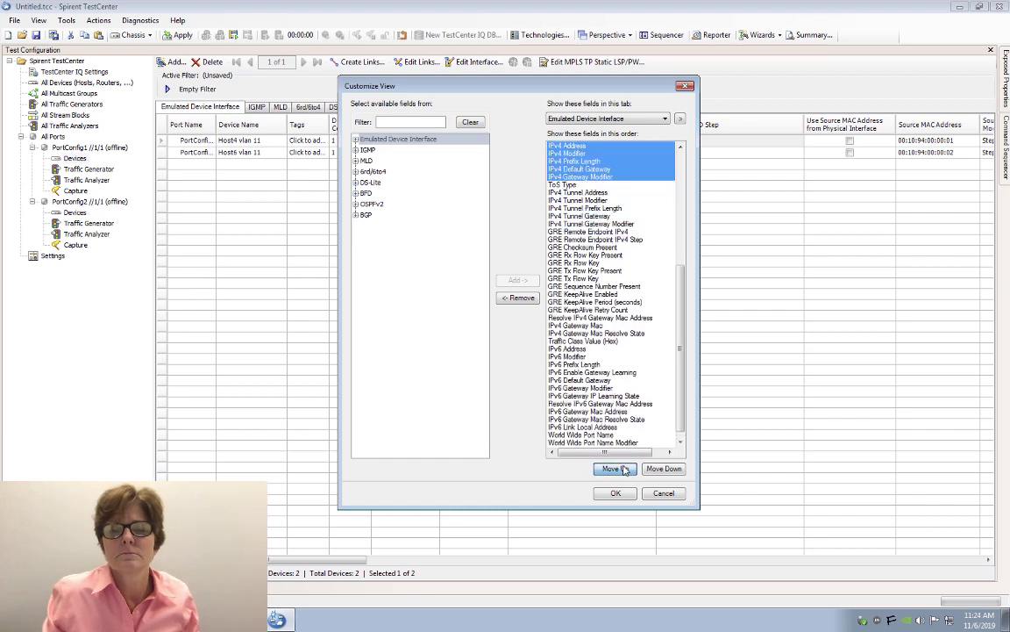
{"action": "left_click", "coordinate": [624, 470]}
{"action": "left_click", "coordinate": [624, 470]}
{"action": "left_click", "coordinate": [623, 471]}
{"action": "left_click", "coordinate": [623, 470]}
{"action": "left_click", "coordinate": [623, 470]}
{"action": "left_click", "coordinate": [624, 470]}
{"action": "left_click", "coordinate": [623, 471]}
{"action": "left_click", "coordinate": [624, 470]}
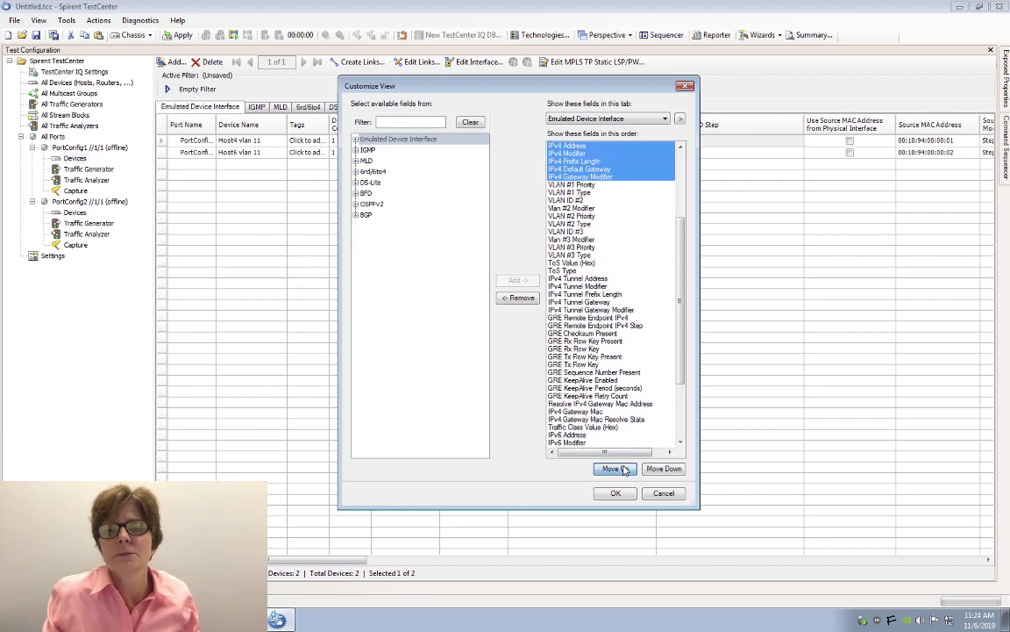
{"action": "left_click", "coordinate": [623, 470]}
{"action": "left_click", "coordinate": [623, 470]}
{"action": "left_click", "coordinate": [624, 471]}
{"action": "left_click", "coordinate": [623, 470]}
{"action": "left_click", "coordinate": [624, 470]}
{"action": "left_click", "coordinate": [624, 471]}
{"action": "left_click", "coordinate": [624, 470]}
{"action": "left_click", "coordinate": [624, 471]}
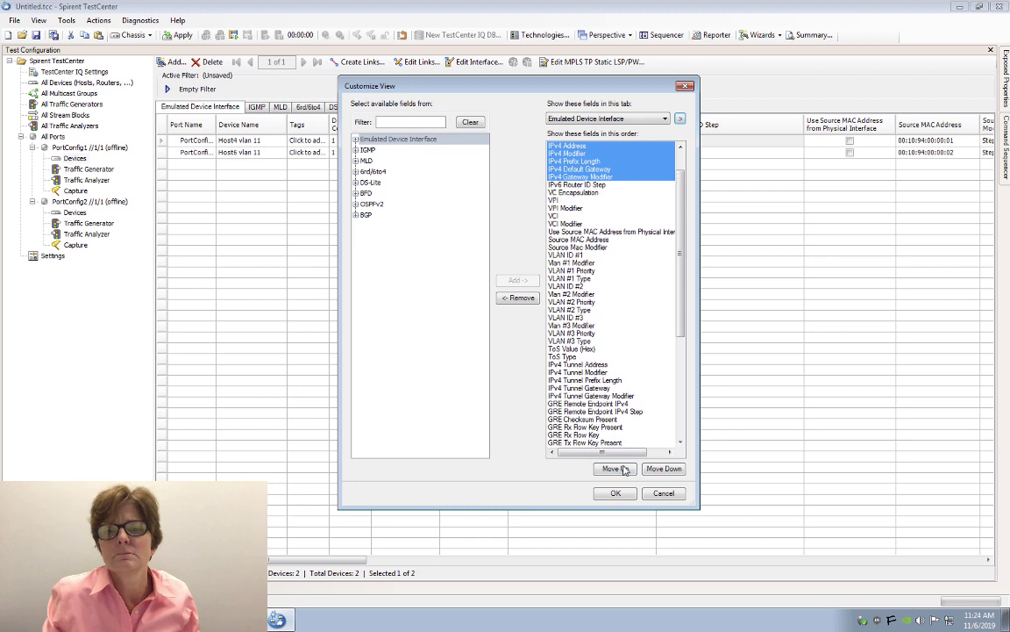
{"action": "left_click", "coordinate": [624, 470]}
{"action": "left_click", "coordinate": [623, 471]}
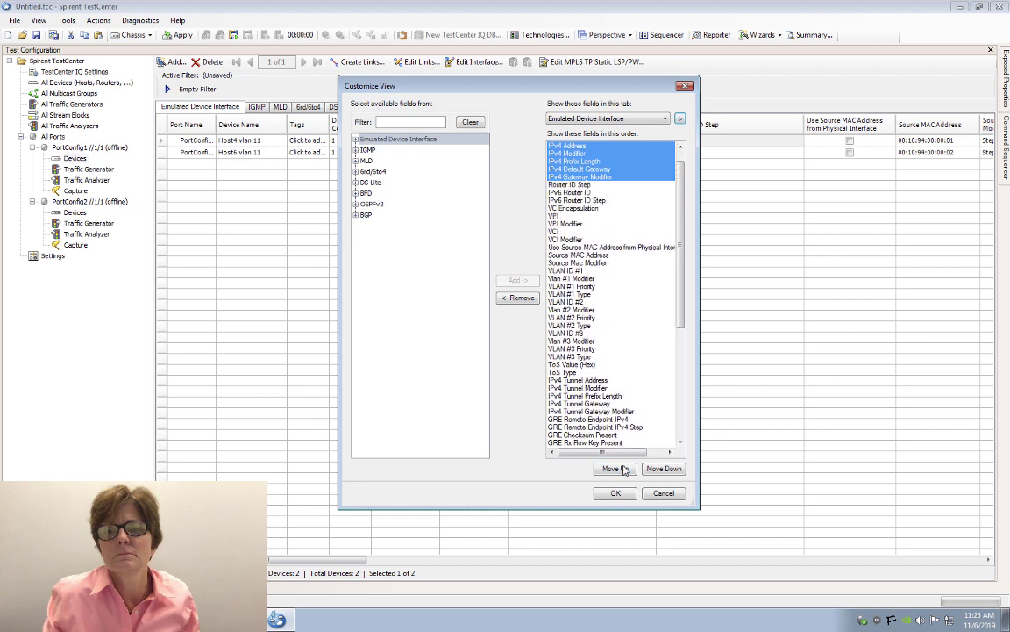
{"action": "left_click", "coordinate": [624, 471]}
{"action": "left_click", "coordinate": [623, 471]}
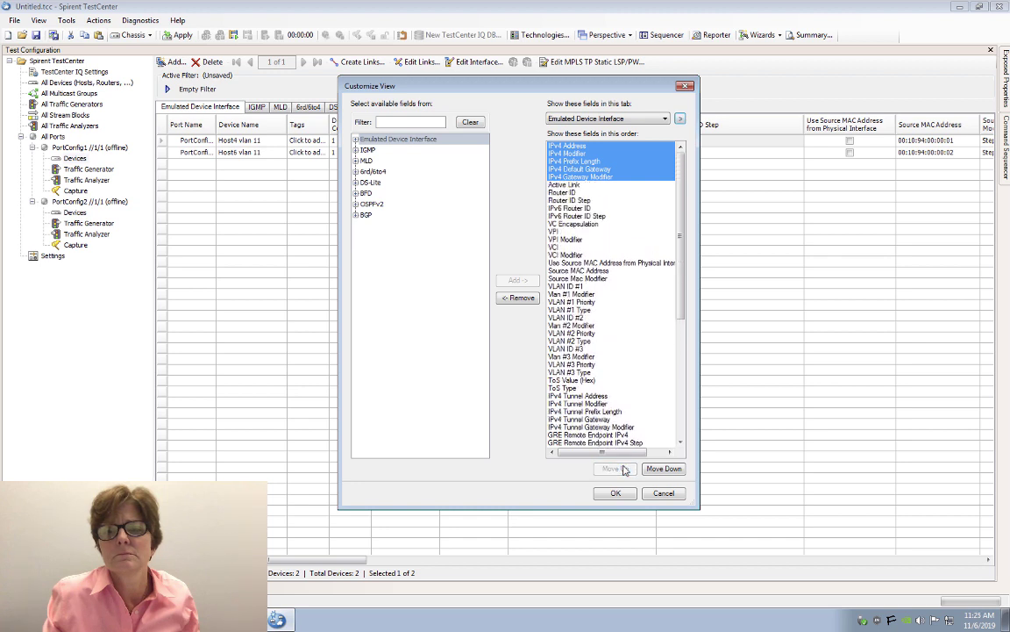
{"action": "left_click", "coordinate": [664, 470]}
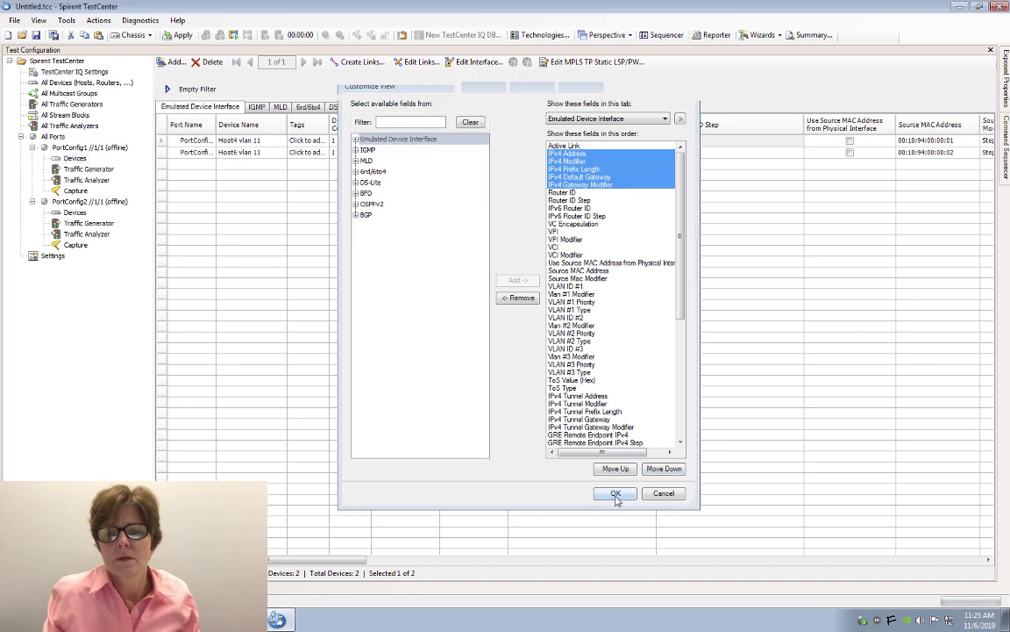
{"action": "left_click", "coordinate": [616, 493]}
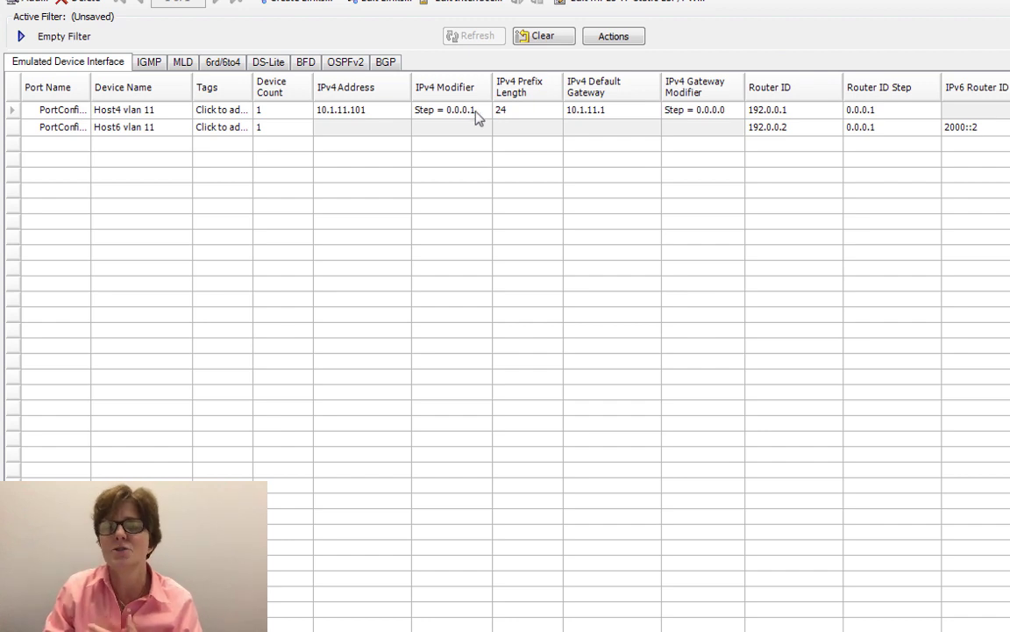
{"action": "right_click", "coordinate": [474, 115]}
{"action": "left_click", "coordinate": [362, 126]}
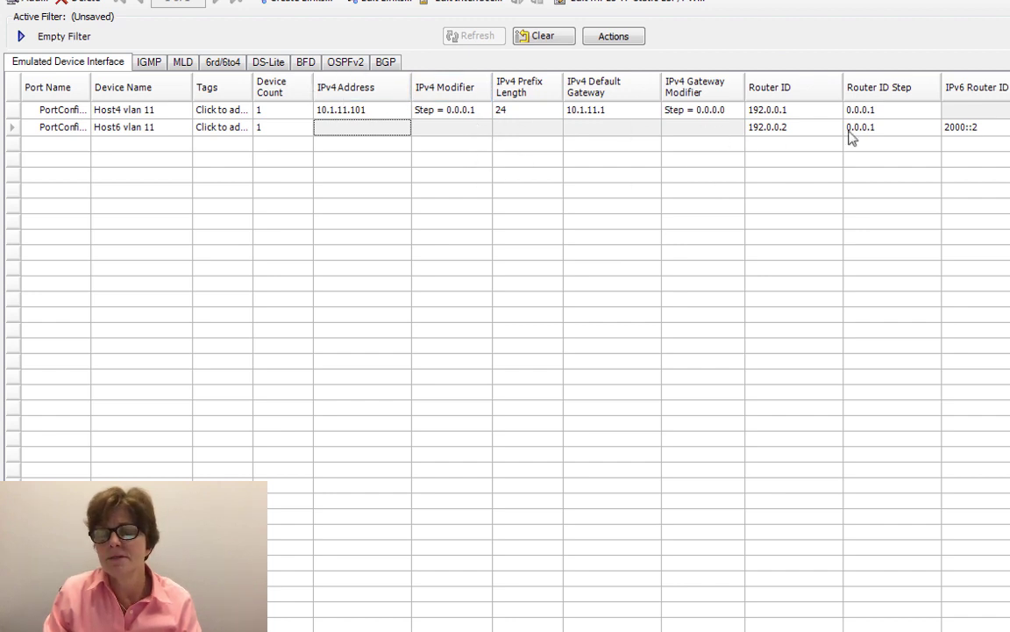
Customize the table view so the fields IPv6 Address through IPv6 Gateway IP Learning State sit directly after IPv4 Gateway Modifier, and apply the order.
{"action": "right_click", "coordinate": [347, 91]}
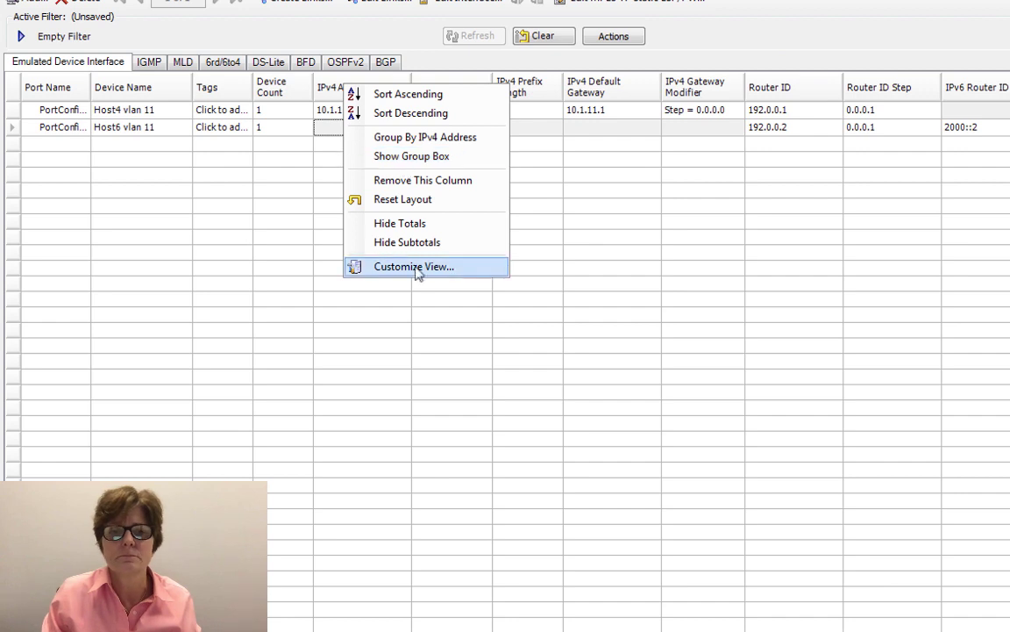
{"action": "left_click", "coordinate": [378, 242]}
{"action": "scroll", "coordinate": [715, 435], "scroll_direction": "down", "scroll_amount": 6}
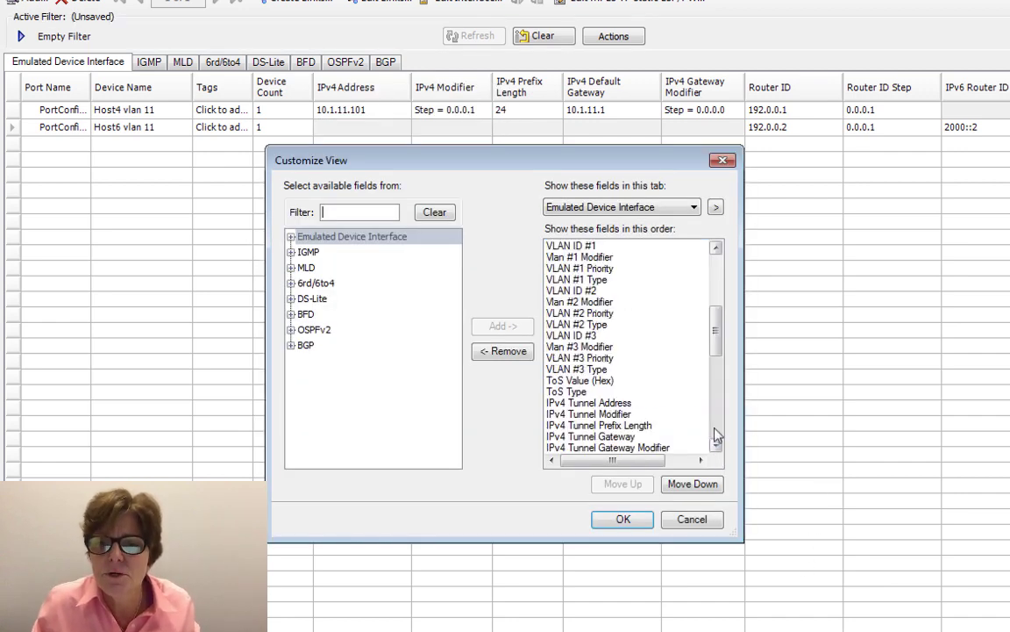
{"action": "scroll", "coordinate": [715, 435], "scroll_direction": "down", "scroll_amount": 6}
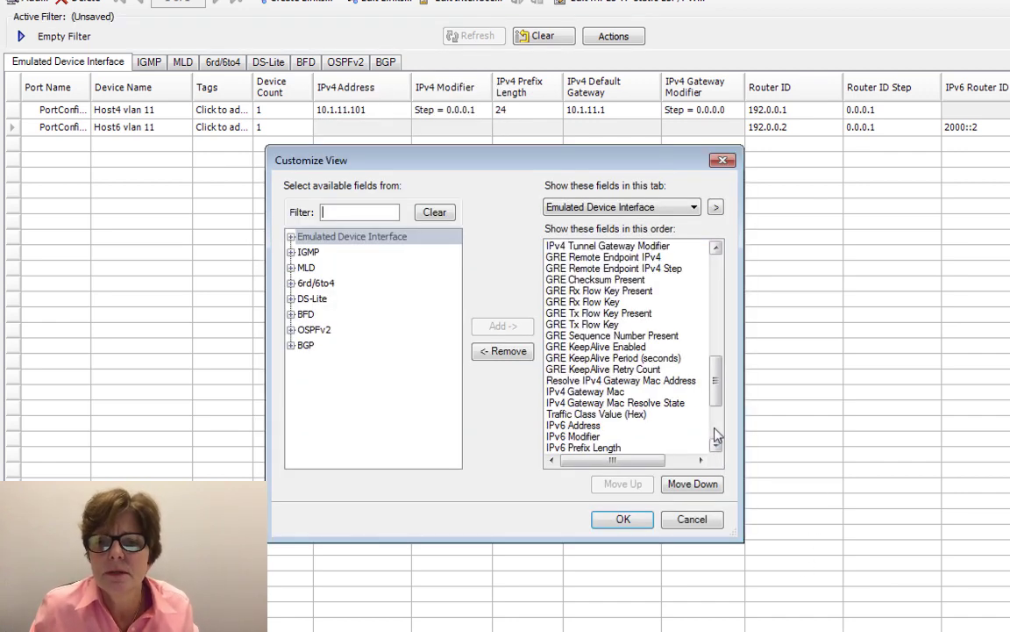
{"action": "scroll", "coordinate": [715, 411], "scroll_direction": "down", "scroll_amount": 2}
{"action": "scroll", "coordinate": [716, 410], "scroll_direction": "down", "scroll_amount": 2}
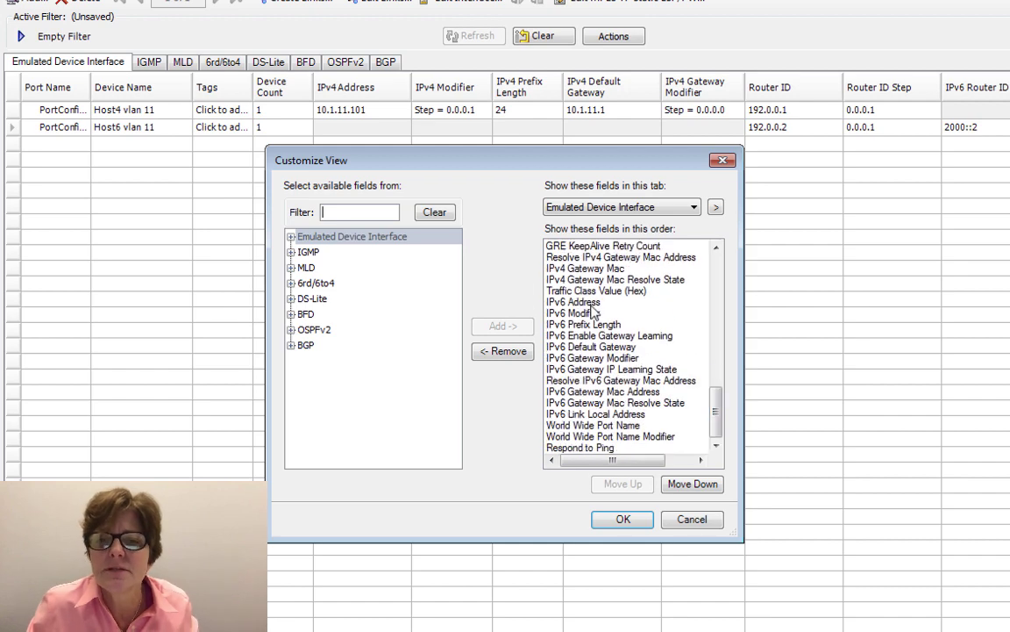
{"action": "left_click", "coordinate": [554, 302]}
{"action": "left_click", "coordinate": [625, 369], "text": "shift"}
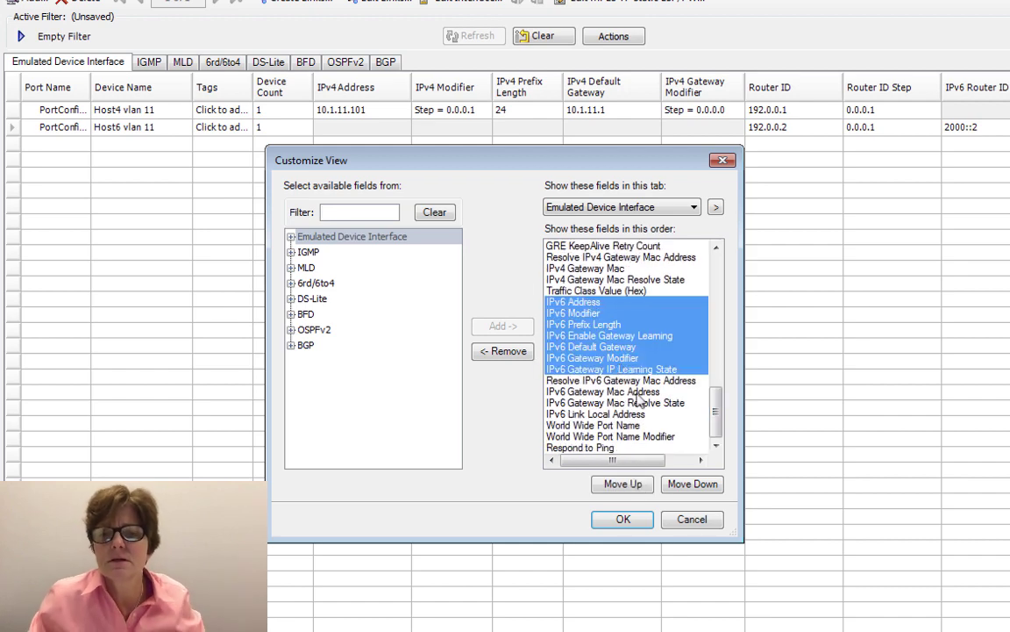
{"action": "left_click", "coordinate": [628, 485]}
{"action": "left_click", "coordinate": [623, 484]}
{"action": "left_click", "coordinate": [623, 484]}
{"action": "left_click", "coordinate": [622, 484]}
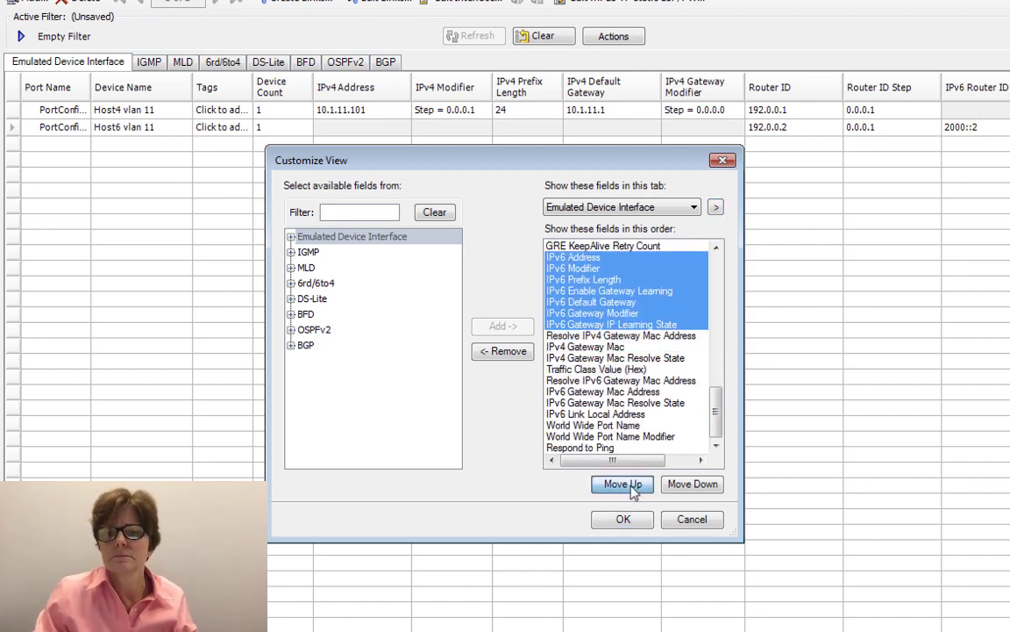
{"action": "left_click", "coordinate": [623, 484]}
{"action": "left_click", "coordinate": [623, 484]}
{"action": "left_click", "coordinate": [623, 485]}
{"action": "left_click", "coordinate": [623, 484]}
{"action": "left_click", "coordinate": [623, 484]}
{"action": "left_click", "coordinate": [630, 487]}
{"action": "left_click", "coordinate": [629, 488]}
{"action": "left_click", "coordinate": [630, 488]}
{"action": "left_click", "coordinate": [629, 488]}
{"action": "left_click", "coordinate": [630, 488]}
{"action": "left_click", "coordinate": [630, 488]}
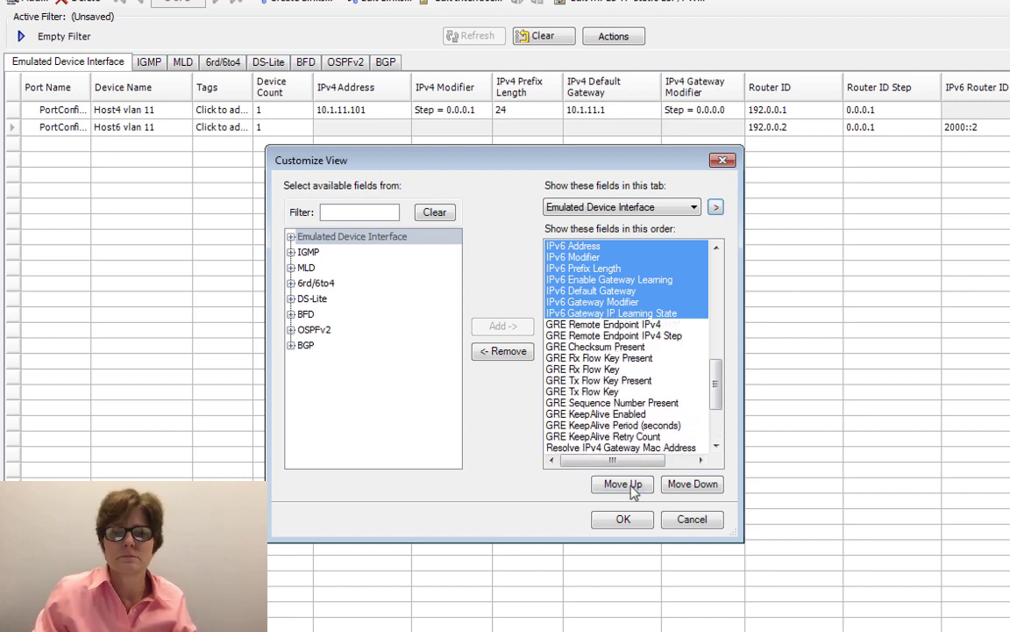
{"action": "left_click", "coordinate": [629, 488]}
{"action": "left_click", "coordinate": [630, 488]}
{"action": "left_click", "coordinate": [623, 485]}
{"action": "left_click", "coordinate": [623, 485]}
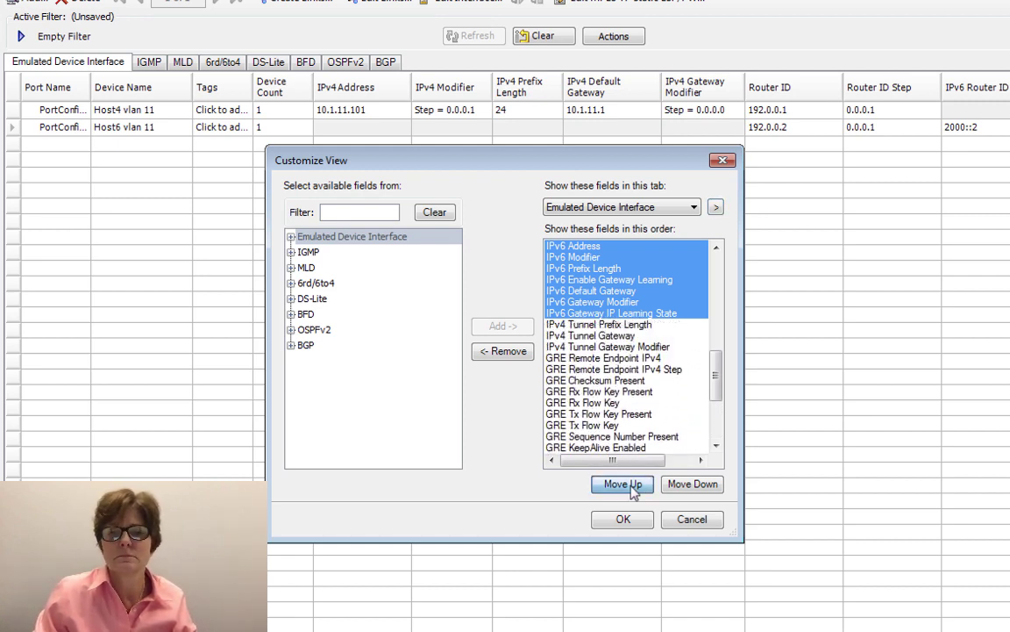
{"action": "left_click", "coordinate": [623, 485]}
{"action": "left_click", "coordinate": [631, 488]}
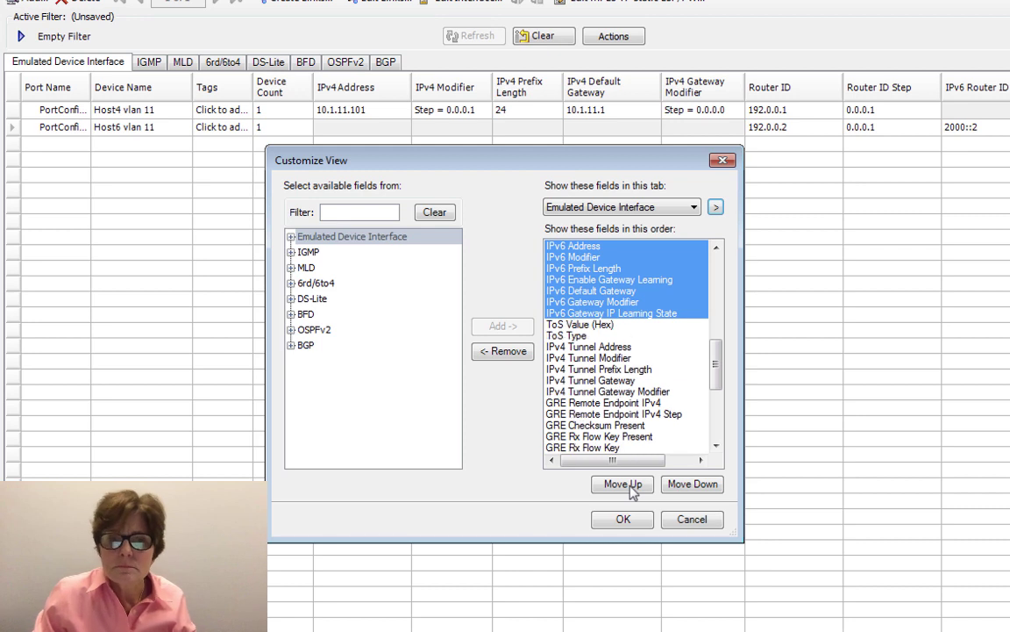
{"action": "left_click", "coordinate": [632, 487]}
{"action": "left_click", "coordinate": [631, 487]}
{"action": "left_click", "coordinate": [632, 488]}
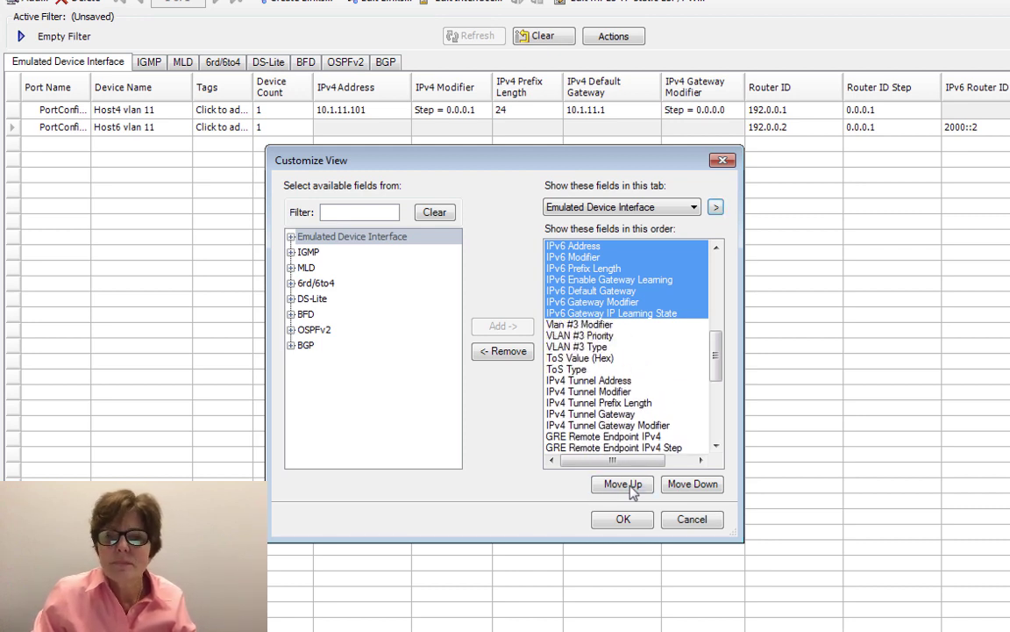
{"action": "left_click", "coordinate": [632, 487]}
{"action": "left_click", "coordinate": [631, 488]}
{"action": "left_click", "coordinate": [631, 487]}
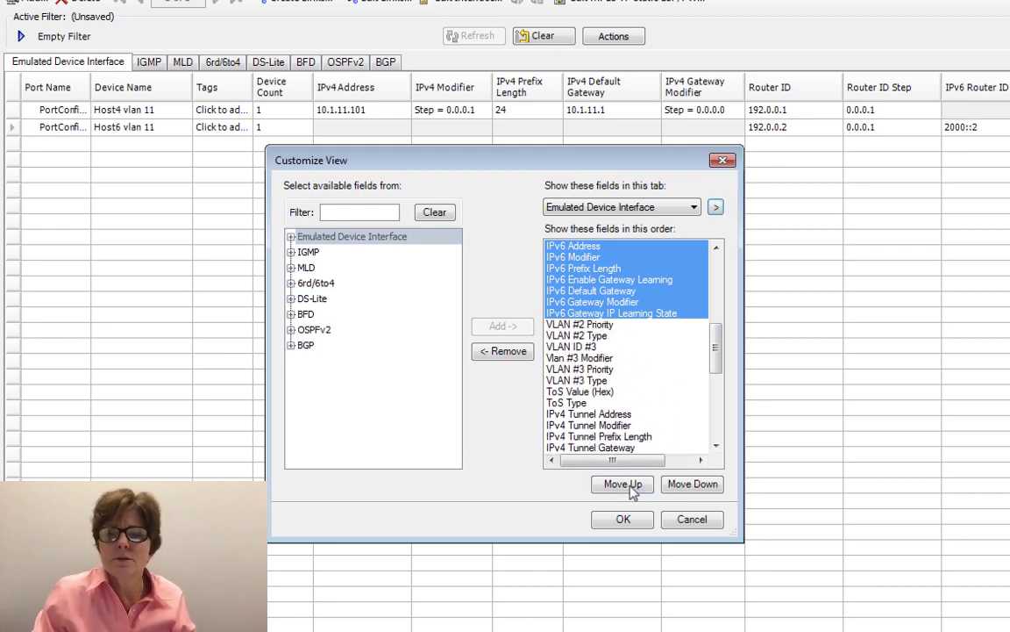
{"action": "left_click", "coordinate": [631, 487]}
{"action": "left_click", "coordinate": [632, 487]}
{"action": "left_click", "coordinate": [632, 488]}
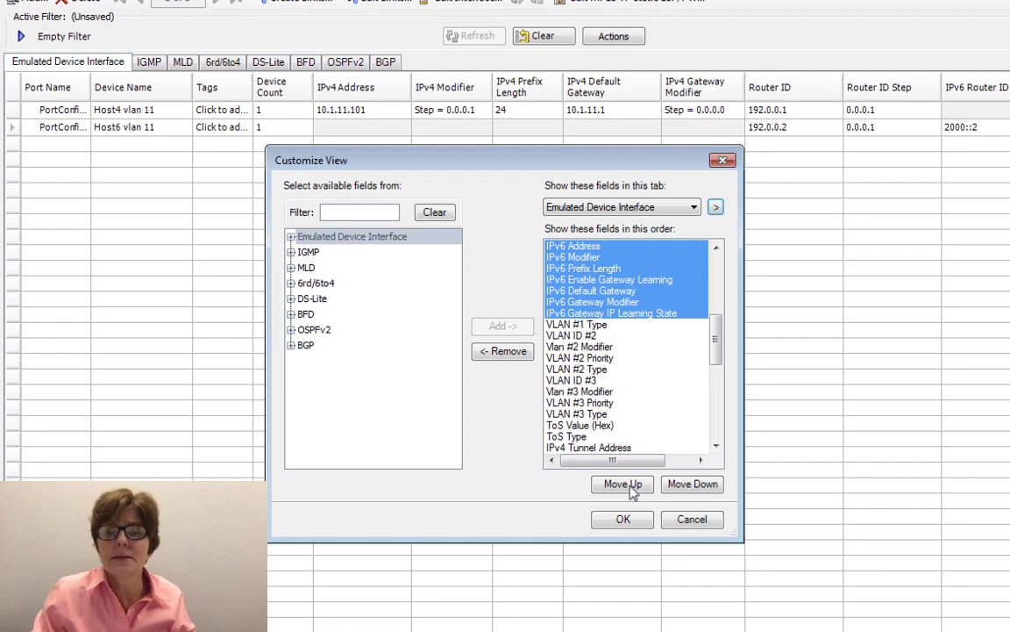
{"action": "left_click", "coordinate": [631, 488]}
{"action": "left_click", "coordinate": [631, 488]}
{"action": "left_click", "coordinate": [632, 488]}
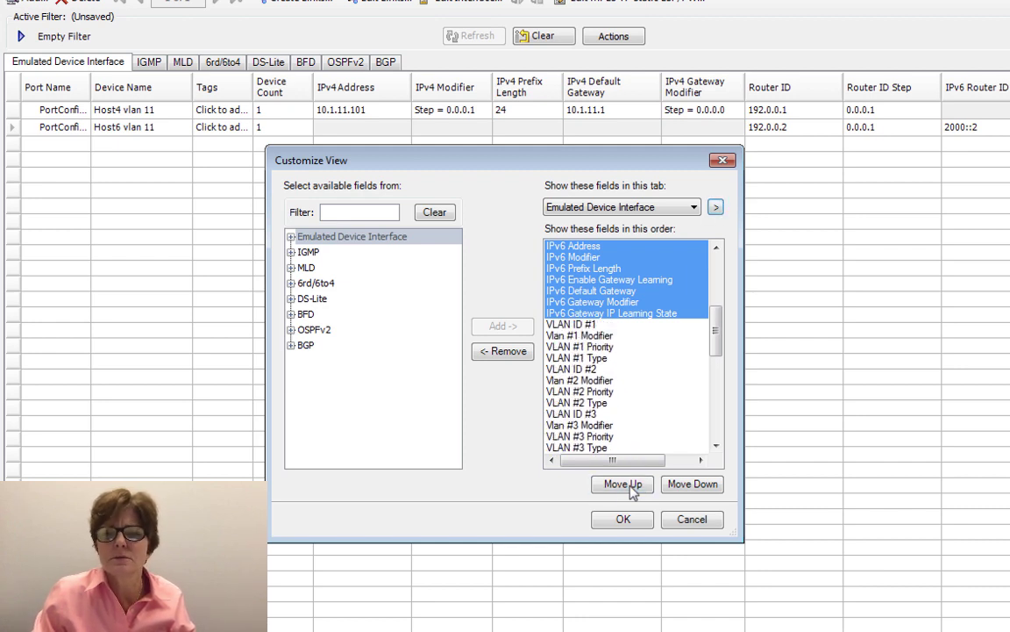
{"action": "left_click", "coordinate": [631, 488]}
{"action": "left_click", "coordinate": [632, 488]}
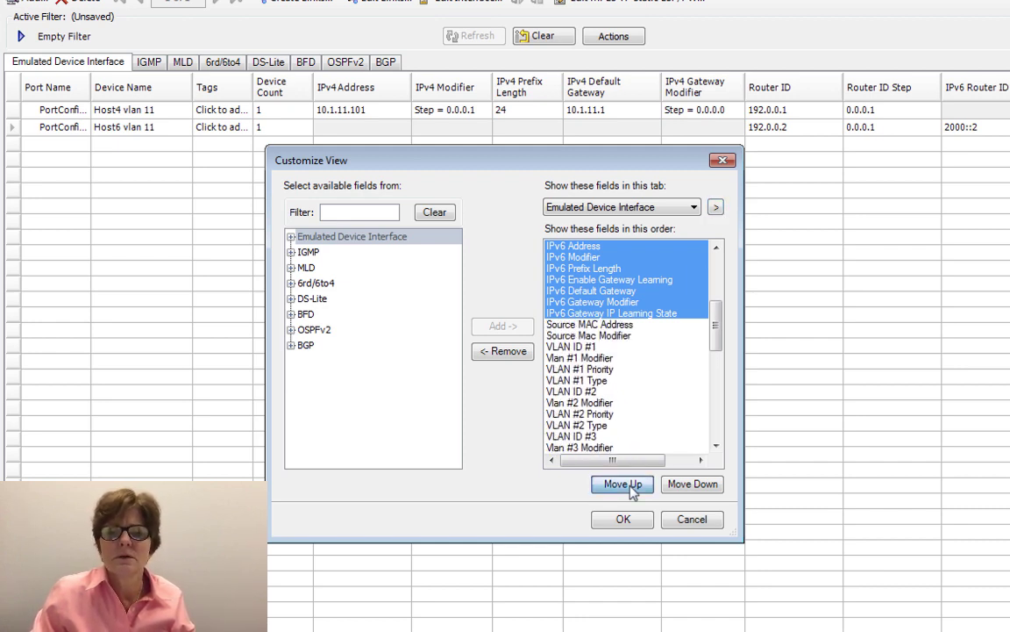
{"action": "left_click", "coordinate": [632, 487]}
{"action": "left_click", "coordinate": [632, 488]}
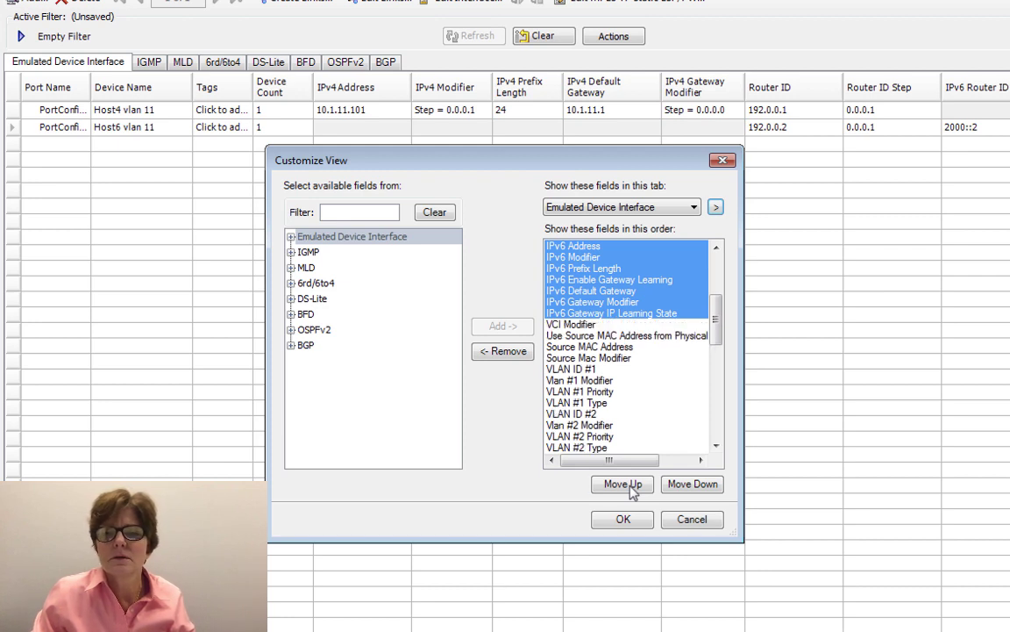
{"action": "left_click", "coordinate": [631, 488]}
{"action": "left_click", "coordinate": [631, 488]}
{"action": "left_click", "coordinate": [632, 488]}
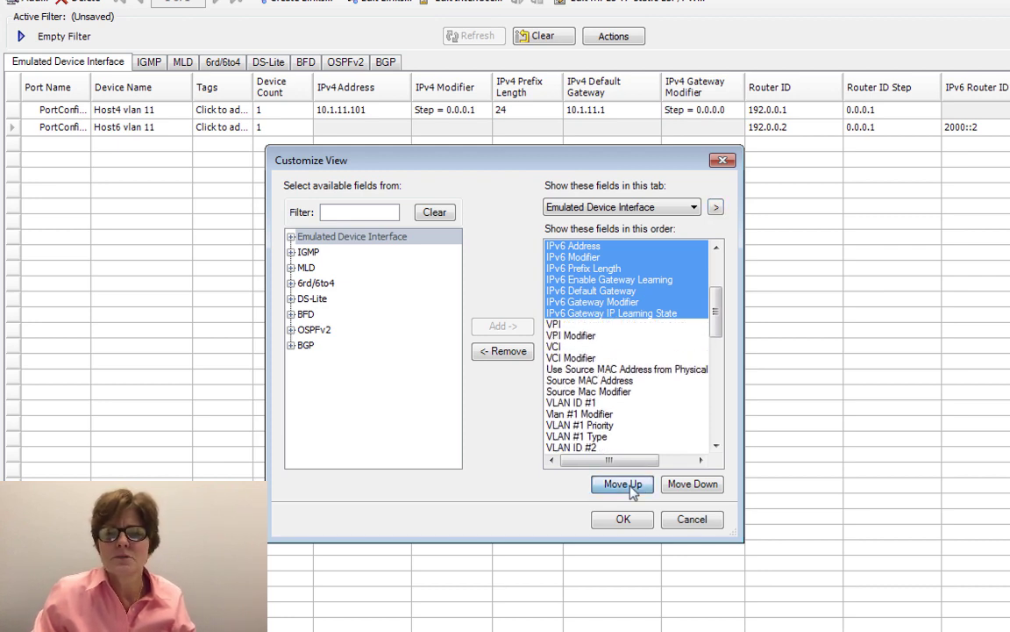
{"action": "left_click", "coordinate": [632, 488]}
{"action": "left_click", "coordinate": [631, 487]}
{"action": "left_click", "coordinate": [631, 488]}
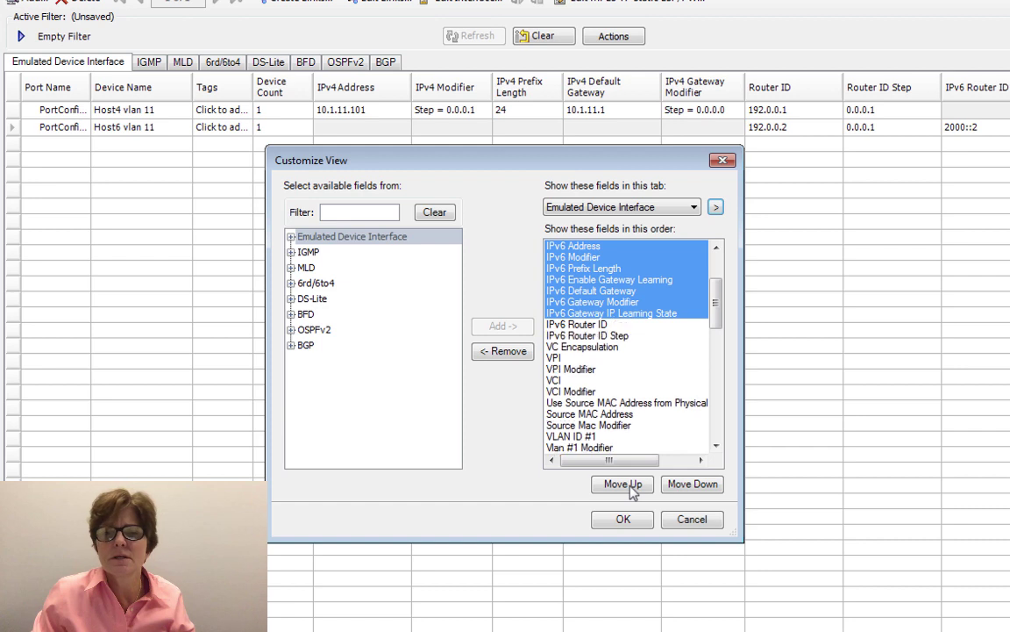
{"action": "left_click", "coordinate": [631, 488]}
{"action": "left_click", "coordinate": [632, 488]}
{"action": "left_click", "coordinate": [631, 487]}
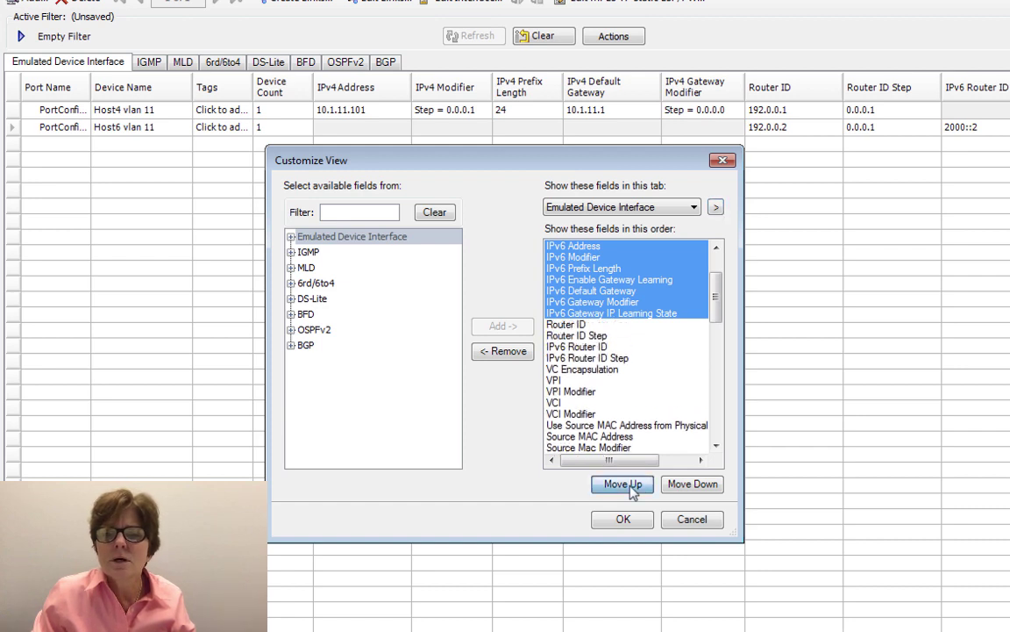
{"action": "left_click", "coordinate": [632, 488]}
{"action": "left_click", "coordinate": [628, 488]}
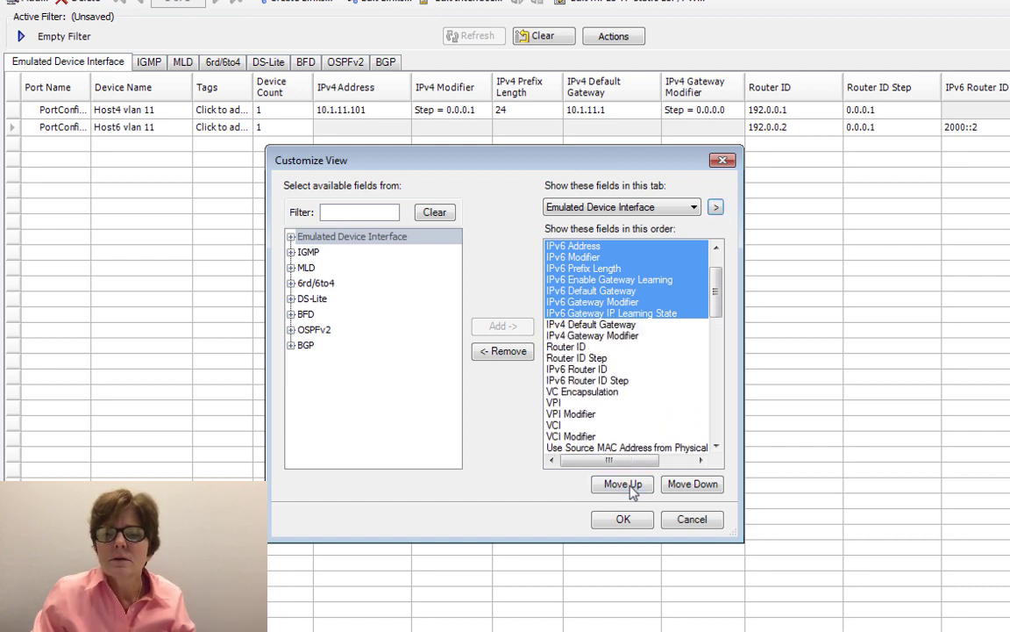
{"action": "left_click", "coordinate": [693, 484]}
{"action": "left_click", "coordinate": [699, 491]}
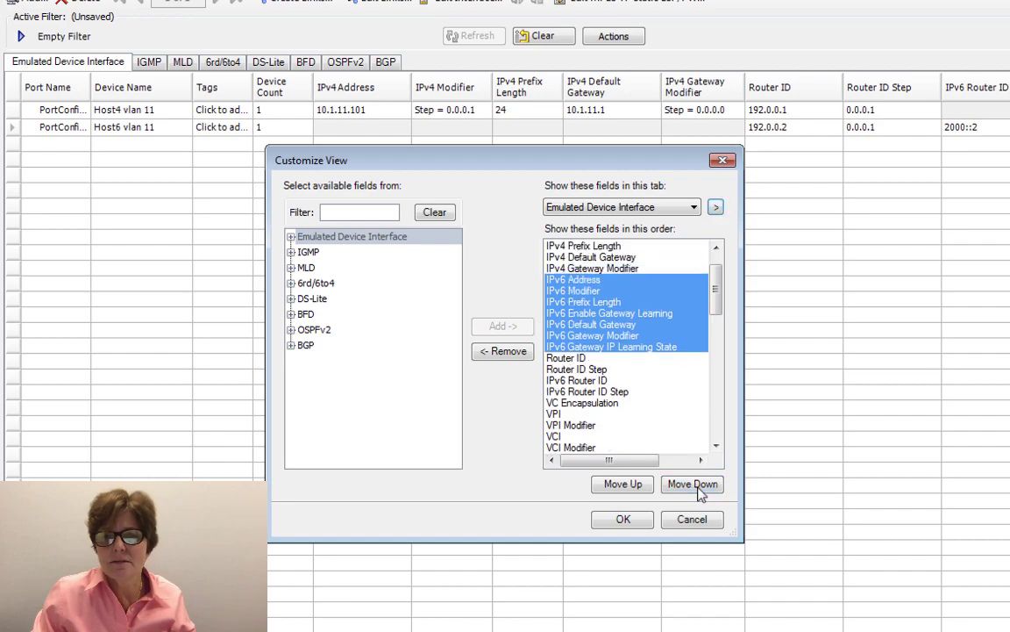
{"action": "left_click", "coordinate": [634, 521]}
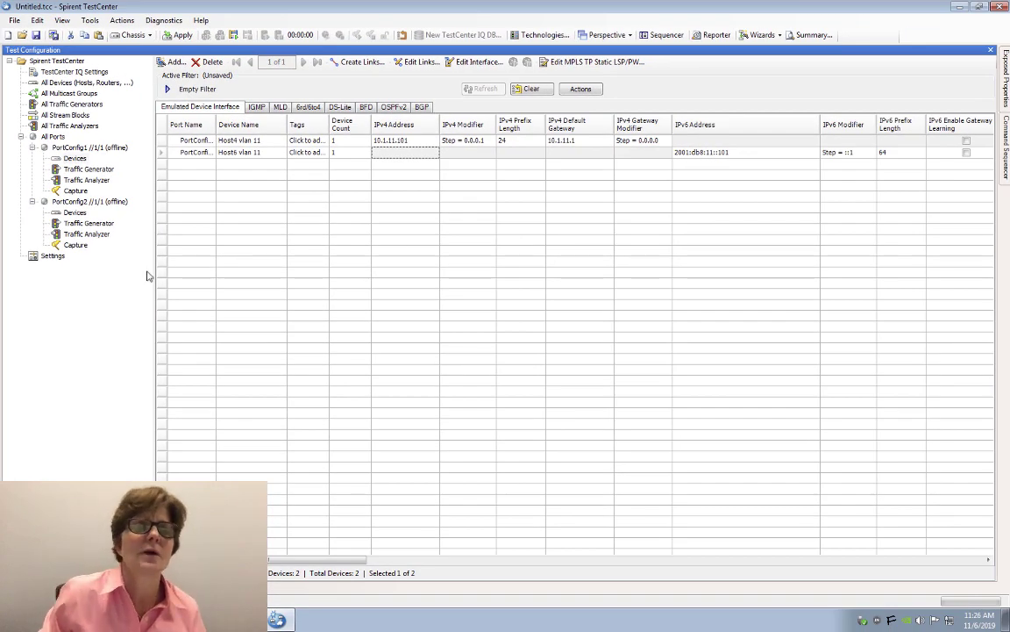
Narrow the configuration tree and the device table's Port Name, Device Name, Device Count, IPv4 and IPv6 Address columns to fit more fields.
{"action": "left_click_drag", "start_coordinate": [154, 272], "coordinate": [108, 277]}
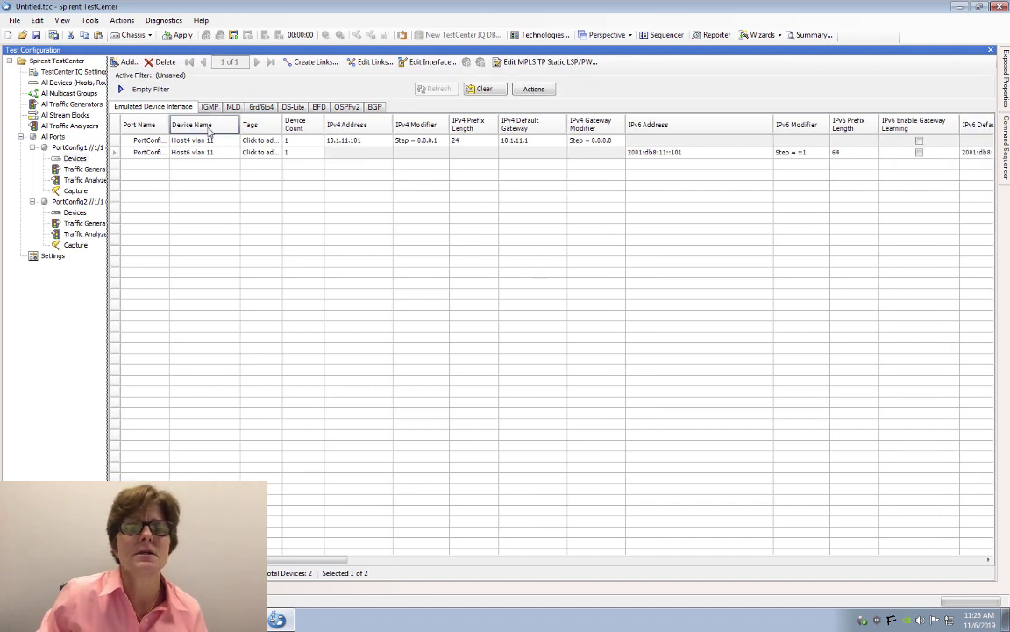
{"action": "left_click_drag", "start_coordinate": [238, 126], "coordinate": [140, 125]}
{"action": "left_click_drag", "start_coordinate": [270, 124], "coordinate": [254, 125]}
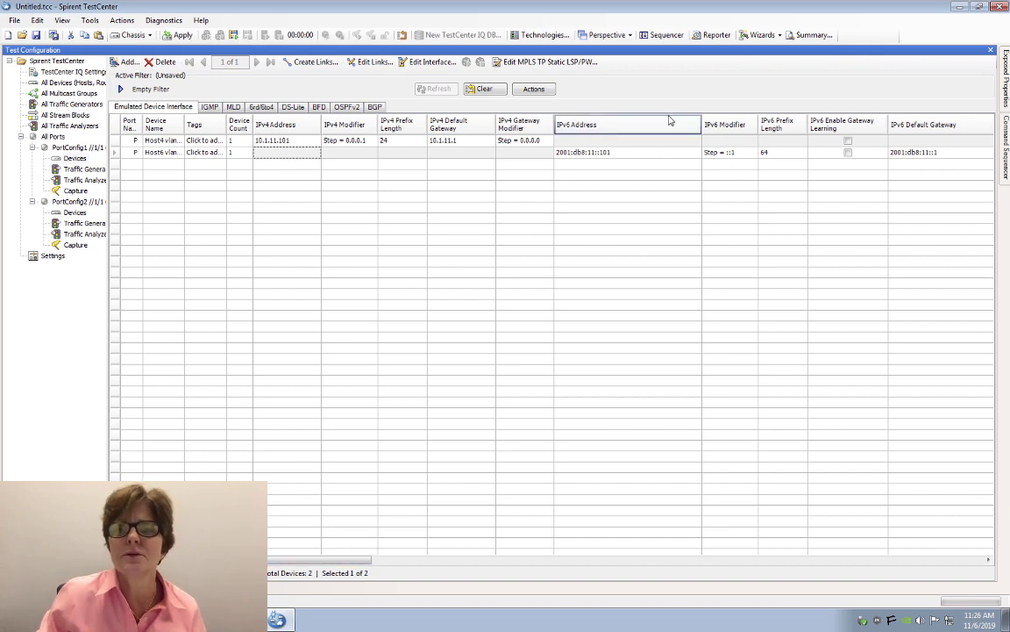
{"action": "left_click_drag", "start_coordinate": [701, 124], "coordinate": [632, 125]}
{"action": "left_click_drag", "start_coordinate": [553, 125], "coordinate": [306, 125]}
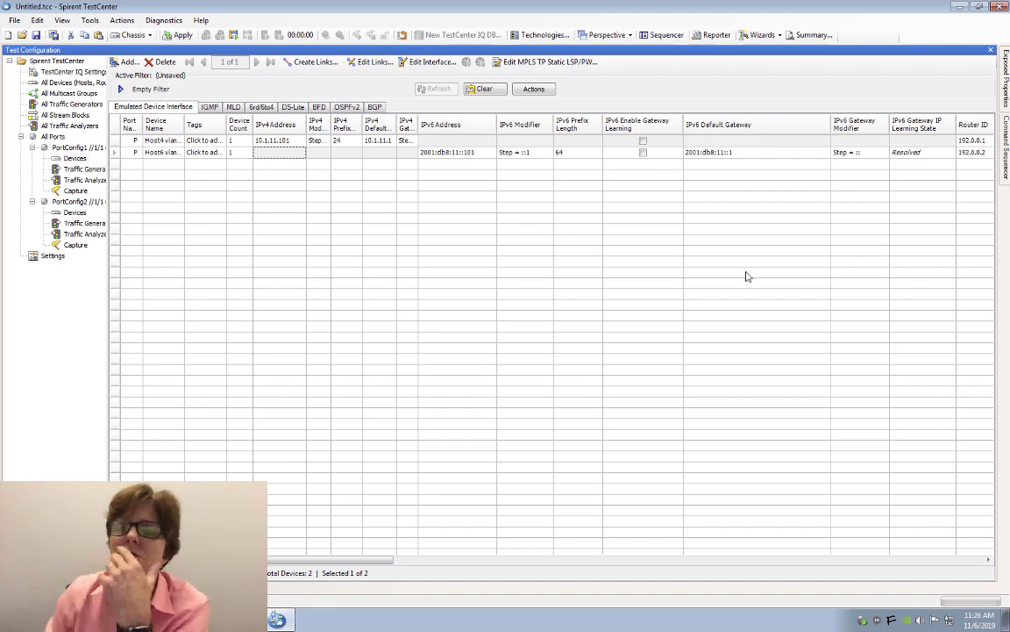
{"action": "left_click_drag", "start_coordinate": [391, 562], "coordinate": [312, 555]}
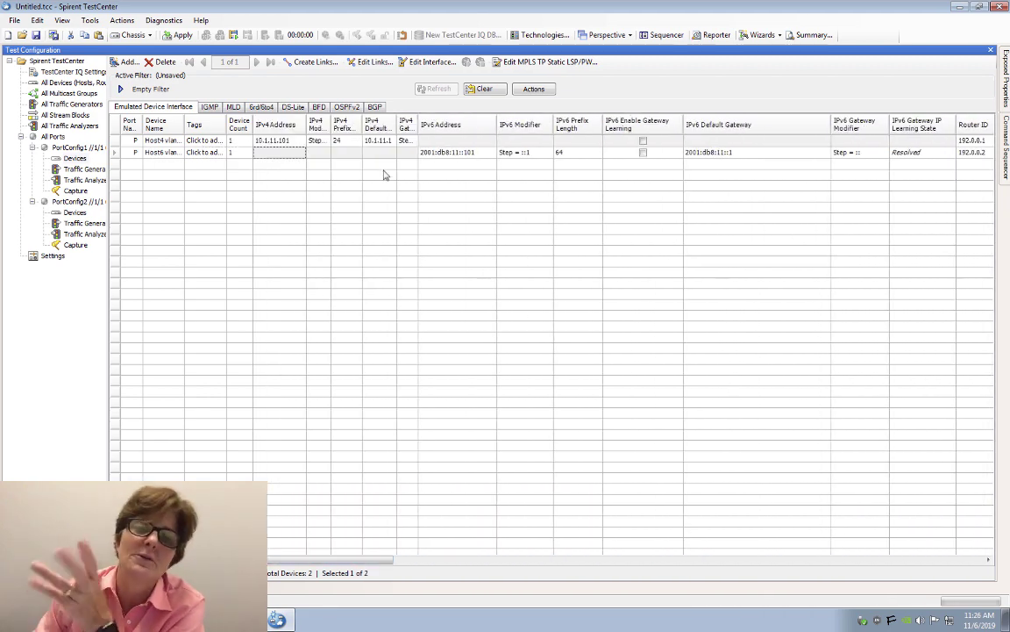
Customize the table view so VLAN ID #1 is first in the field order, directly before Active Link, and apply the new order.
{"action": "right_click", "coordinate": [462, 127]}
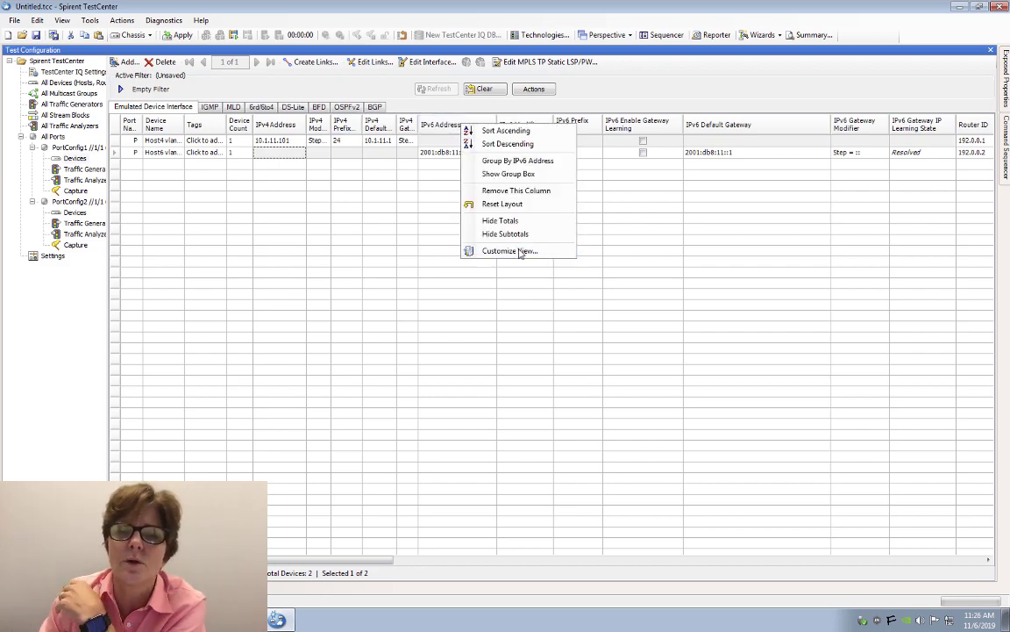
{"action": "left_click", "coordinate": [470, 227]}
{"action": "left_click", "coordinate": [653, 366]}
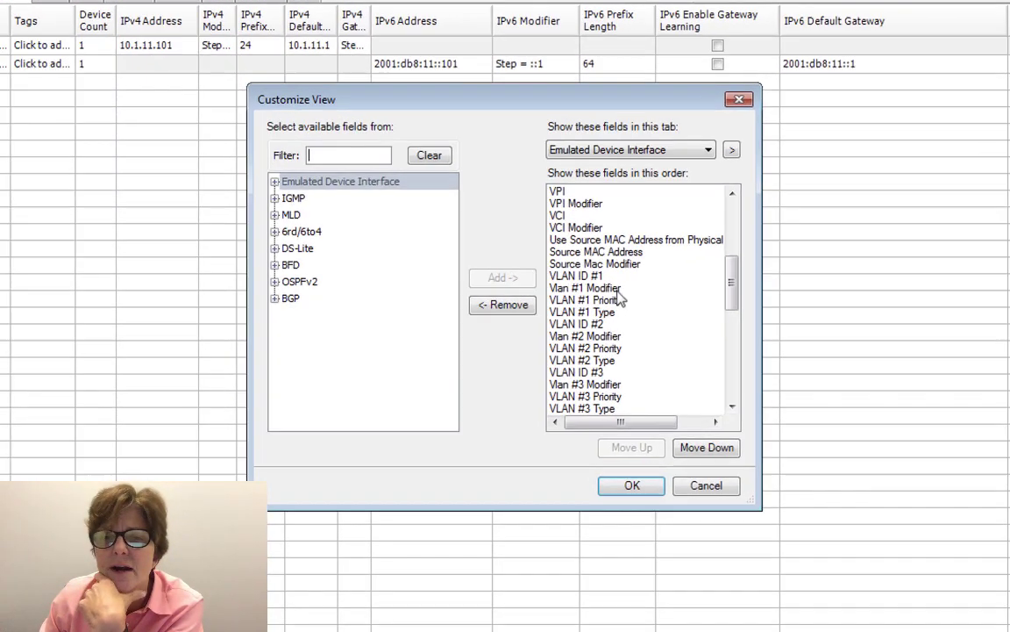
{"action": "left_click", "coordinate": [547, 296]}
{"action": "left_click", "coordinate": [547, 289]}
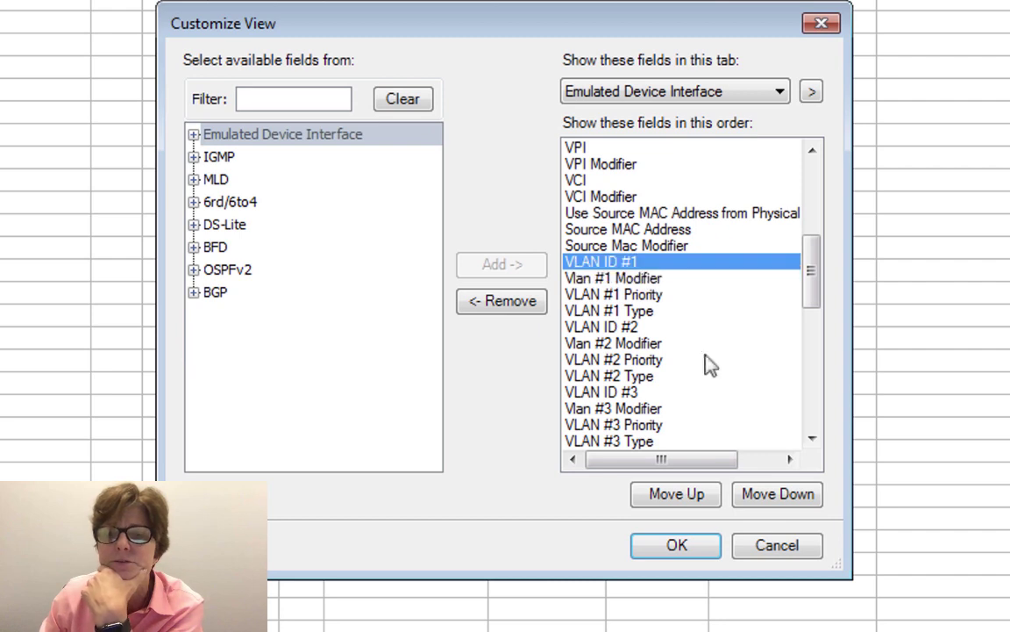
{"action": "left_click", "coordinate": [680, 500]}
{"action": "left_click", "coordinate": [681, 499]}
{"action": "left_click", "coordinate": [680, 500]}
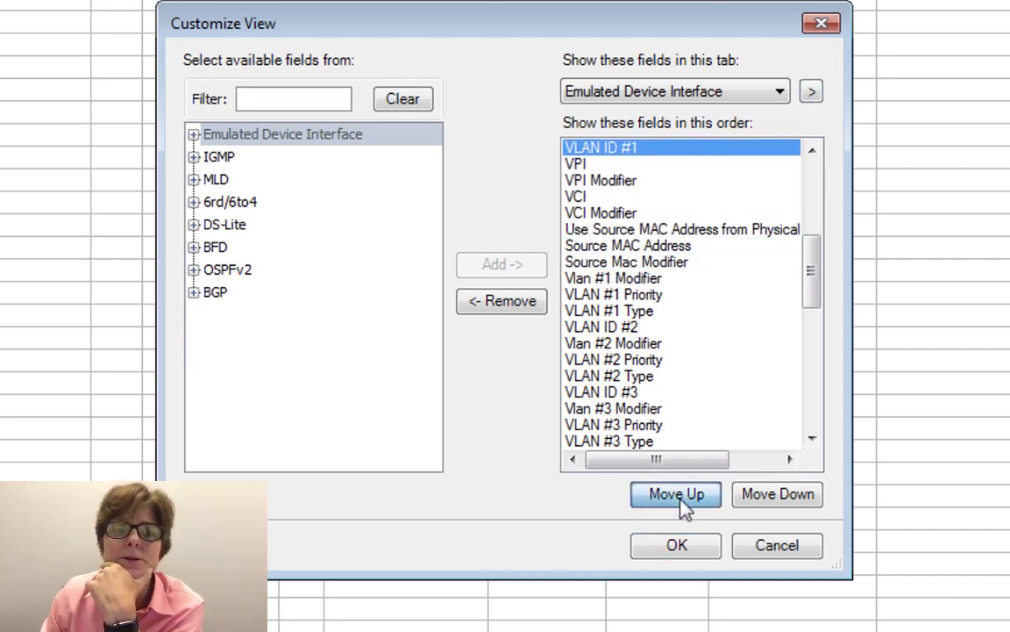
{"action": "left_click", "coordinate": [681, 498]}
{"action": "left_click", "coordinate": [681, 500]}
{"action": "left_click", "coordinate": [681, 500]}
{"action": "left_click", "coordinate": [681, 500]}
{"action": "left_click", "coordinate": [681, 500]}
{"action": "left_click", "coordinate": [681, 500]}
{"action": "left_click", "coordinate": [681, 500]}
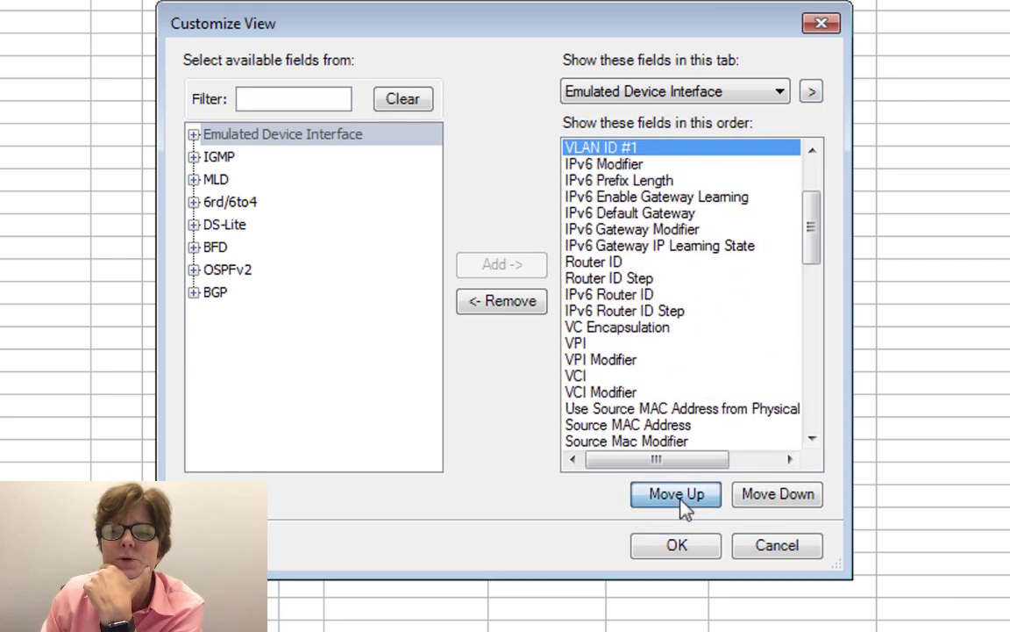
{"action": "left_click", "coordinate": [681, 500]}
{"action": "left_click", "coordinate": [681, 500]}
{"action": "left_click", "coordinate": [681, 500]}
{"action": "left_click", "coordinate": [681, 500]}
{"action": "left_click", "coordinate": [680, 500]}
{"action": "left_click", "coordinate": [680, 500]}
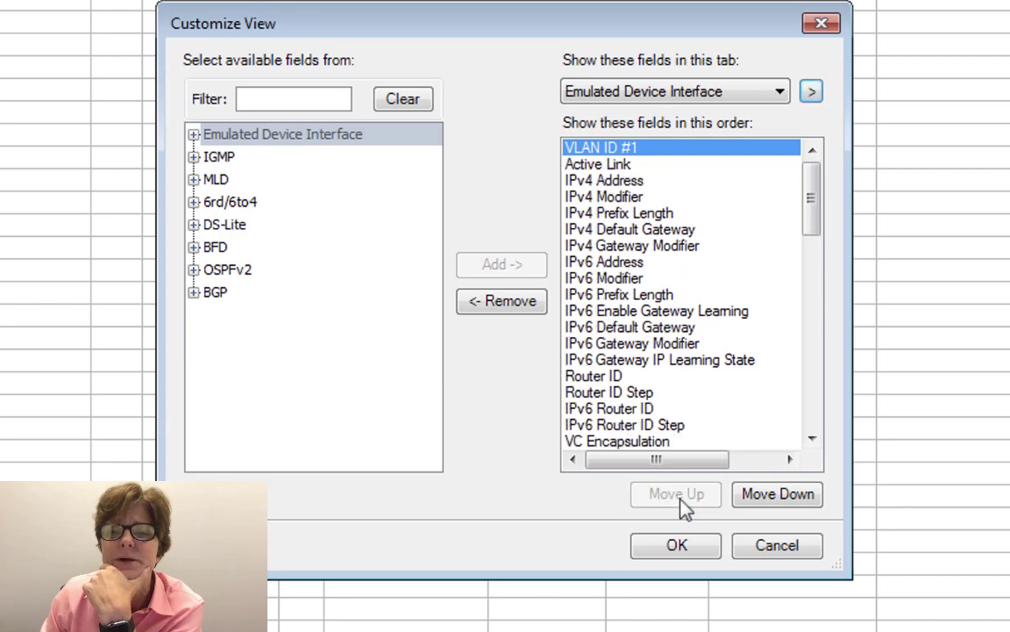
{"action": "left_click", "coordinate": [678, 545]}
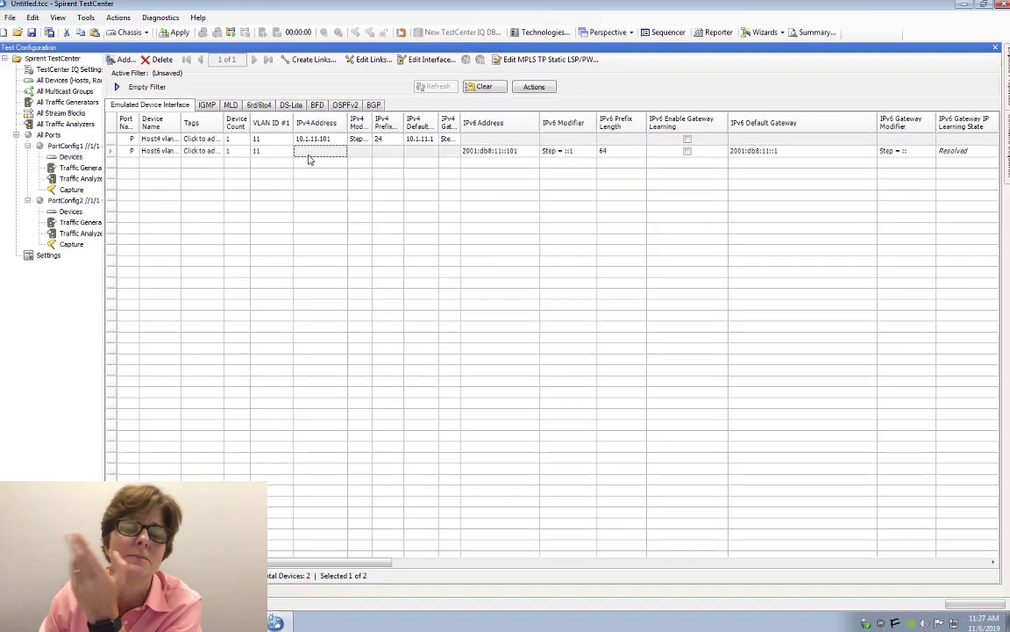
Narrow the IPv6 Modifier, Prefix Length, Enable Gateway Learning, Default Gateway and Gateway Modifier columns in the device table.
{"action": "mouse_move", "coordinate": [268, 124]}
{"action": "left_mouse_down"}
{"action": "mouse_move", "coordinate": [361, 132]}
{"action": "mouse_move", "coordinate": [256, 131]}
{"action": "left_mouse_up"}
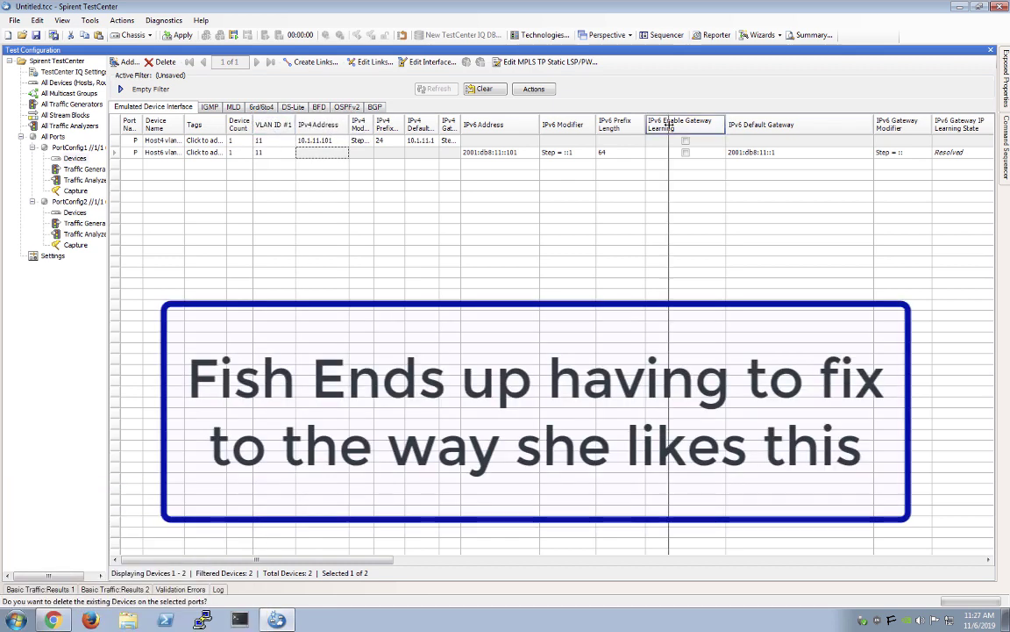
{"action": "left_click_drag", "start_coordinate": [874, 124], "coordinate": [794, 126]}
{"action": "mouse_move", "coordinate": [263, 559]}
{"action": "left_mouse_down"}
{"action": "mouse_move", "coordinate": [553, 558]}
{"action": "mouse_move", "coordinate": [266, 560]}
{"action": "left_mouse_up"}
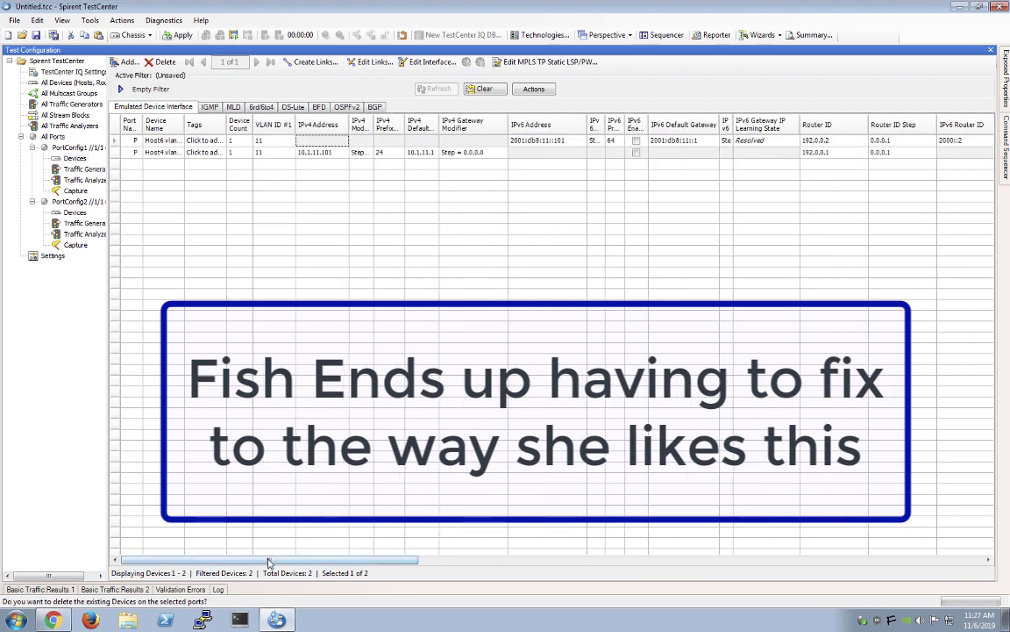
Remove the IPv4 Modifier, IPv4 Gateway Modifier and IPv6 Modifier columns from the device table and tighten the remaining address columns.
{"action": "right_click", "coordinate": [362, 130]}
{"action": "left_click", "coordinate": [416, 191]}
{"action": "right_click", "coordinate": [450, 128]}
{"action": "left_click", "coordinate": [503, 190]}
{"action": "right_click", "coordinate": [557, 129]}
{"action": "left_click", "coordinate": [610, 190]}
{"action": "left_click_drag", "start_coordinate": [507, 127], "coordinate": [491, 126]}
Remove the IPv6 Enable Gateway Learning, IPv6 Gateway Modifier and router ID columns from the device table.
{"action": "right_click", "coordinate": [571, 126]}
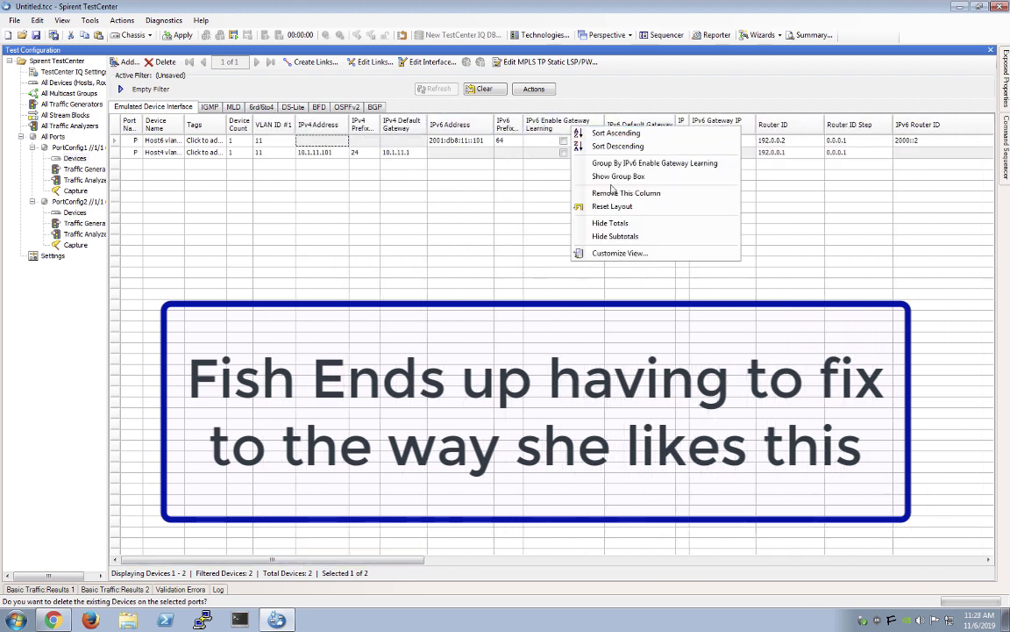
{"action": "left_click", "coordinate": [610, 190]}
{"action": "right_click", "coordinate": [586, 128]}
{"action": "left_click", "coordinate": [624, 190]}
{"action": "right_click", "coordinate": [671, 128]}
{"action": "left_click", "coordinate": [708, 192]}
{"action": "left_click", "coordinate": [717, 190]}
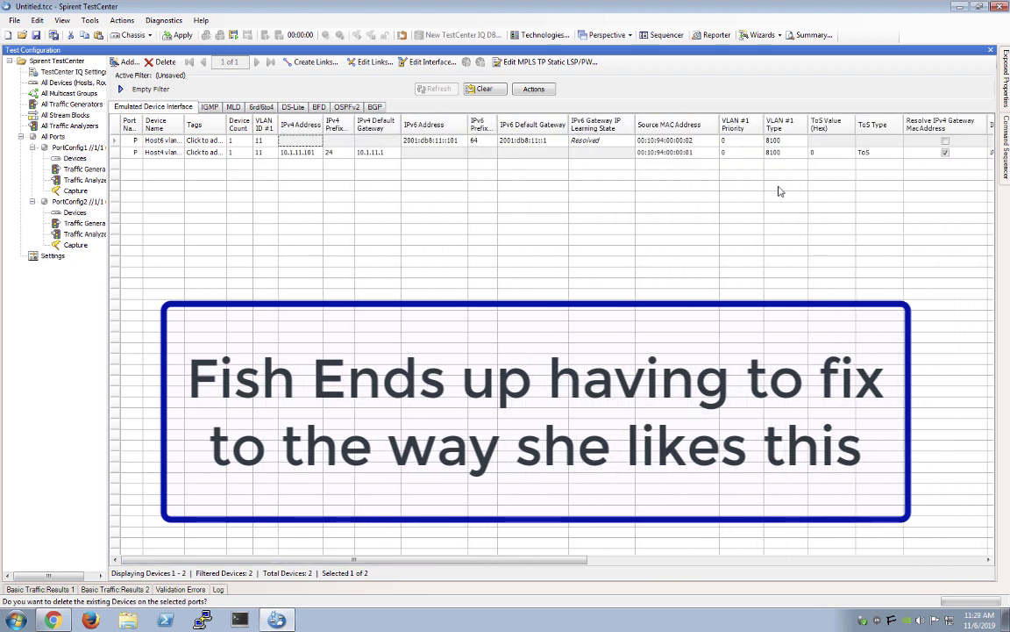
Move the IPv4 Gateway Mac, IPv4 Gateway Mac Resolve State and IPv6 Gateway Mac Address columns close behind IPv6 Default Gateway.
{"action": "left_click_drag", "start_coordinate": [368, 560], "coordinate": [488, 560]}
{"action": "left_click_drag", "start_coordinate": [833, 128], "coordinate": [381, 132]}
{"action": "left_click_drag", "start_coordinate": [914, 128], "coordinate": [460, 138]}
{"action": "left_click_drag", "start_coordinate": [914, 129], "coordinate": [527, 136]}
{"action": "left_click_drag", "start_coordinate": [702, 560], "coordinate": [893, 560]}
{"action": "left_click_drag", "start_coordinate": [912, 128], "coordinate": [515, 133]}
{"action": "left_click_drag", "start_coordinate": [754, 560], "coordinate": [474, 559]}
{"action": "left_click_drag", "start_coordinate": [653, 125], "coordinate": [641, 126]}
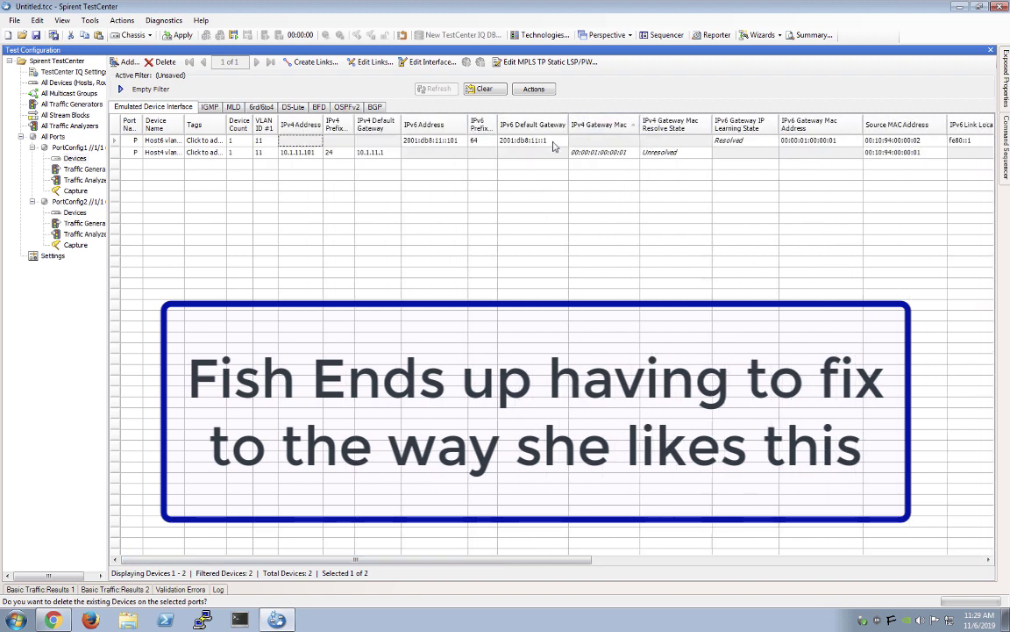
Remove the IPv6 Gateway IP Learning State column and narrow the prefix, IPv6 Default Gateway and gateway MAC columns.
{"action": "right_click", "coordinate": [765, 125]}
{"action": "left_click", "coordinate": [811, 193]}
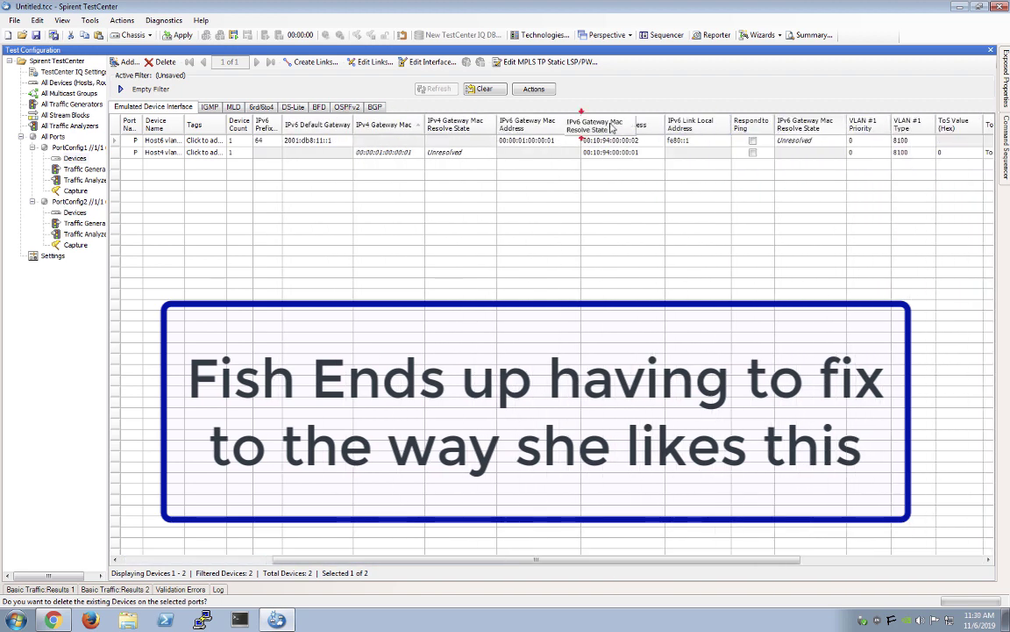
{"action": "left_click_drag", "start_coordinate": [497, 129], "coordinate": [489, 129]}
{"action": "left_click_drag", "start_coordinate": [560, 129], "coordinate": [550, 129]}
{"action": "left_click_drag", "start_coordinate": [692, 129], "coordinate": [670, 129]}
{"action": "left_click_drag", "start_coordinate": [756, 129], "coordinate": [737, 129]}
{"action": "left_click_drag", "start_coordinate": [809, 129], "coordinate": [794, 129]}
{"action": "left_click_drag", "start_coordinate": [354, 128], "coordinate": [347, 128]}
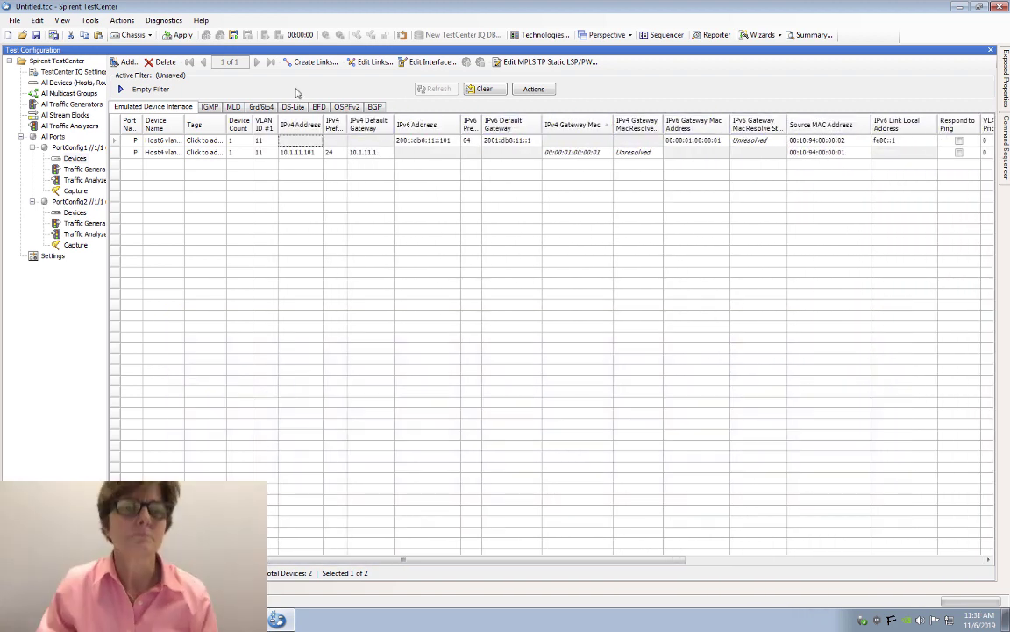
Save the configuration to the Desktop as CPOC_Base in TestCenter Configuration format.
{"action": "left_click", "coordinate": [284, 88]}
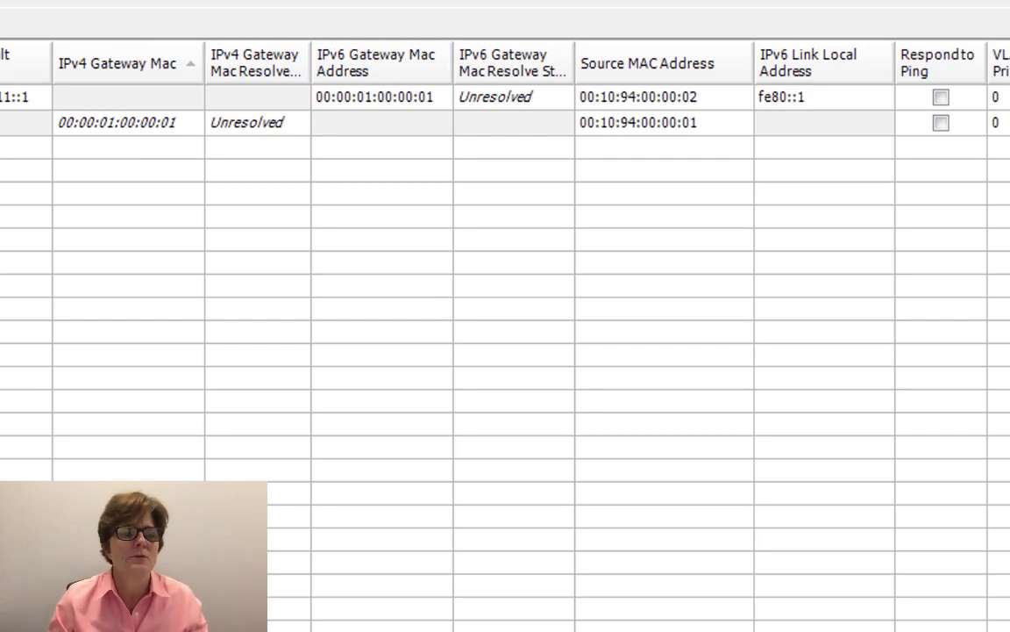
{"action": "key", "text": "ctrl+s"}
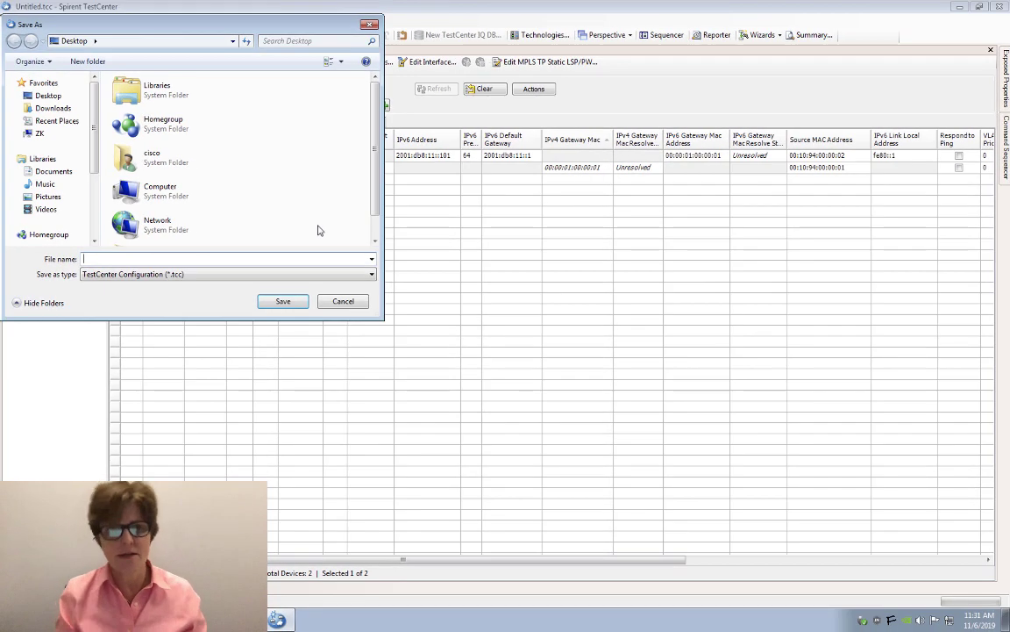
{"action": "type", "text": "CPOC_8"}
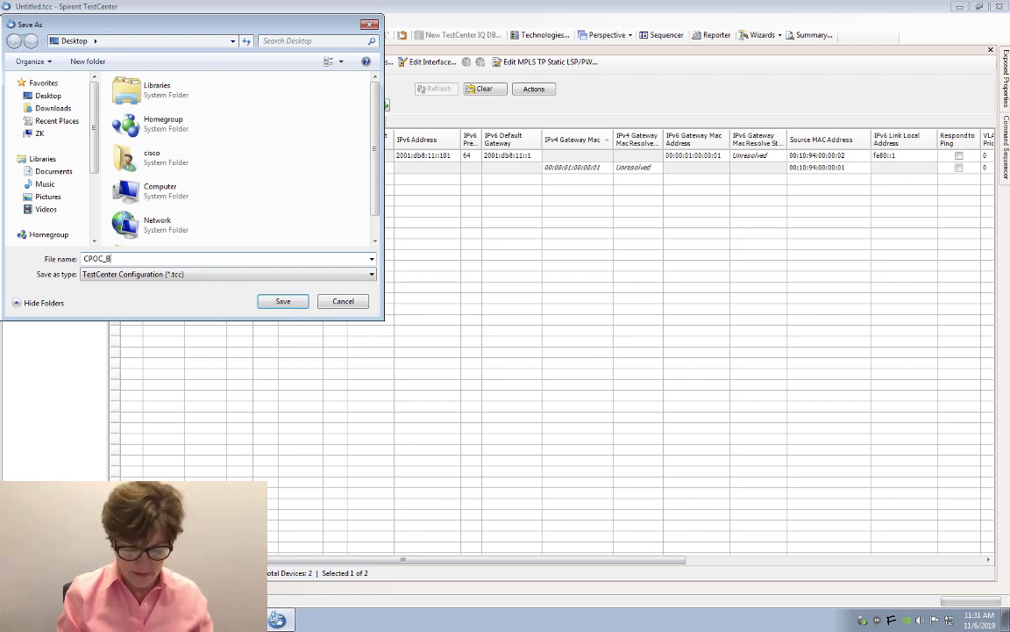
{"action": "type", "text": "ase"}
{"action": "key", "text": "Return"}
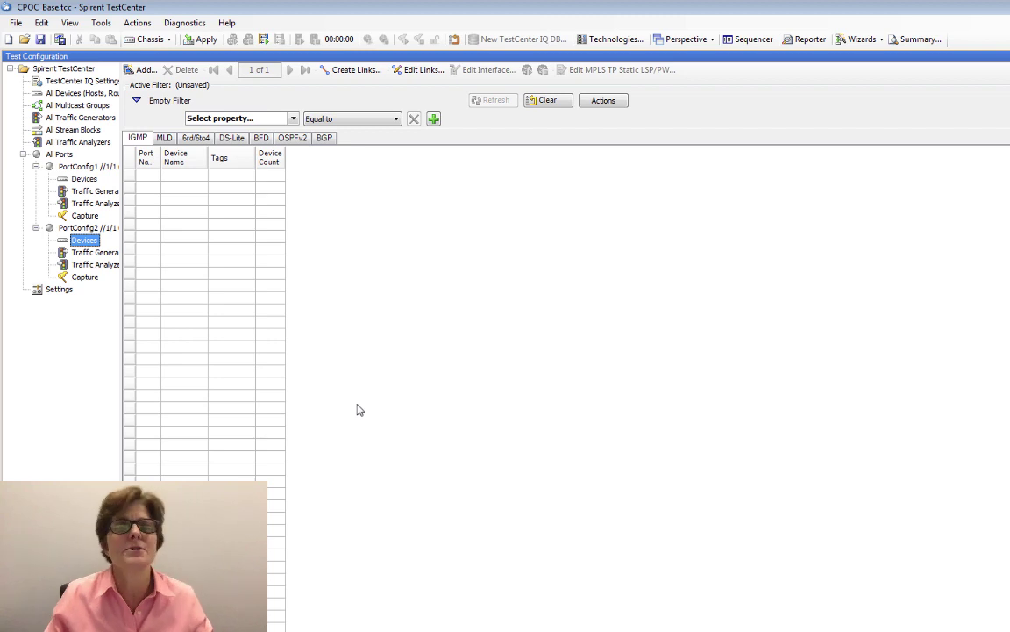
Begin creating a traffic-only device on PortConfig2 with IPv4 over Ethernet and no VLAN headers.
{"action": "left_click", "coordinate": [141, 69]}
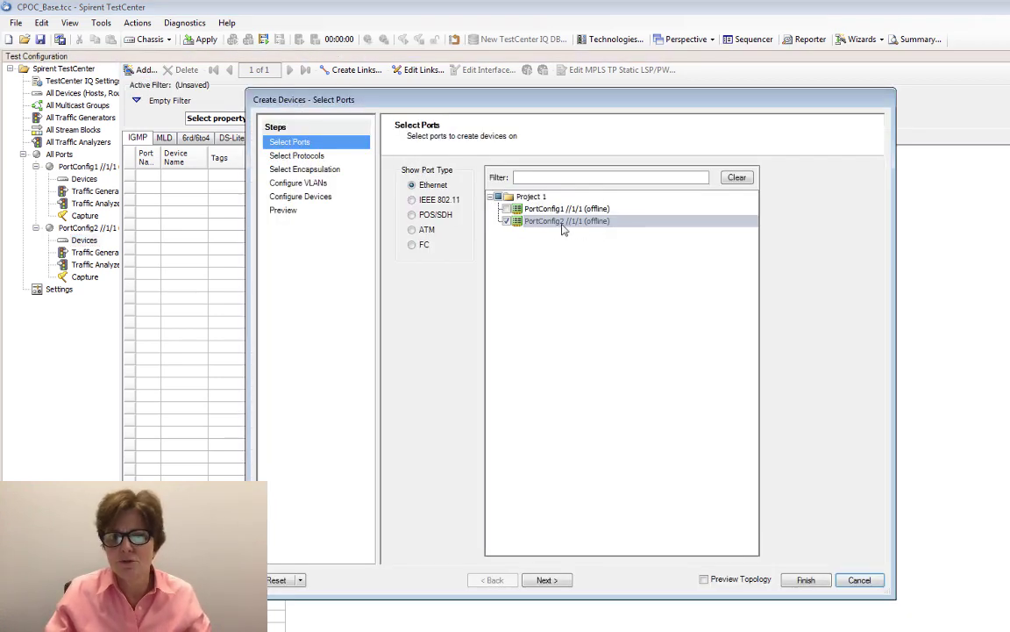
{"action": "left_click", "coordinate": [547, 581]}
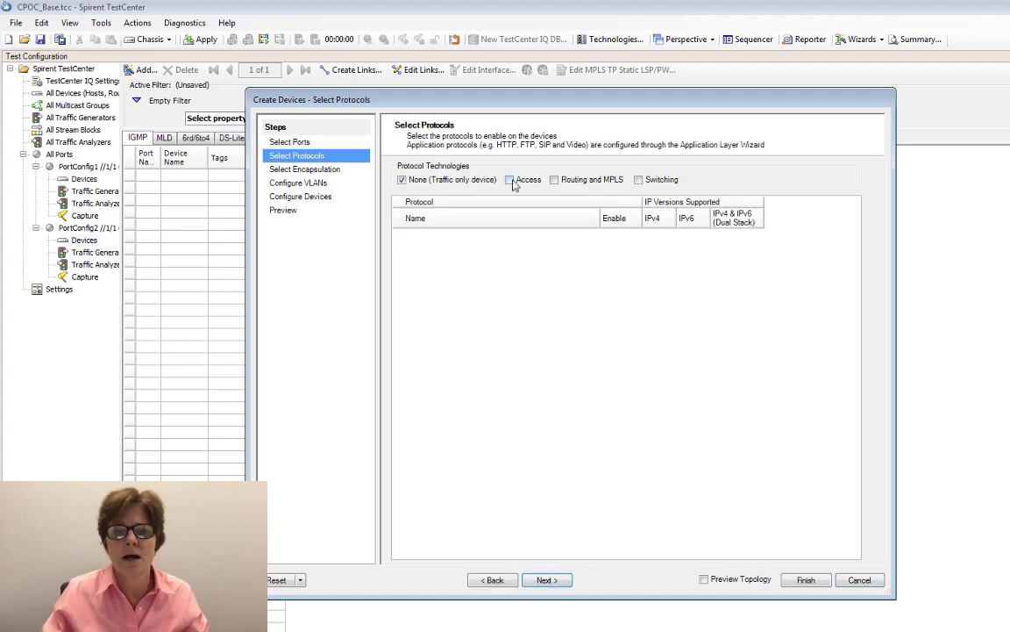
{"action": "left_click", "coordinate": [547, 580]}
{"action": "left_click", "coordinate": [416, 213]}
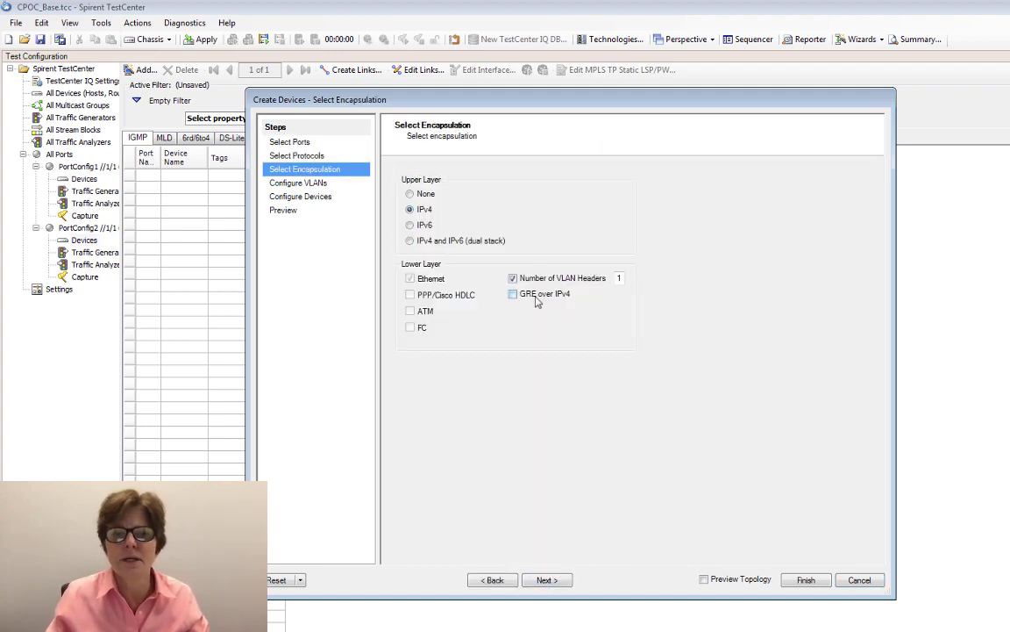
{"action": "left_click", "coordinate": [513, 279]}
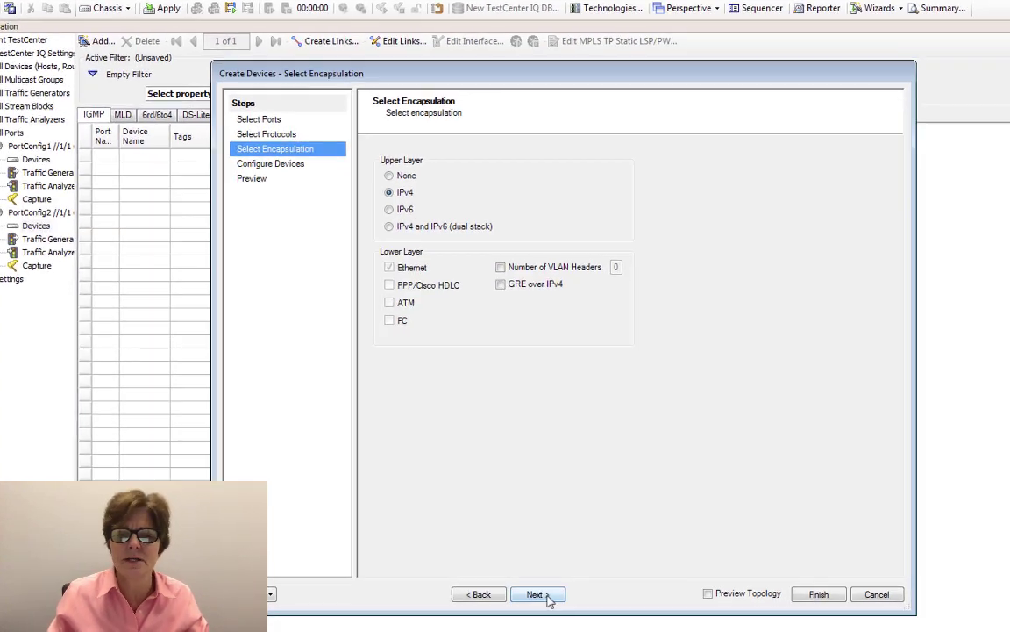
{"action": "left_click", "coordinate": [547, 580]}
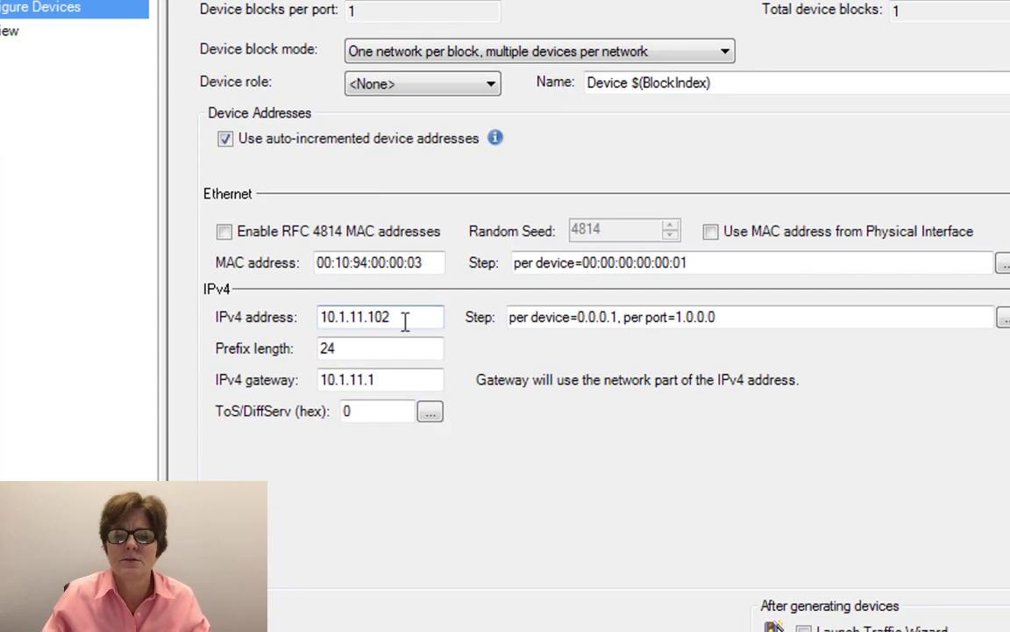
Set the new device's IPv4 address to 10.2.21.101.
{"action": "left_click", "coordinate": [405, 321]}
{"action": "left_click_drag", "start_coordinate": [362, 320], "coordinate": [369, 319]}
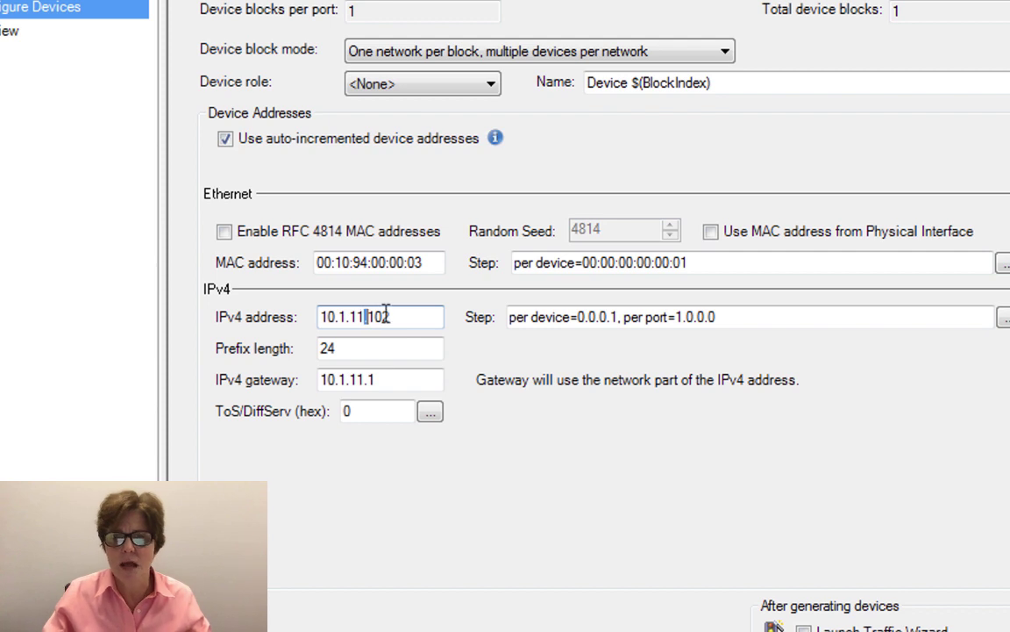
{"action": "key", "text": "BackSpace"}
{"action": "key", "text": "BackSpace"}
{"action": "key", "text": "BackSpace"}
{"action": "key", "text": "BackSpace"}
{"action": "key", "text": "BackSpace"}
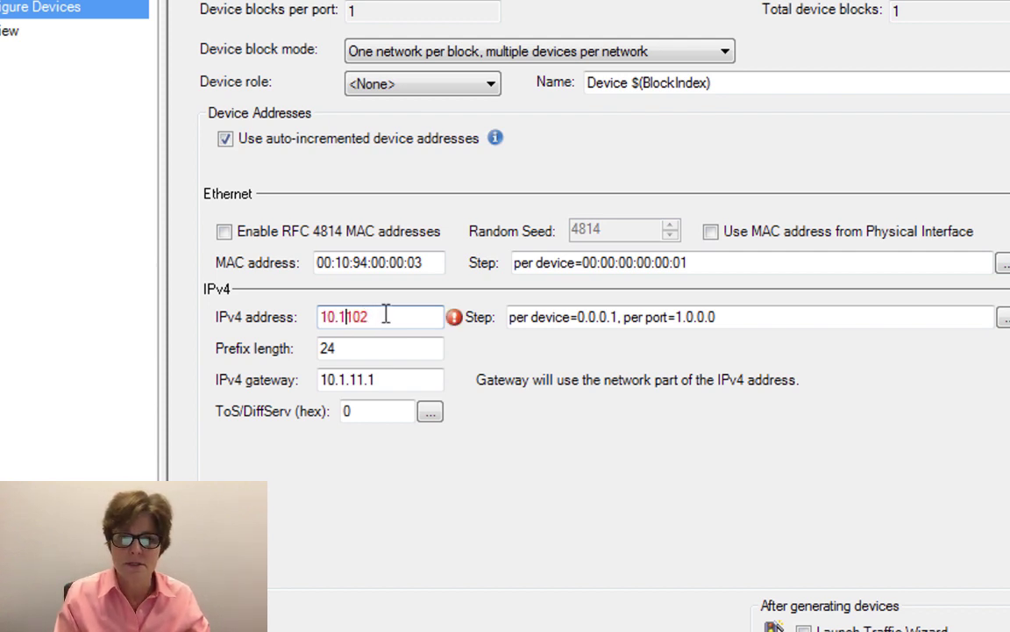
{"action": "type", "text": "2.21"}
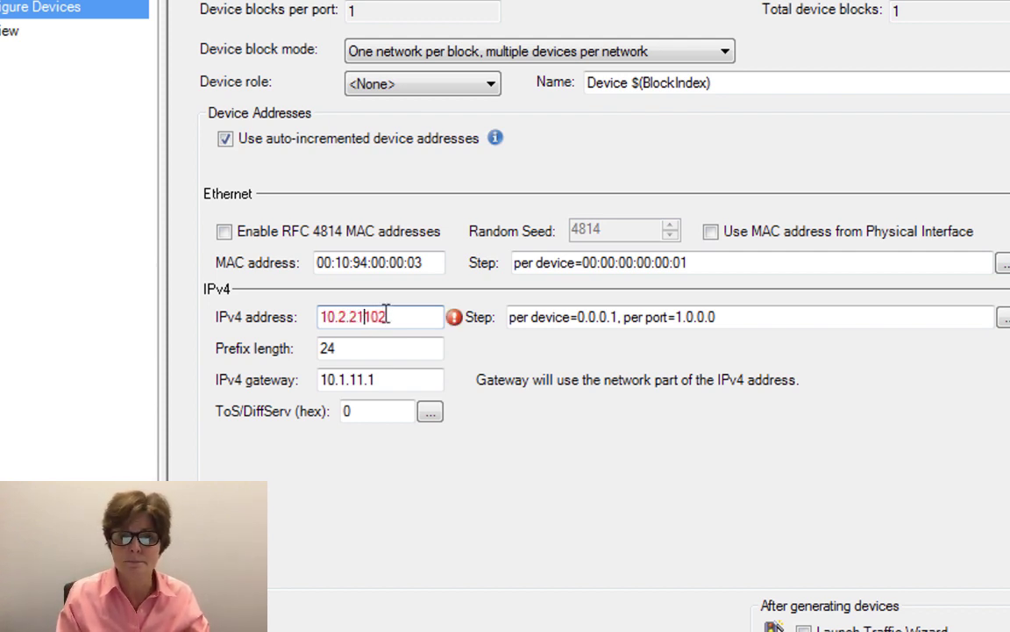
{"action": "type", "text": ".101"}
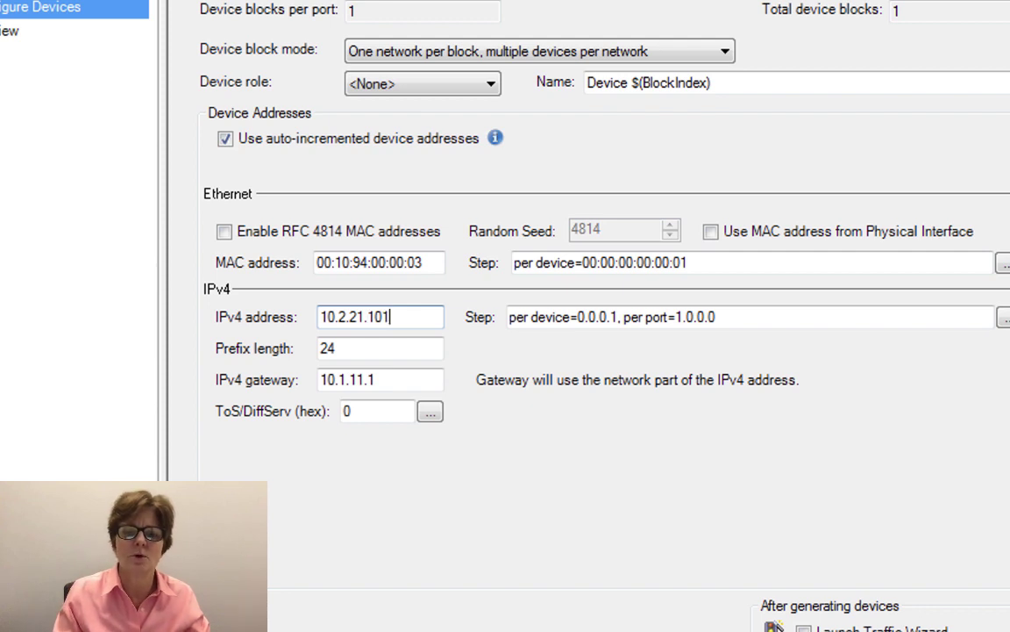
Set the IPv4 gateway to 10.2.21.1, preview the device and finish creating it.
{"action": "left_click", "coordinate": [394, 379]}
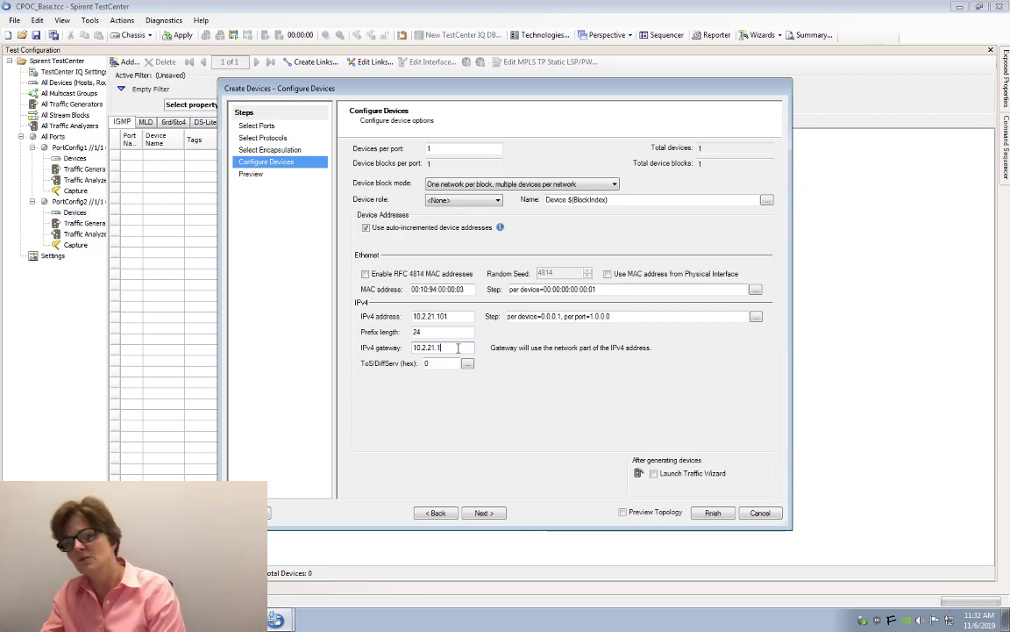
{"action": "left_click", "coordinate": [484, 513]}
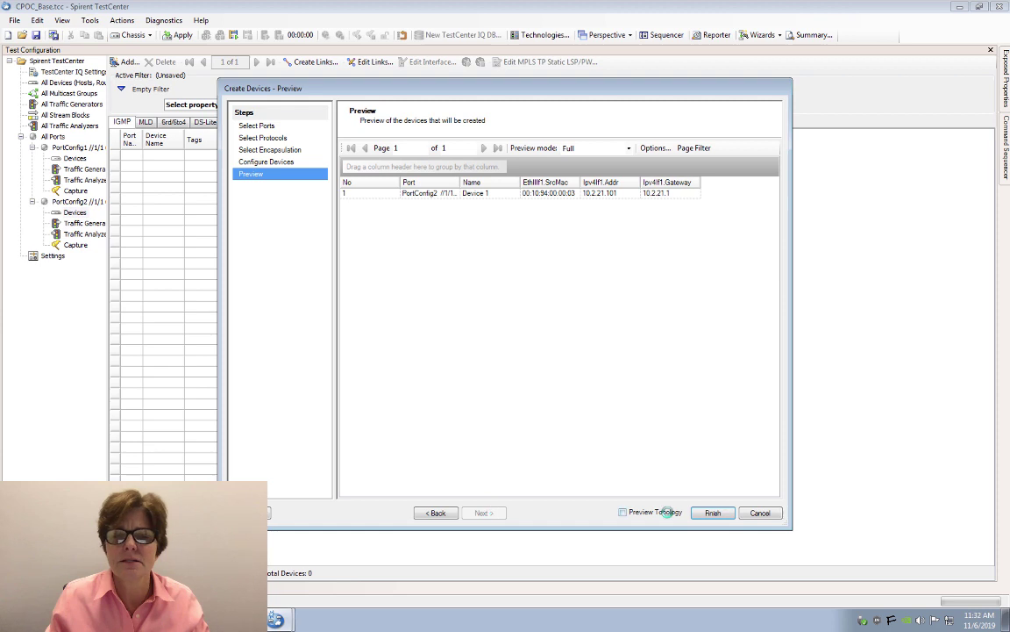
{"action": "left_click", "coordinate": [711, 513]}
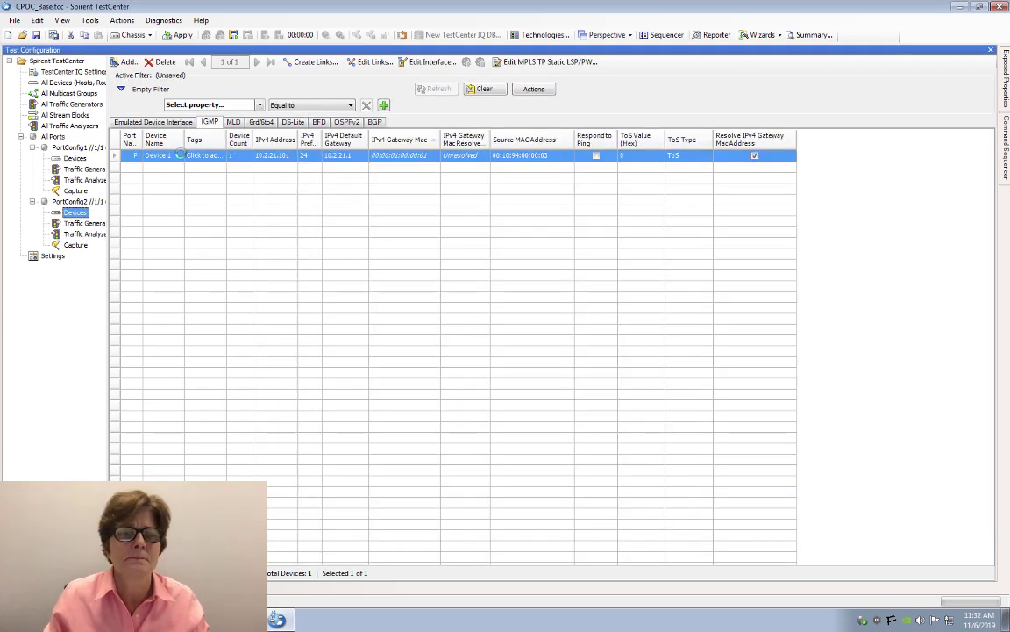
Begin creating a second traffic-only device on PortConfig2 with IPv6 over Ethernet and no VLAN headers.
{"action": "left_click", "coordinate": [125, 61]}
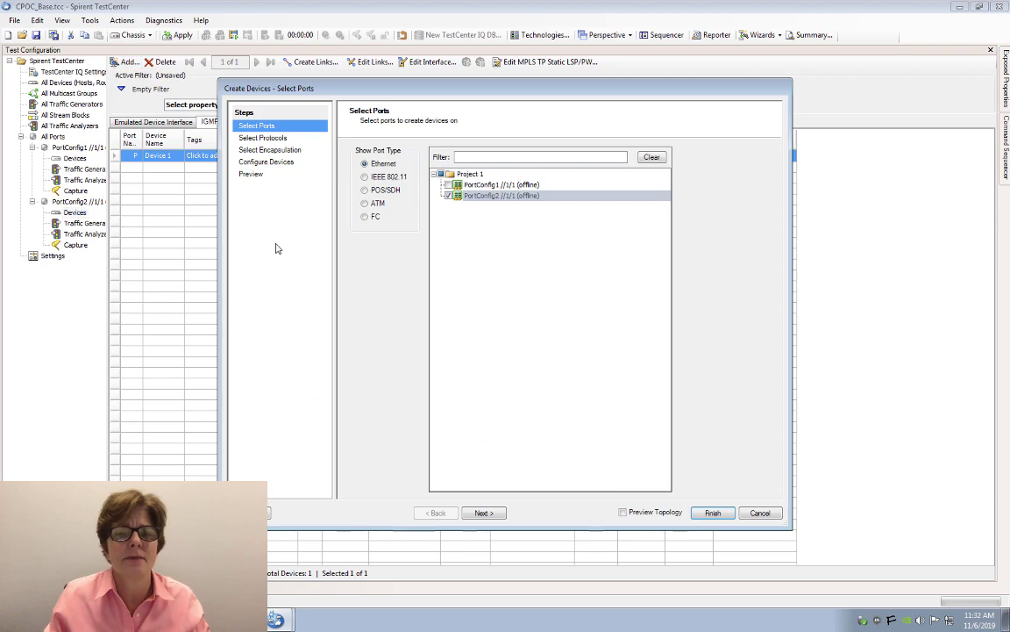
{"action": "left_click", "coordinate": [498, 514]}
{"action": "left_click", "coordinate": [492, 513]}
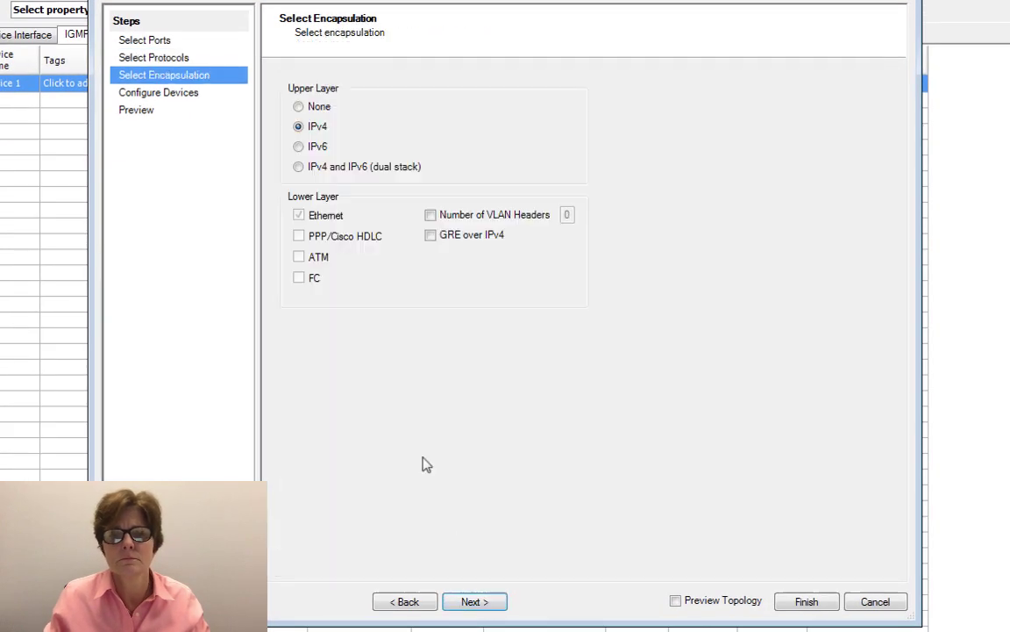
{"action": "left_click", "coordinate": [299, 146]}
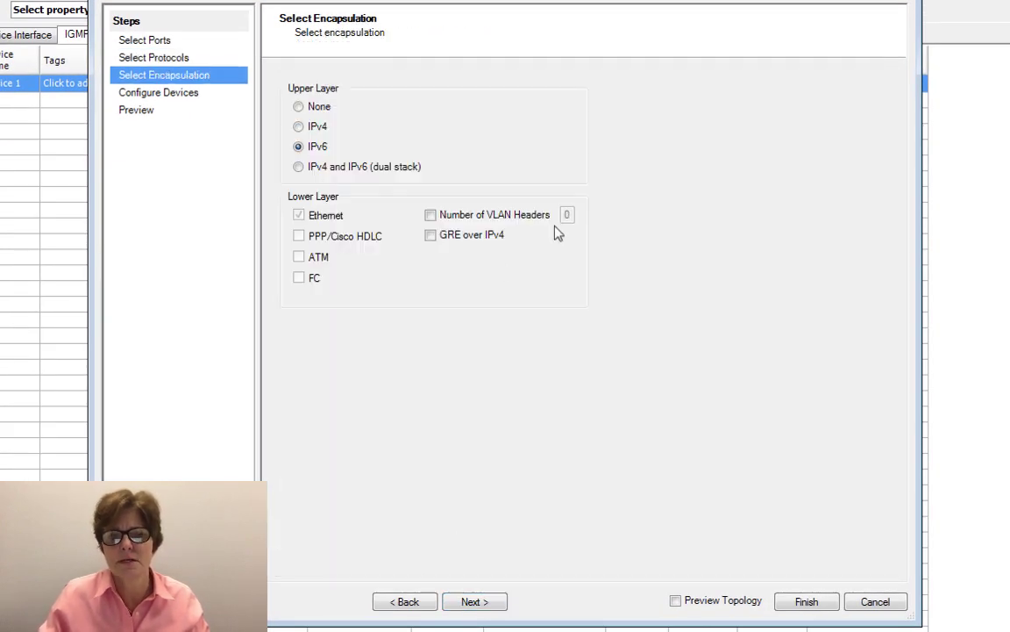
{"action": "left_click", "coordinate": [481, 601]}
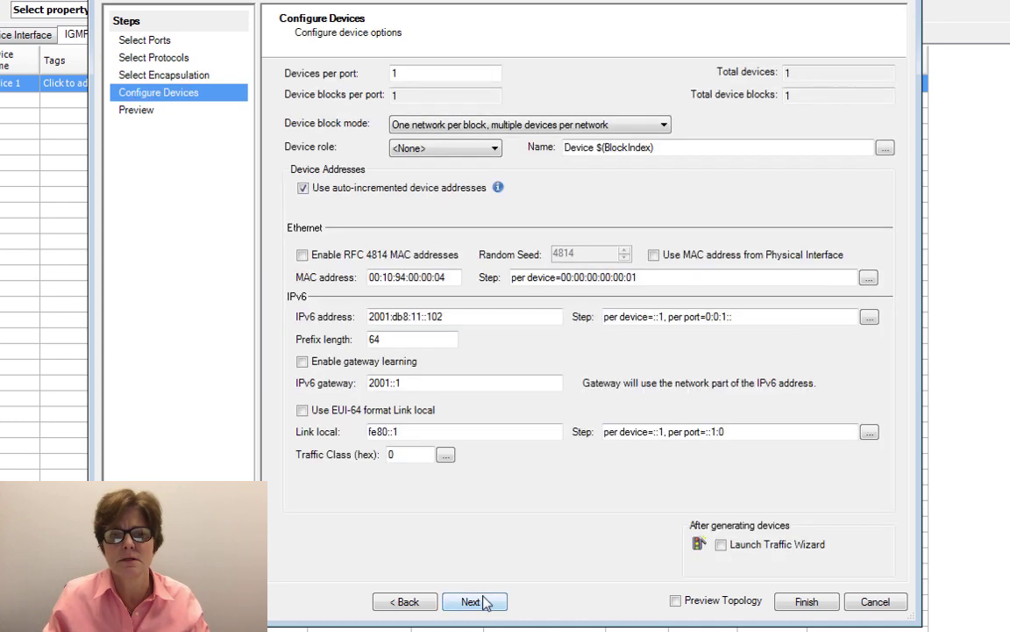
Set the second device's IPv6 address to 2001:db8:21::101, preview it and finish creating the device.
{"action": "left_click", "coordinate": [417, 318]}
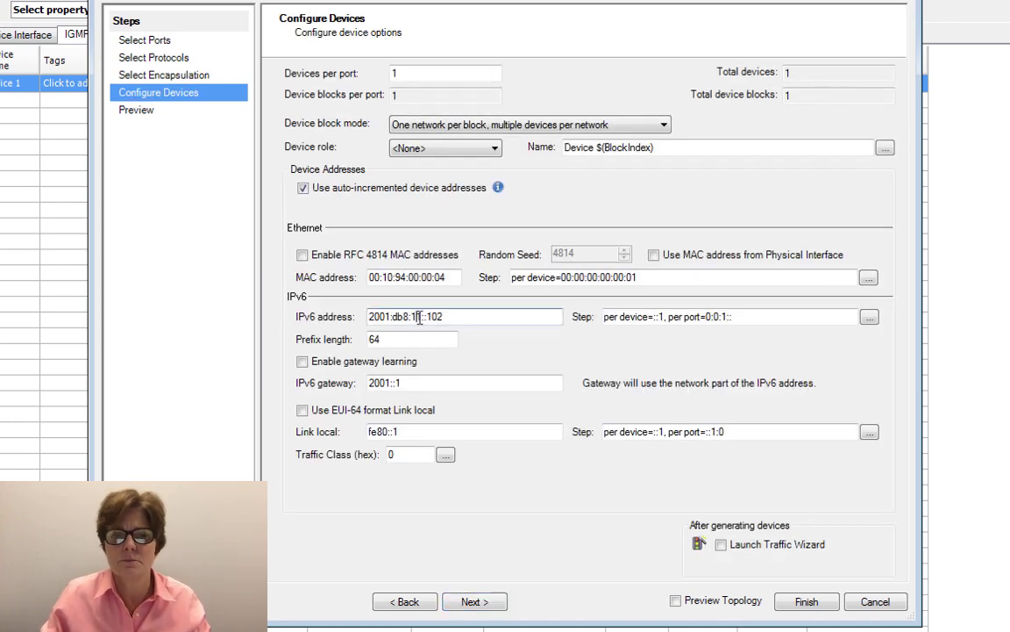
{"action": "key", "text": "BackSpace"}
{"action": "type", "text": "2"}
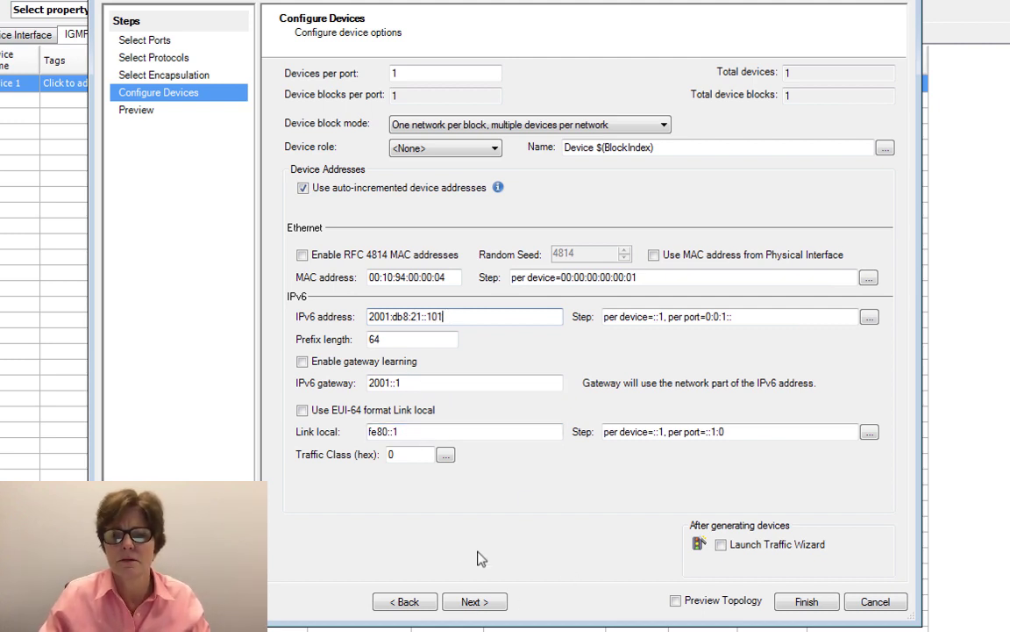
{"action": "left_click", "coordinate": [474, 601]}
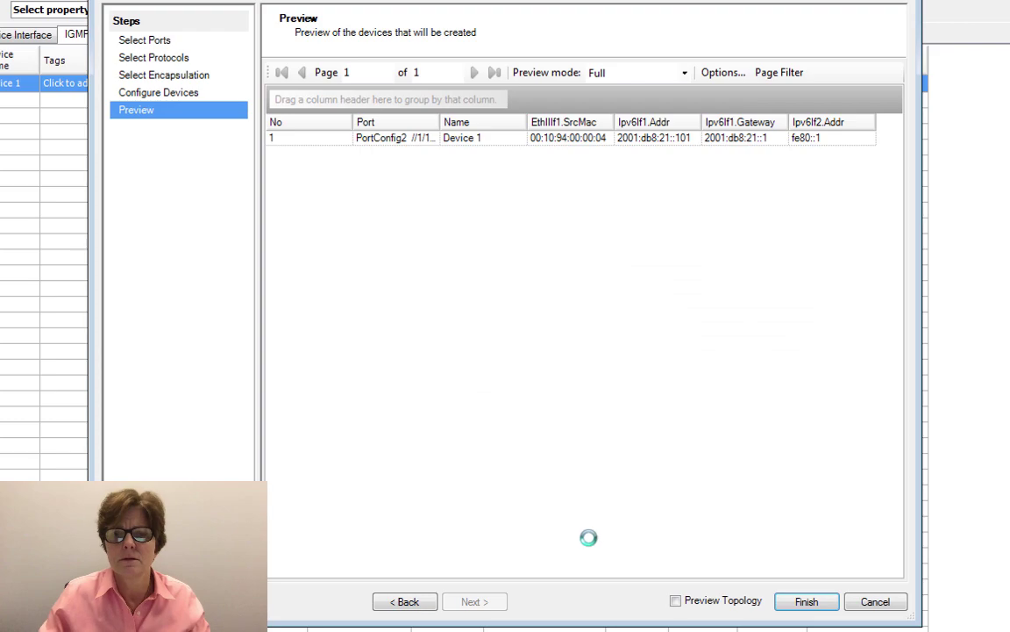
{"action": "left_click", "coordinate": [806, 601]}
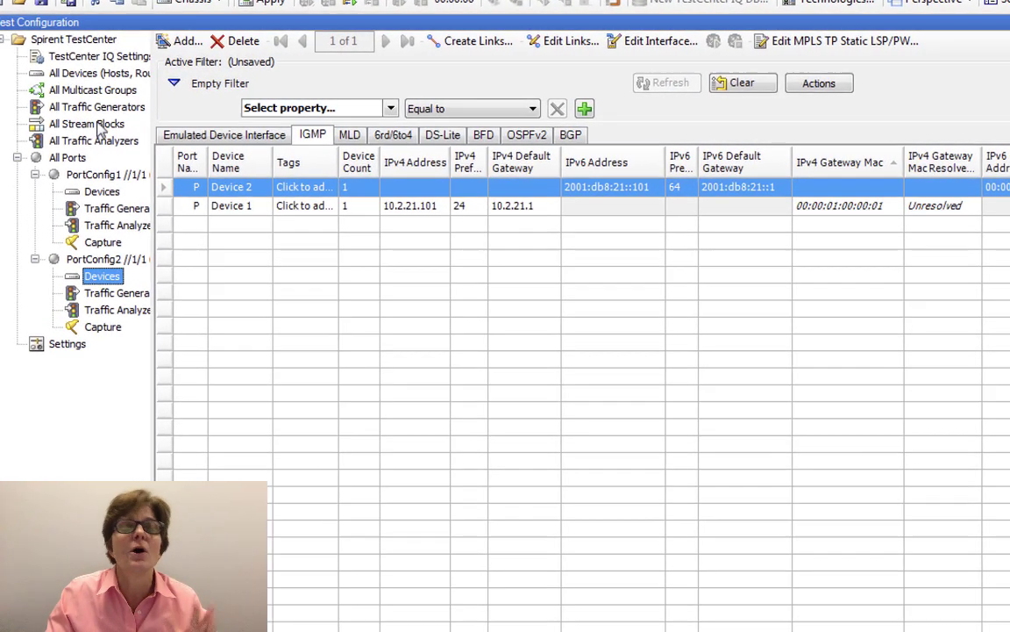
List all devices, widen the Device Name column and rename Device 2 as Host6 port 2.
{"action": "left_click", "coordinate": [94, 75]}
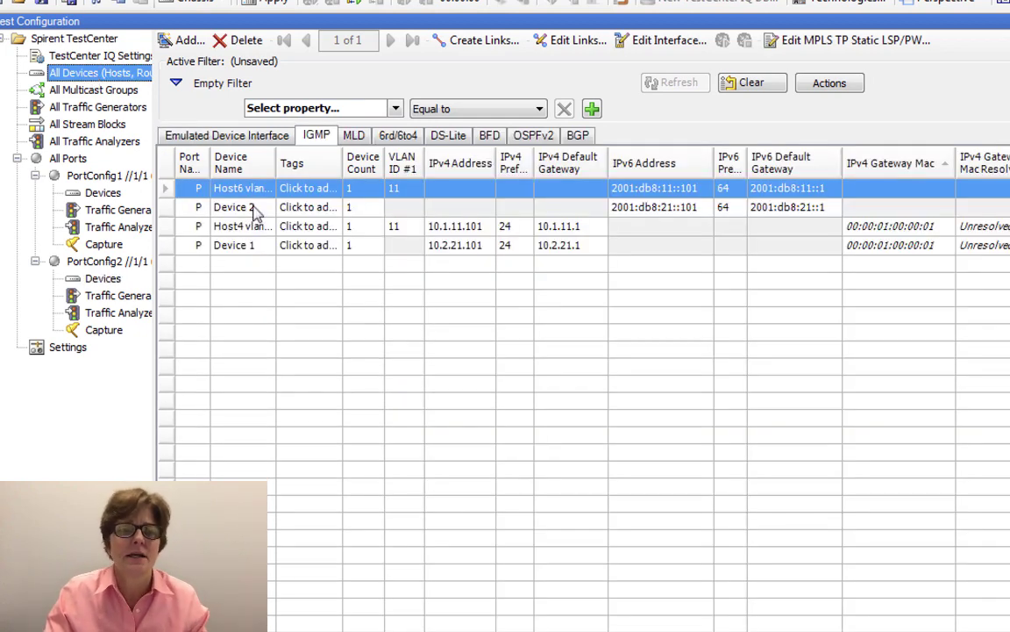
{"action": "left_click_drag", "start_coordinate": [275, 163], "coordinate": [319, 163]}
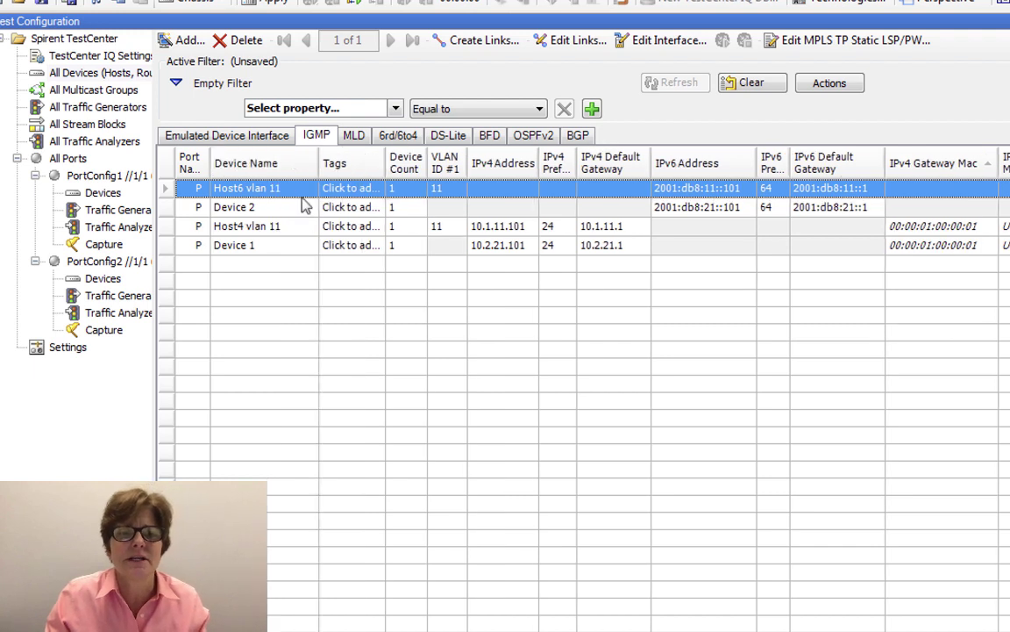
{"action": "double_click", "coordinate": [274, 207]}
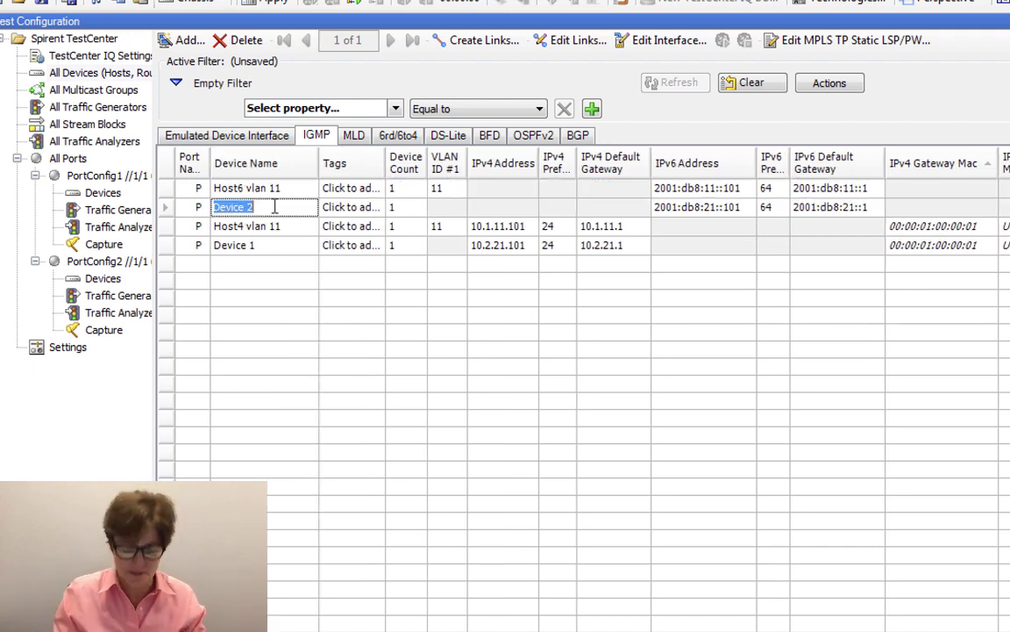
{"action": "type", "text": "Host6"}
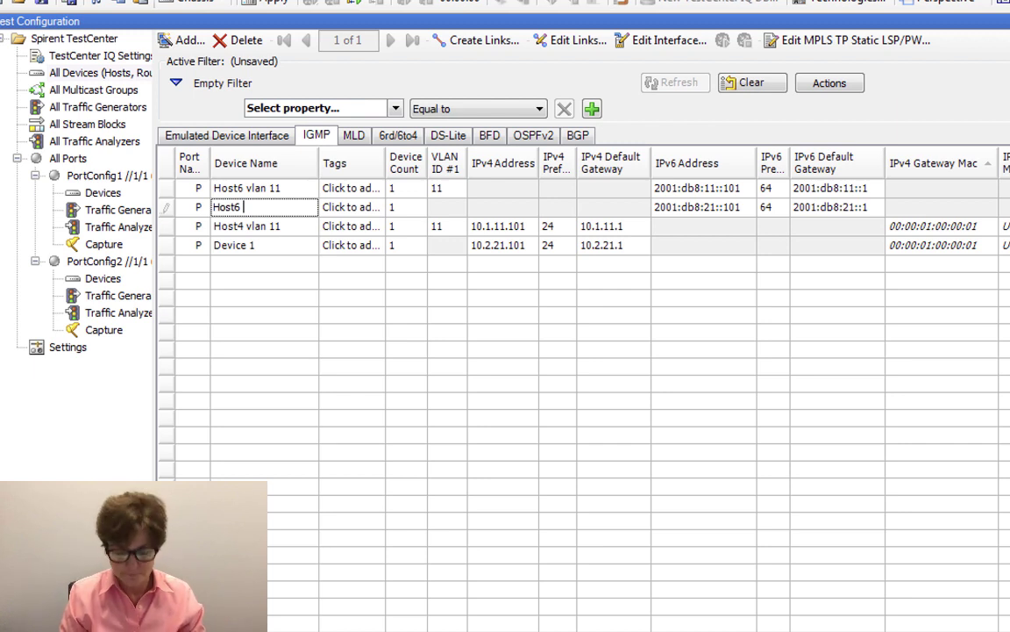
{"action": "type", "text": " port 2"}
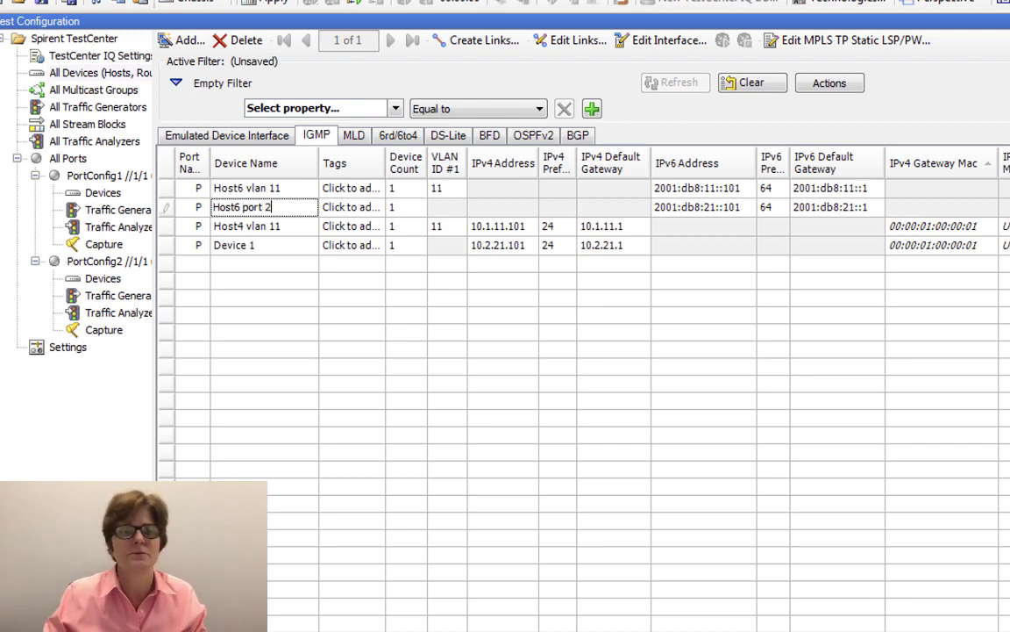
Rename Device 1 as host4 port 2.
{"action": "double_click", "coordinate": [271, 245]}
{"action": "type", "text": "host"}
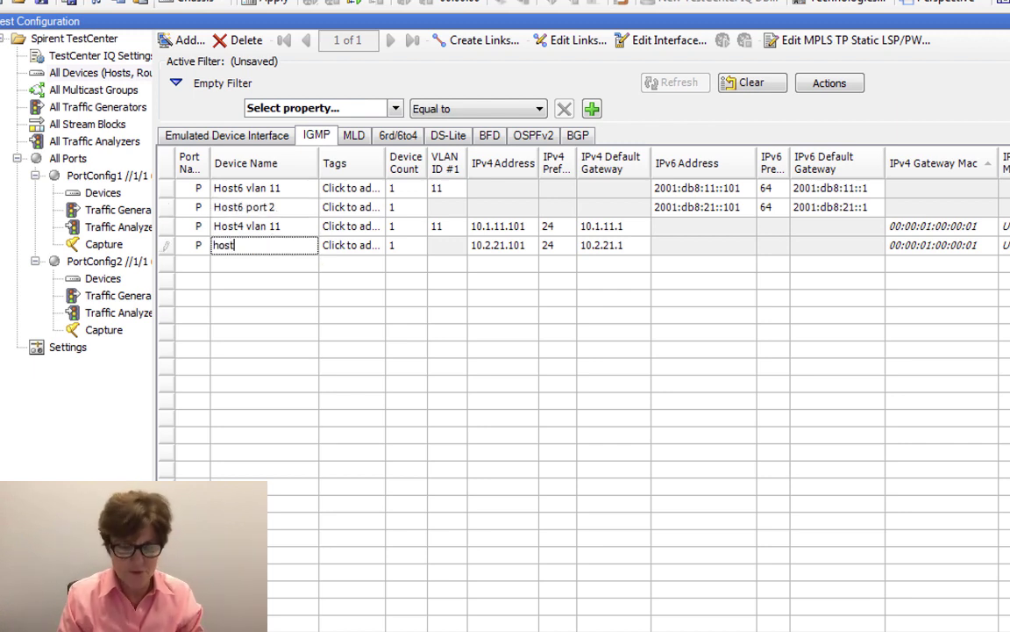
{"action": "type", "text": "4 port 2"}
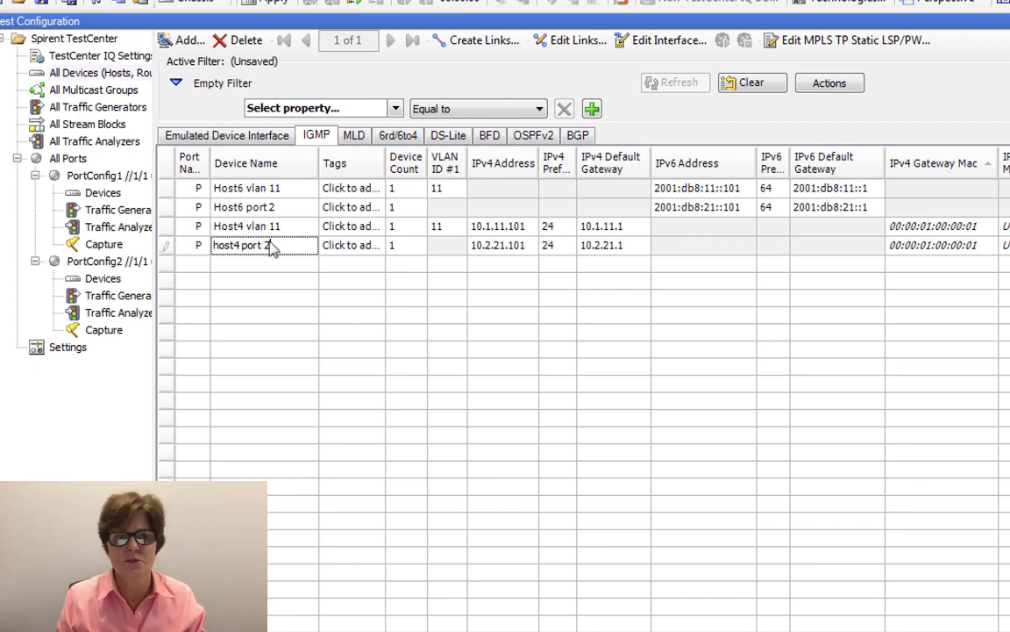
{"action": "key", "text": "Return"}
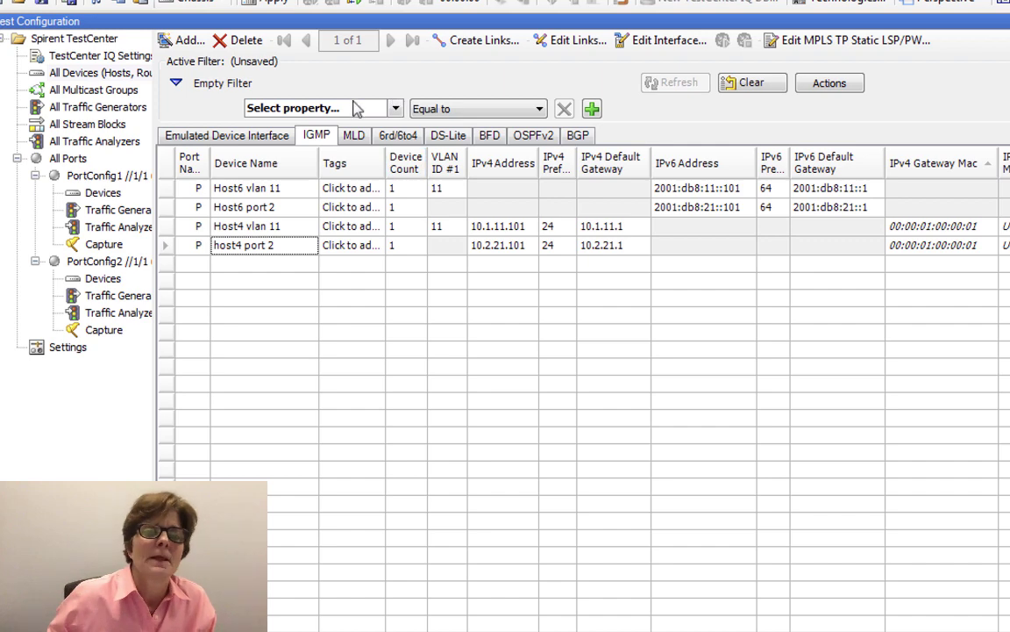
Begin adding bound stream blocks on both ports, with Host4 vlan 11 as source and host4 port 2 as destination.
{"action": "left_click", "coordinate": [102, 124]}
{"action": "left_click", "coordinate": [188, 41]}
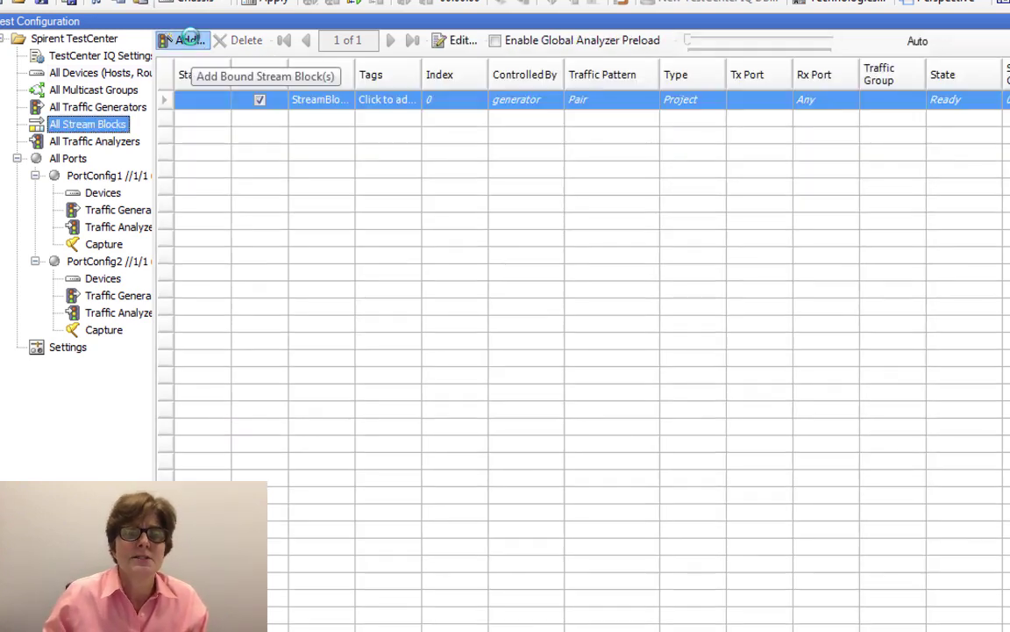
{"action": "left_click", "coordinate": [192, 41]}
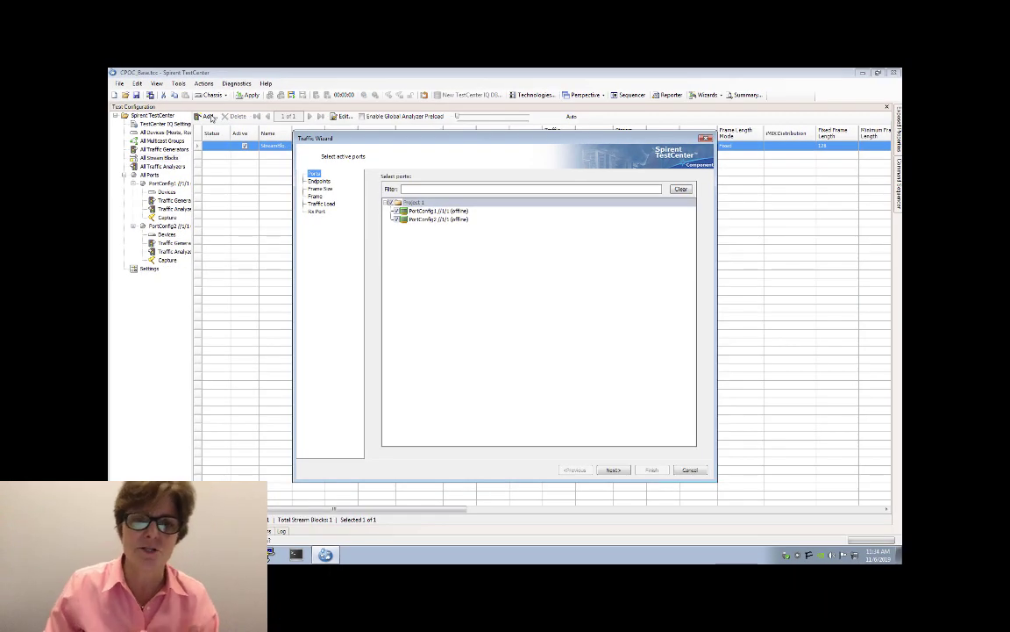
{"action": "left_click", "coordinate": [614, 470]}
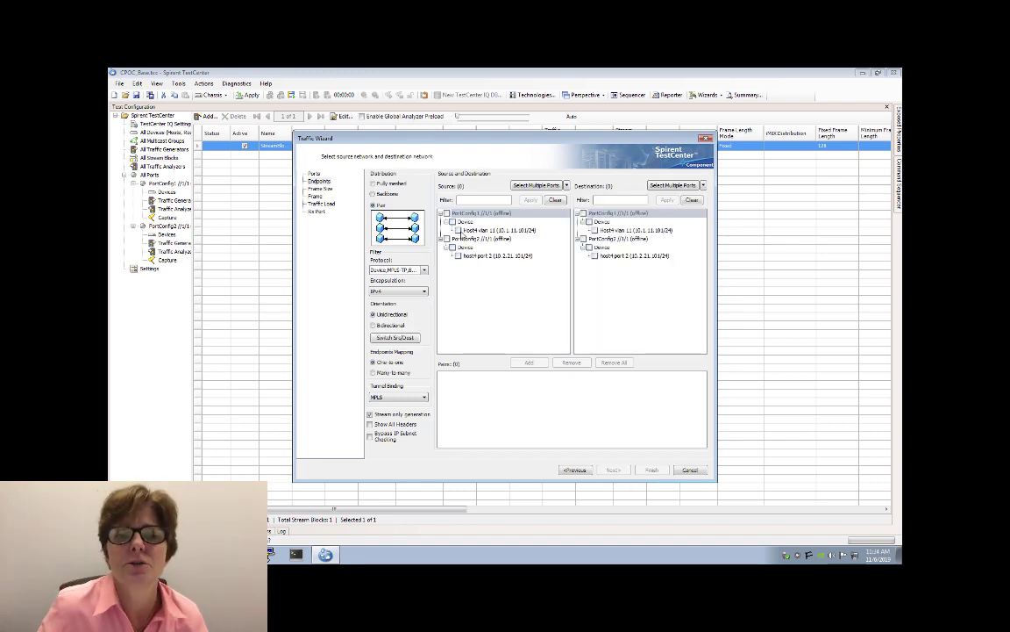
{"action": "left_click", "coordinate": [458, 230]}
{"action": "left_click", "coordinate": [594, 255]}
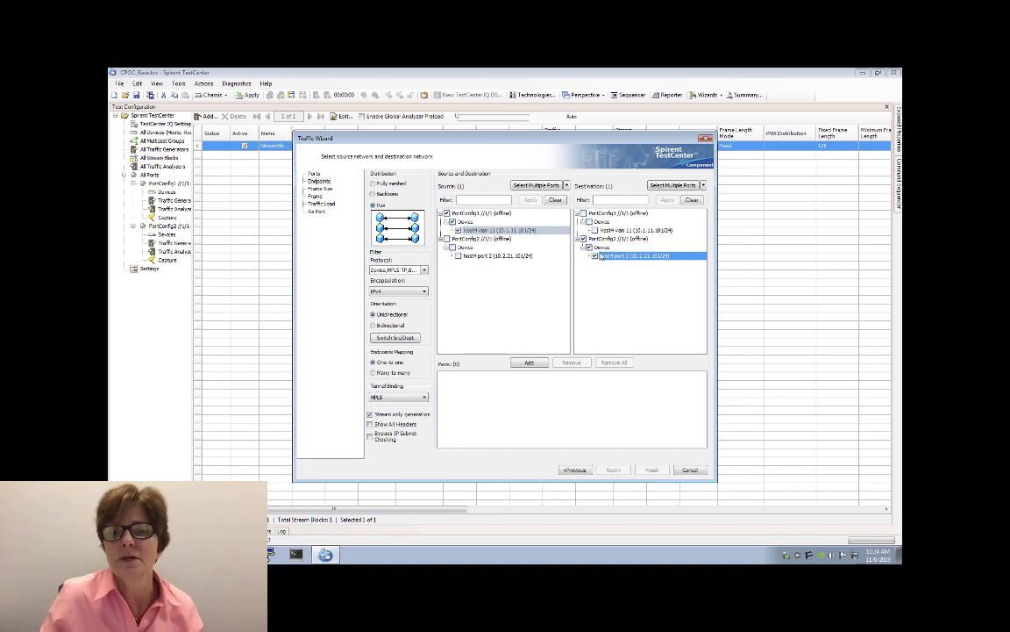
Make the IPv4 traffic bidirectional with all headers shown, and add the selected endpoints as a pair.
{"action": "left_click", "coordinate": [373, 324]}
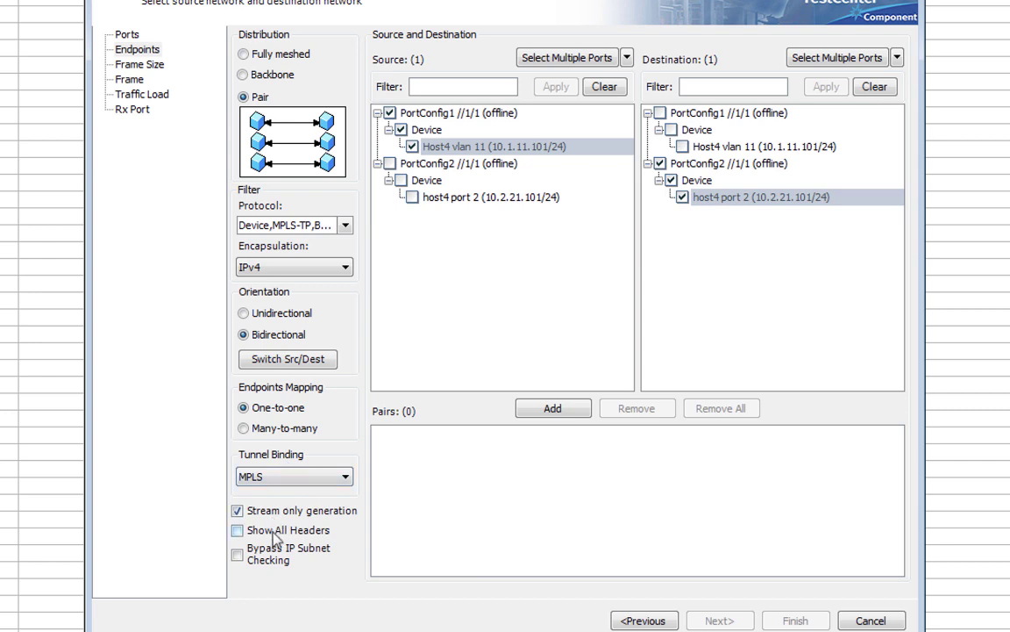
{"action": "left_click", "coordinate": [370, 424]}
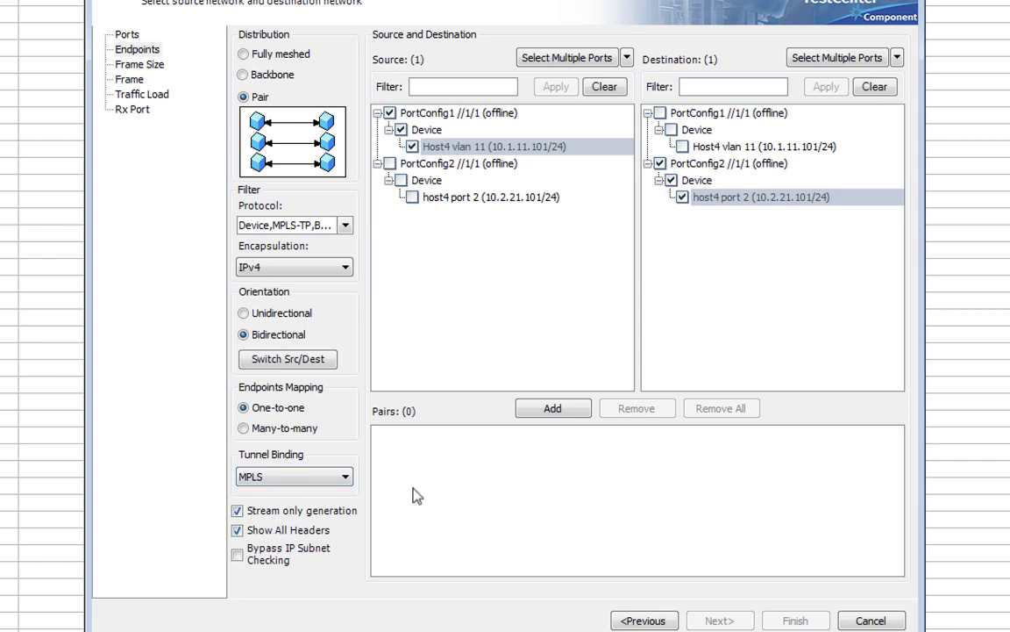
{"action": "left_click", "coordinate": [553, 408]}
{"action": "left_click", "coordinate": [717, 620]}
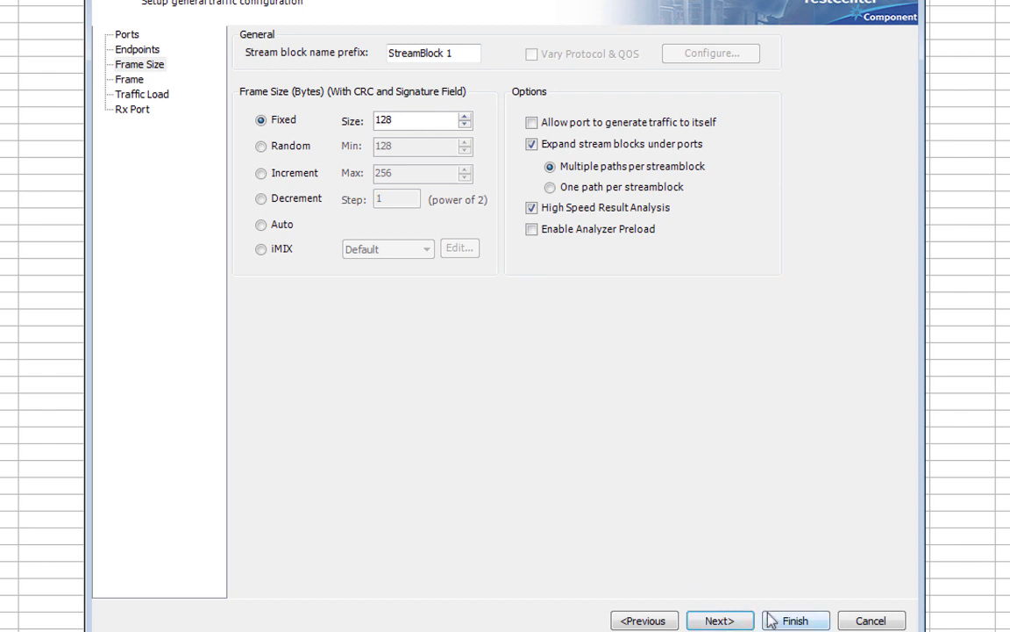
Schedule load per streamblock at a fixed 1000 frames/sec, keeping the default frame settings, and finish creating the IPv4 stream blocks.
{"action": "left_click", "coordinate": [734, 621]}
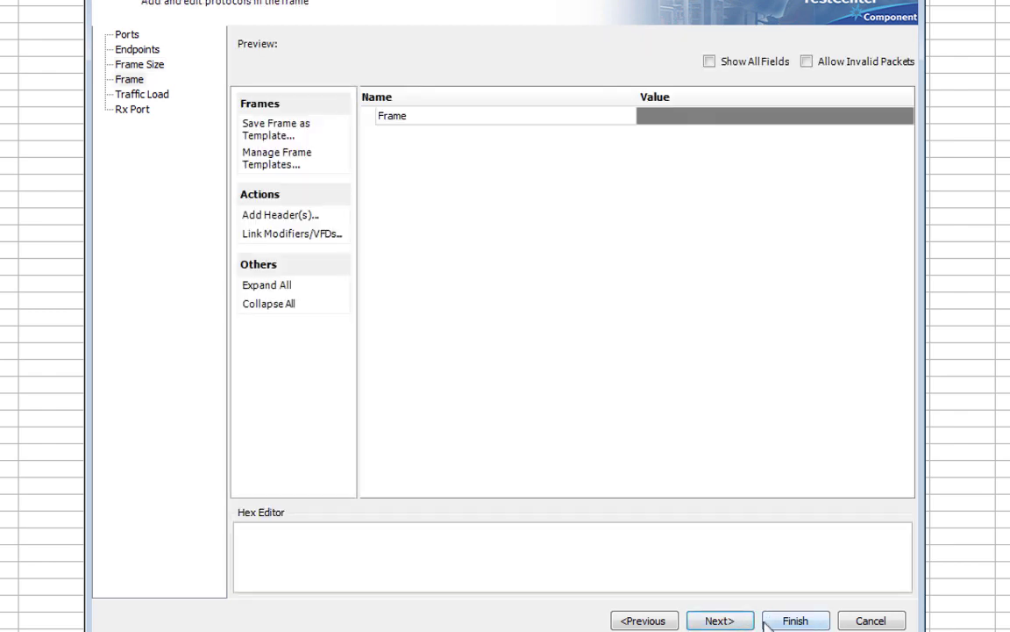
{"action": "left_click", "coordinate": [720, 621]}
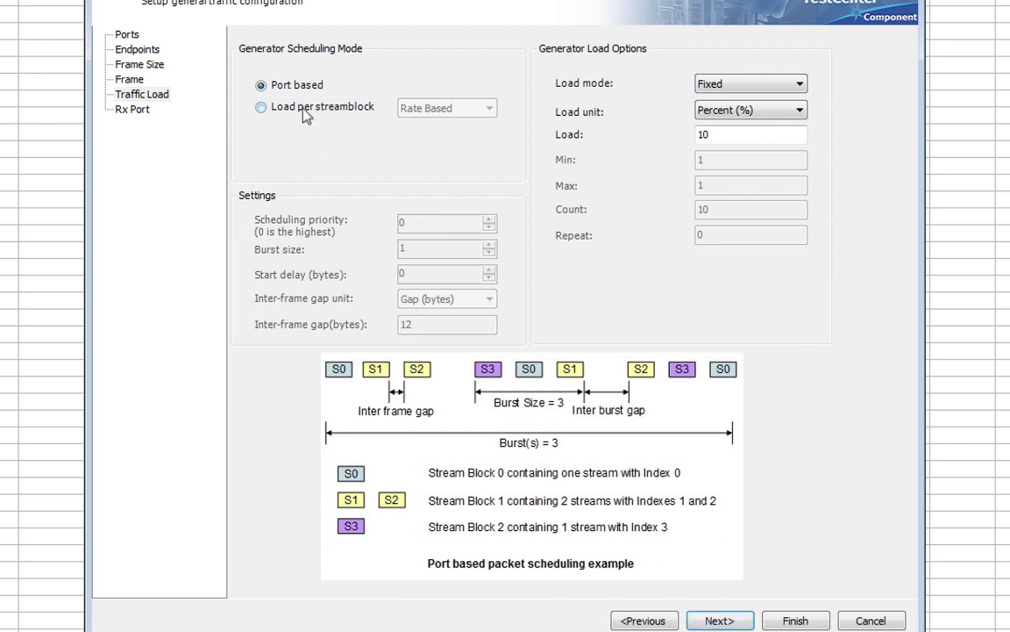
{"action": "left_click", "coordinate": [304, 109]}
{"action": "left_click", "coordinate": [737, 84]}
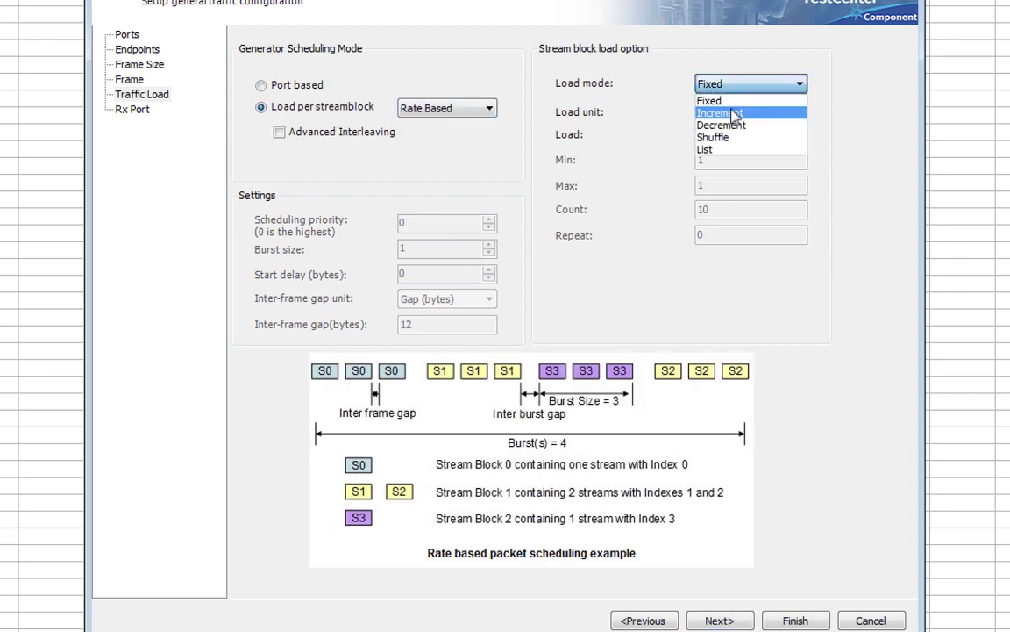
{"action": "left_click", "coordinate": [712, 101]}
{"action": "left_click", "coordinate": [750, 110]}
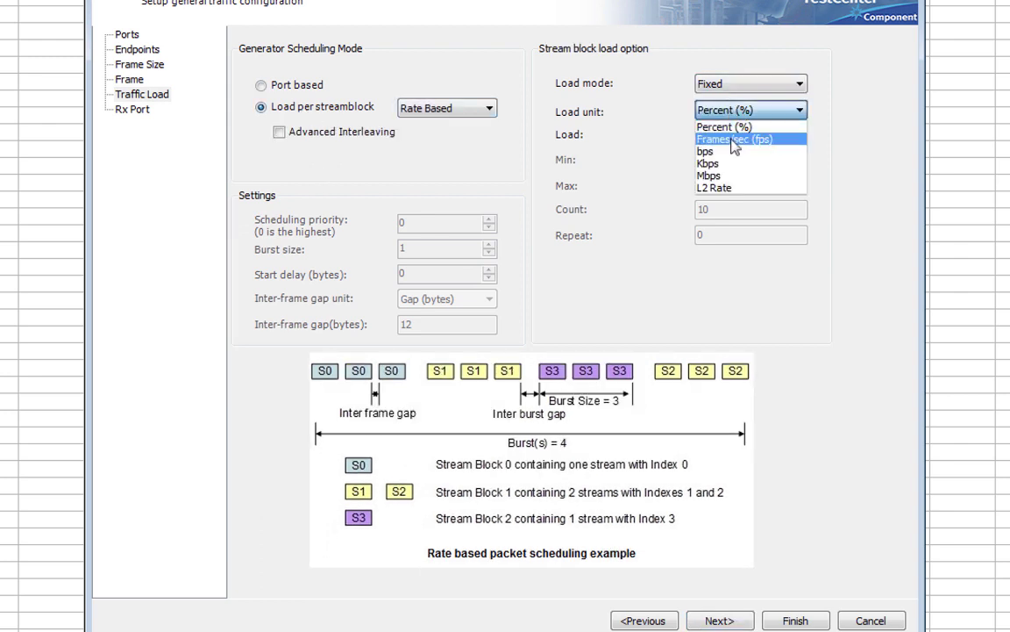
{"action": "left_click", "coordinate": [733, 140]}
{"action": "left_click", "coordinate": [722, 136]}
{"action": "type", "text": "000"}
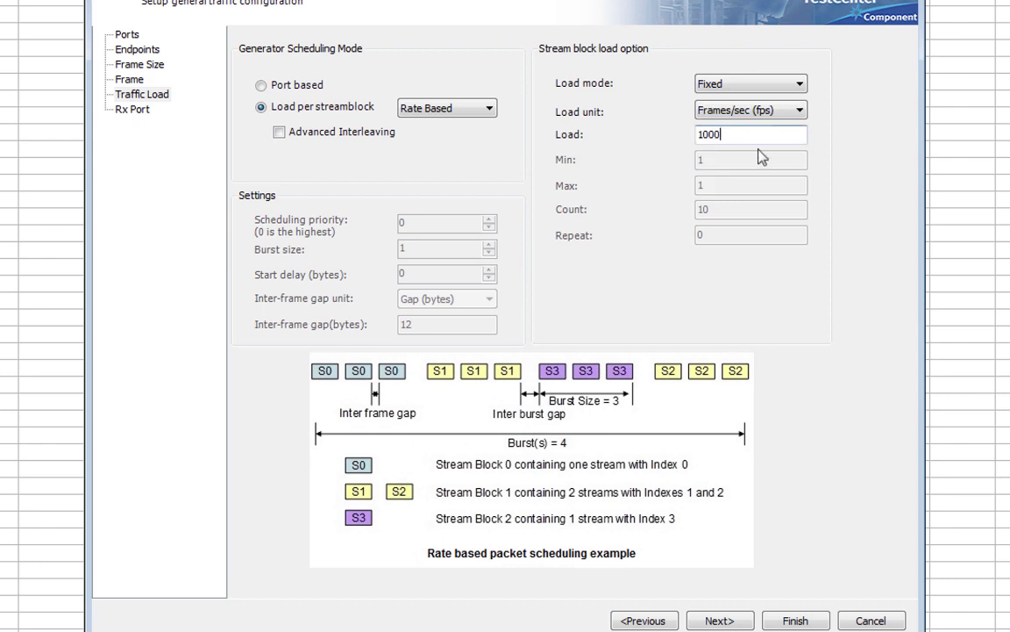
{"action": "left_click", "coordinate": [727, 620]}
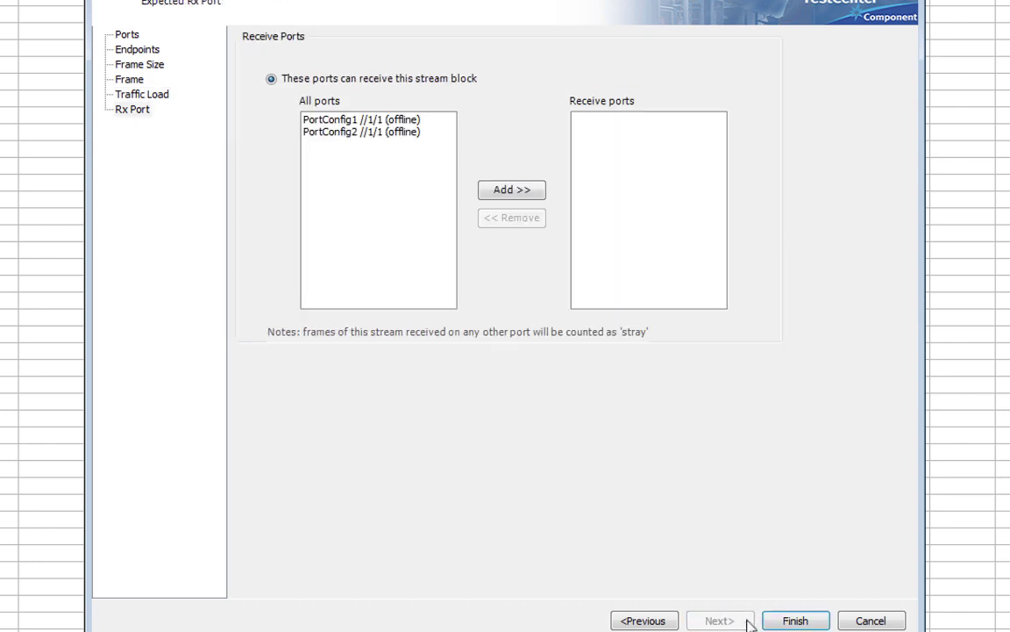
{"action": "left_click", "coordinate": [796, 620]}
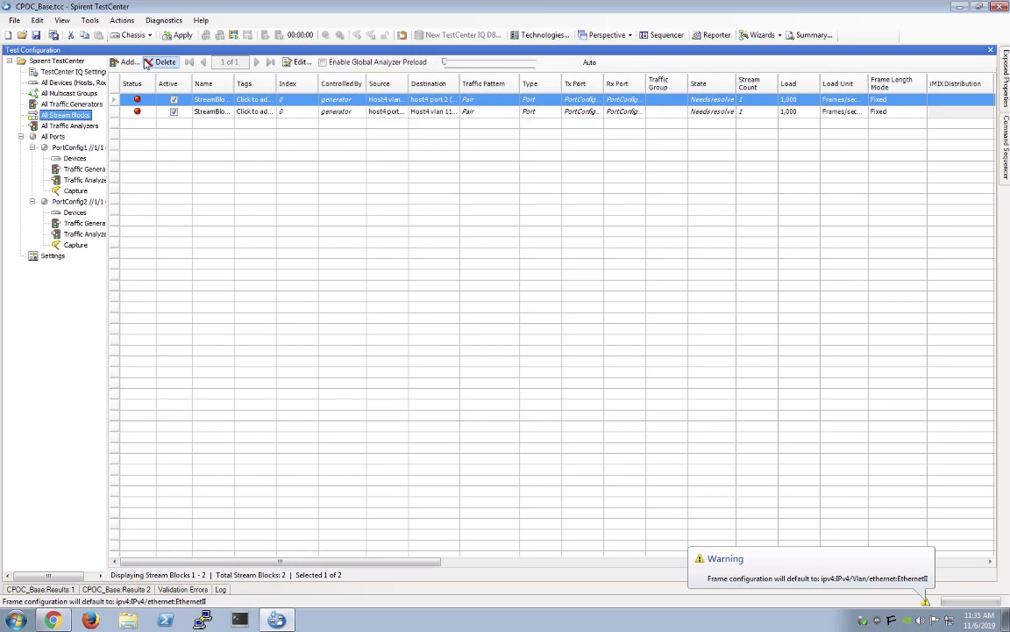
Begin adding more bound stream blocks with IPv6 encapsulation, Host6 vlan 11 as source and Host6 port 2 as destination.
{"action": "left_click", "coordinate": [129, 62]}
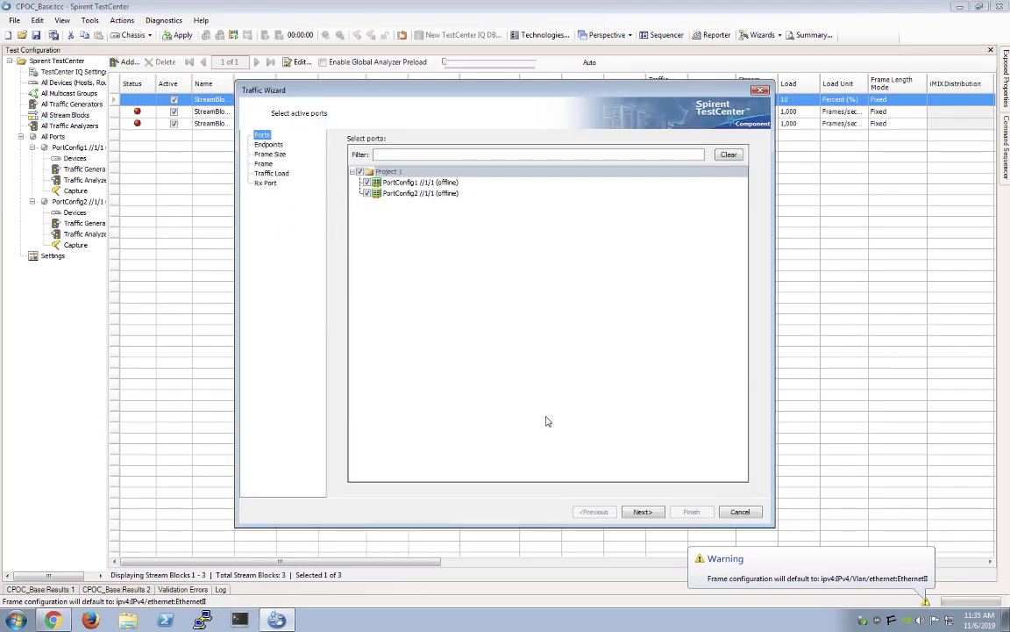
{"action": "left_click", "coordinate": [643, 512]}
{"action": "left_click", "coordinate": [357, 288]}
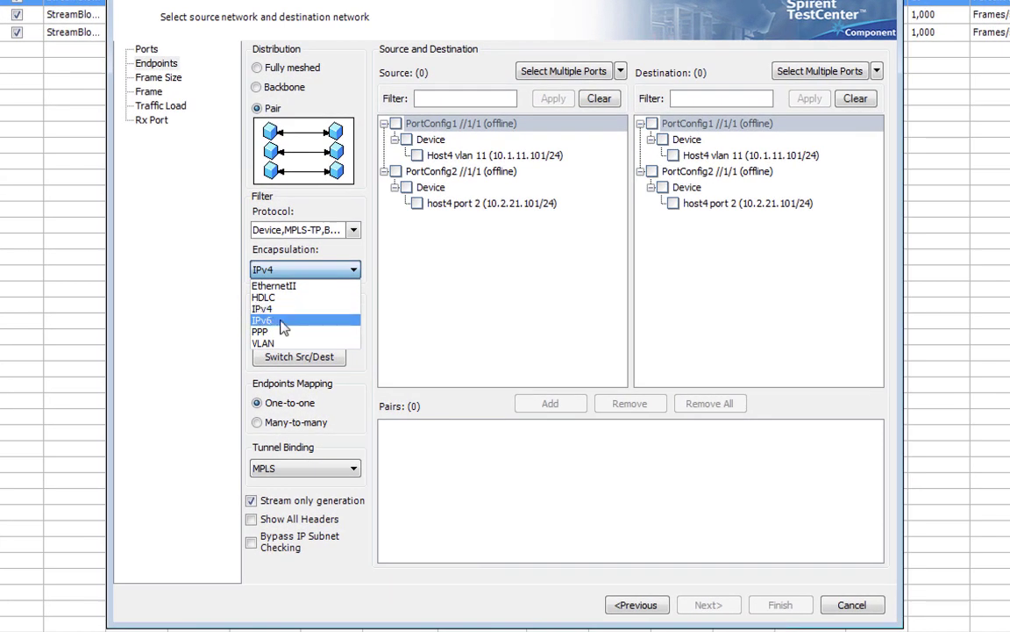
{"action": "left_click", "coordinate": [280, 321]}
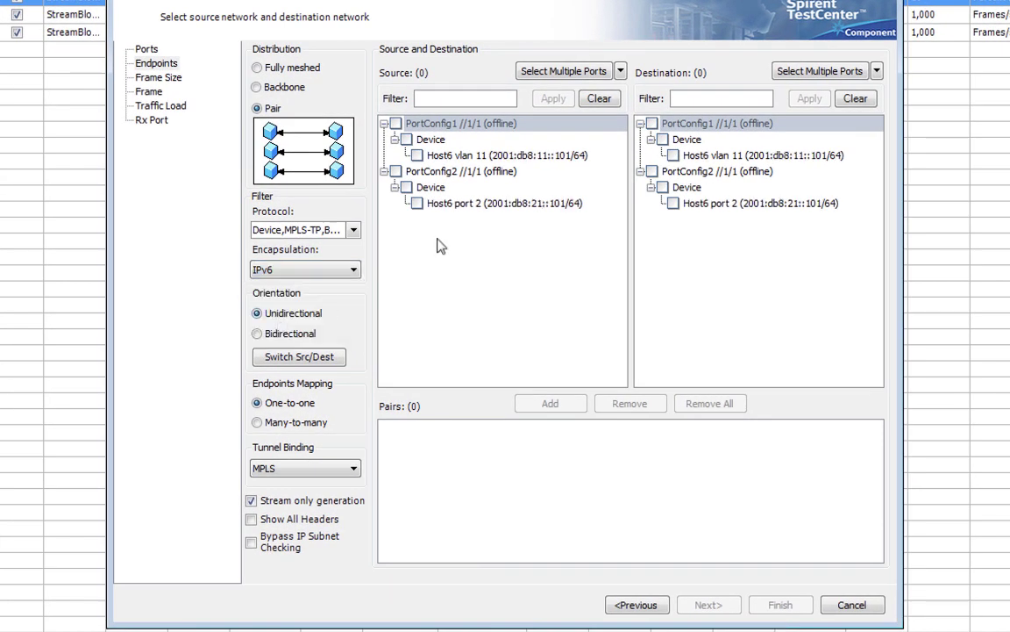
{"action": "left_click", "coordinate": [418, 155]}
{"action": "left_click", "coordinate": [673, 203]}
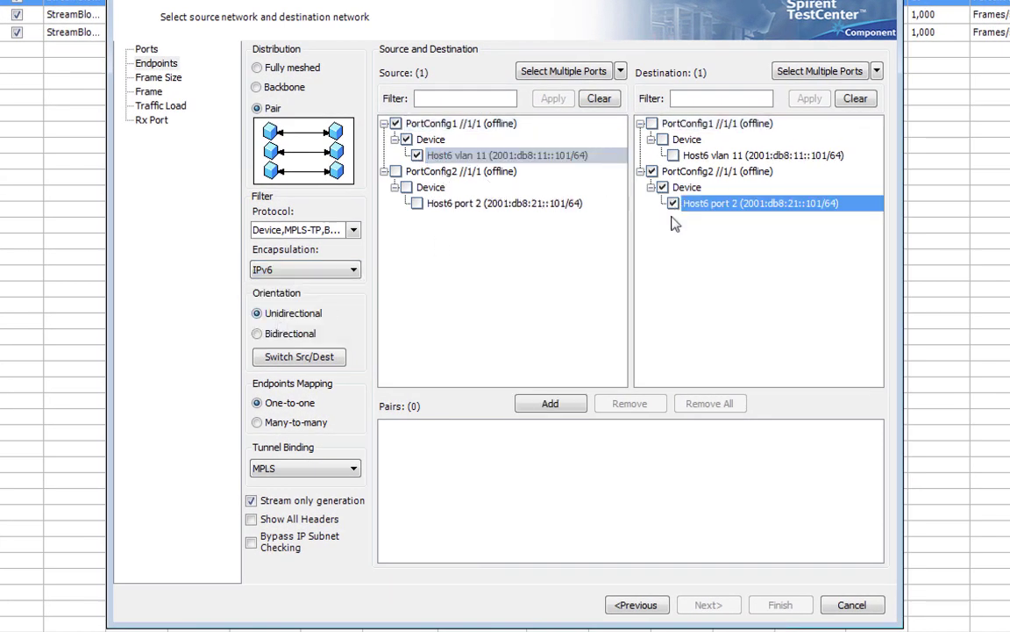
Make the IPv6 traffic bidirectional with all headers shown, and add the selected hosts as a pair.
{"action": "left_click", "coordinate": [257, 333]}
{"action": "left_click", "coordinate": [252, 519]}
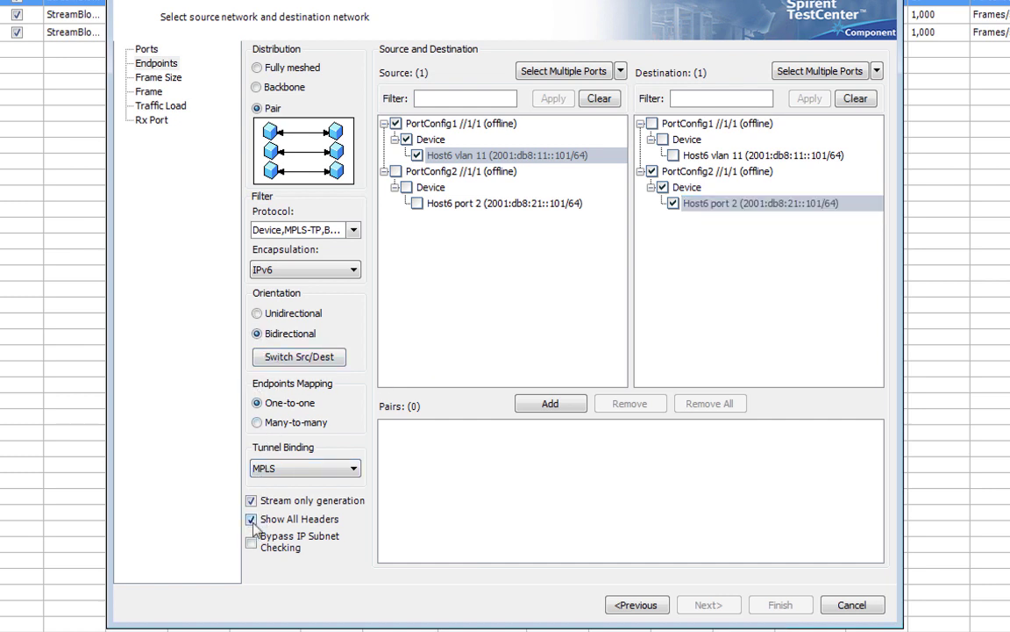
{"action": "left_click", "coordinate": [535, 408]}
{"action": "left_click", "coordinate": [727, 607]}
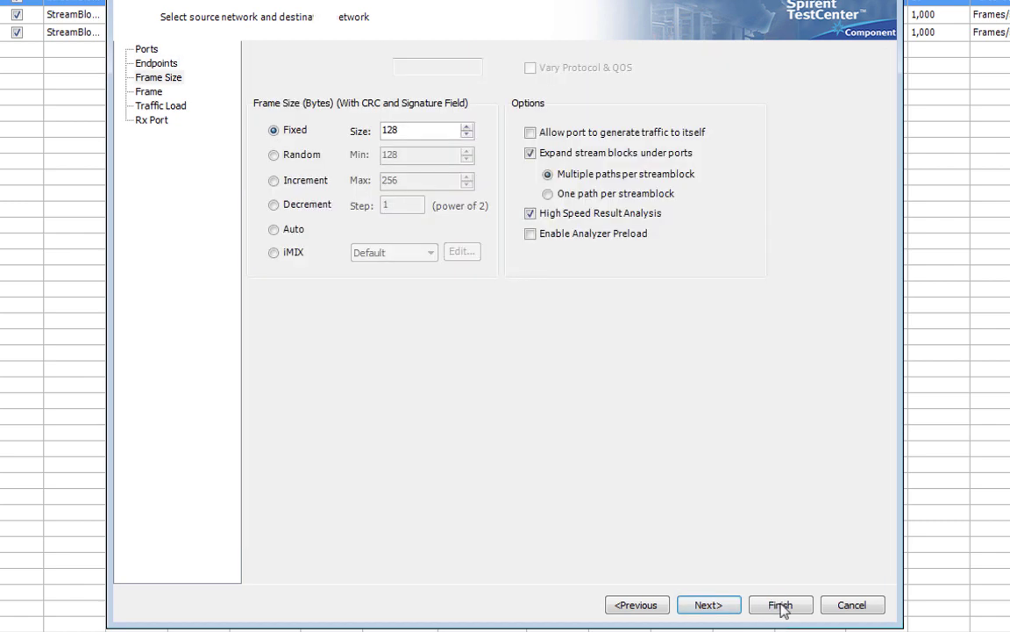
Set the load per streamblock to 1000 frames/sec and finish creating the IPv6 stream blocks without overwriting the existing configuration.
{"action": "left_click", "coordinate": [721, 607]}
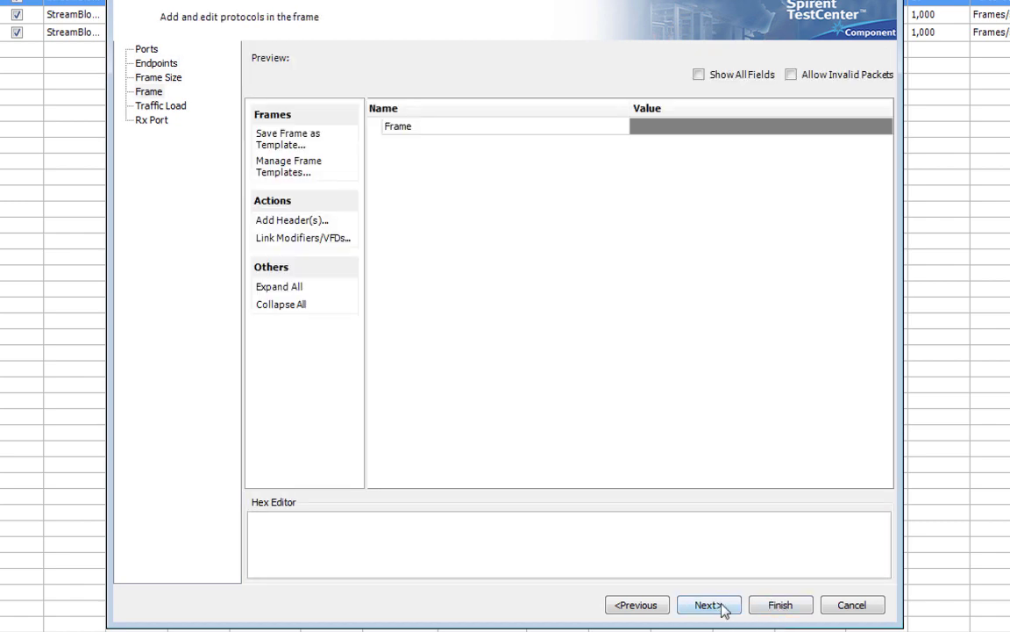
{"action": "left_click", "coordinate": [721, 607]}
{"action": "left_click", "coordinate": [326, 118]}
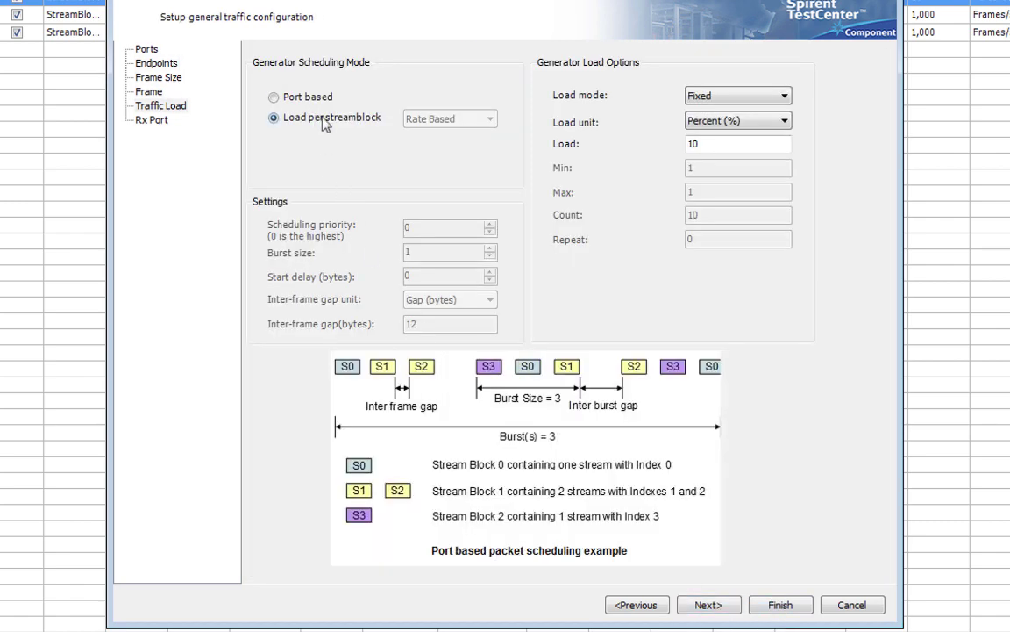
{"action": "left_click", "coordinate": [718, 121]}
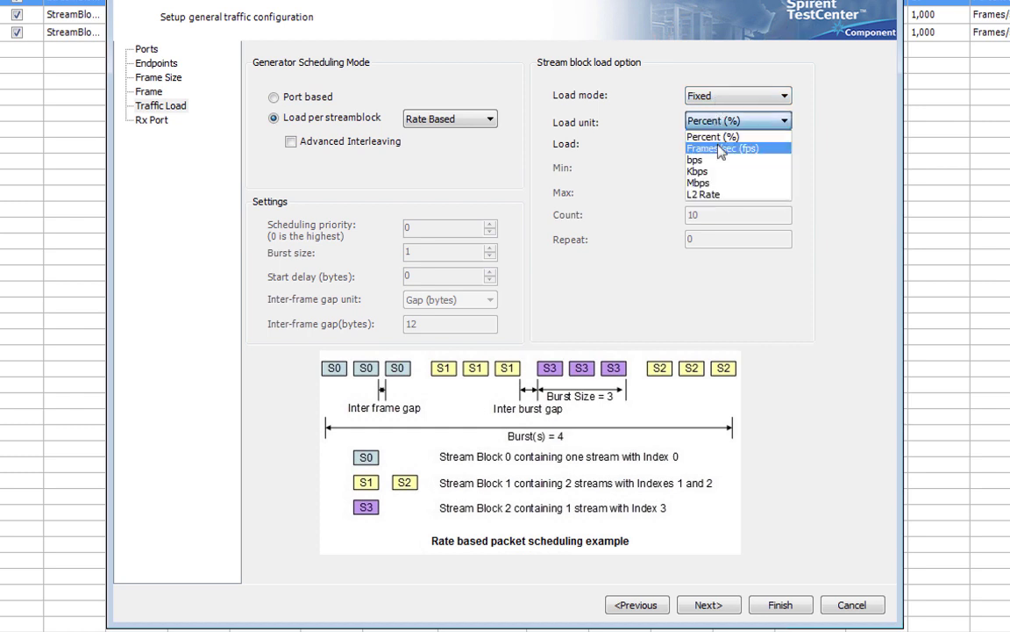
{"action": "left_click", "coordinate": [723, 149]}
{"action": "left_click", "coordinate": [710, 146]}
{"action": "type", "text": "000"}
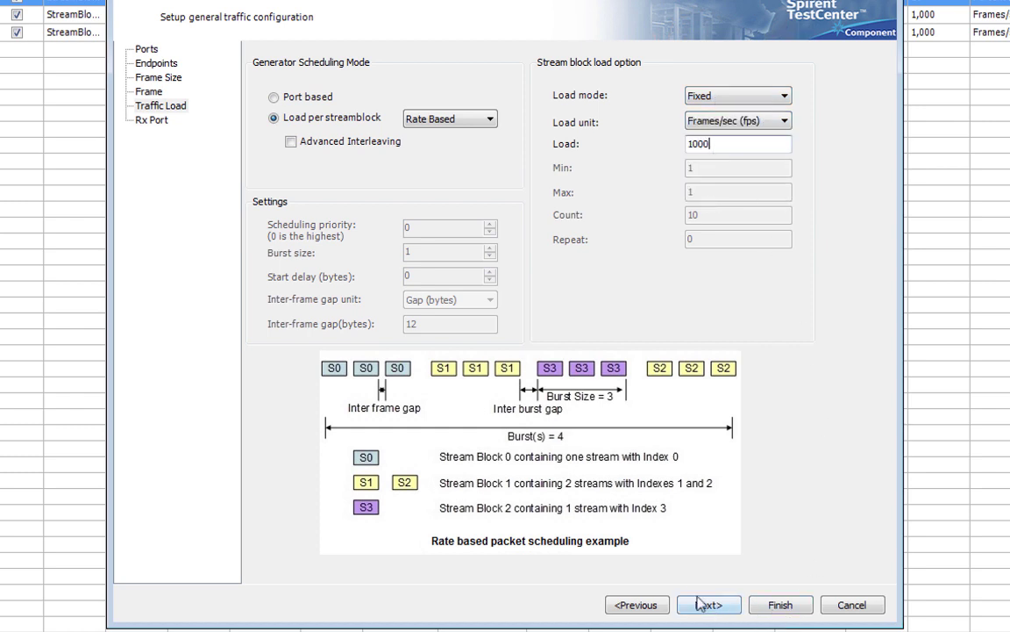
{"action": "left_click", "coordinate": [709, 604]}
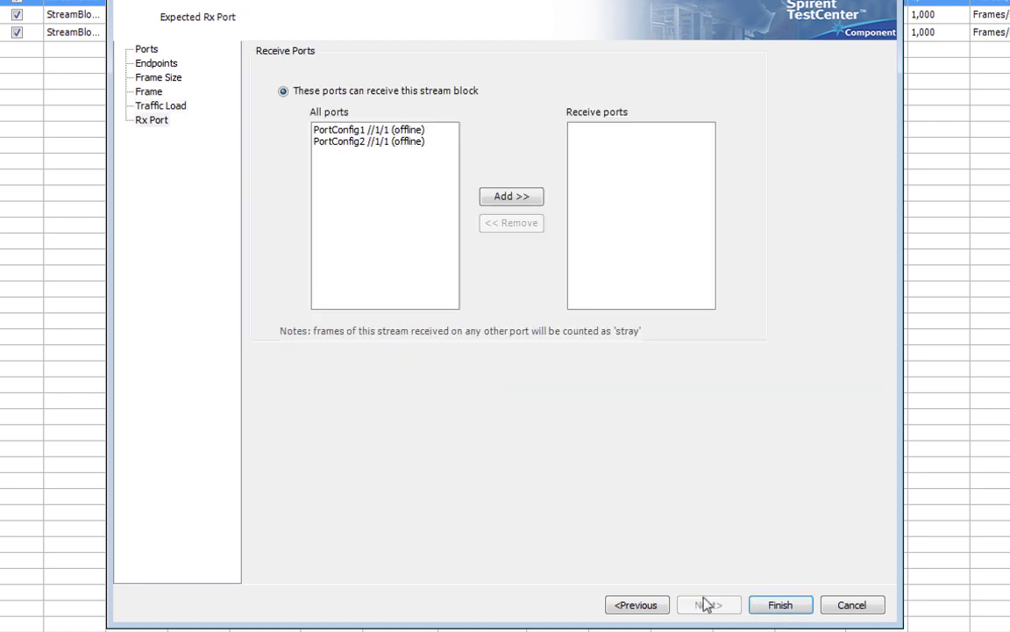
{"action": "left_click", "coordinate": [783, 607]}
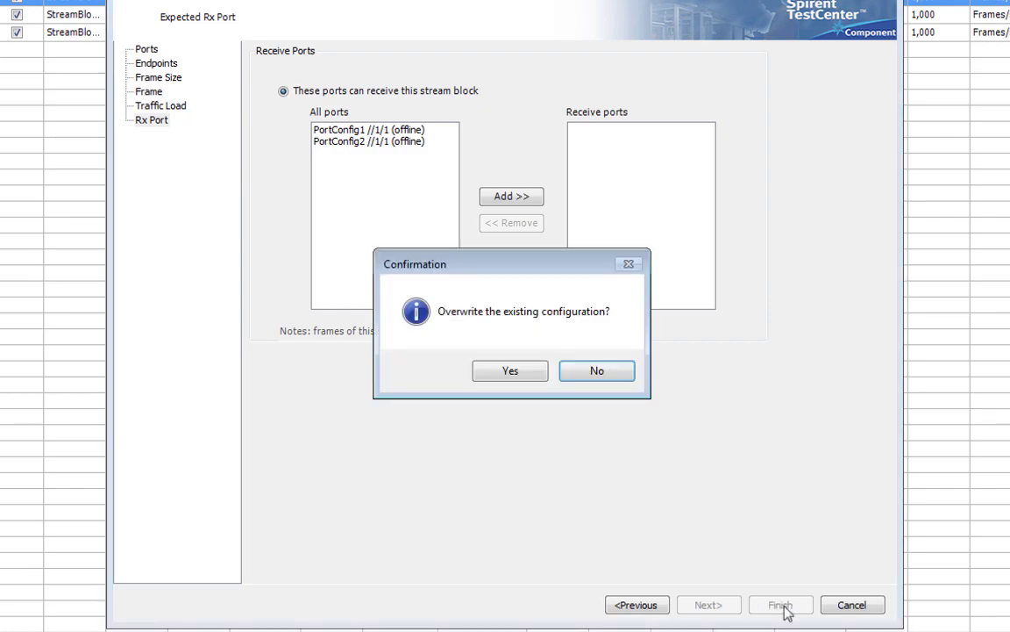
{"action": "left_click", "coordinate": [610, 371]}
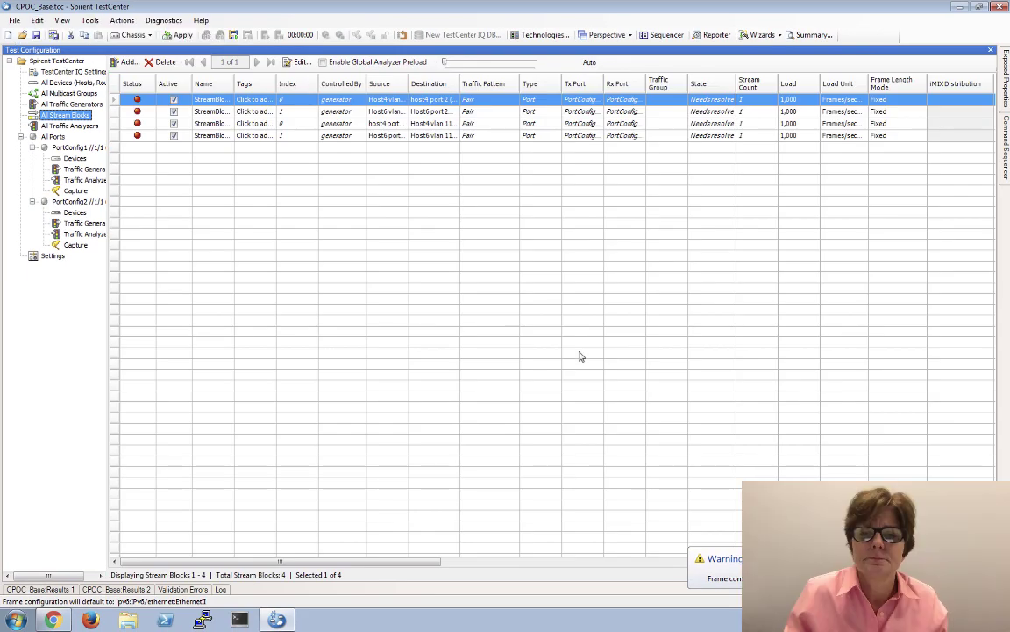
Widen the Name column to fit the full stream block names and remove the Controlled By column.
{"action": "left_click_drag", "start_coordinate": [235, 83], "coordinate": [230, 83]}
{"action": "double_click", "coordinate": [230, 84]}
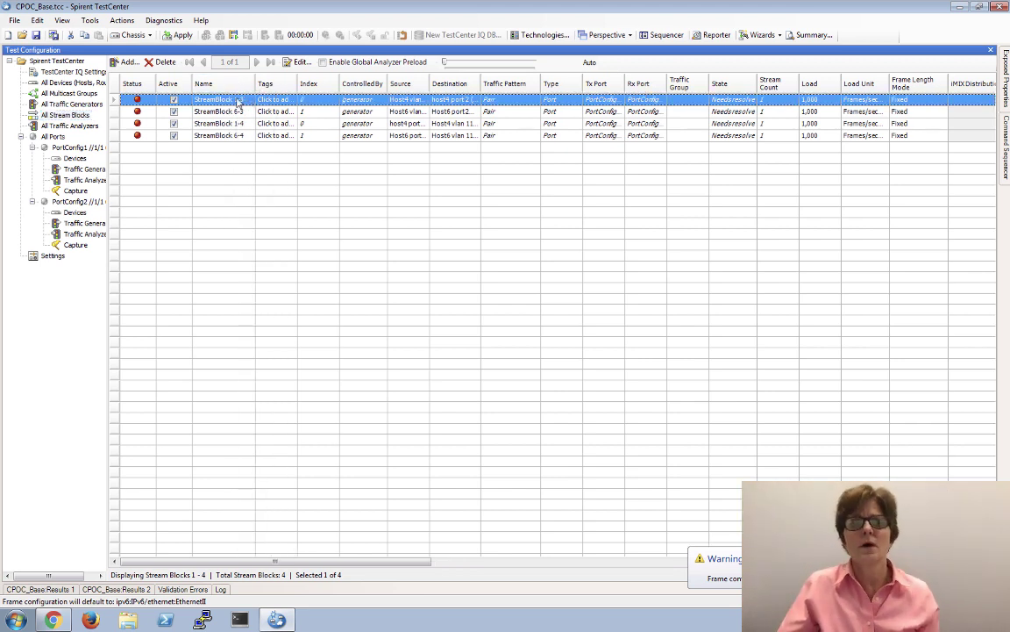
{"action": "left_click_drag", "start_coordinate": [253, 84], "coordinate": [276, 83]}
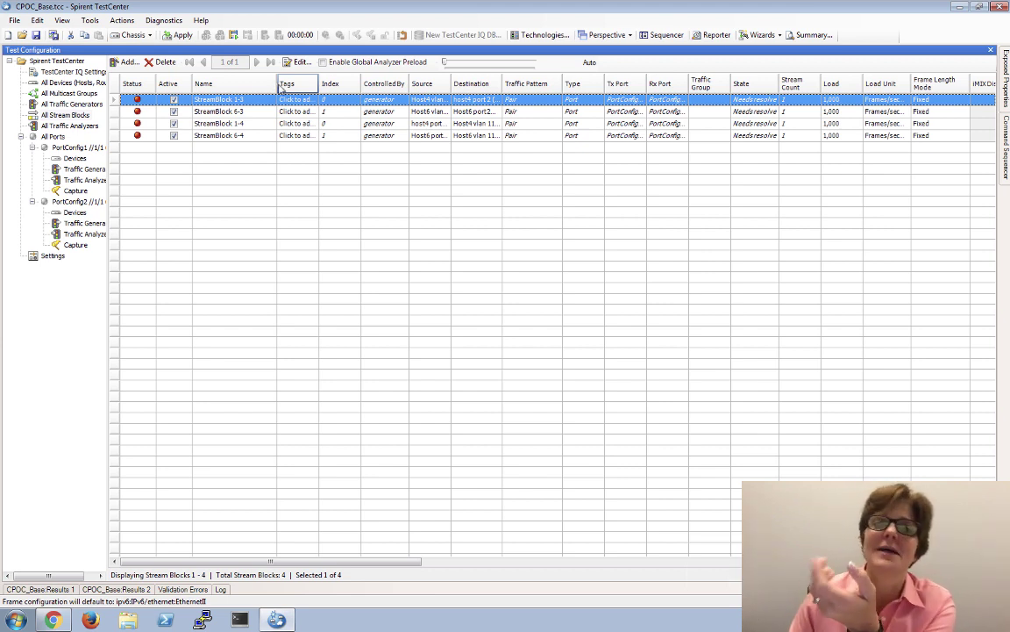
{"action": "left_click_drag", "start_coordinate": [277, 85], "coordinate": [253, 84]}
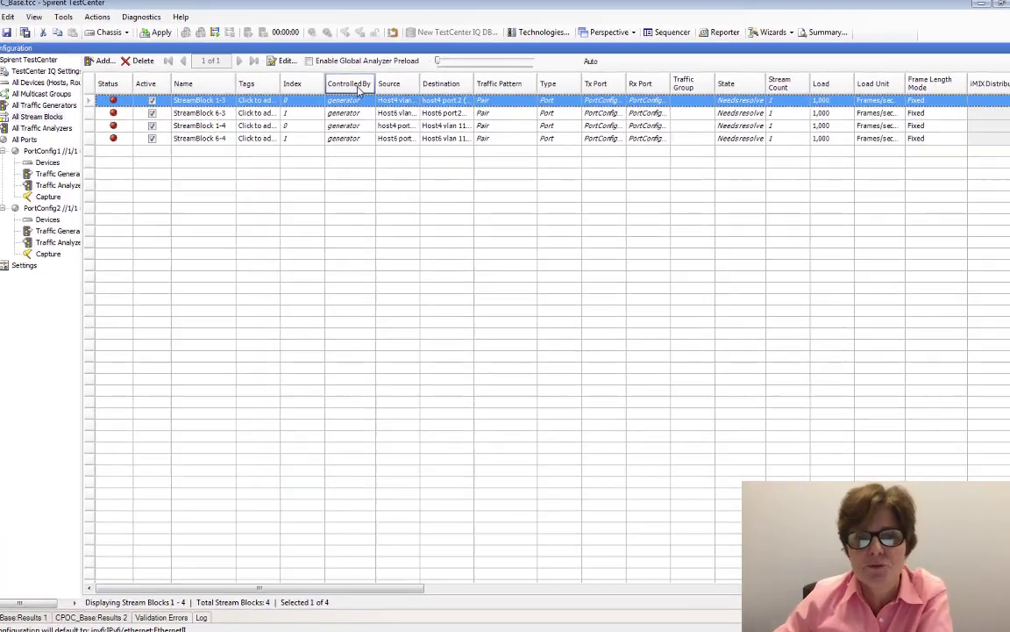
{"action": "right_click", "coordinate": [373, 85]}
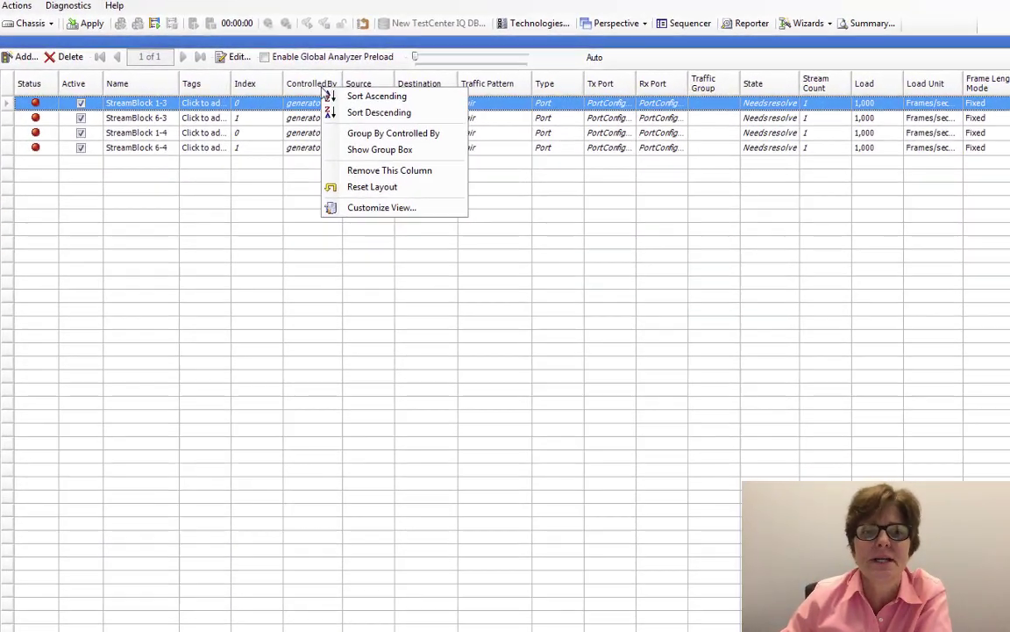
{"action": "left_click", "coordinate": [379, 172]}
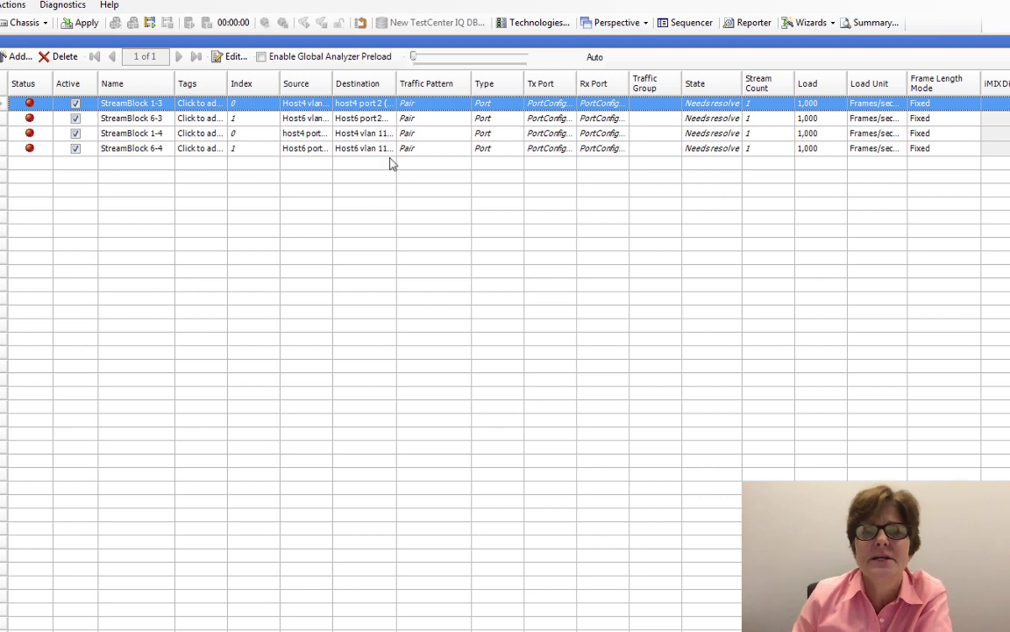
Remove the Traffic Pattern, Type and Traffic Group columns from the stream blocks table.
{"action": "right_click", "coordinate": [432, 91]}
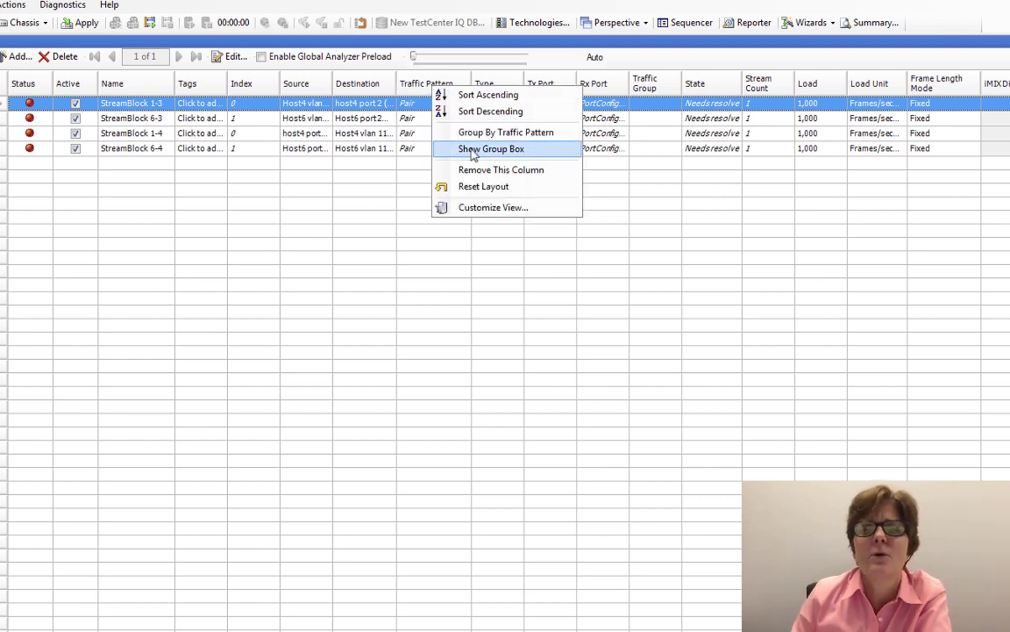
{"action": "left_click", "coordinate": [442, 169]}
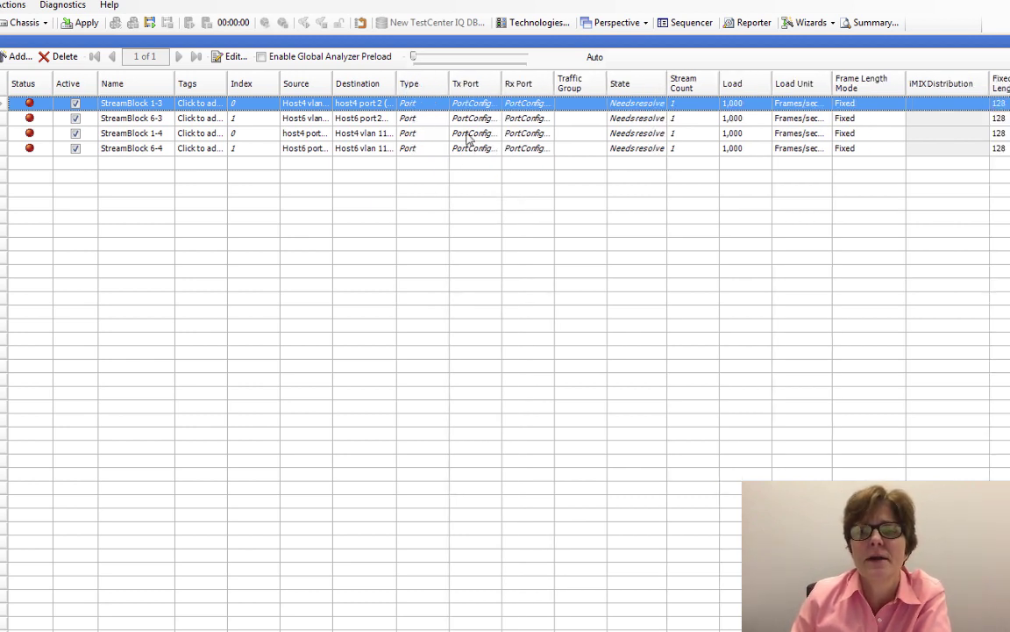
{"action": "right_click", "coordinate": [422, 87]}
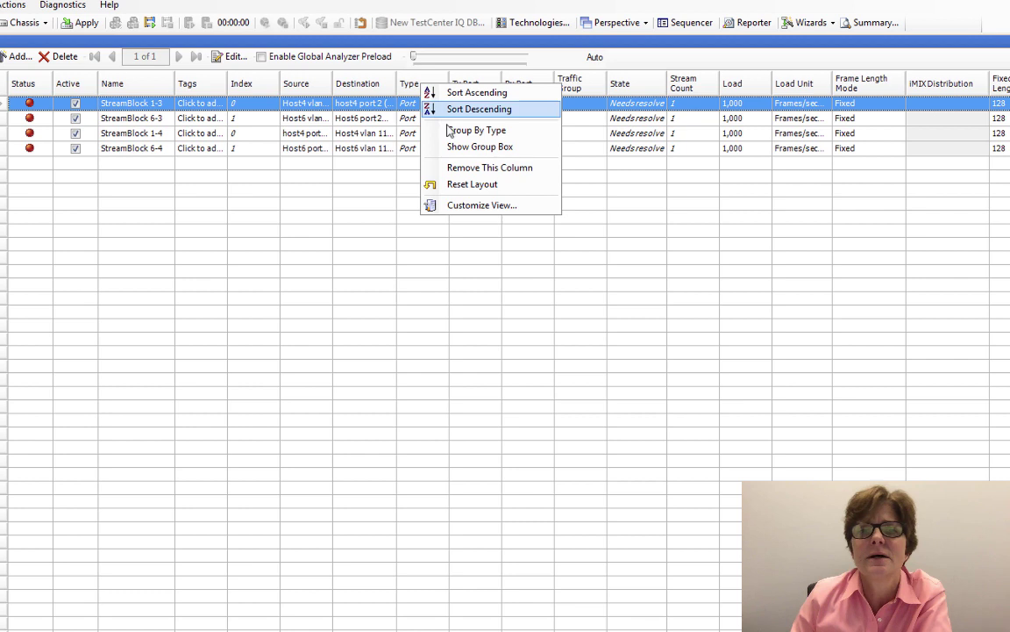
{"action": "left_click", "coordinate": [479, 167]}
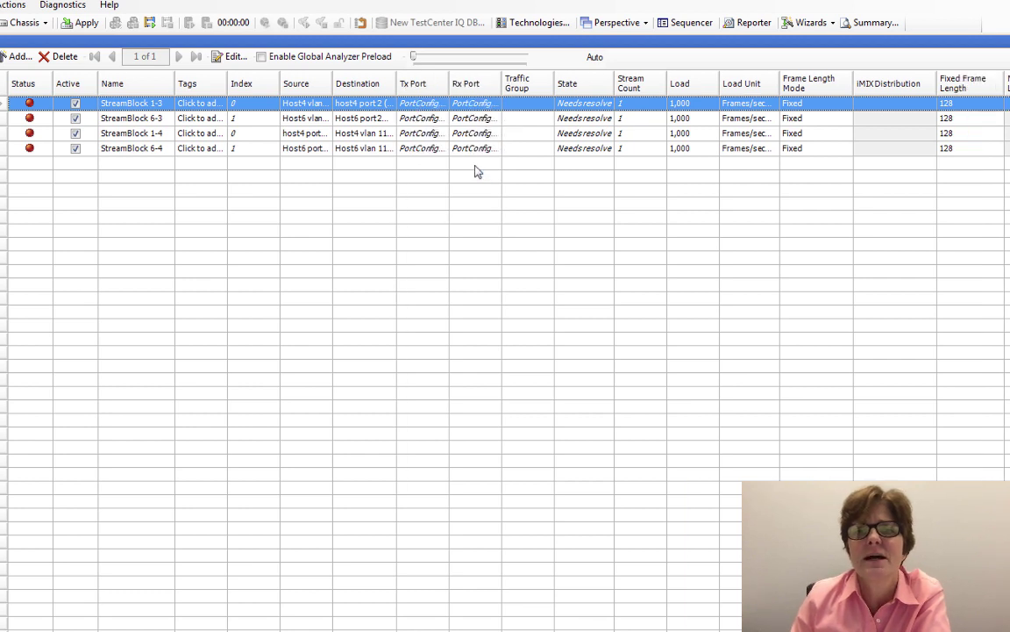
{"action": "right_click", "coordinate": [517, 84]}
{"action": "left_click", "coordinate": [558, 165]}
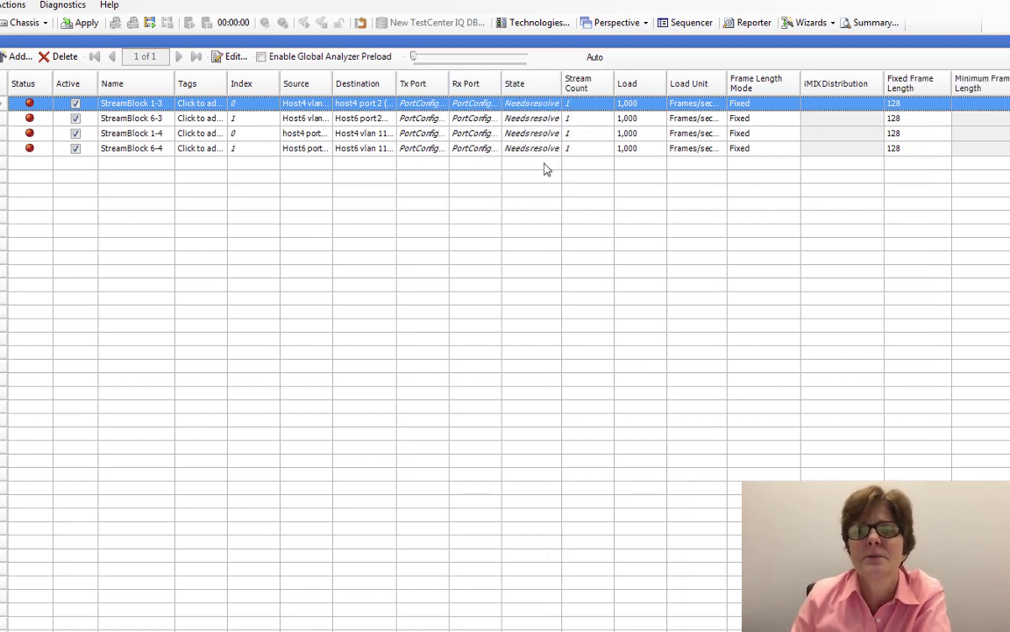
Widen the State column and move the Fixed Frame Length, Frame Length Mode, Load and Load Unit columns ahead of it, in that order.
{"action": "left_click_drag", "start_coordinate": [562, 85], "coordinate": [642, 84]}
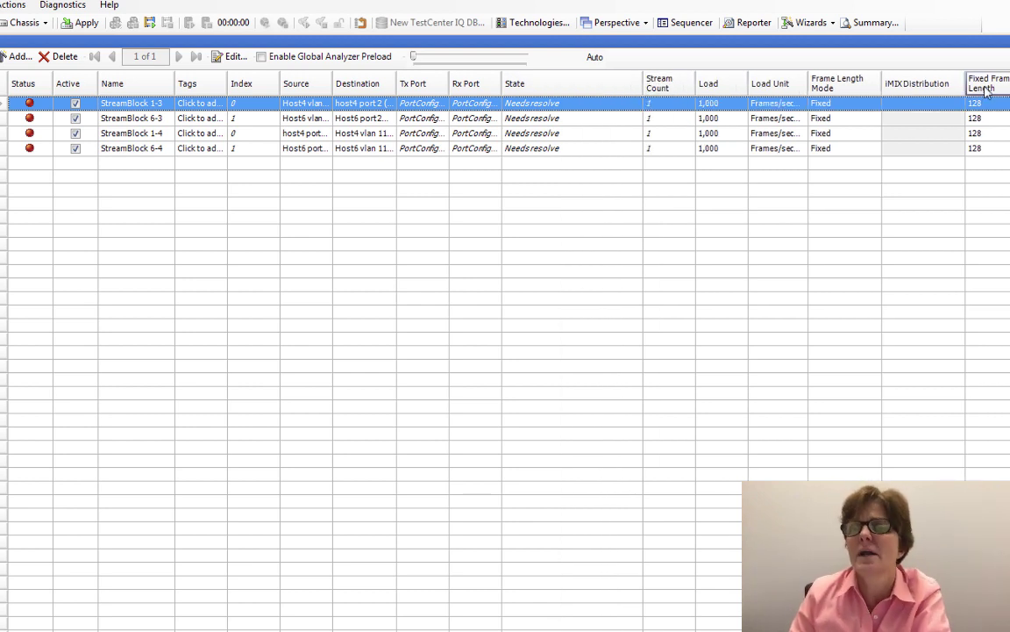
{"action": "left_click_drag", "start_coordinate": [987, 83], "coordinate": [510, 88]}
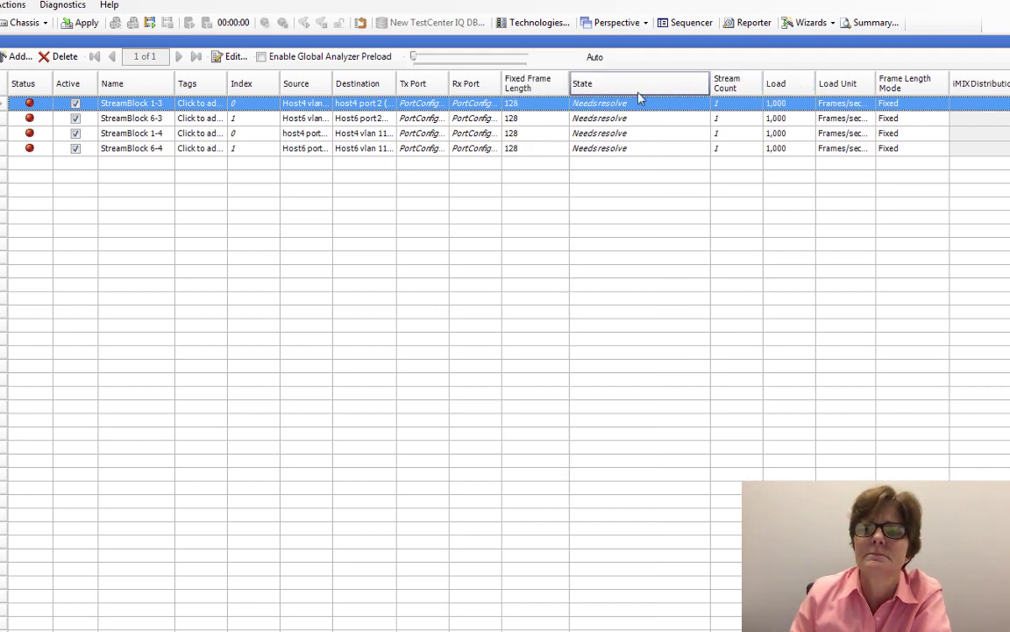
{"action": "left_click_drag", "start_coordinate": [792, 91], "coordinate": [579, 90]}
{"action": "left_click_drag", "start_coordinate": [825, 87], "coordinate": [649, 93]}
{"action": "left_click_drag", "start_coordinate": [902, 87], "coordinate": [580, 91]}
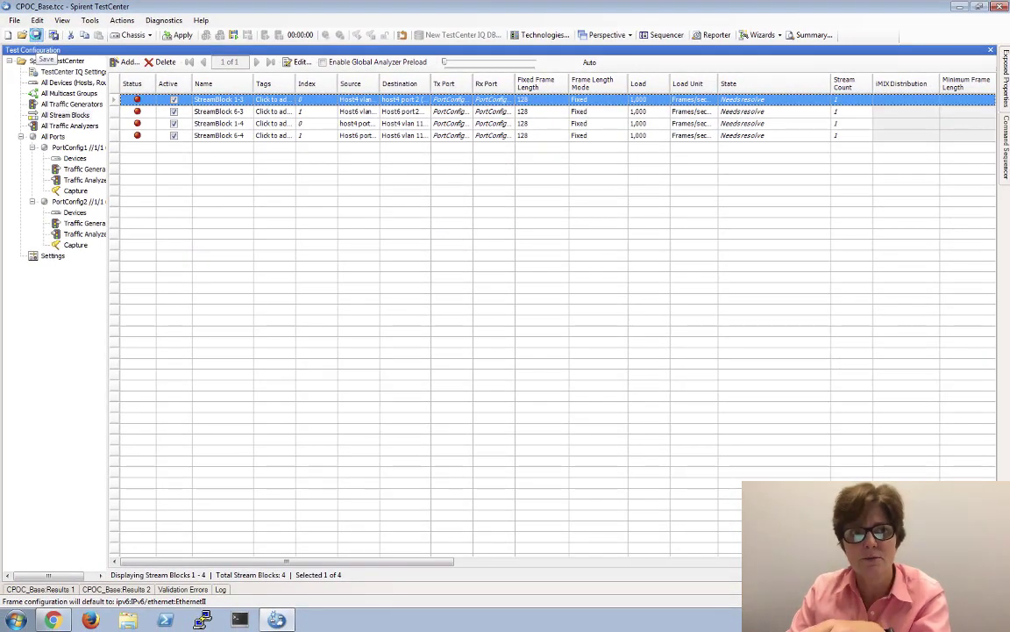
Close the test configuration without saving again and move the CPOC_Base.tcc file below Wireshark on the desktop.
{"action": "left_click", "coordinate": [1001, 7]}
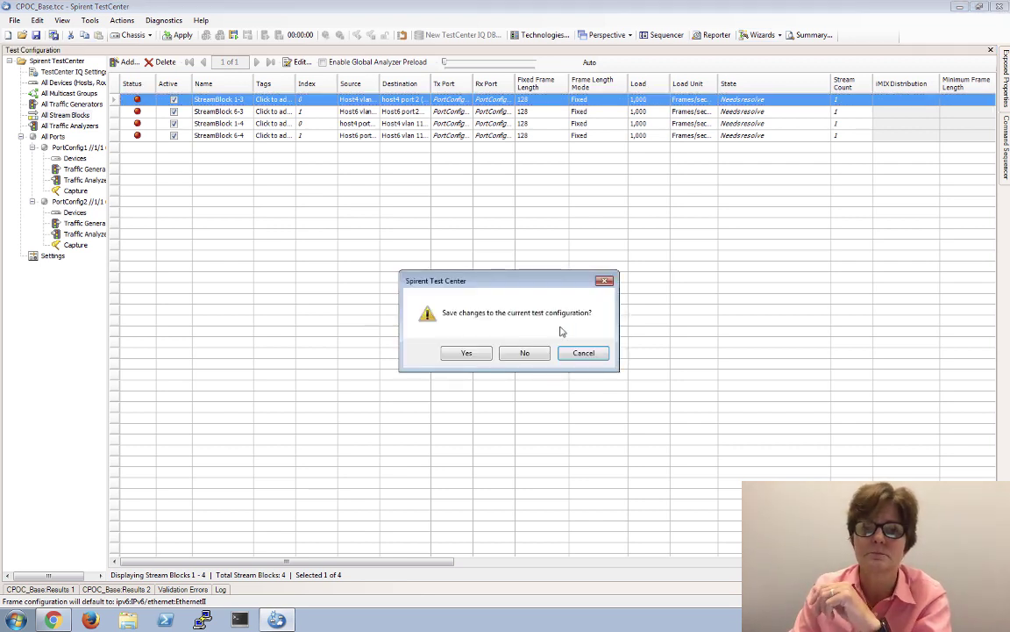
{"action": "left_click", "coordinate": [527, 355]}
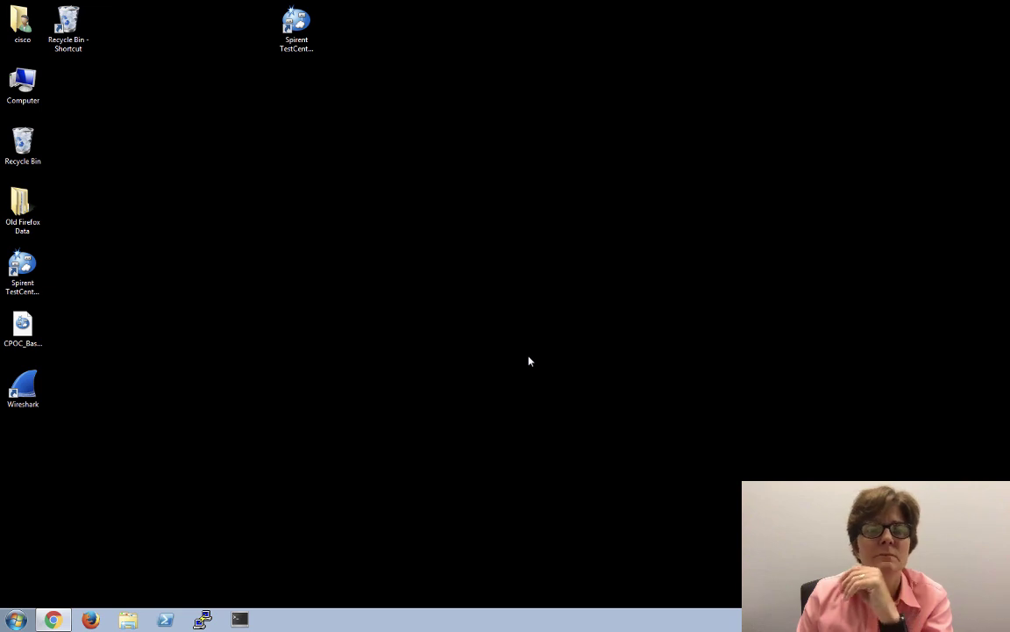
{"action": "left_click_drag", "start_coordinate": [26, 329], "coordinate": [60, 488]}
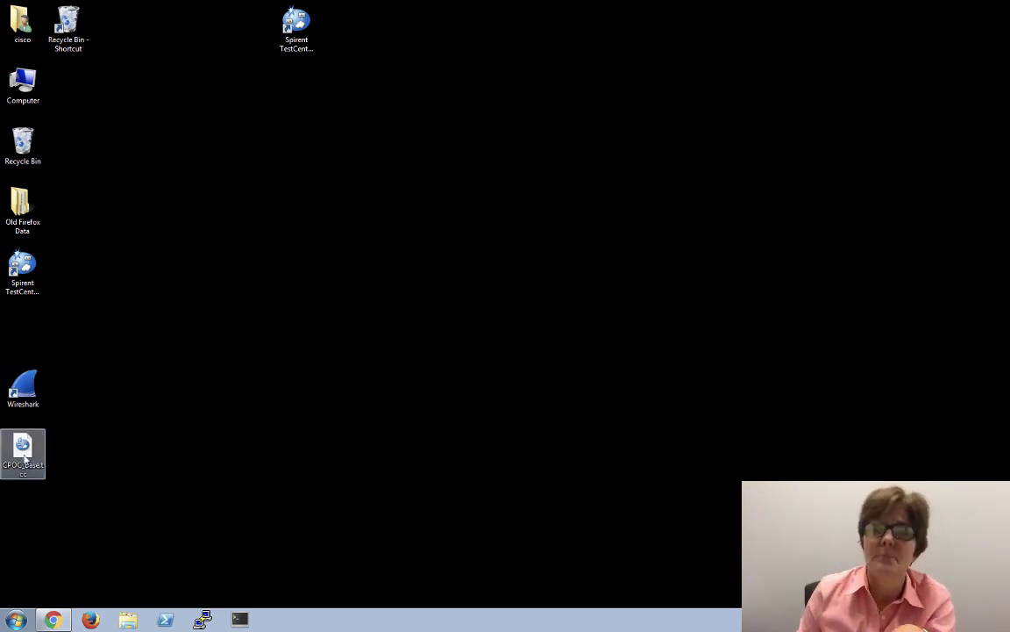
{"action": "key", "text": "super+Tab"}
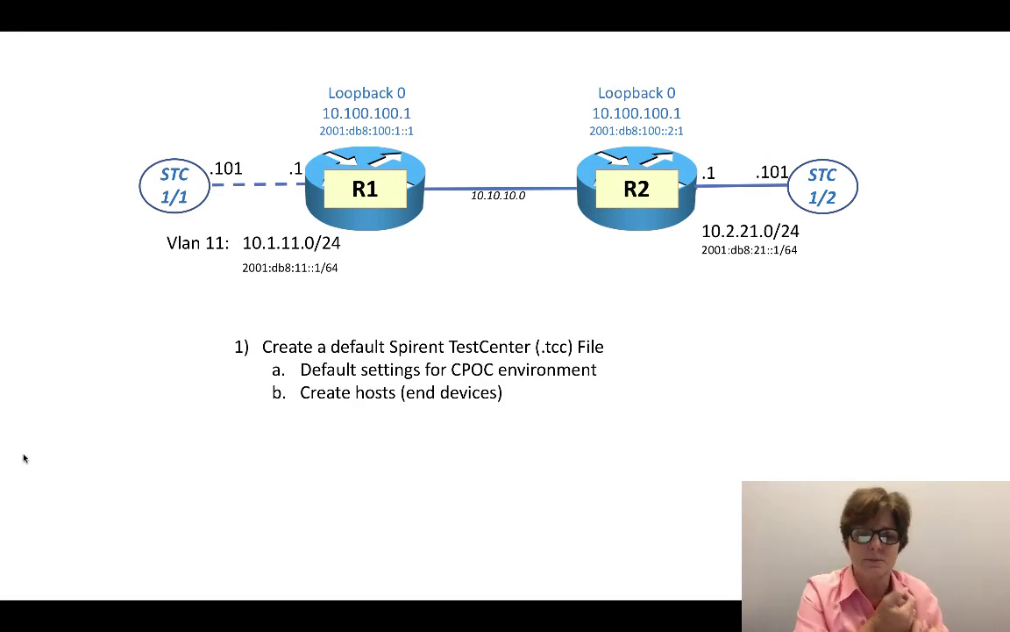
{"action": "key", "text": "Right"}
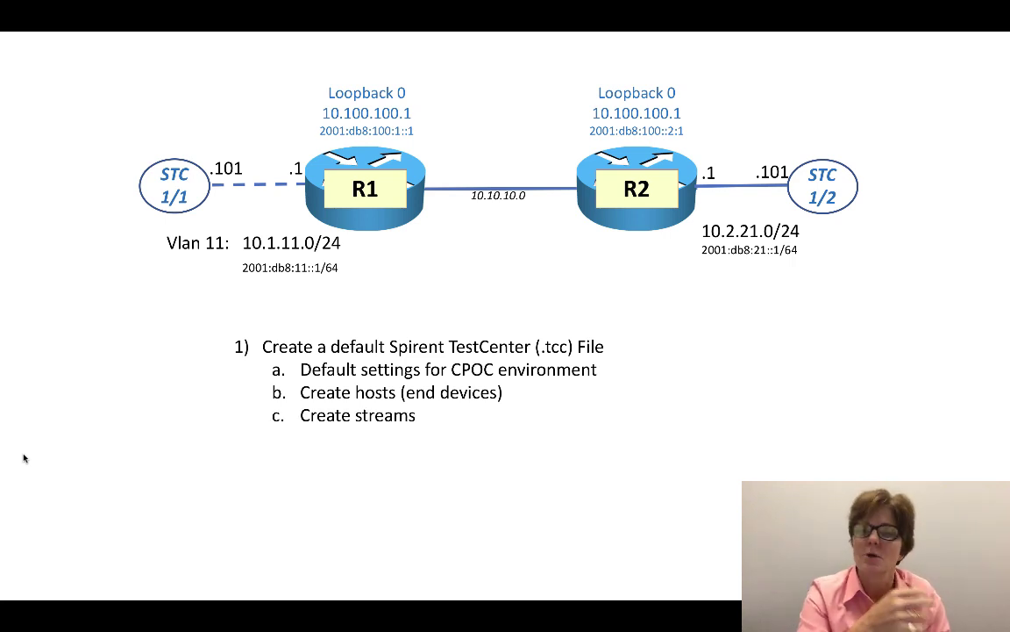
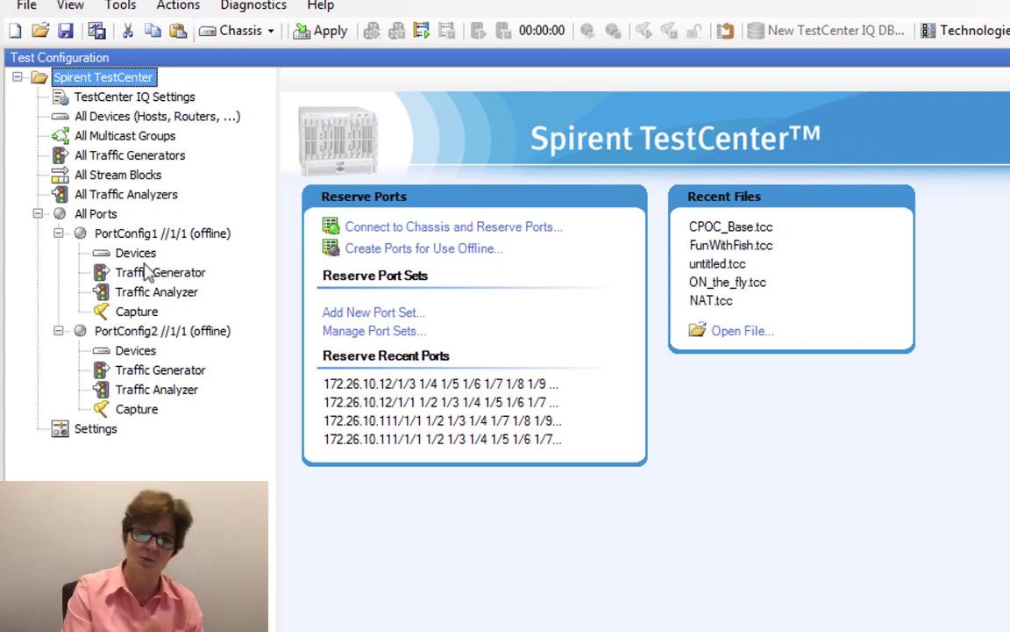
Start relocating PortConfig1 with the Port Relocation Wizard and include PortConfig2 in the ports to relocate.
{"action": "left_click", "coordinate": [151, 237]}
{"action": "right_click", "coordinate": [150, 238]}
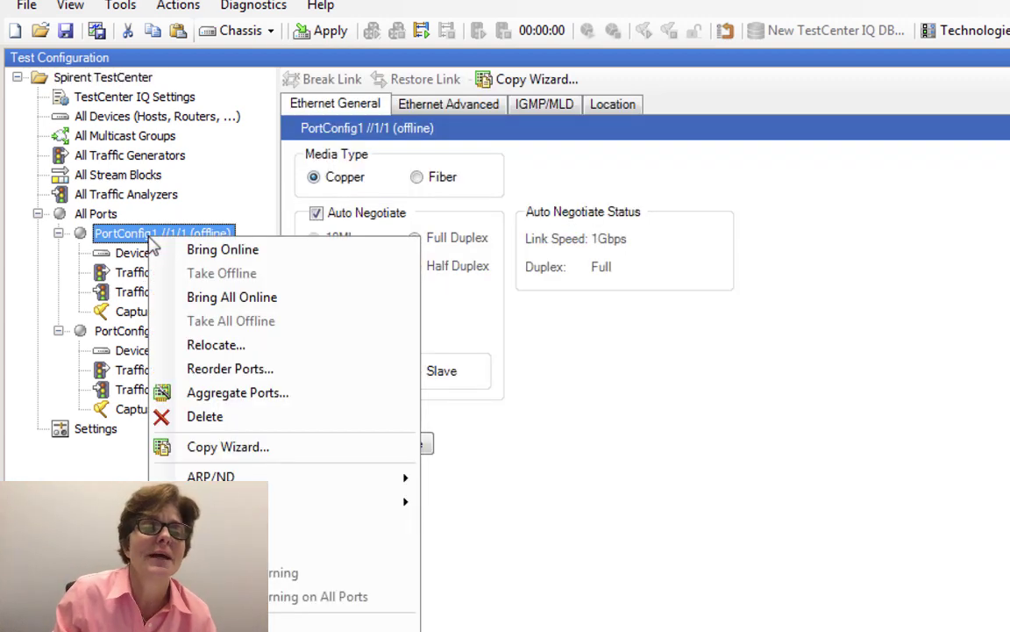
{"action": "key", "text": "Escape"}
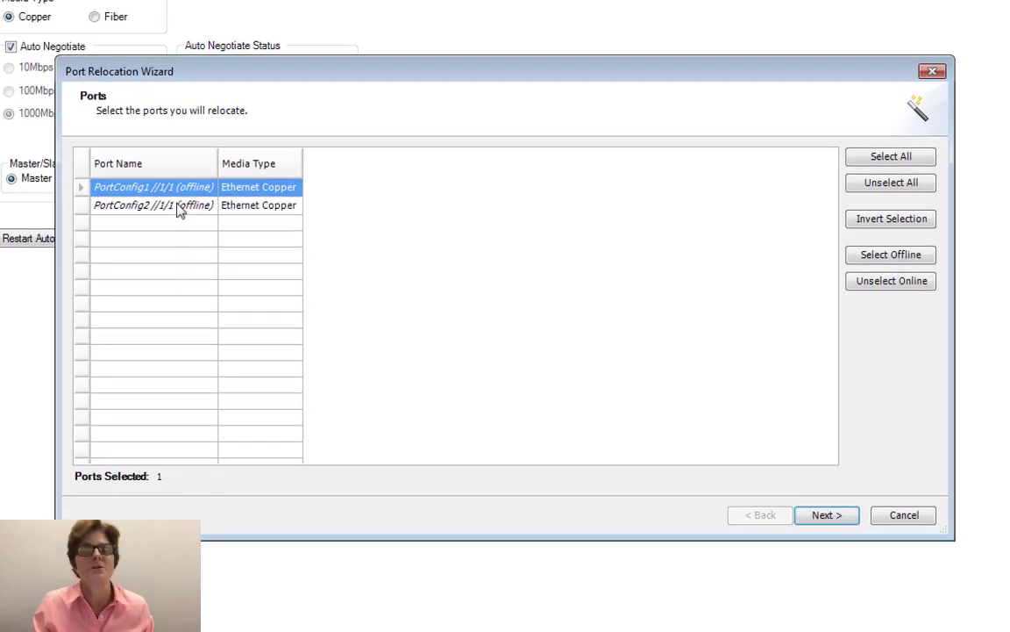
{"action": "left_click", "coordinate": [178, 207]}
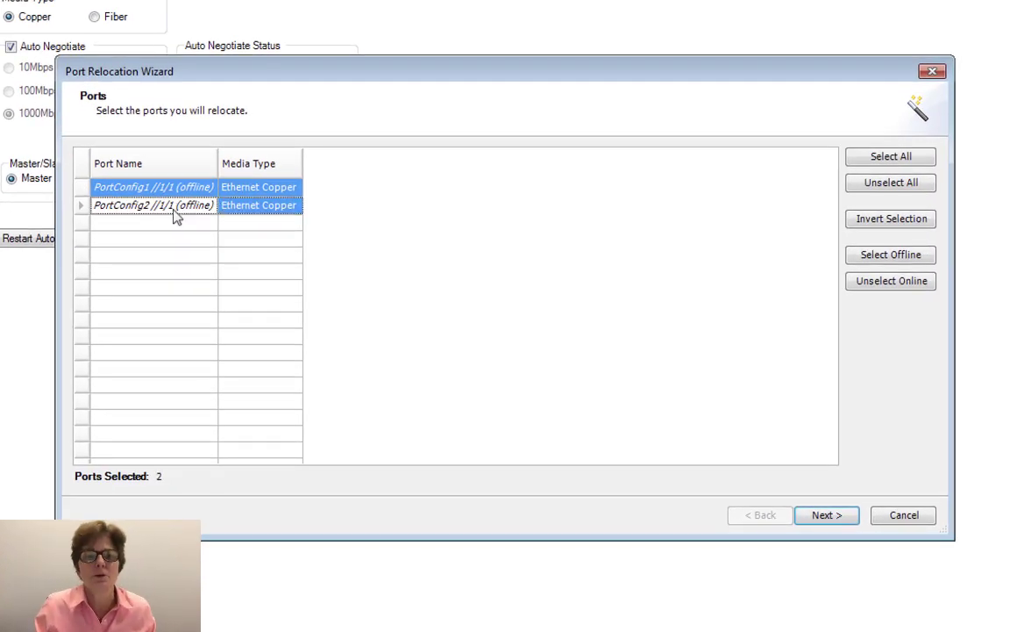
{"action": "left_click", "coordinate": [830, 518]}
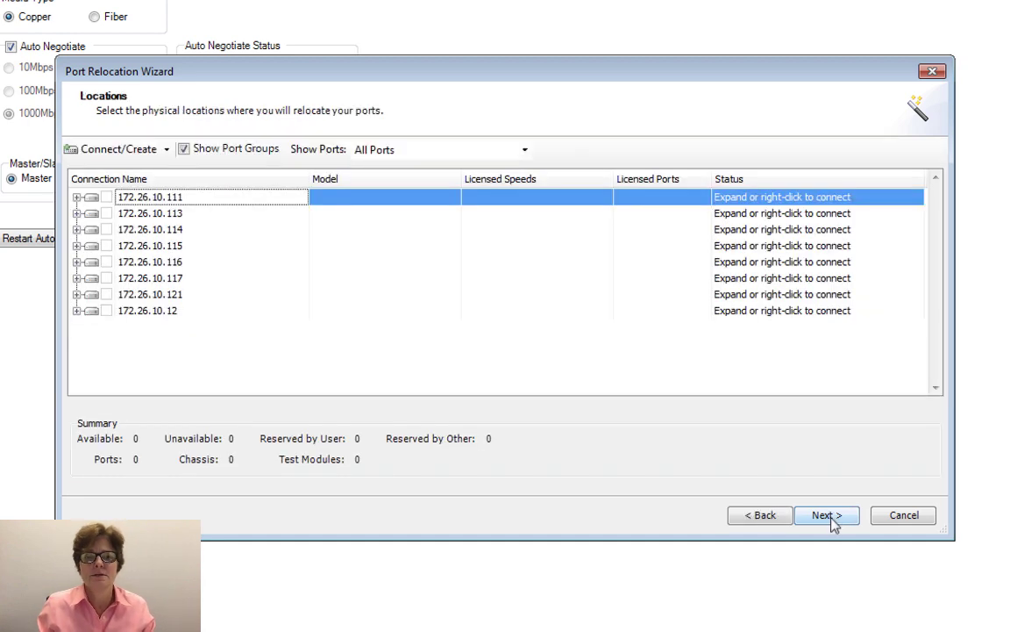
Connect to chassis 172.26.10.12 and select Port 1 and Port 2 of Slot 1 as the physical locations.
{"action": "left_click", "coordinate": [77, 310]}
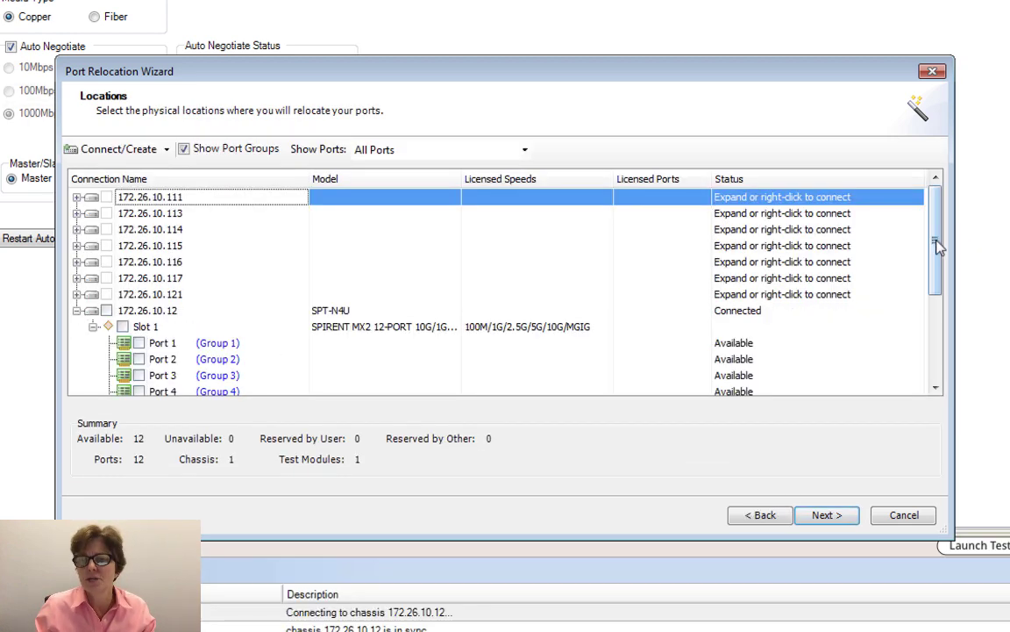
{"action": "left_click_drag", "start_coordinate": [937, 246], "coordinate": [936, 321]}
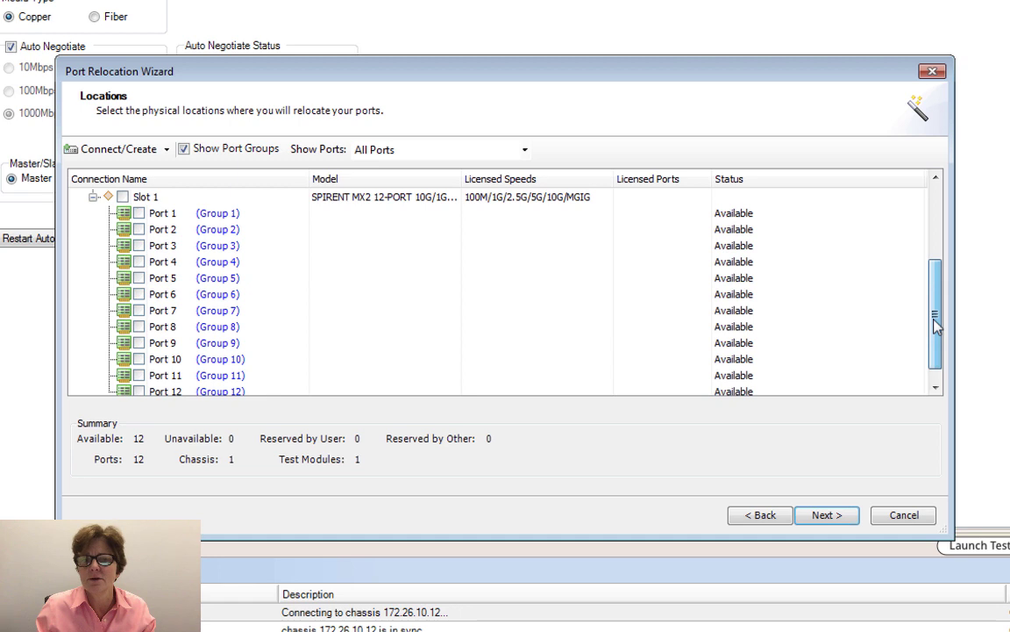
{"action": "left_click", "coordinate": [139, 213]}
{"action": "left_click", "coordinate": [139, 229]}
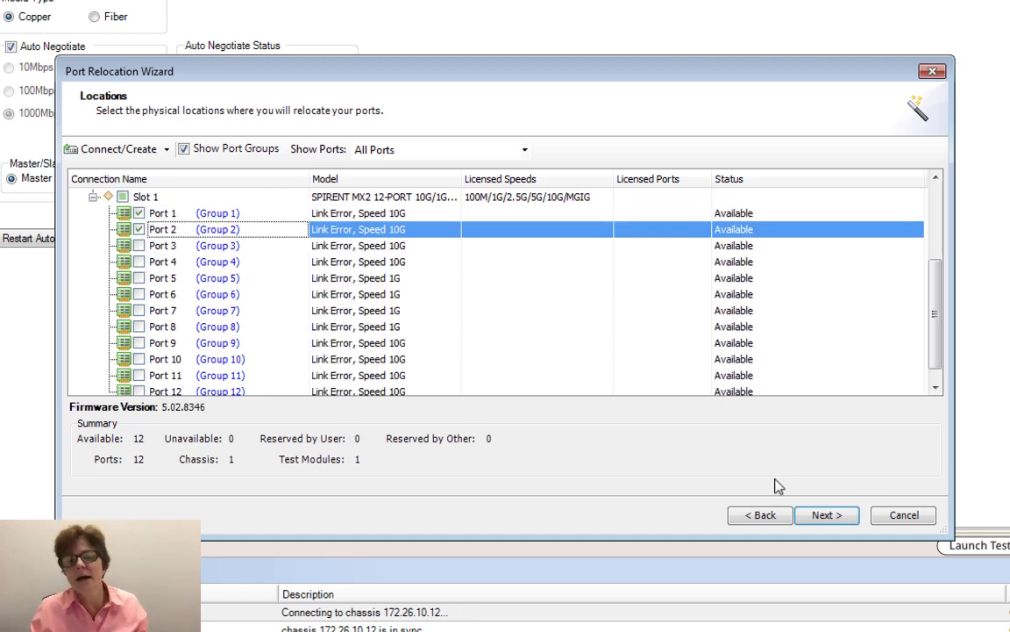
{"action": "scroll", "coordinate": [192, 223], "scroll_direction": "down", "scroll_amount": 1}
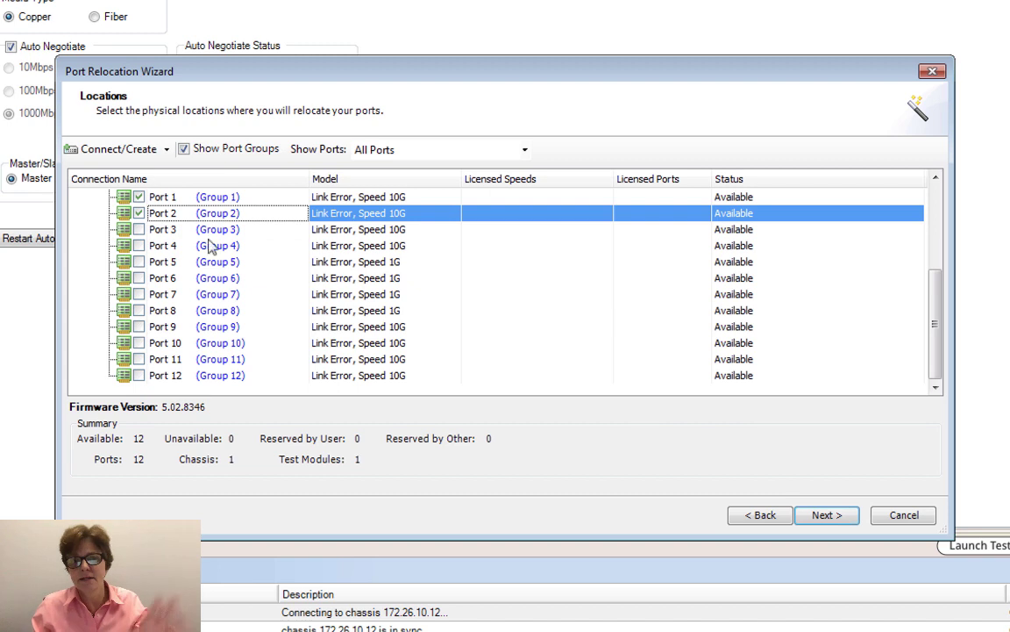
Map PortConfig1 to //172.26.10.12/1/1 and PortConfig2 to //172.26.10.12/1/2, and finish the port relocation.
{"action": "left_click", "coordinate": [834, 514]}
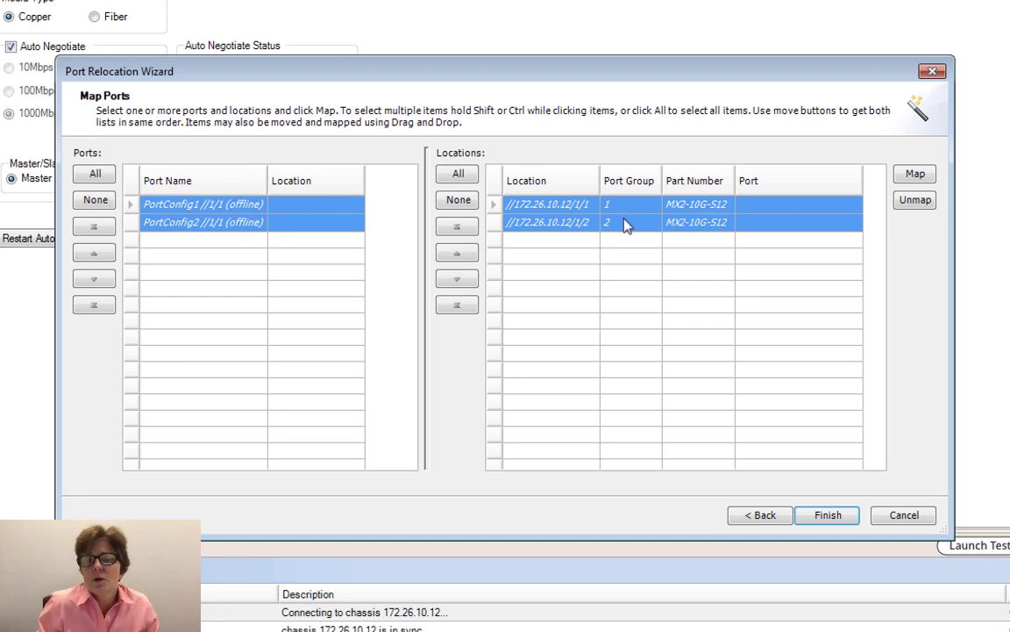
{"action": "left_click", "coordinate": [916, 176]}
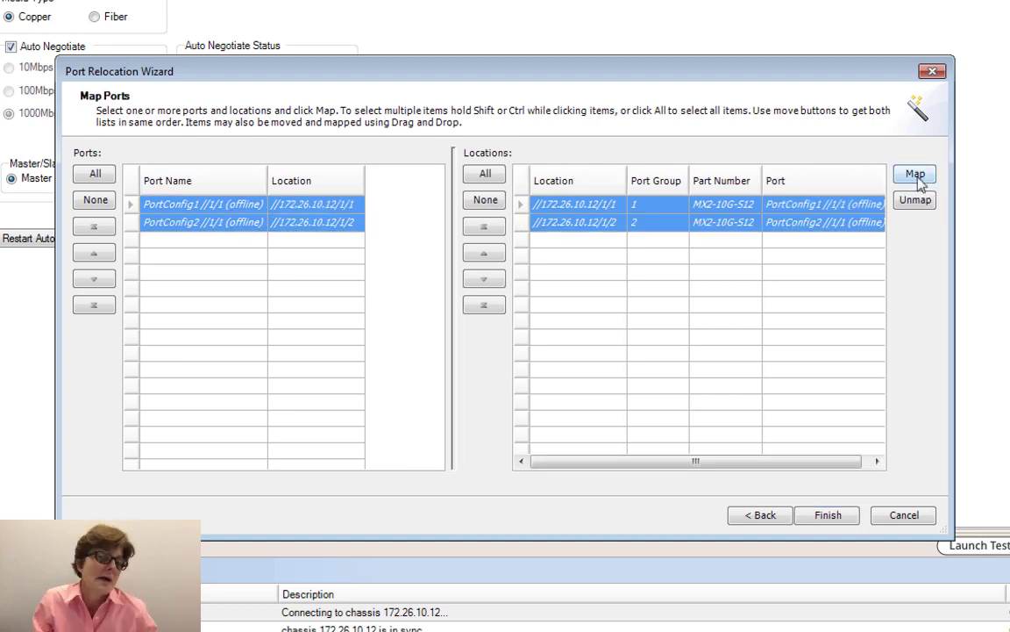
{"action": "left_click", "coordinate": [838, 517]}
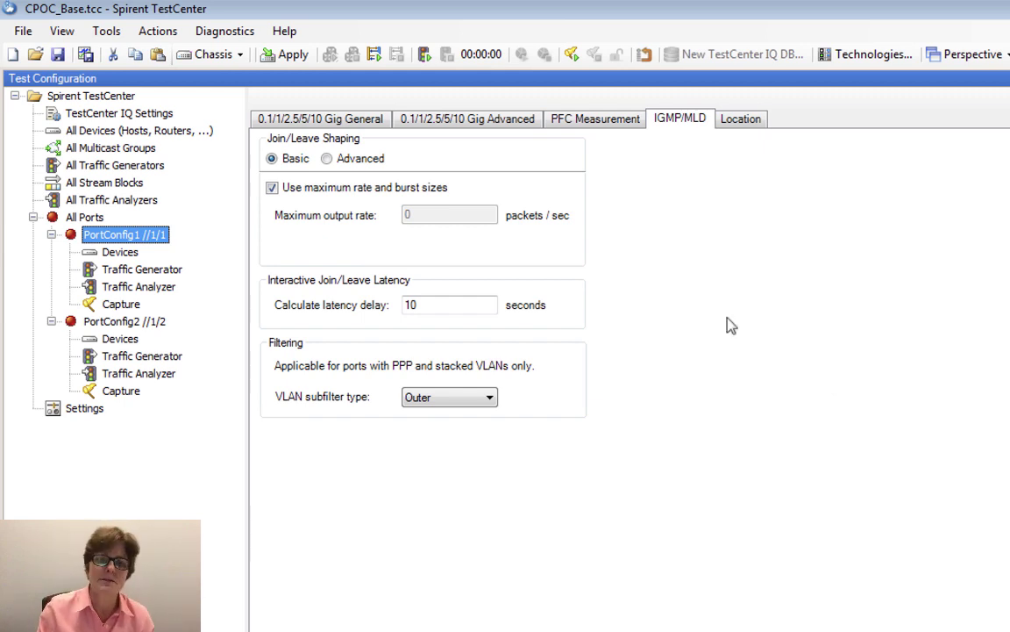
Set the Ethernet mode of PortConfig1 and PortConfig2 to 1000Mbps LAN and apply the configuration to the chassis.
{"action": "left_click", "coordinate": [303, 120]}
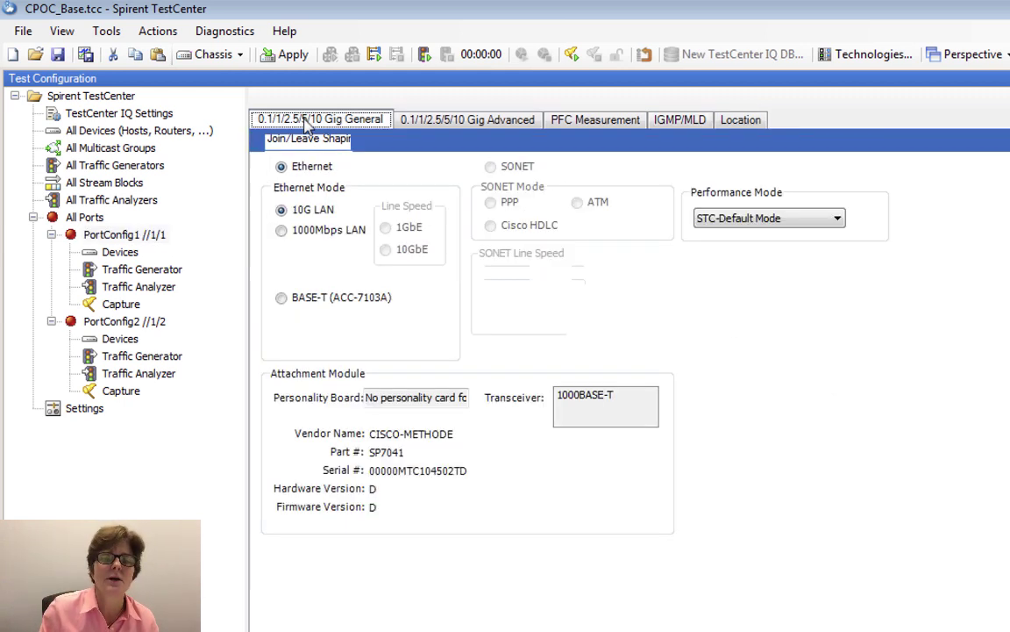
{"action": "left_click", "coordinate": [128, 236]}
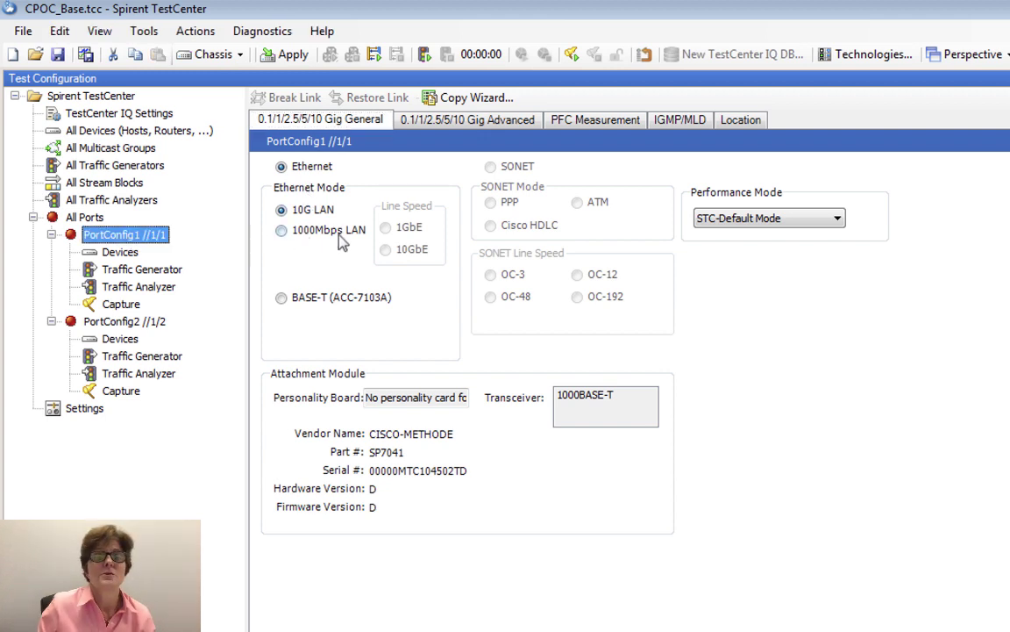
{"action": "left_click", "coordinate": [280, 231]}
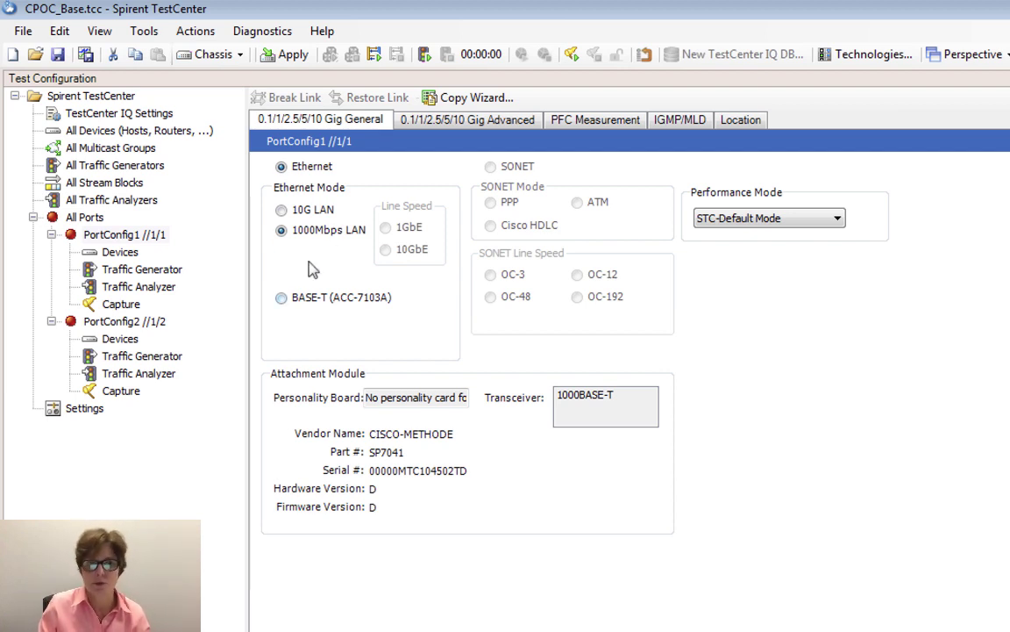
{"action": "left_click", "coordinate": [127, 321]}
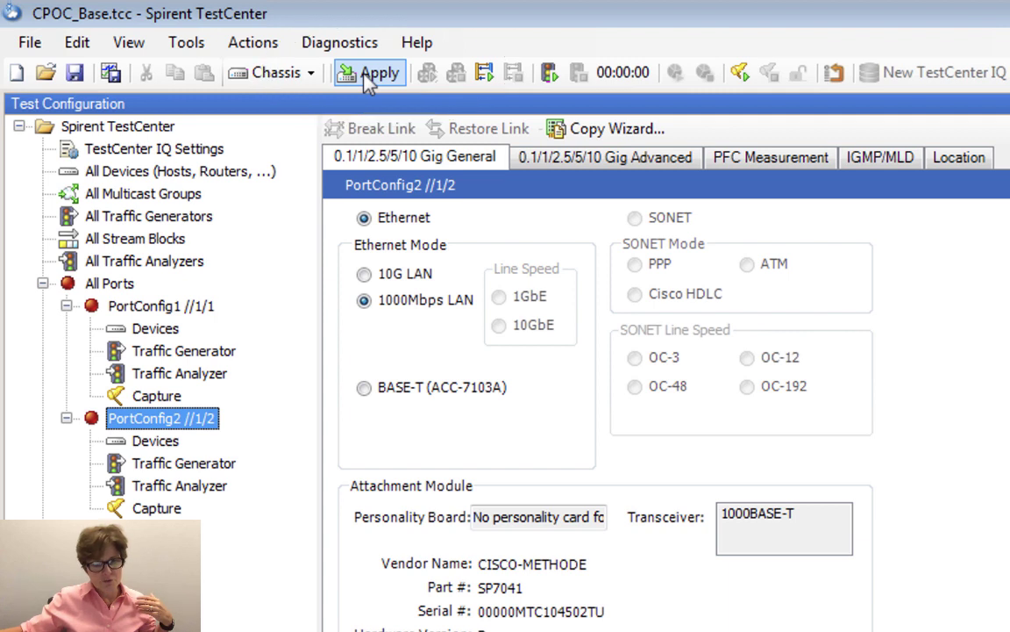
{"action": "left_click", "coordinate": [367, 79]}
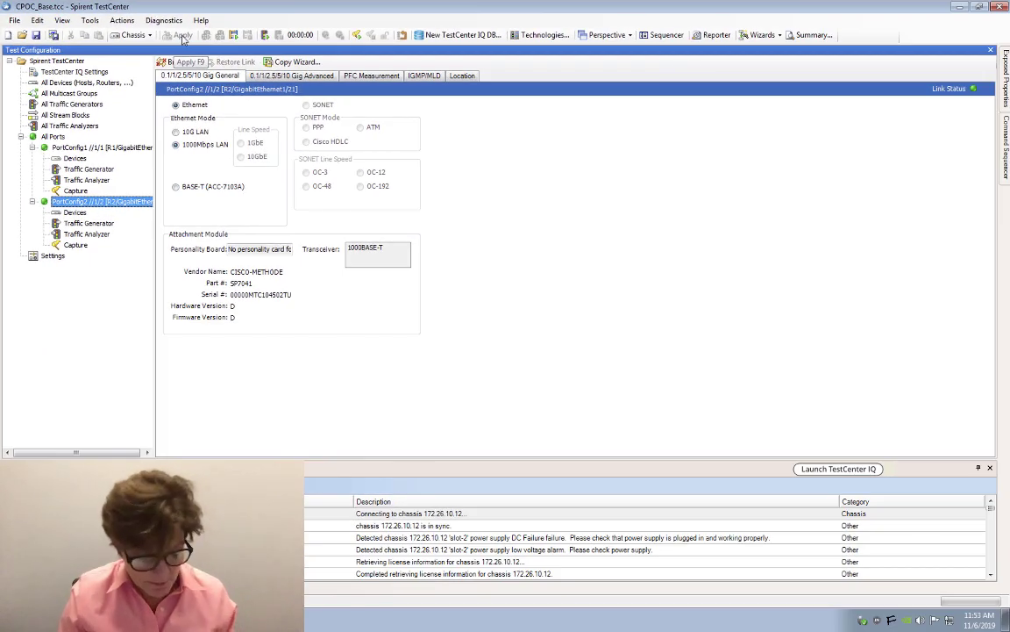
{"action": "key", "text": "super+Tab"}
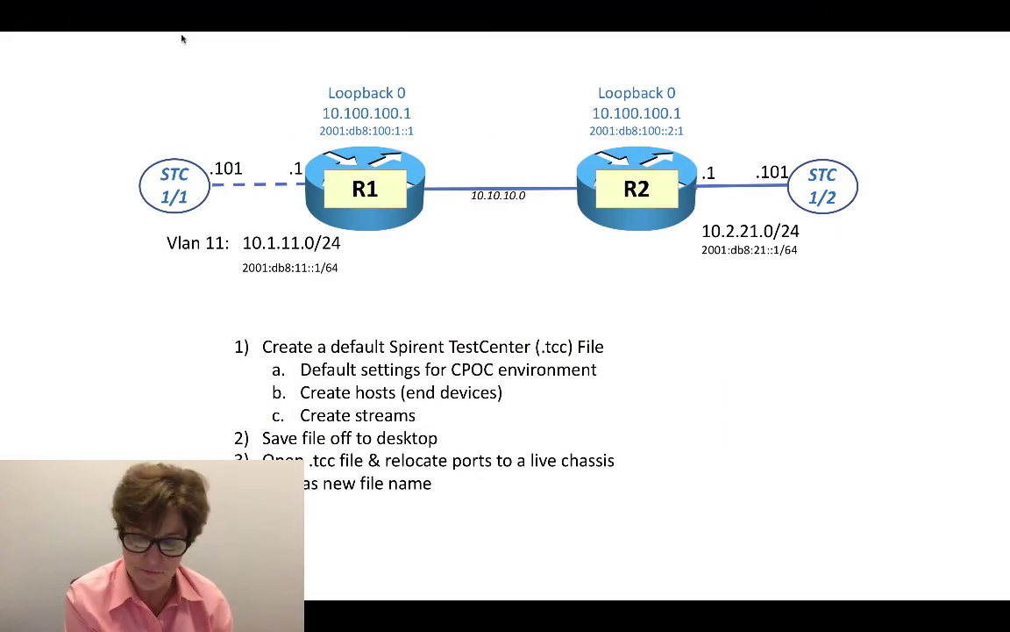
{"action": "key", "text": "Right"}
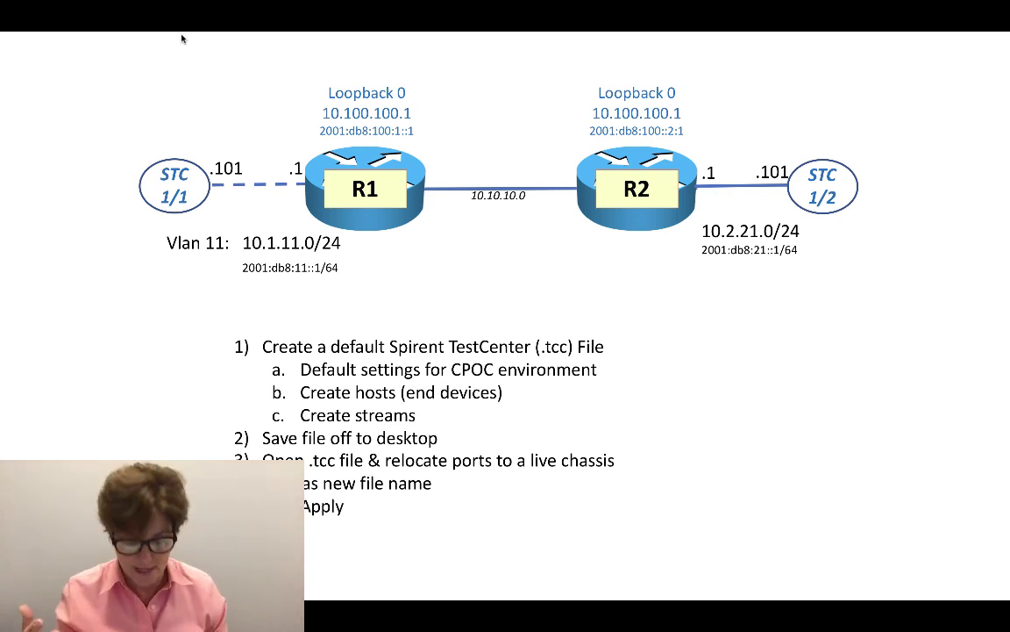
{"action": "key", "text": "Right"}
Switch from the slides to Microsoft Remote Desktop and reopen the STC 5.02 session.
{"action": "key", "text": "super+Tab"}
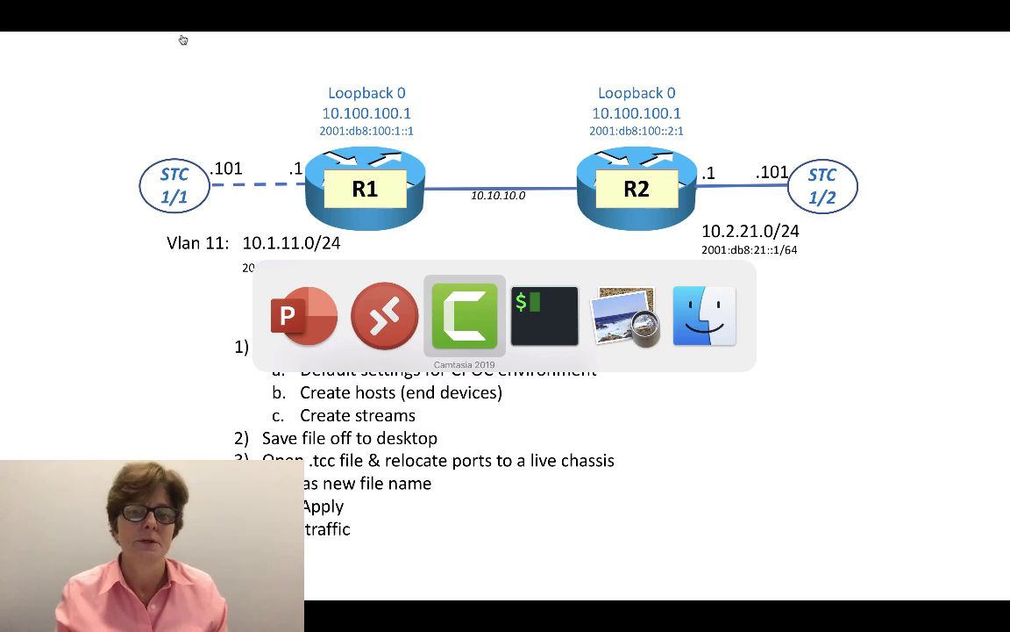
{"action": "key", "text": "super+Tab"}
{"action": "key", "text": "super+Tab"}
{"action": "key", "text": "super+Tab"}
{"action": "key", "text": "super+Tab"}
{"action": "key", "text": "super+Tab"}
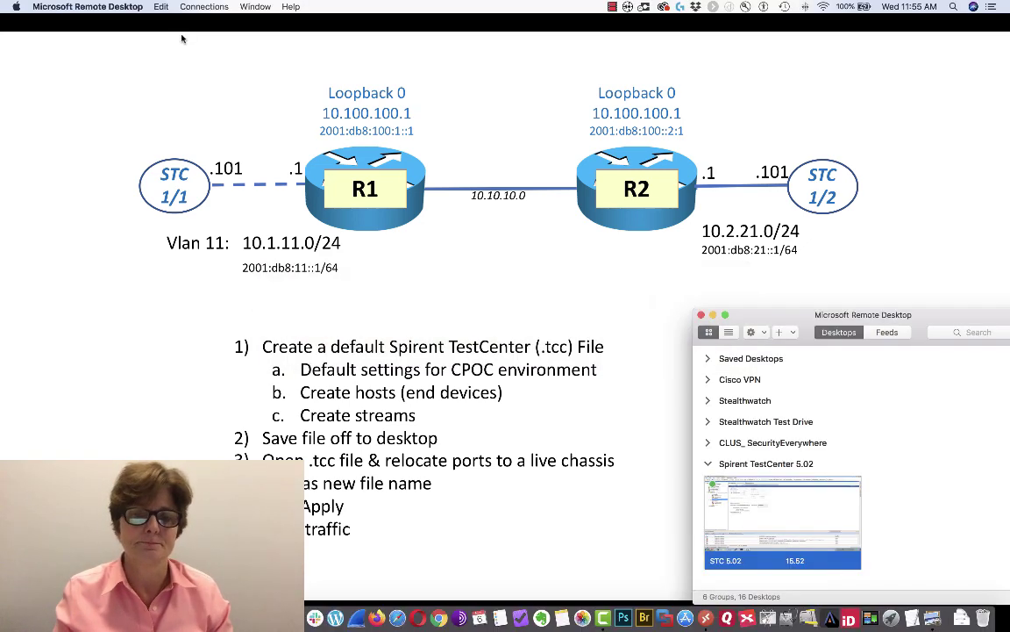
{"action": "double_click", "coordinate": [782, 519]}
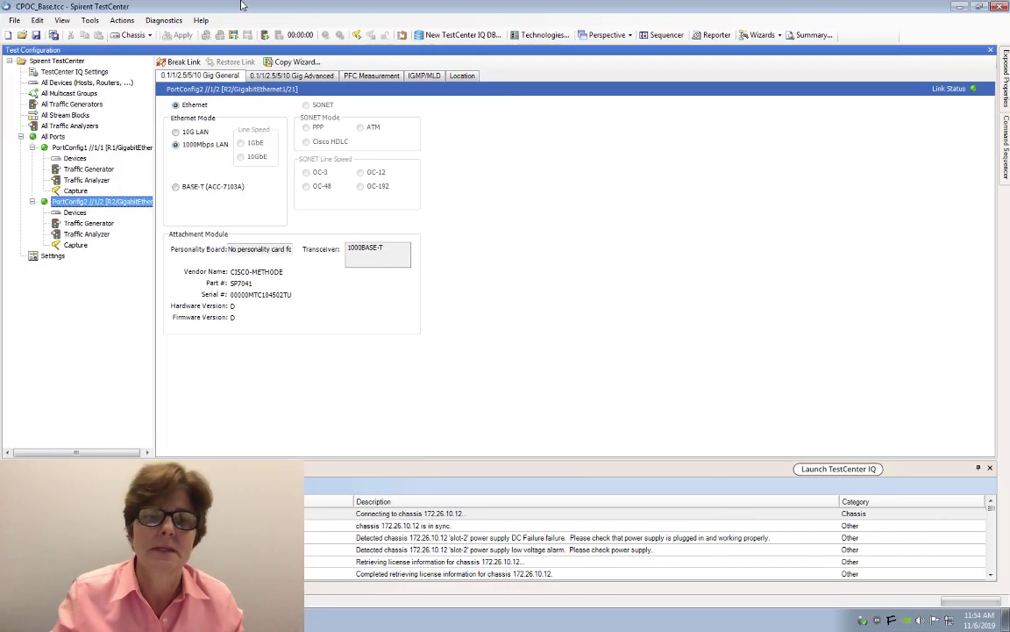
Save the configuration on the Desktop under the new name FunWithFish.tcc.
{"action": "left_click", "coordinate": [15, 21]}
{"action": "left_click", "coordinate": [43, 74]}
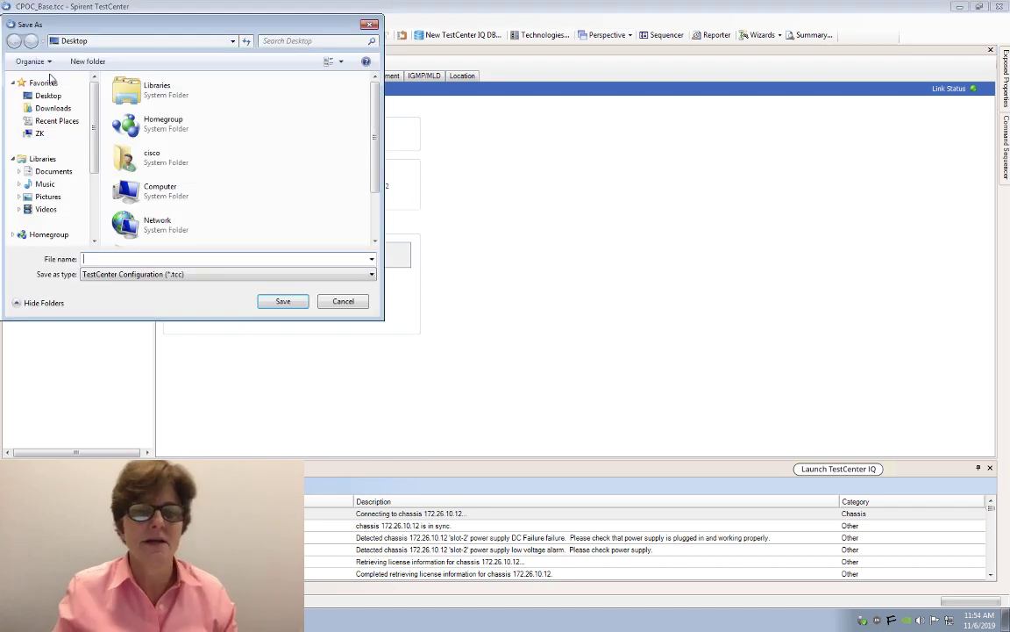
{"action": "type", "text": "FunWithFish.tcc"}
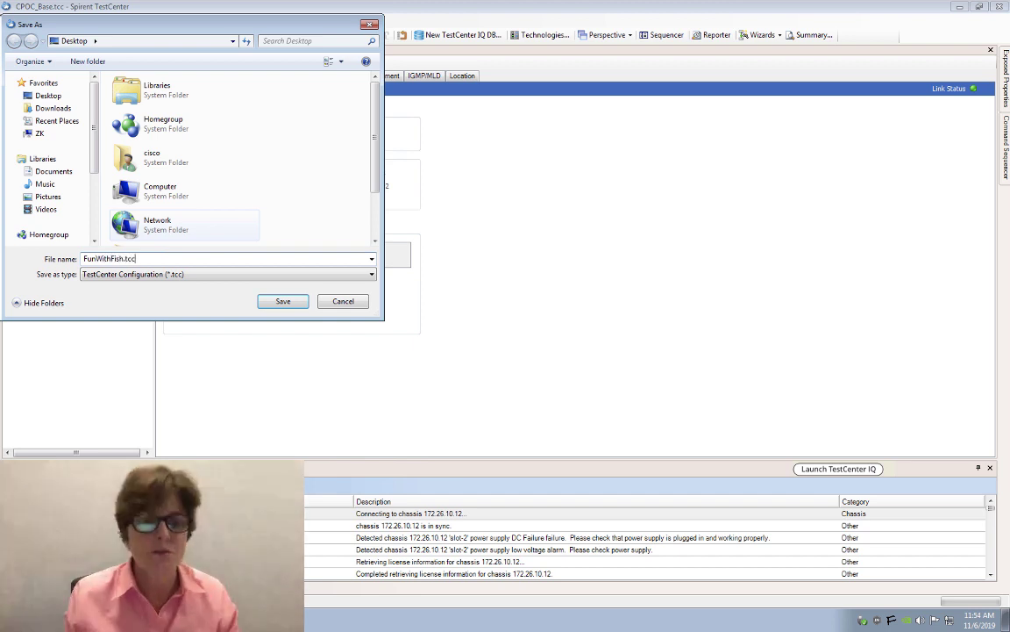
{"action": "key", "text": "Return"}
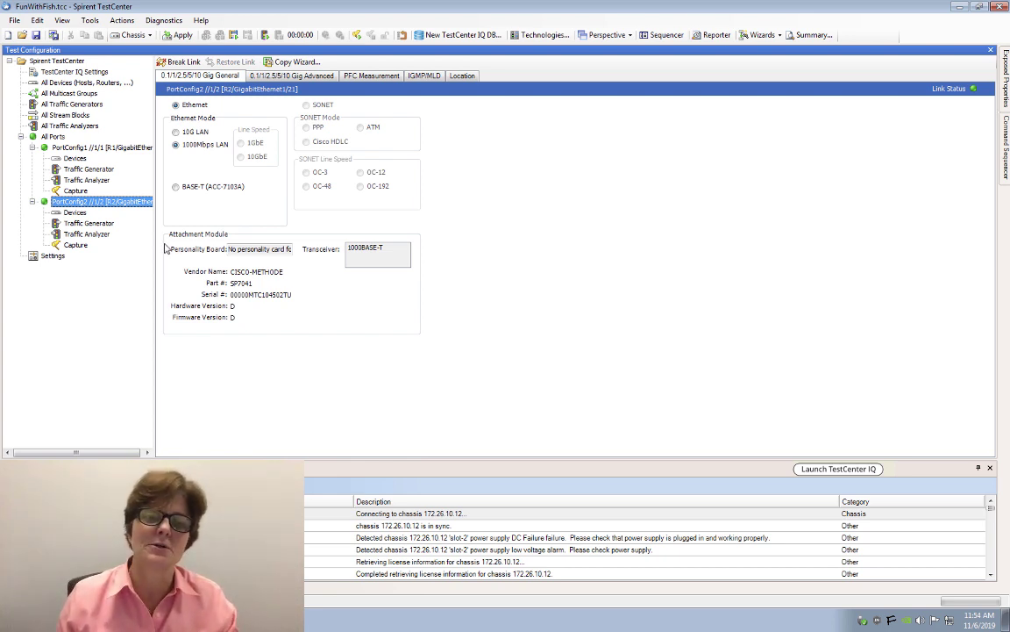
Reserve Ports 3 through 8 of Slot 1 on chassis 172.26.10.12 and apply the change to the hardware.
{"action": "left_click", "coordinate": [133, 36]}
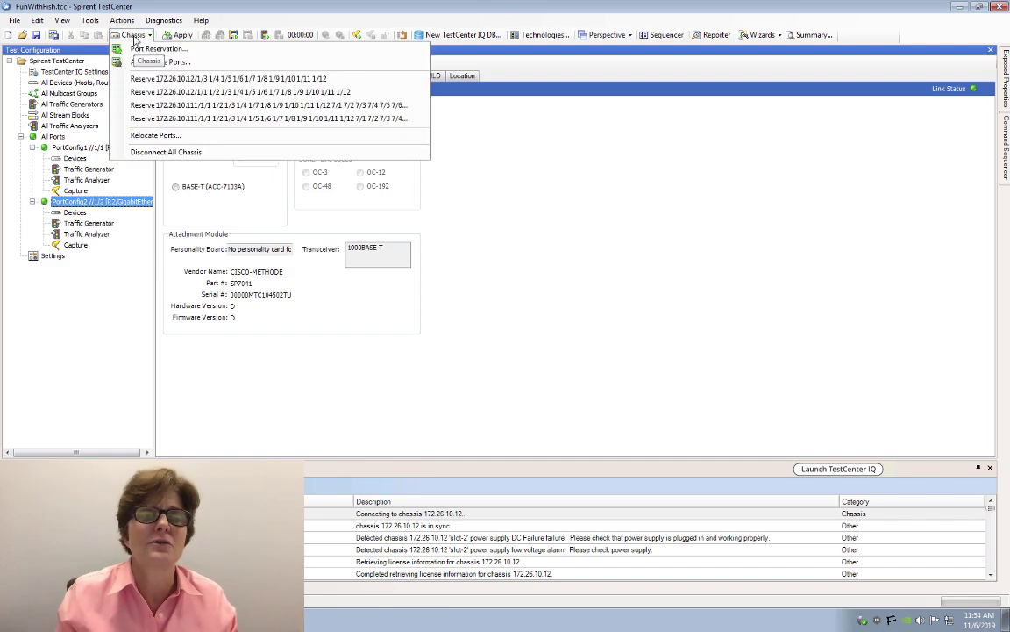
{"action": "left_click", "coordinate": [149, 49]}
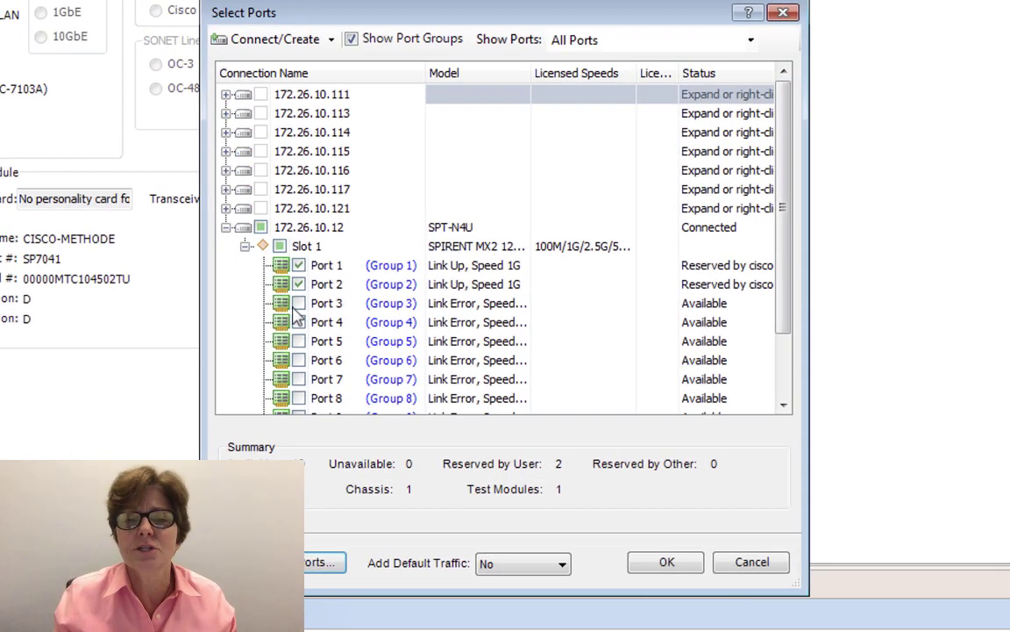
{"action": "left_click", "coordinate": [387, 309]}
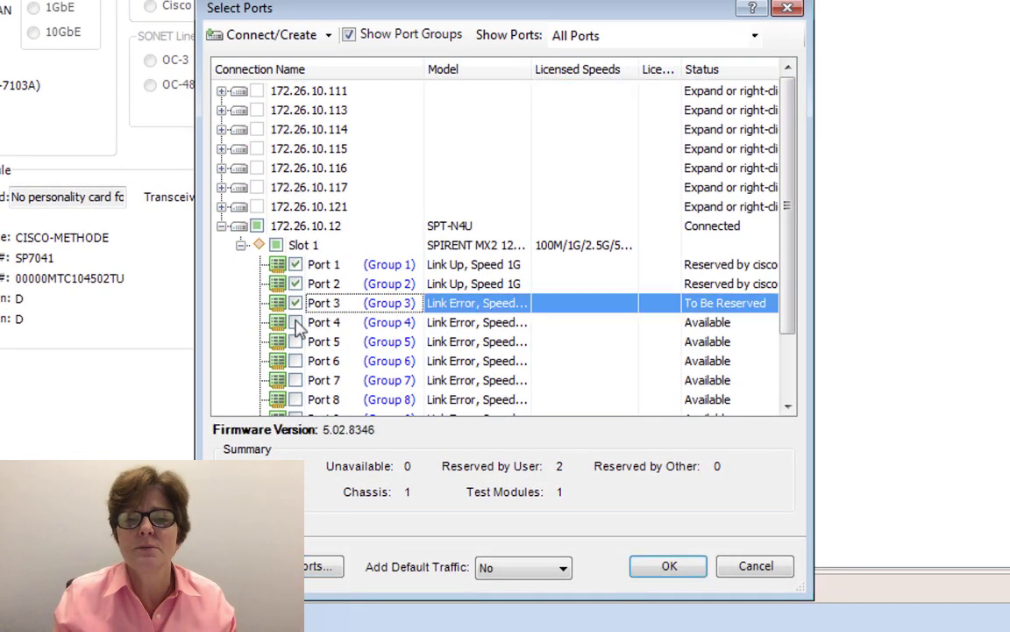
{"action": "left_click", "coordinate": [296, 321]}
{"action": "left_click", "coordinate": [295, 341]}
{"action": "left_click", "coordinate": [295, 360]}
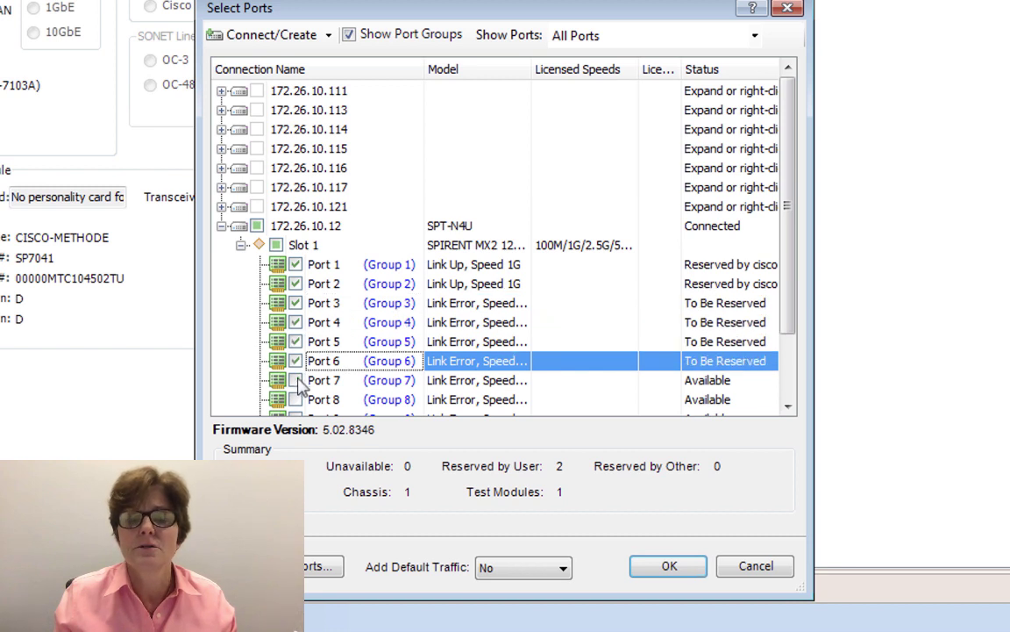
{"action": "left_click", "coordinate": [296, 380]}
{"action": "left_click", "coordinate": [296, 399]}
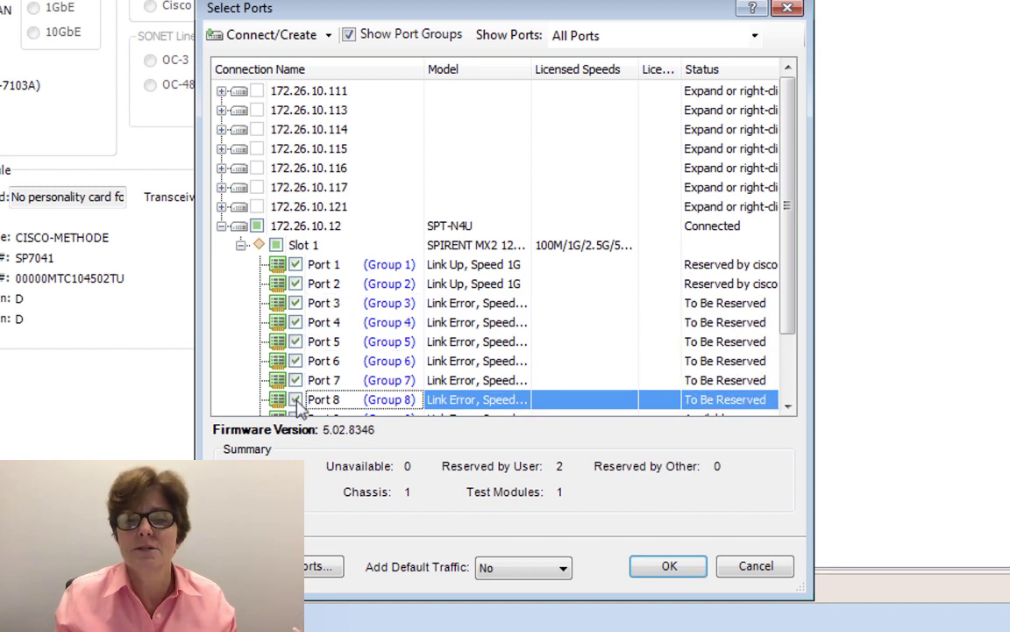
{"action": "left_click", "coordinate": [671, 568]}
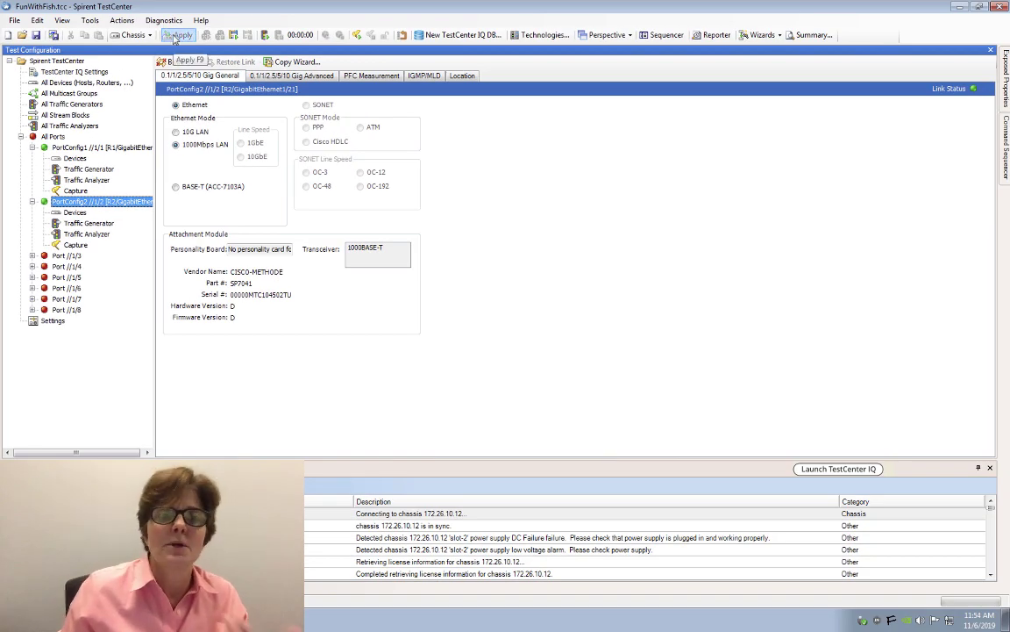
{"action": "left_click", "coordinate": [180, 35]}
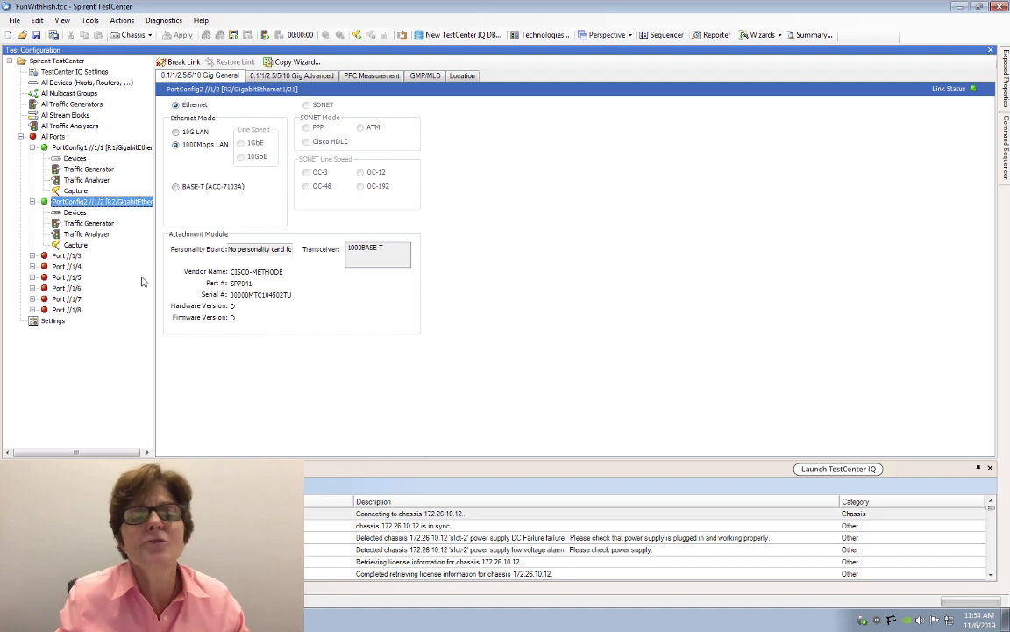
Bring up the Results 1 view, enlarge it, and show Basic Traffic Results in its first pane.
{"action": "left_click", "coordinate": [753, 190]}
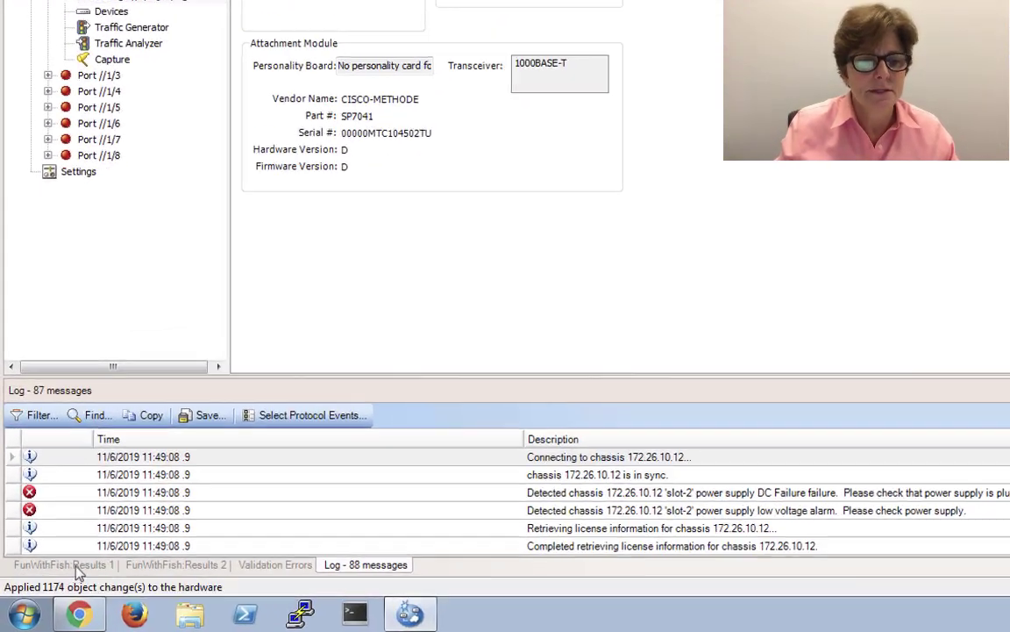
{"action": "left_click", "coordinate": [42, 586]}
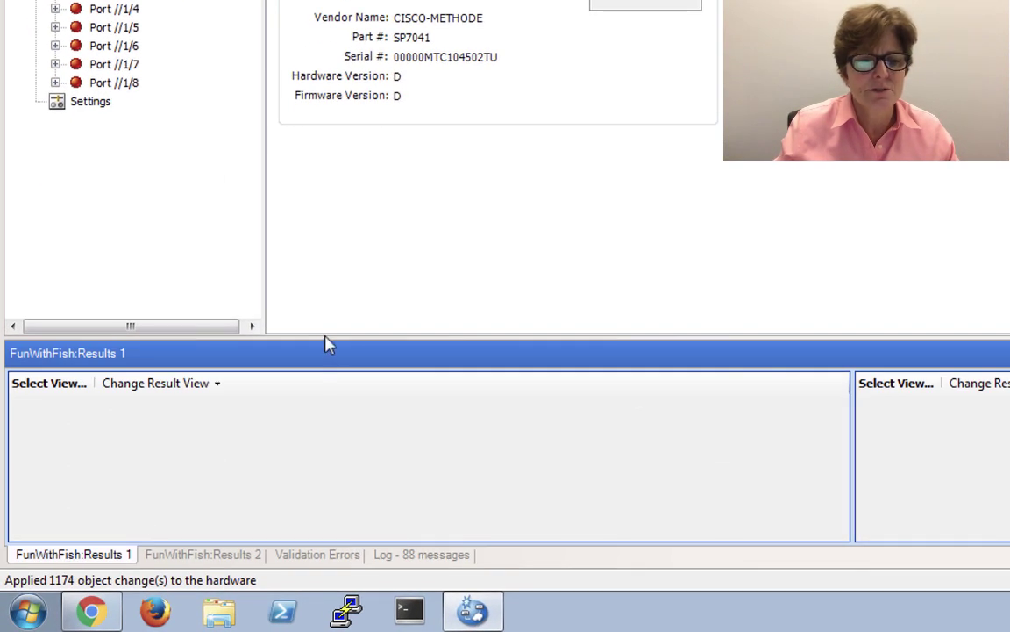
{"action": "left_click_drag", "start_coordinate": [324, 338], "coordinate": [329, 167]}
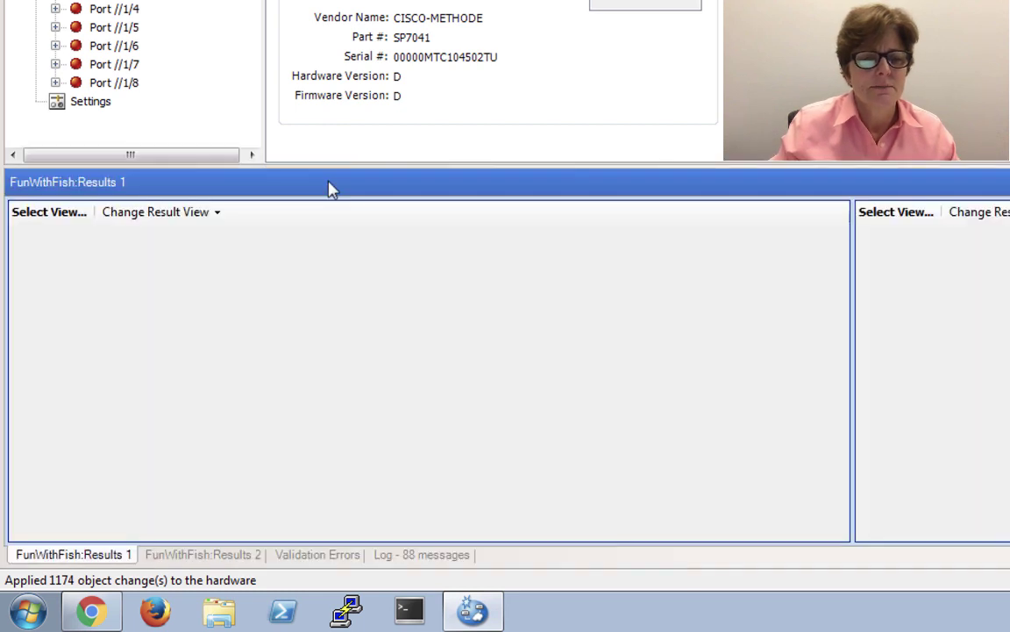
{"action": "left_click", "coordinate": [177, 215]}
{"action": "mouse_move", "coordinate": [252, 239]}
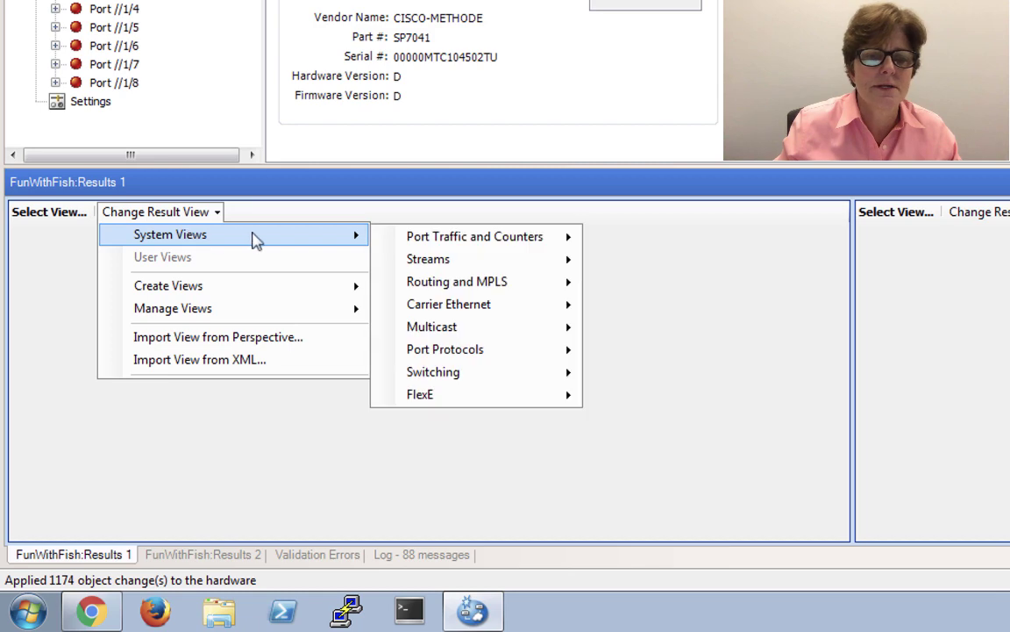
{"action": "mouse_move", "coordinate": [472, 239]}
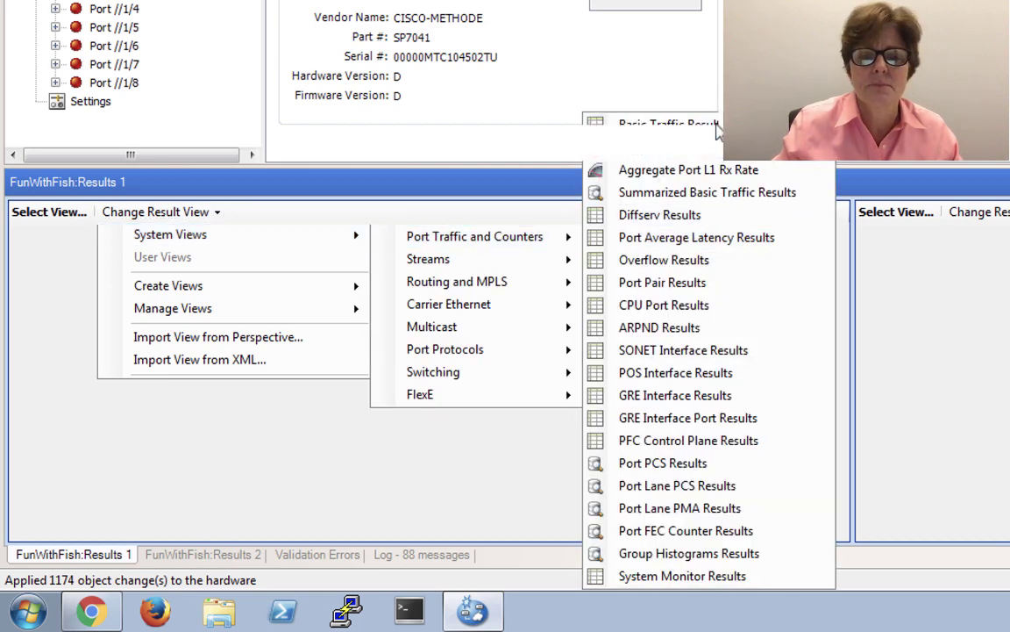
{"action": "left_click", "coordinate": [716, 127]}
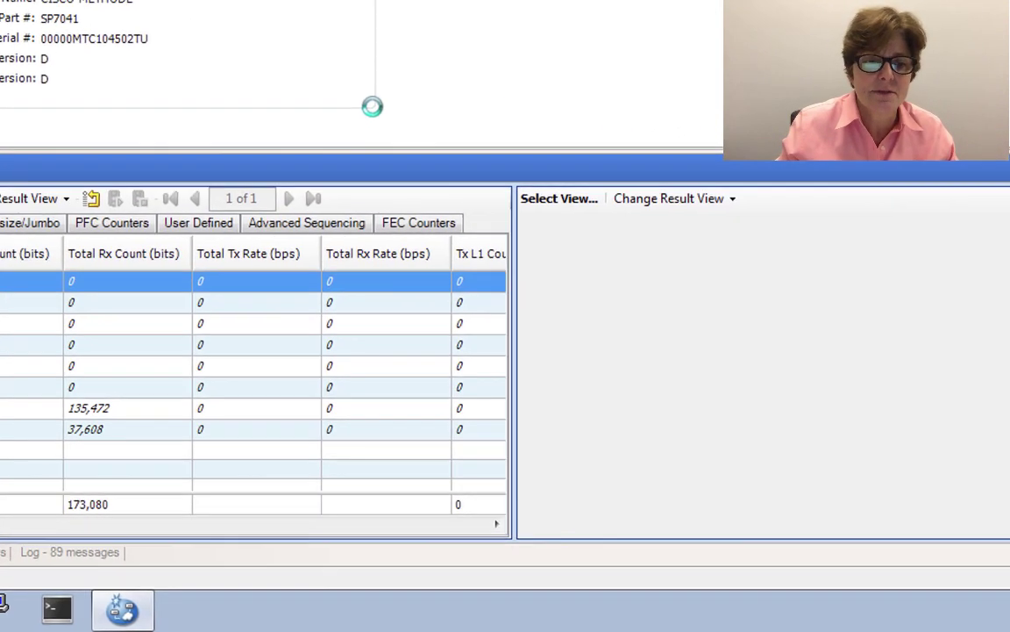
Show Detailed Stream Results in the second pane of Results 1 and apply the configuration.
{"action": "left_click", "coordinate": [711, 200]}
{"action": "mouse_move", "coordinate": [876, 232]}
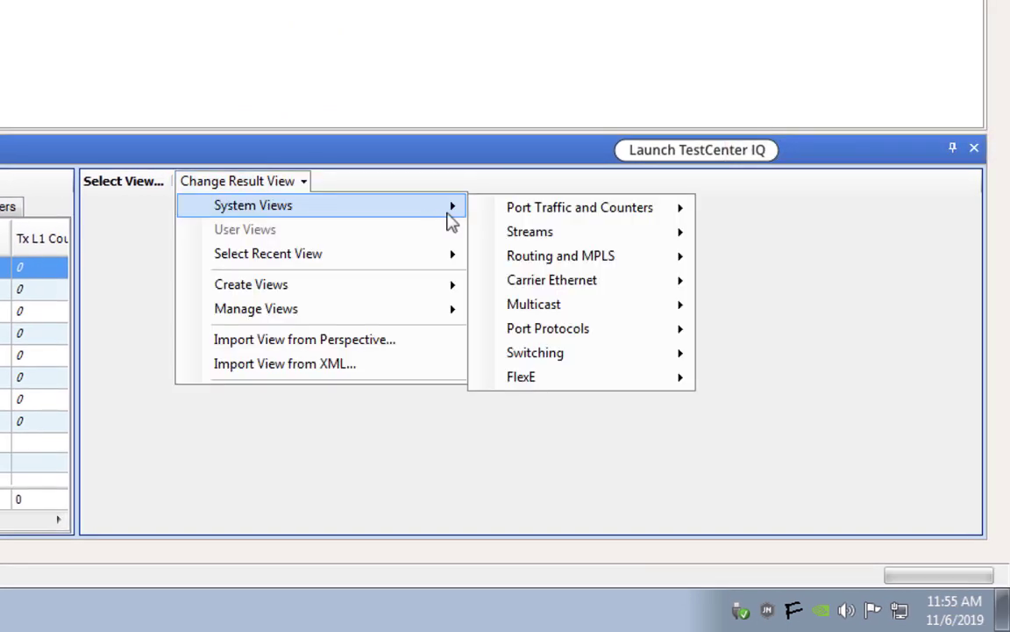
{"action": "mouse_move", "coordinate": [563, 242]}
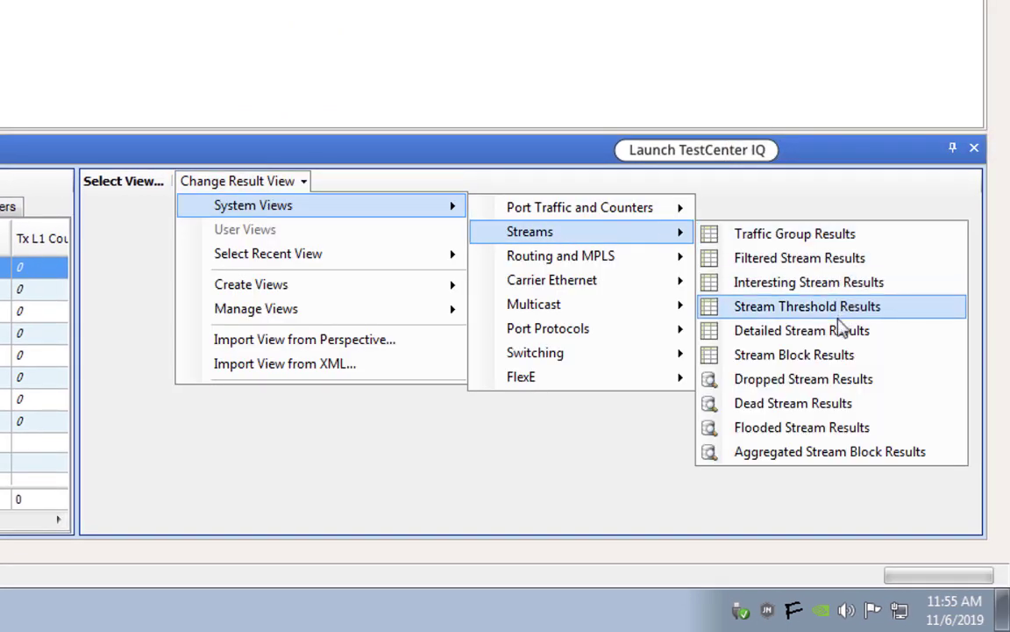
{"action": "left_click", "coordinate": [838, 338]}
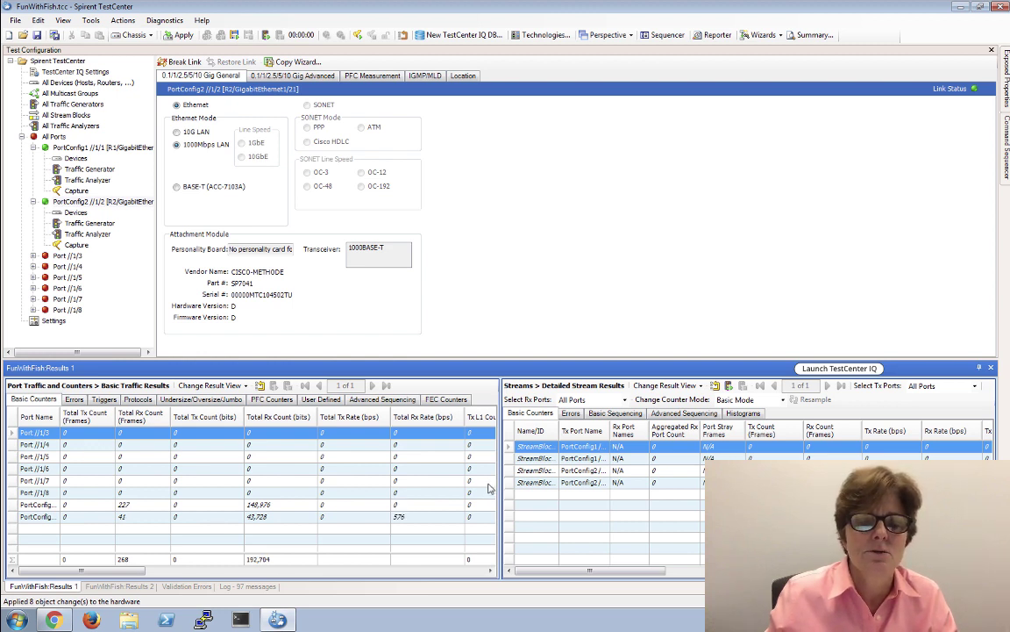
{"action": "left_click", "coordinate": [502, 285]}
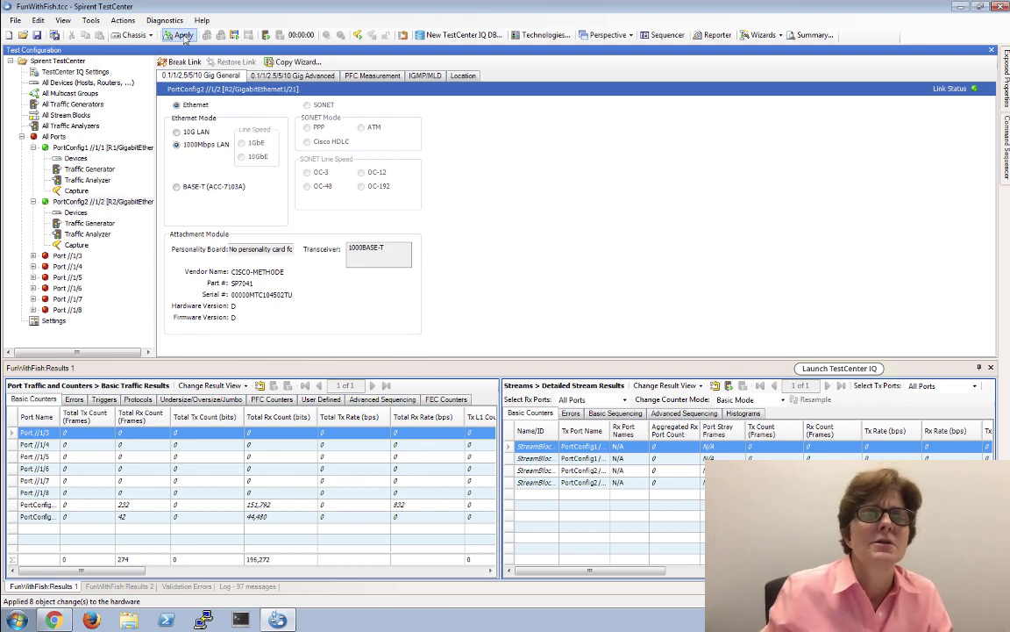
{"action": "left_click", "coordinate": [173, 35]}
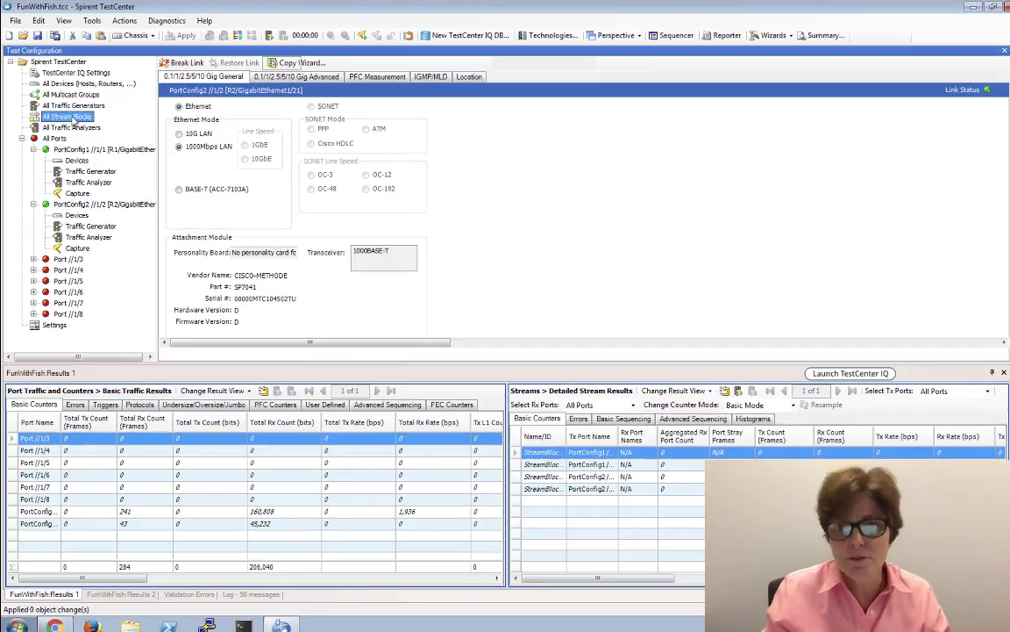
Select all the stream blocks in the configuration and view the actions available for them, including Start.
{"action": "left_click", "coordinate": [68, 115]}
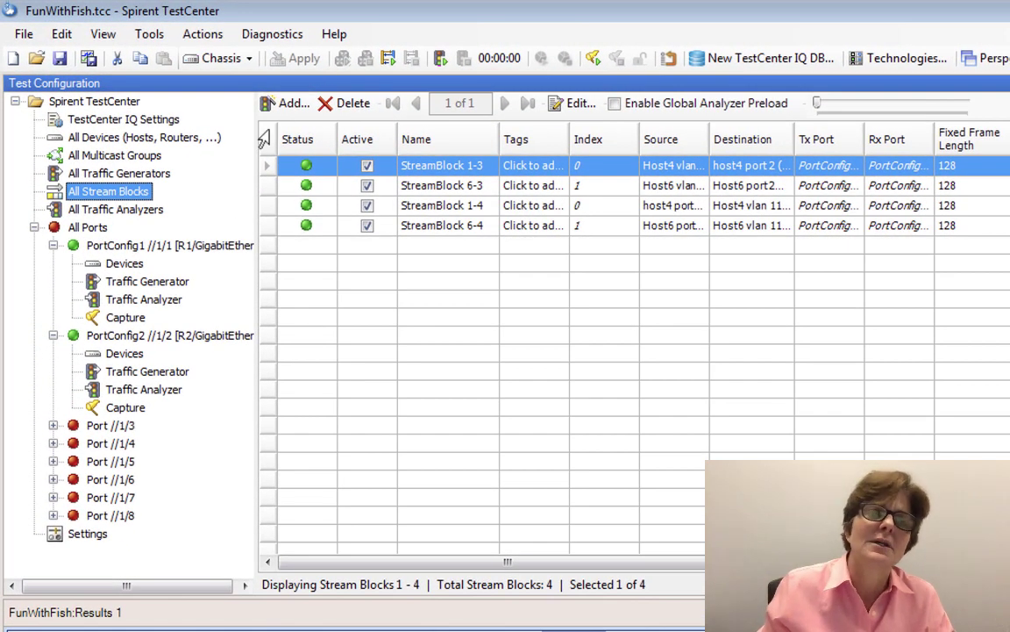
{"action": "left_click", "coordinate": [264, 142]}
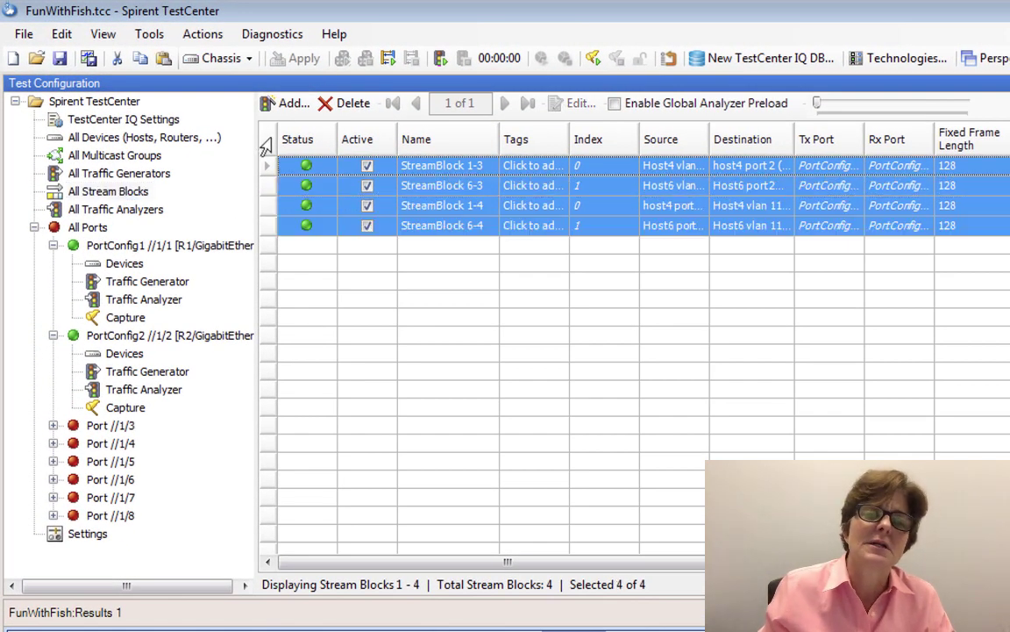
{"action": "right_click", "coordinate": [263, 205]}
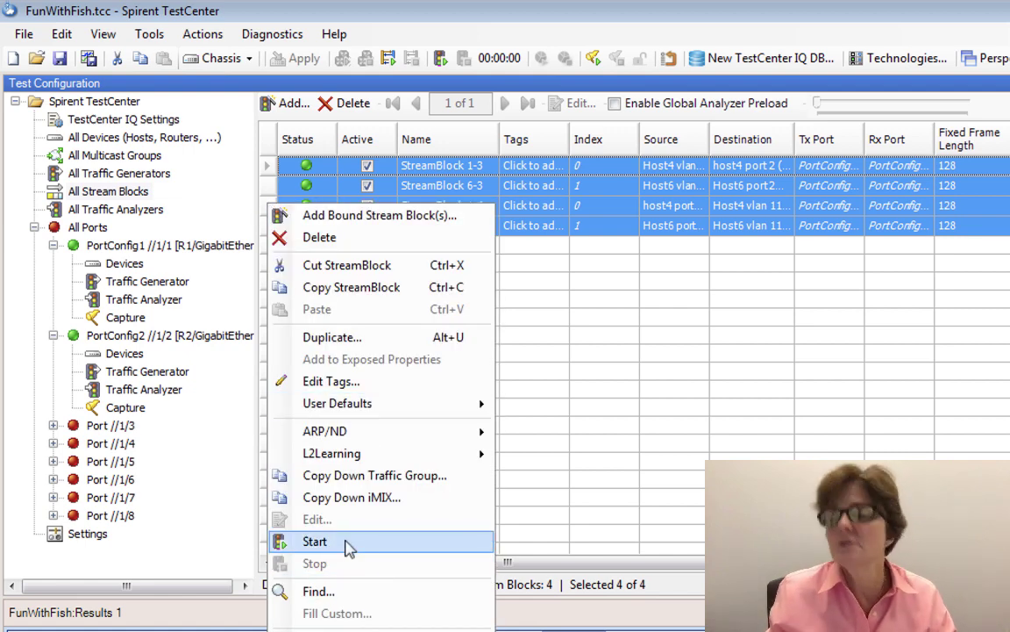
{"action": "left_click", "coordinate": [463, 31]}
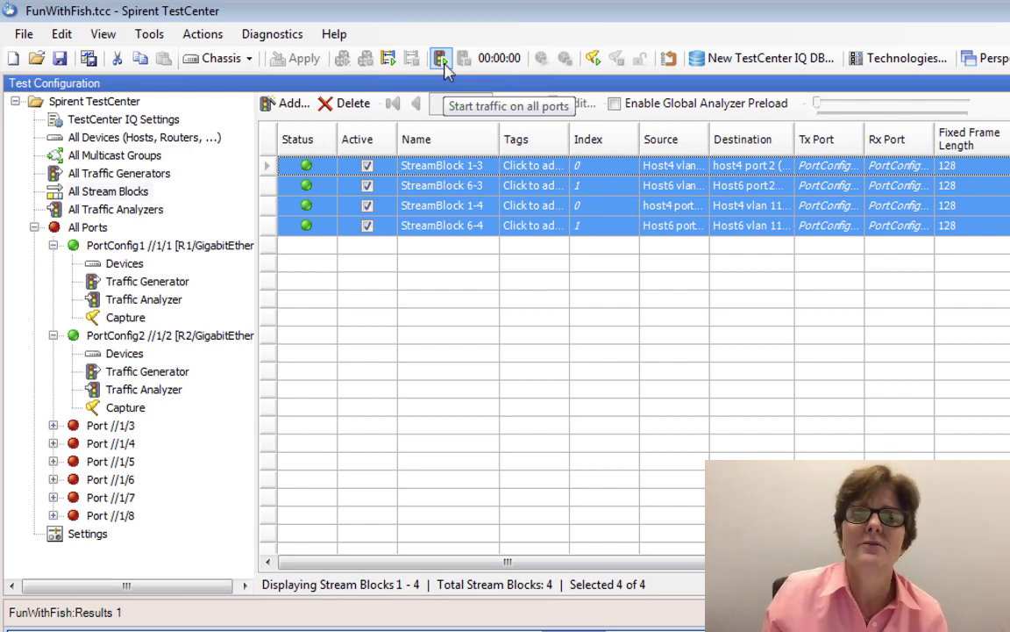
Select all the emulated devices and start ARP/ND on them to resolve their gateway MAC addresses.
{"action": "left_click", "coordinate": [116, 138]}
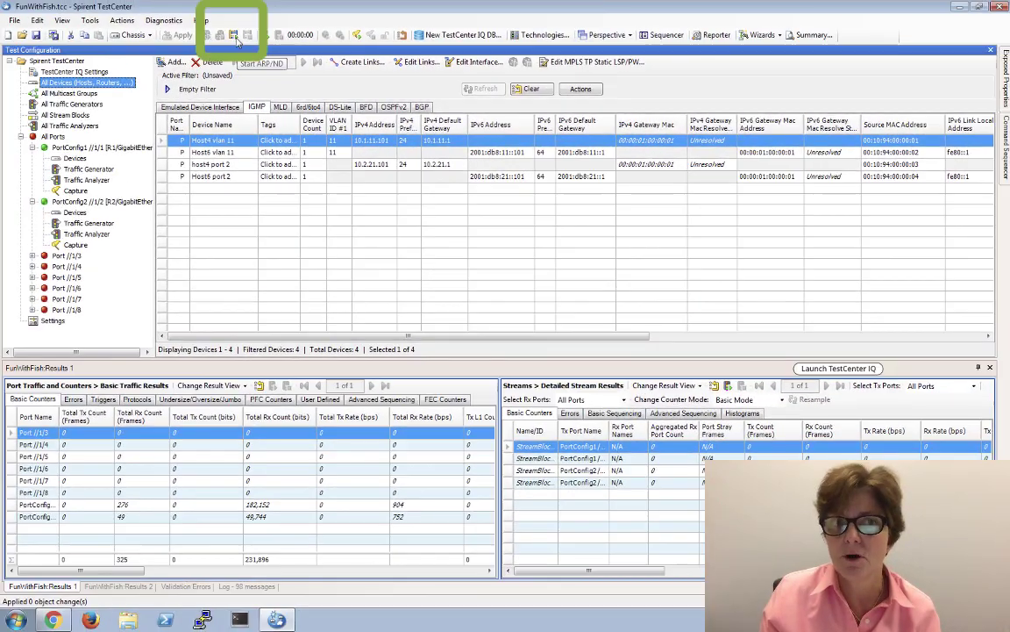
{"action": "left_click", "coordinate": [159, 130]}
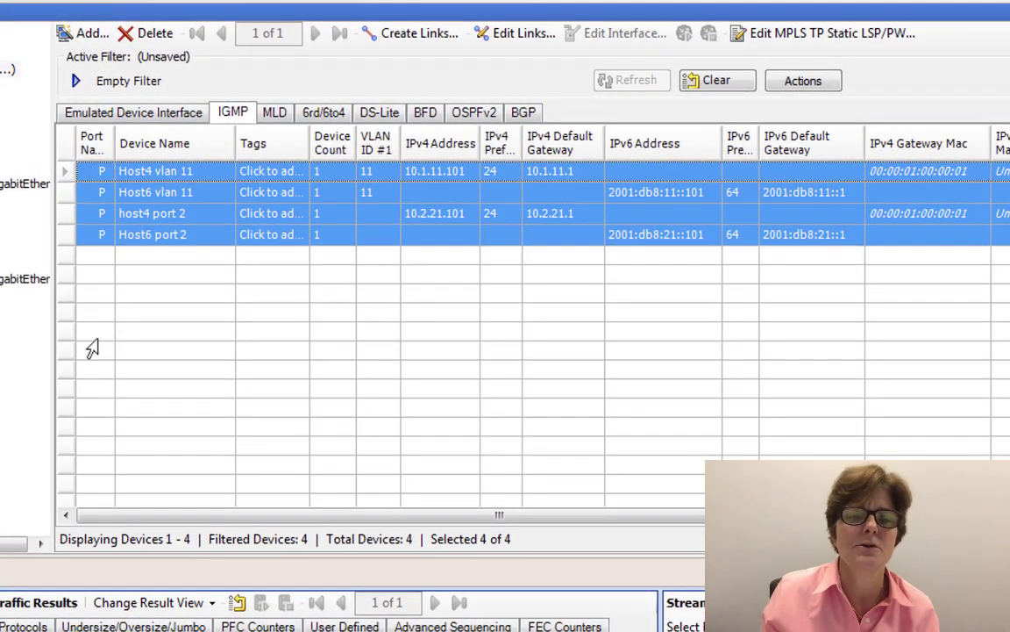
{"action": "right_click", "coordinate": [72, 236]}
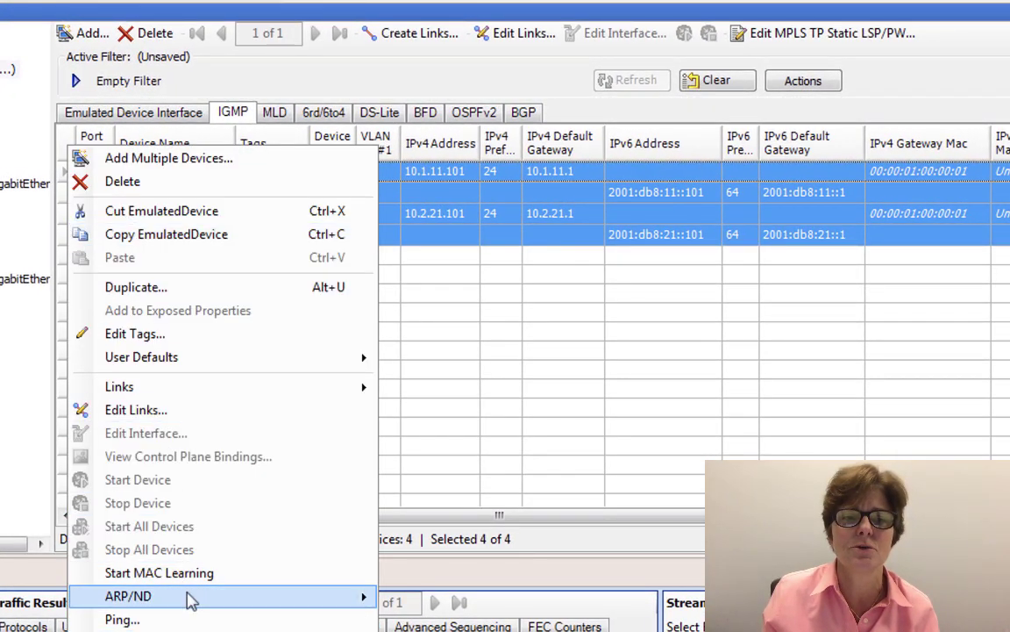
{"action": "mouse_move", "coordinate": [230, 603]}
{"action": "left_click", "coordinate": [438, 600]}
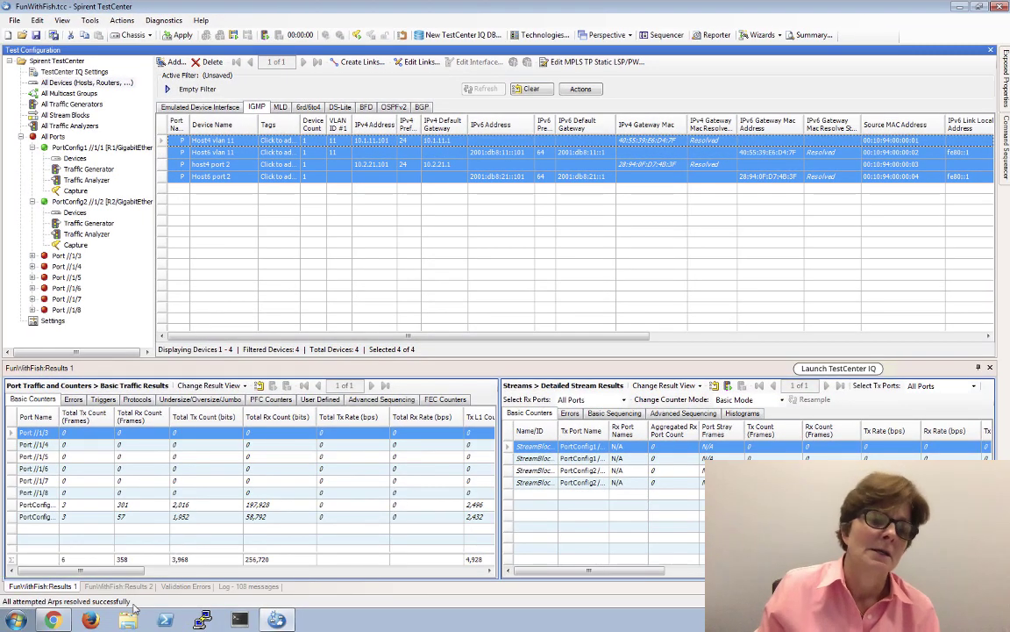
Return to the list of all stream blocks and start traffic on all ports.
{"action": "left_click", "coordinate": [74, 117]}
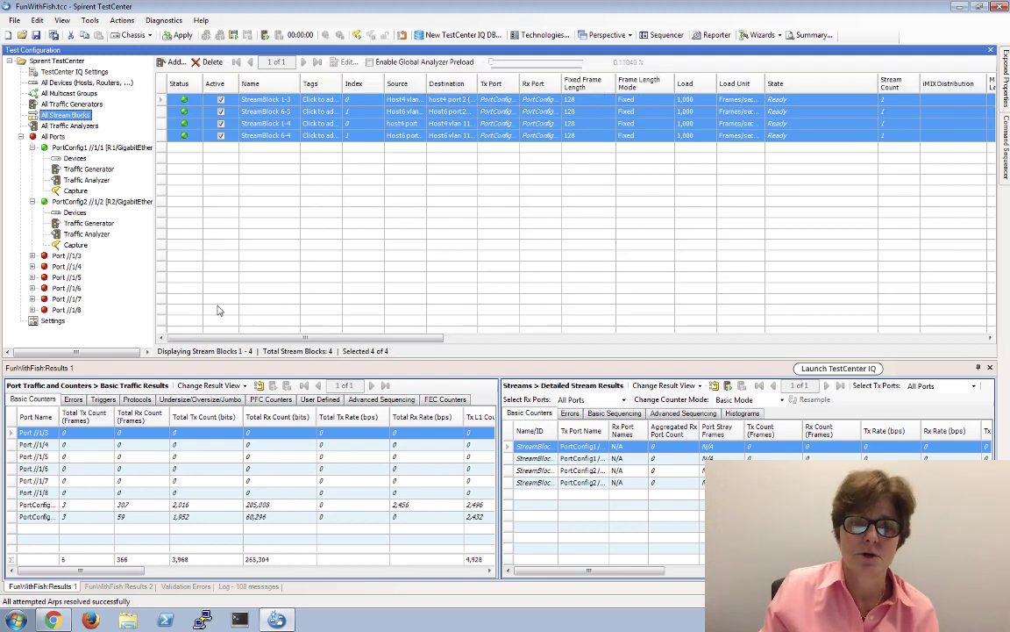
{"action": "left_click", "coordinate": [298, 208]}
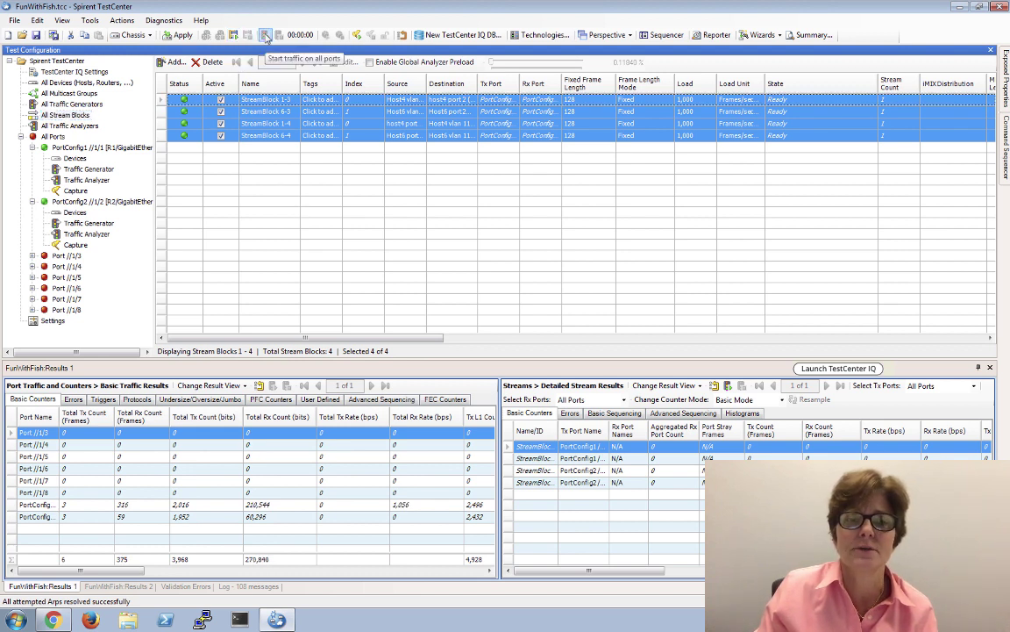
{"action": "left_click", "coordinate": [264, 37]}
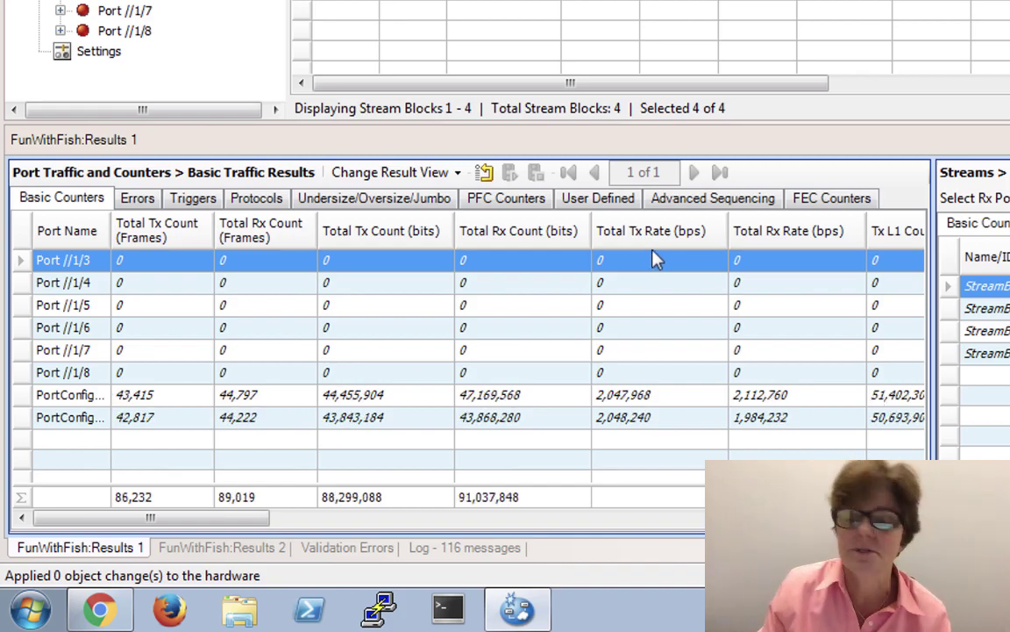
Customize the port Basic Counters view so that Generator Sig Rate (fps) and Rx Sig Rate (fps) come first in the field order.
{"action": "right_click", "coordinate": [516, 232]}
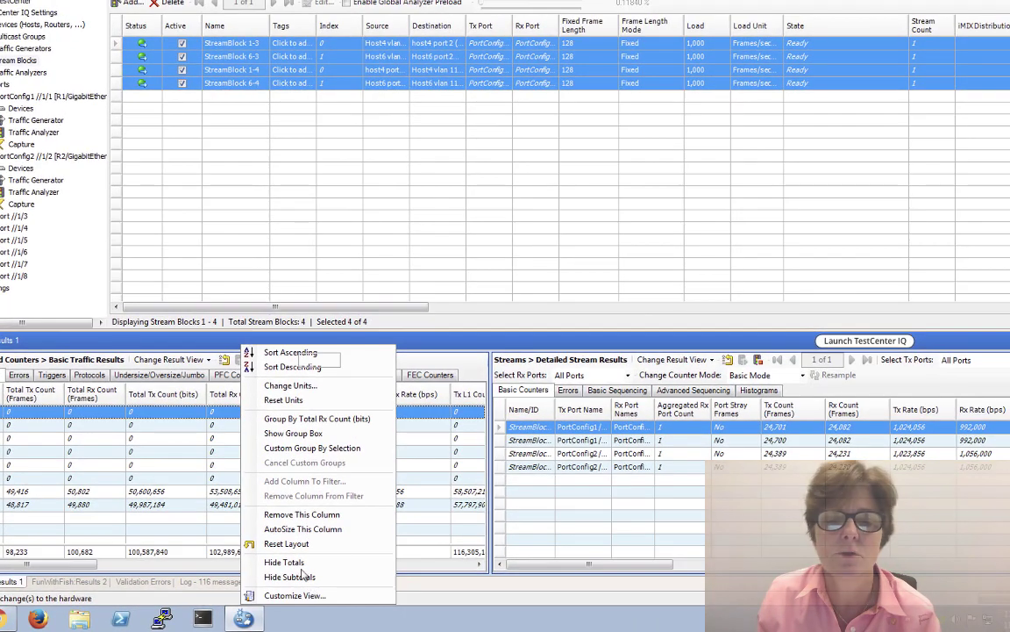
{"action": "left_click", "coordinate": [364, 593]}
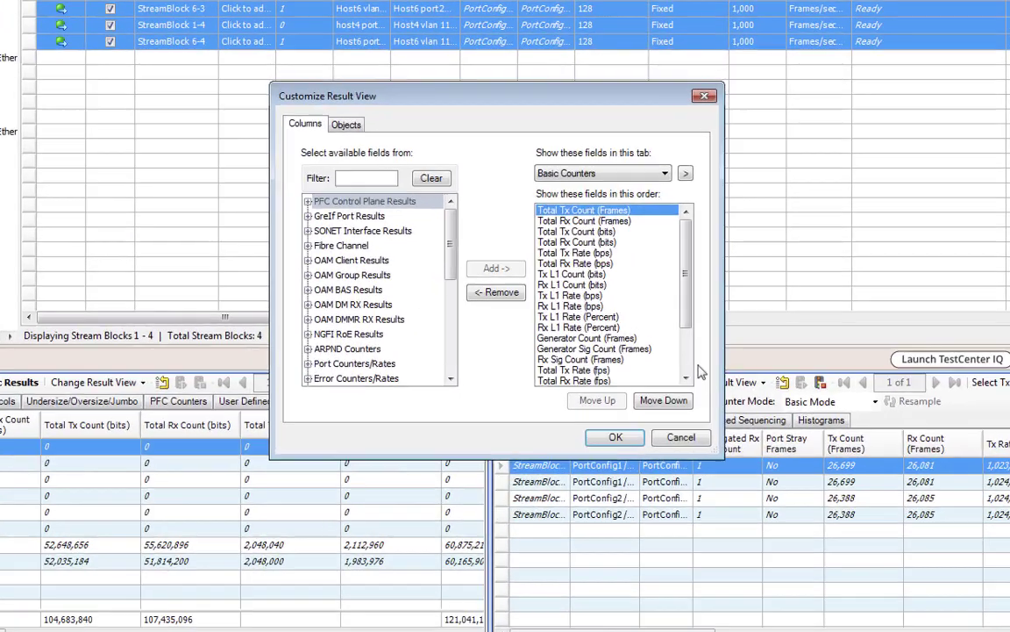
{"action": "scroll", "coordinate": [687, 369], "scroll_direction": "down", "scroll_amount": 2}
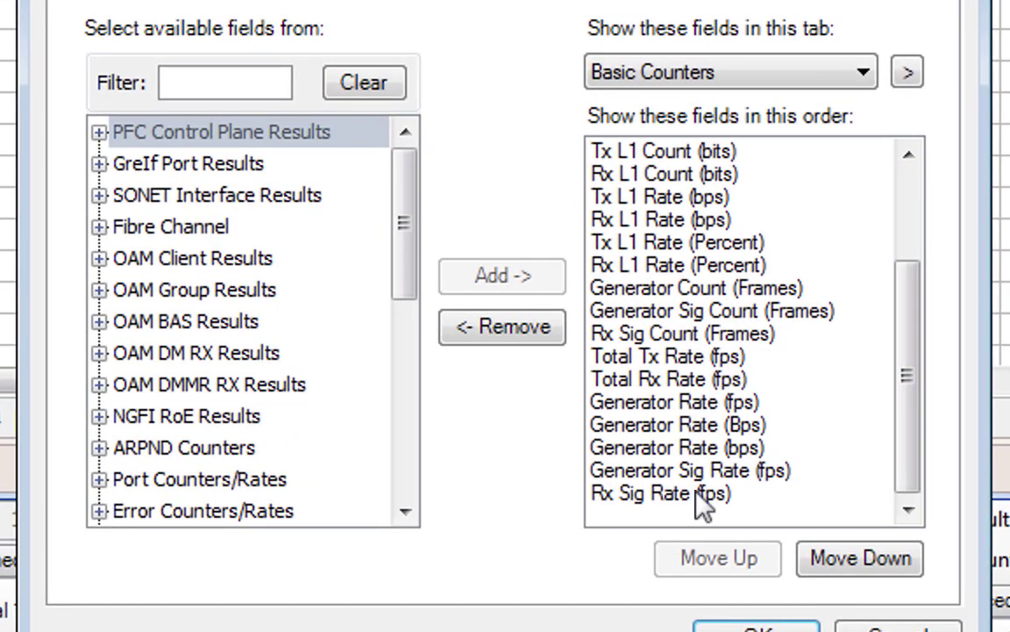
{"action": "left_click", "coordinate": [583, 368]}
{"action": "left_click", "coordinate": [684, 470], "text": "shift"}
{"action": "left_click", "coordinate": [718, 561]}
{"action": "left_click", "coordinate": [718, 561]}
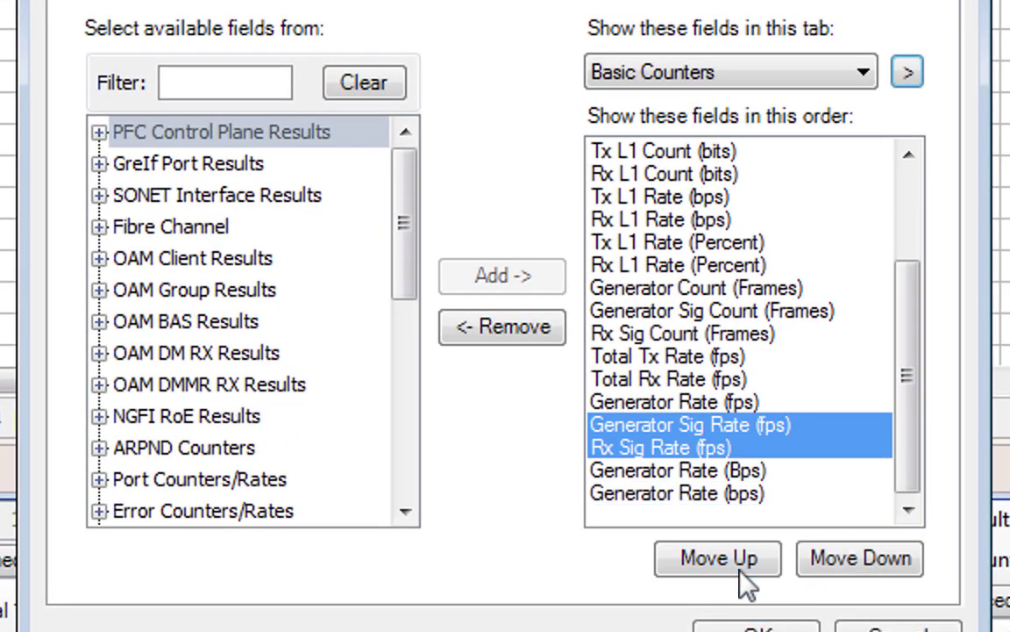
{"action": "left_click", "coordinate": [728, 566]}
{"action": "left_click", "coordinate": [737, 570]}
{"action": "triple_click", "coordinate": [739, 570]}
{"action": "triple_click", "coordinate": [739, 571]}
{"action": "double_click", "coordinate": [740, 570]}
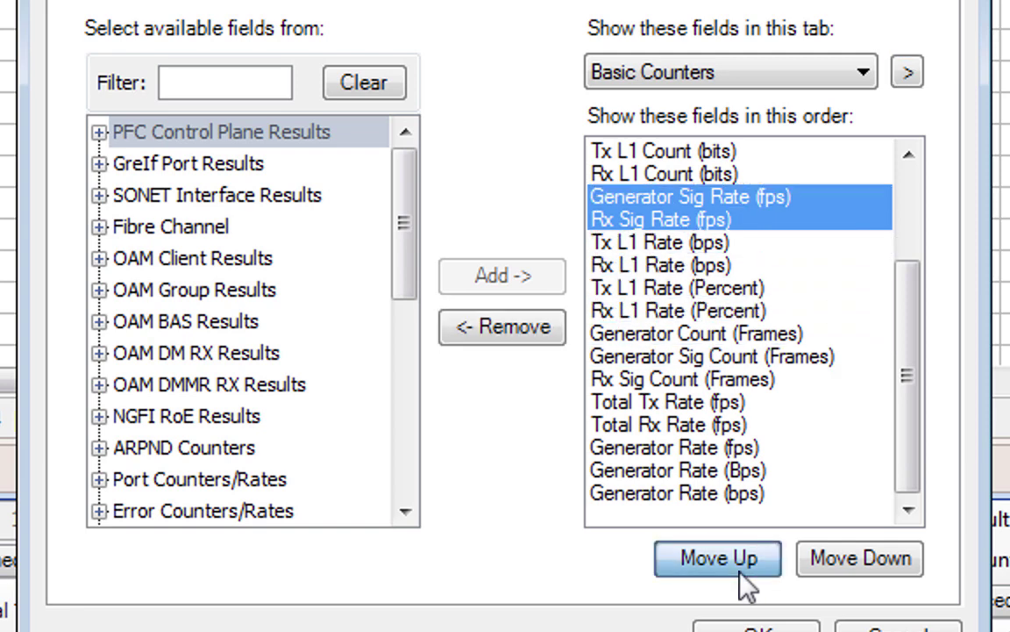
{"action": "triple_click", "coordinate": [740, 570]}
{"action": "triple_click", "coordinate": [740, 571]}
{"action": "double_click", "coordinate": [739, 570]}
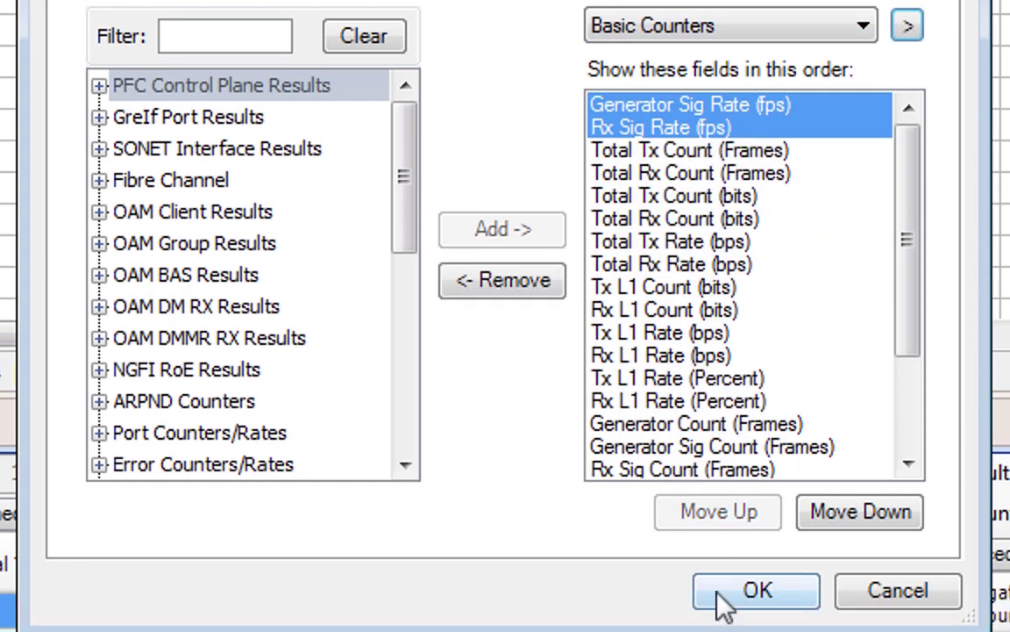
{"action": "left_click", "coordinate": [747, 627]}
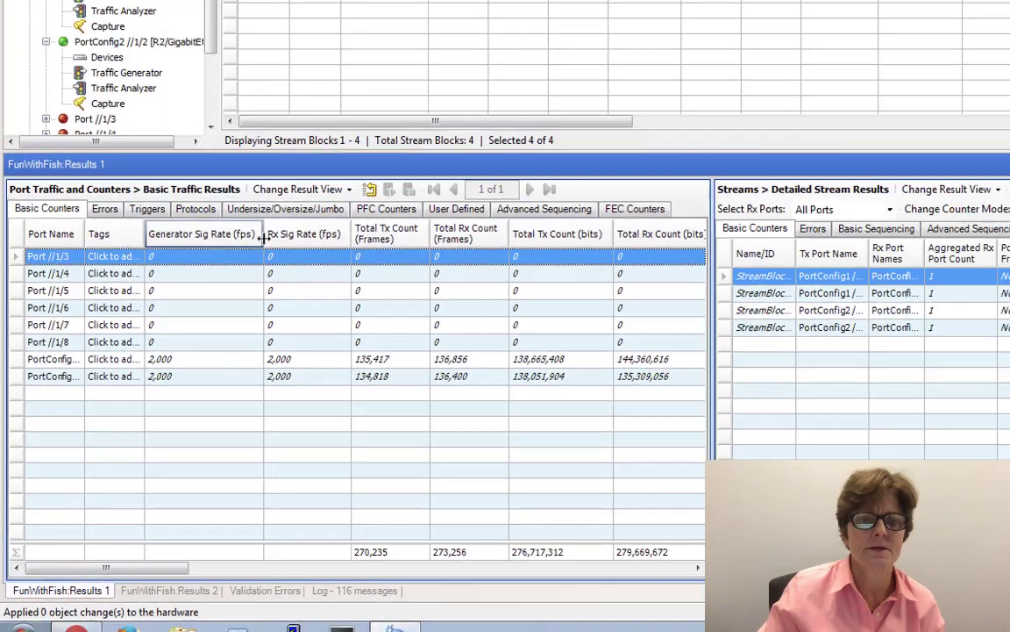
Narrow the Generator Sig Rate and Rx Sig Rate columns and sort the ports by Generator Sig Rate in descending order.
{"action": "left_click_drag", "start_coordinate": [264, 237], "coordinate": [211, 237]}
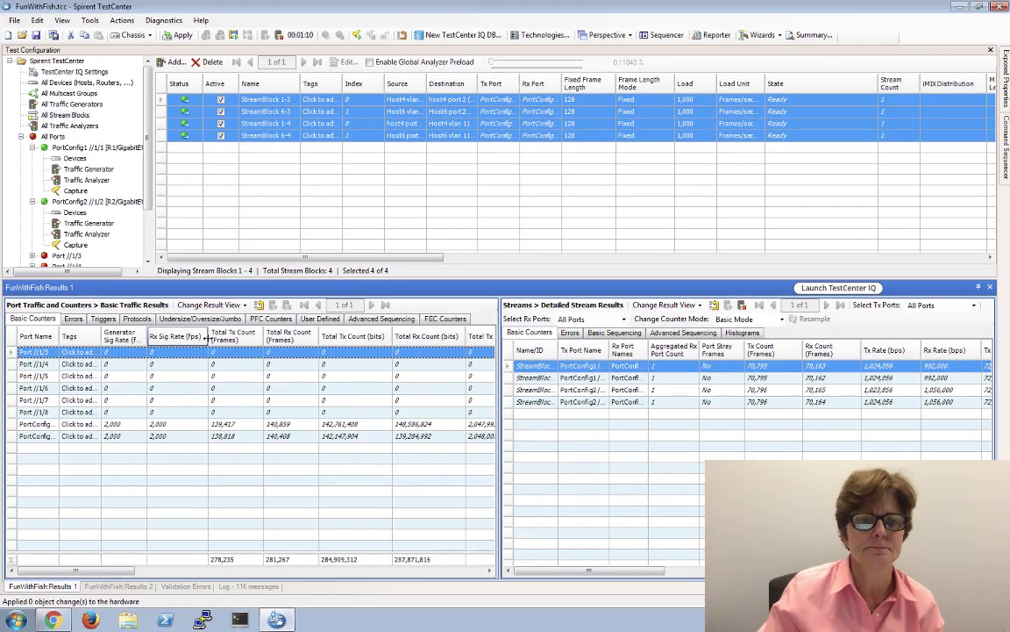
{"action": "left_click_drag", "start_coordinate": [207, 343], "coordinate": [185, 342]}
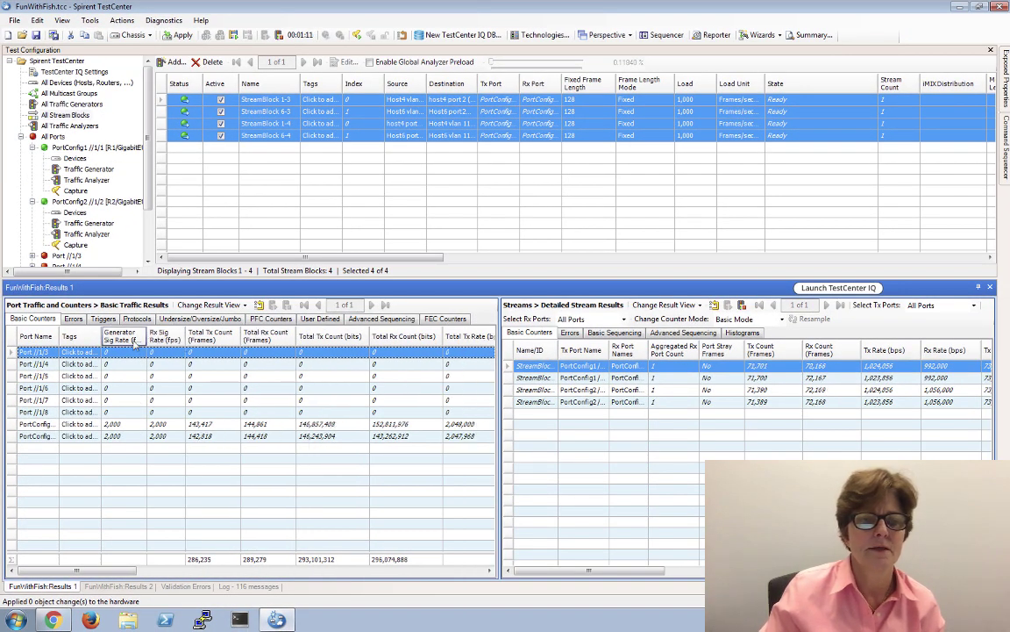
{"action": "left_click", "coordinate": [121, 338]}
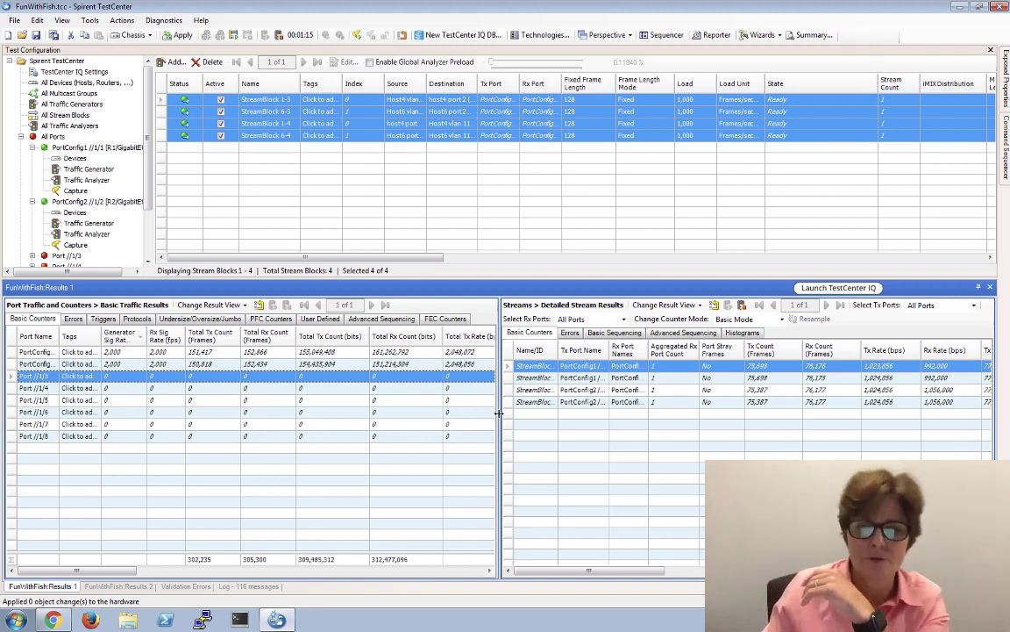
Widen the Detailed Stream Results pane to show its Advanced Sequencing counters, and clear the stream results.
{"action": "left_click_drag", "start_coordinate": [498, 412], "coordinate": [194, 421]}
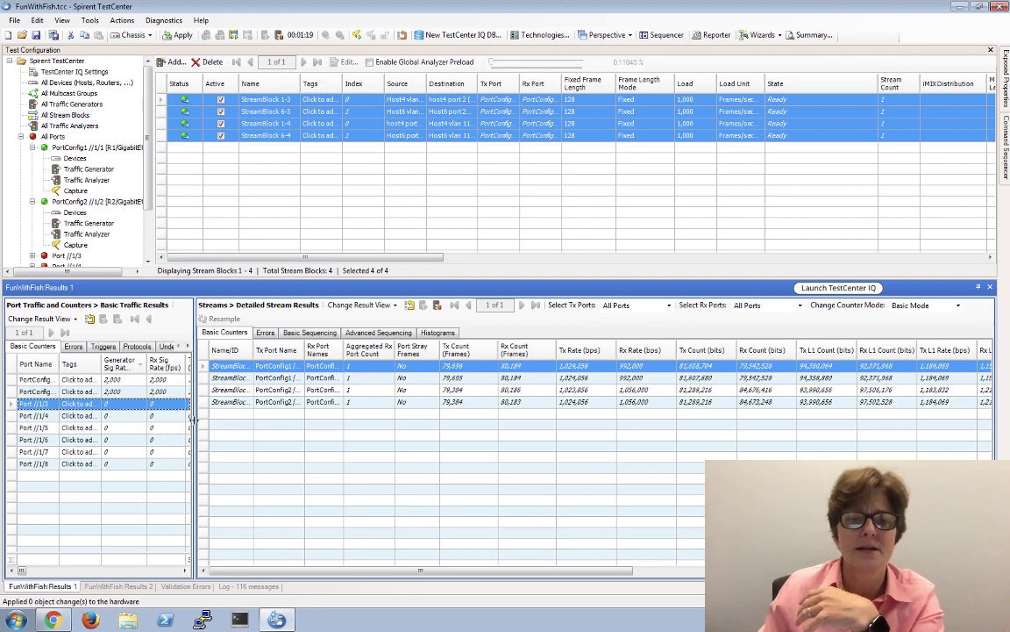
{"action": "left_click_drag", "start_coordinate": [194, 423], "coordinate": [182, 420]}
{"action": "left_click", "coordinate": [369, 333]}
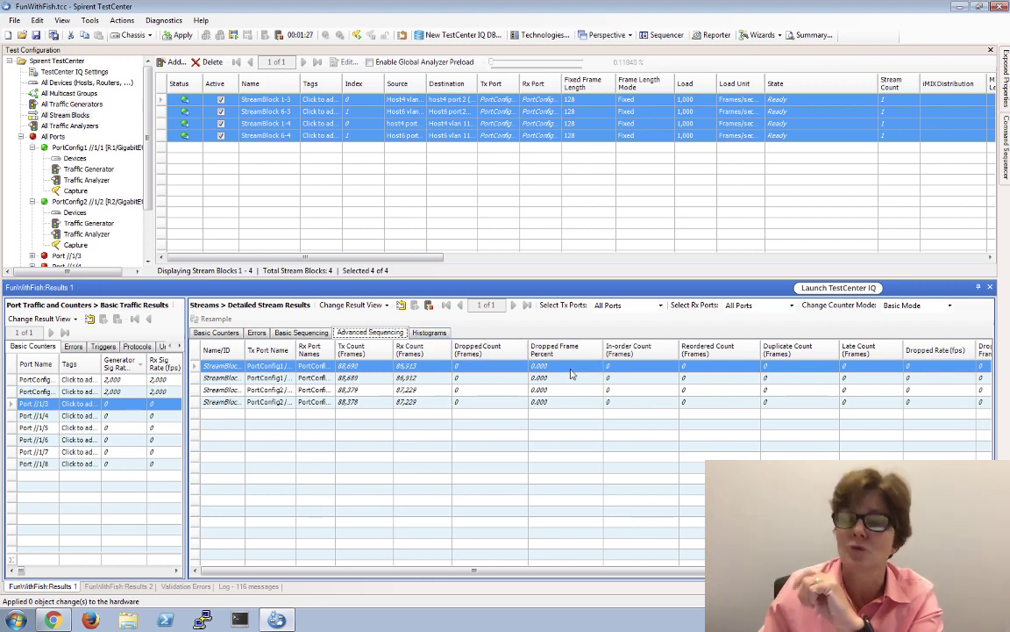
{"action": "left_click", "coordinate": [402, 305]}
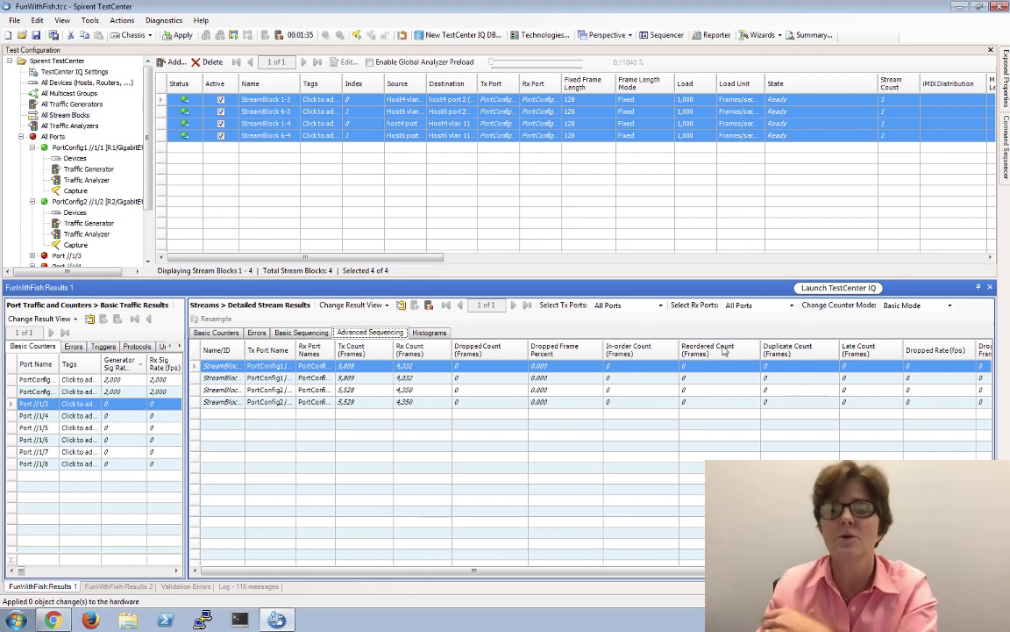
Customize the Advanced Sequencing view of the stream results by adding the Avg Latency (ms) field from the Latency group.
{"action": "right_click", "coordinate": [550, 351]}
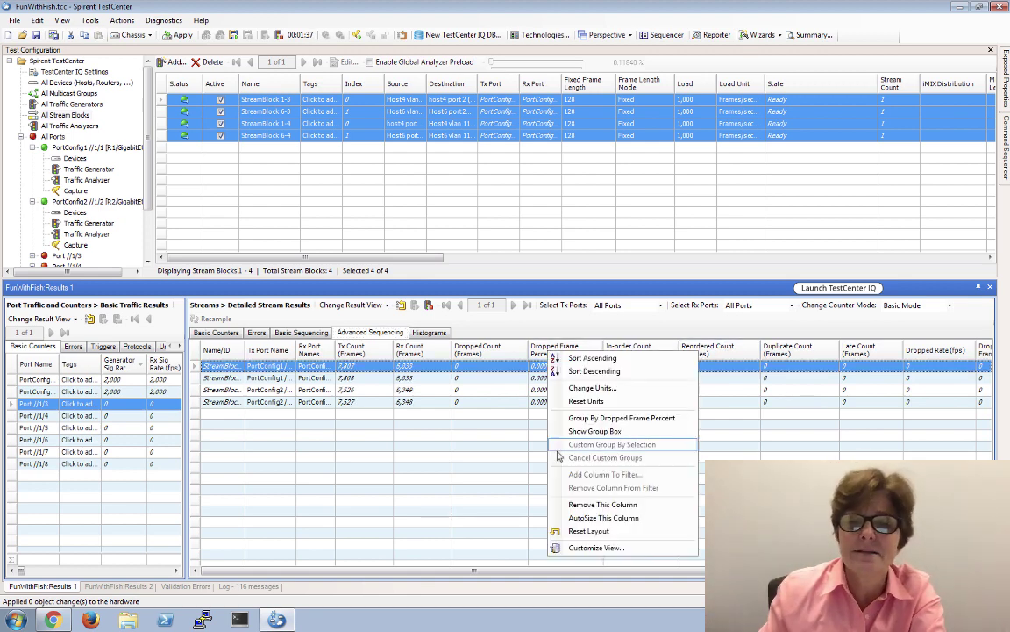
{"action": "left_click", "coordinate": [580, 548]}
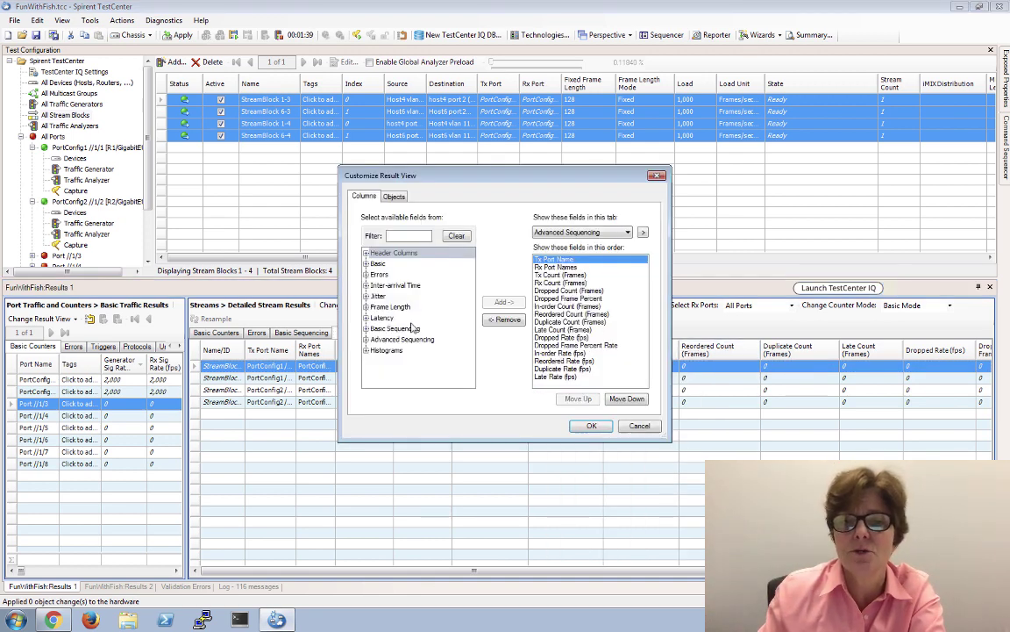
{"action": "left_click", "coordinate": [366, 320]}
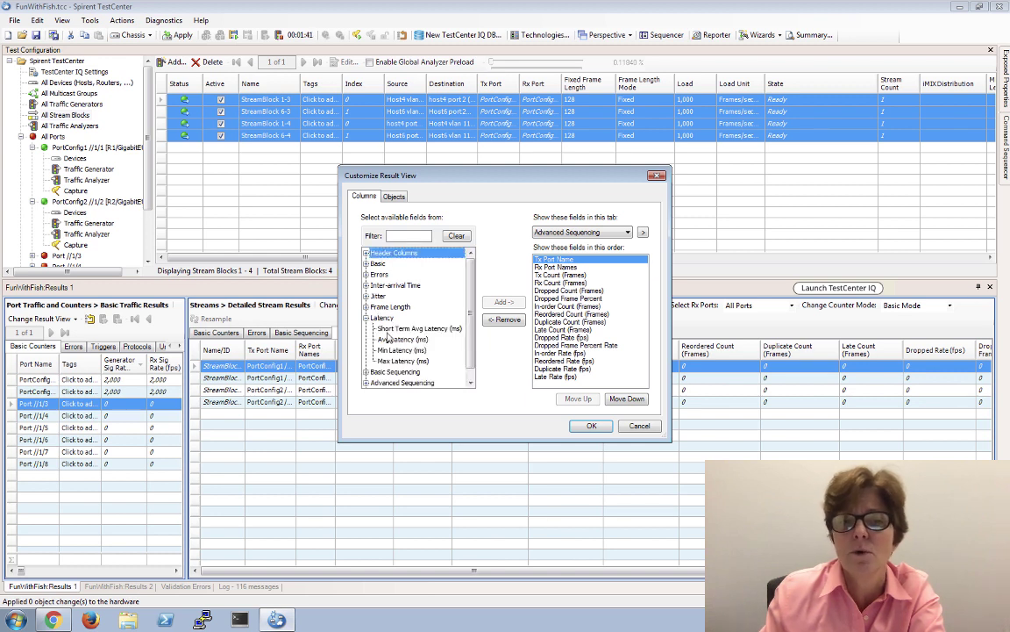
{"action": "left_click", "coordinate": [398, 339]}
{"action": "left_click", "coordinate": [508, 304]}
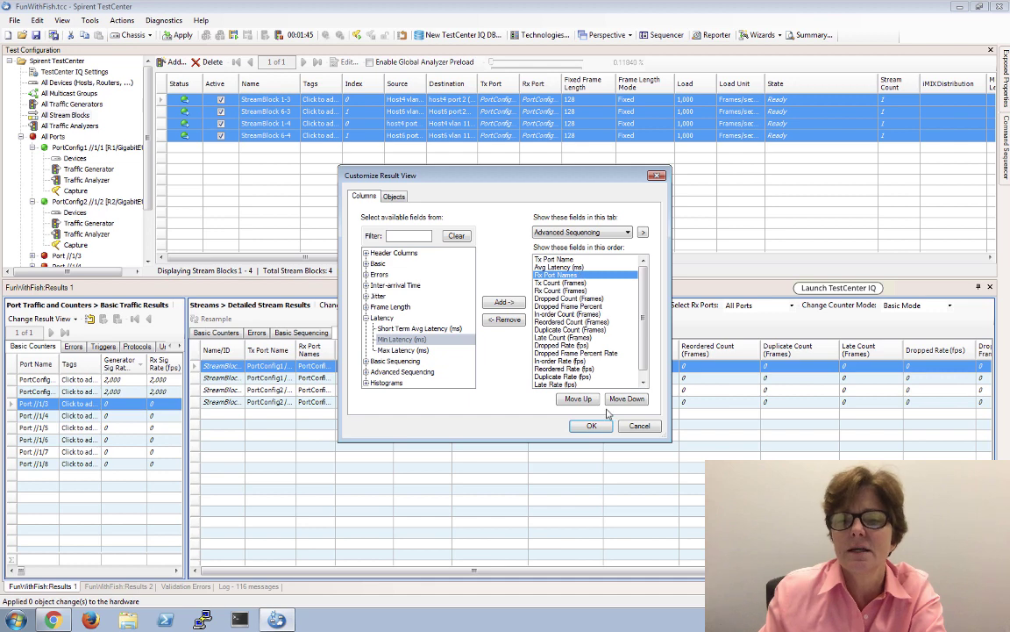
Reorder the Avg Latency (ms) field to follow Late Count (Frames) and accept the customized view.
{"action": "left_click", "coordinate": [558, 266]}
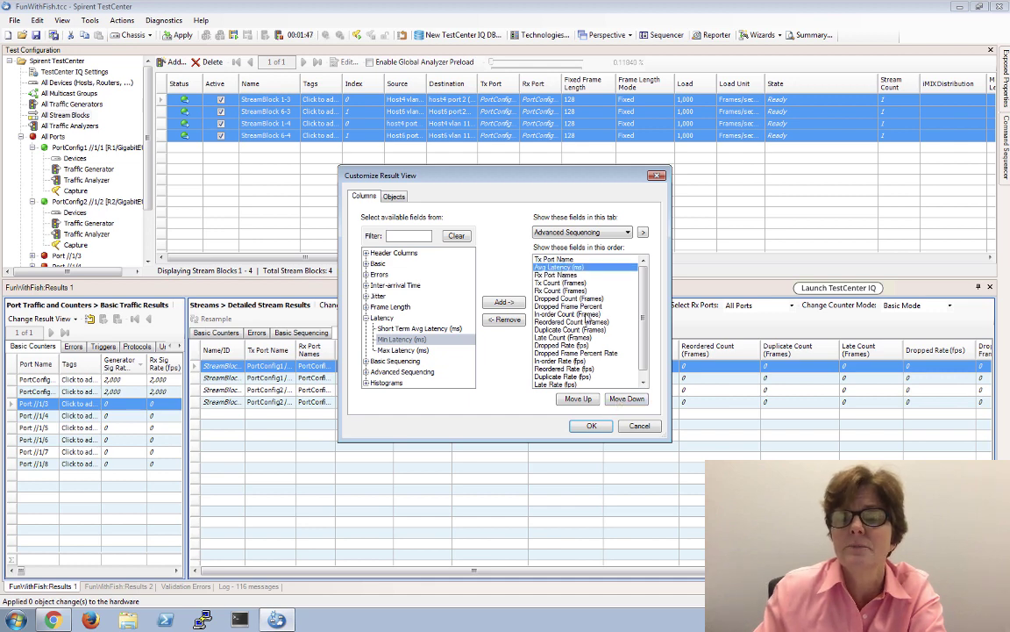
{"action": "left_click", "coordinate": [630, 399]}
{"action": "left_click", "coordinate": [630, 399]}
{"action": "left_click", "coordinate": [629, 399]}
{"action": "left_click", "coordinate": [630, 399]}
{"action": "left_click", "coordinate": [630, 399]}
{"action": "left_click", "coordinate": [629, 399]}
{"action": "left_click", "coordinate": [630, 400]}
{"action": "left_click", "coordinate": [630, 400]}
{"action": "left_click", "coordinate": [630, 399]}
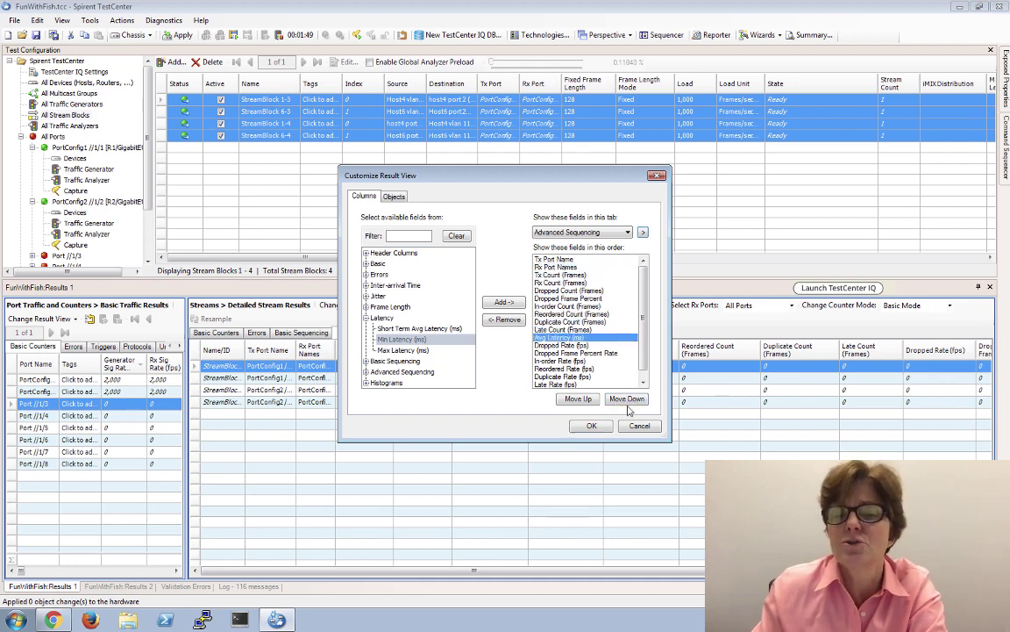
{"action": "left_click", "coordinate": [591, 426]}
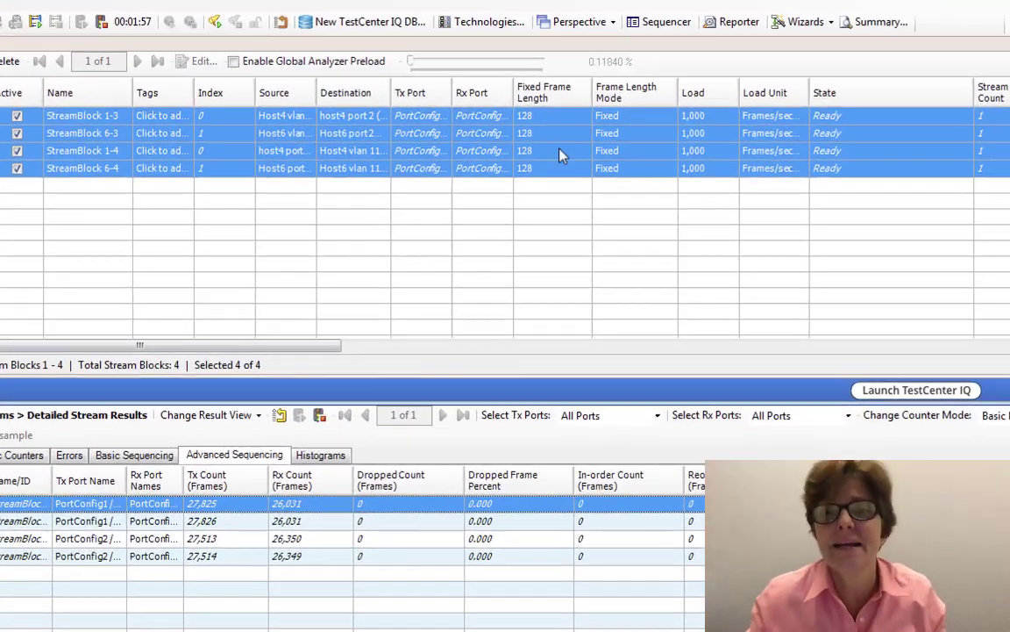
Save the current window and results layout as a perspective named FishBasic.
{"action": "left_click", "coordinate": [579, 21]}
{"action": "left_click", "coordinate": [586, 59]}
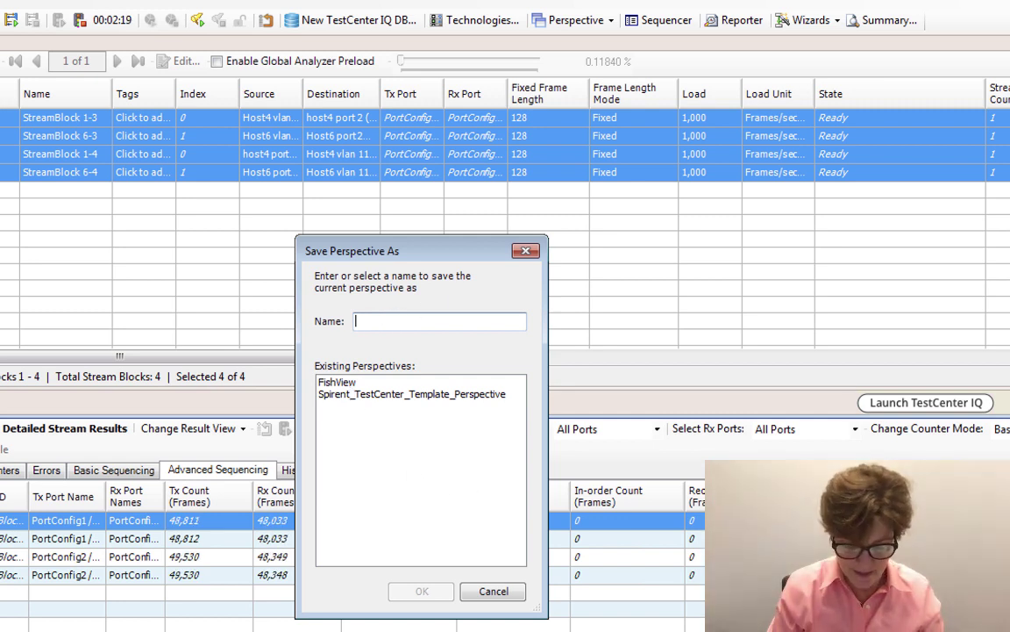
{"action": "type", "text": "FishBasi"}
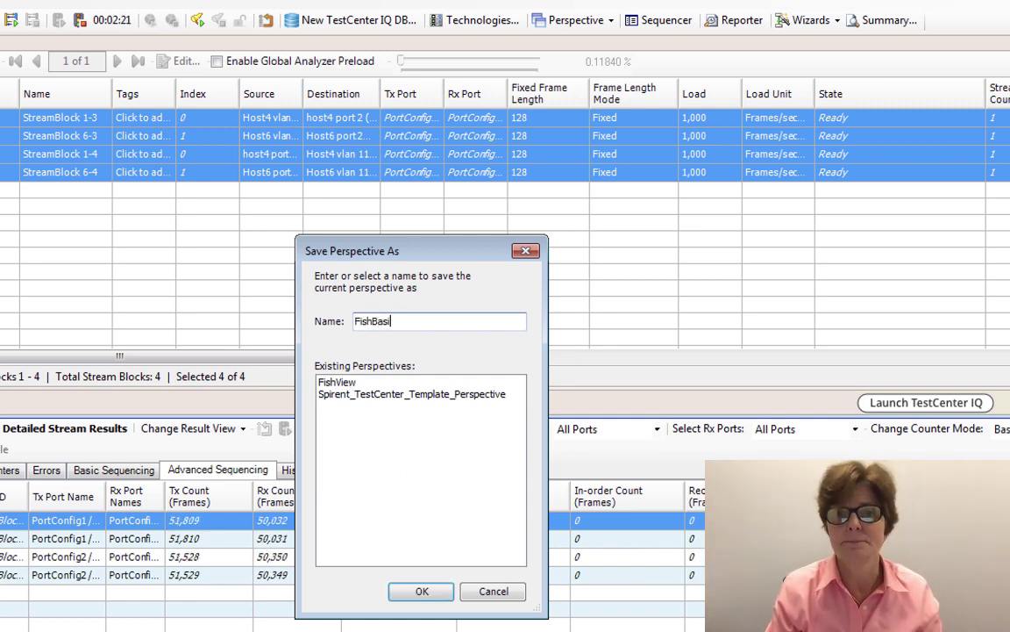
{"action": "type", "text": "c"}
{"action": "left_click", "coordinate": [421, 591]}
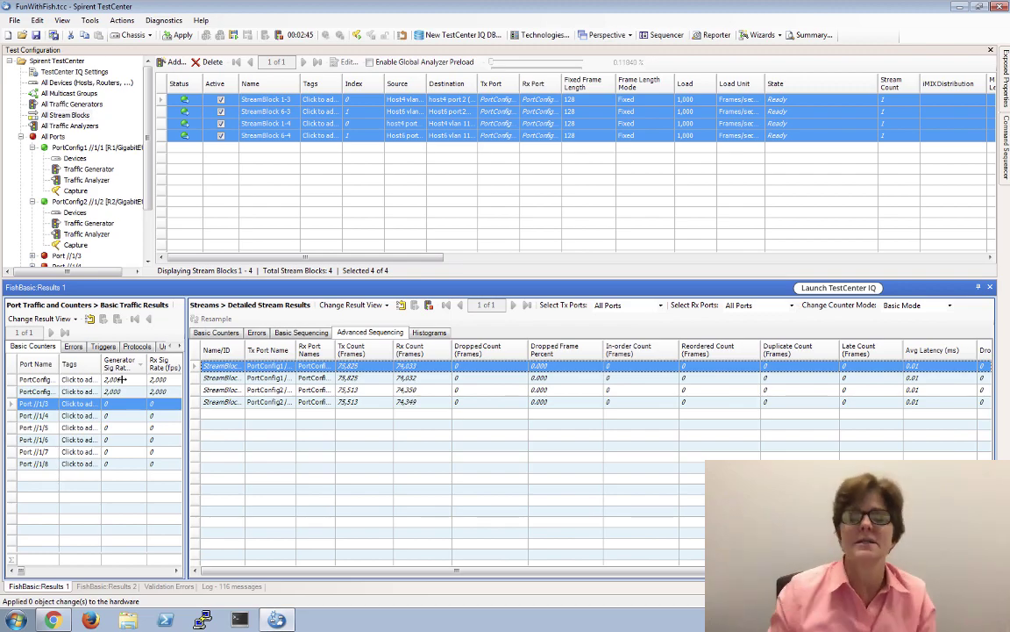
Set the fixed frame length of StreamBlock 1-3 to 1024, copy it down to all stream blocks and apply the change.
{"action": "left_click", "coordinate": [599, 99]}
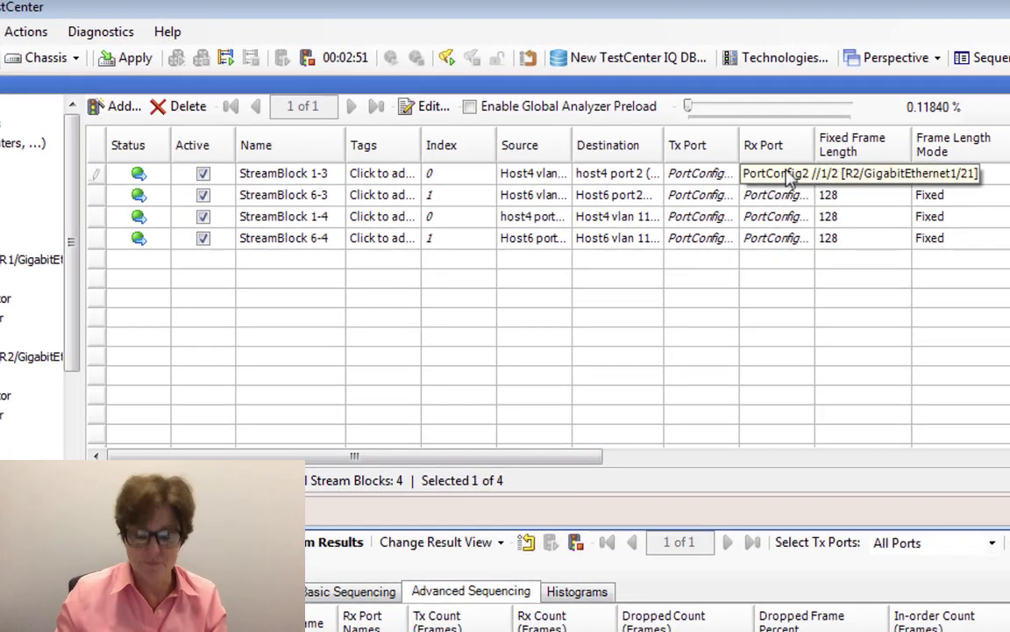
{"action": "type", "text": "1024"}
{"action": "key", "text": "Return"}
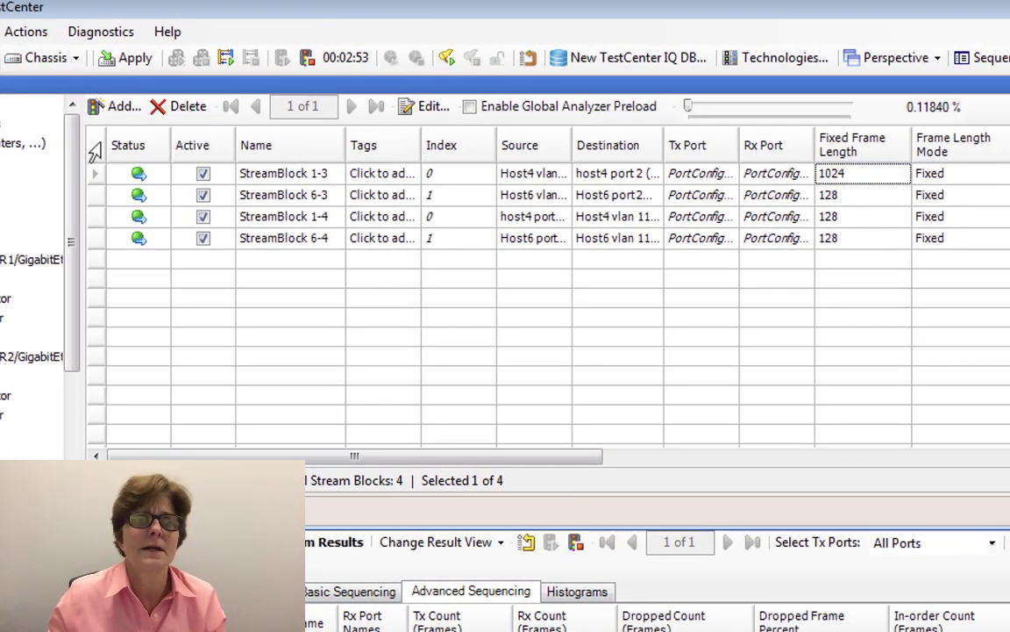
{"action": "key", "text": "ctrl+a"}
{"action": "right_click", "coordinate": [874, 182]}
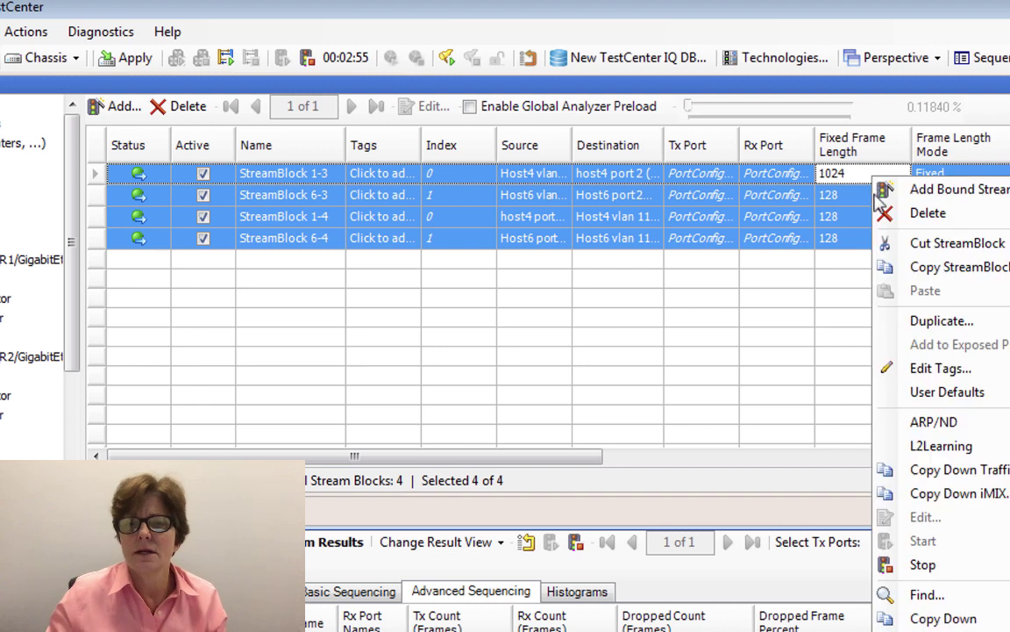
{"action": "left_click", "coordinate": [939, 620]}
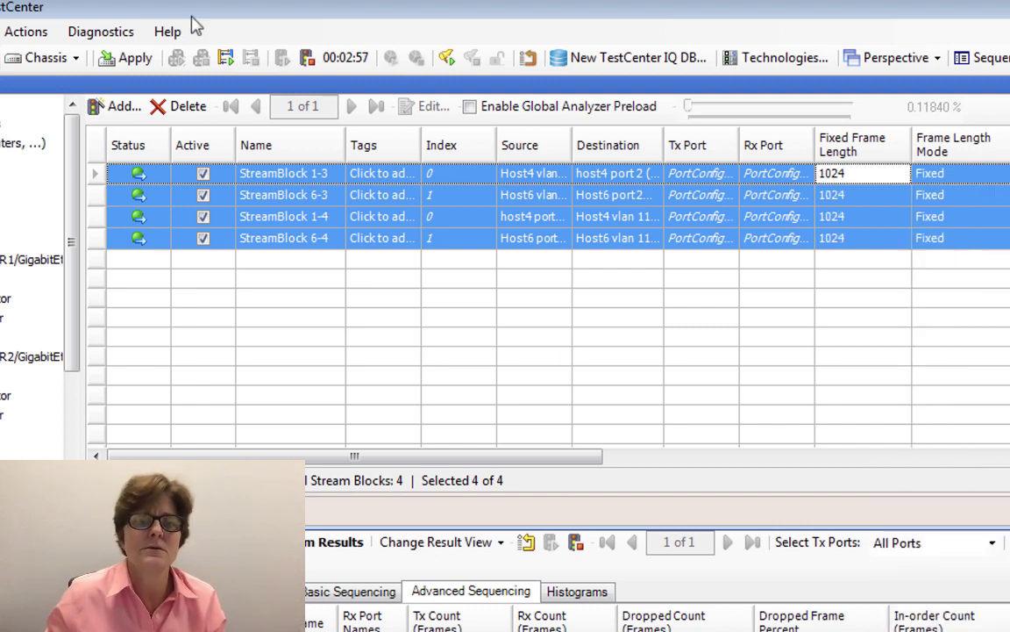
{"action": "left_click", "coordinate": [126, 58]}
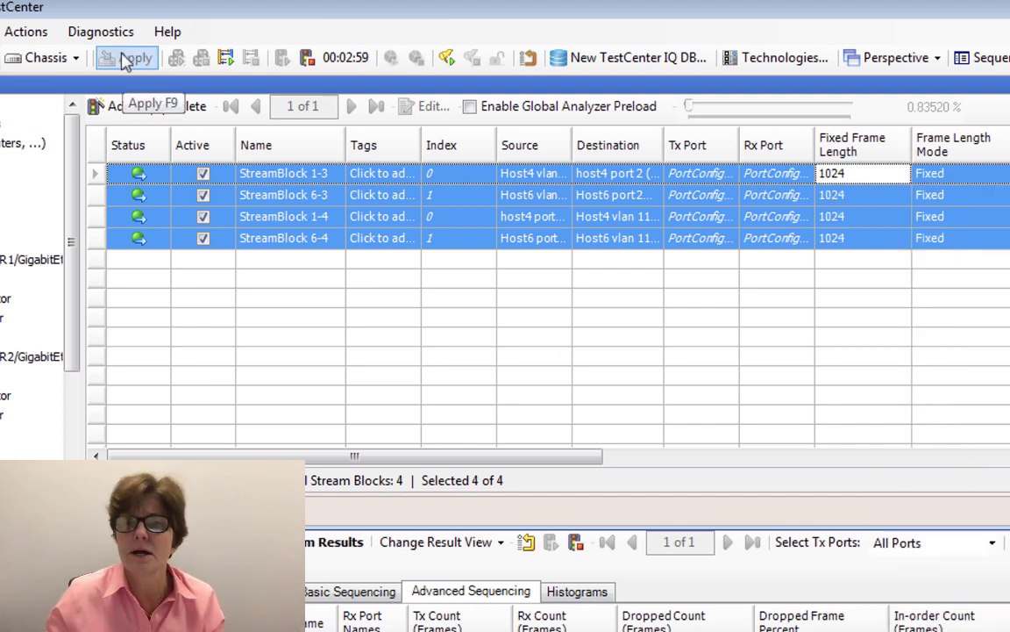